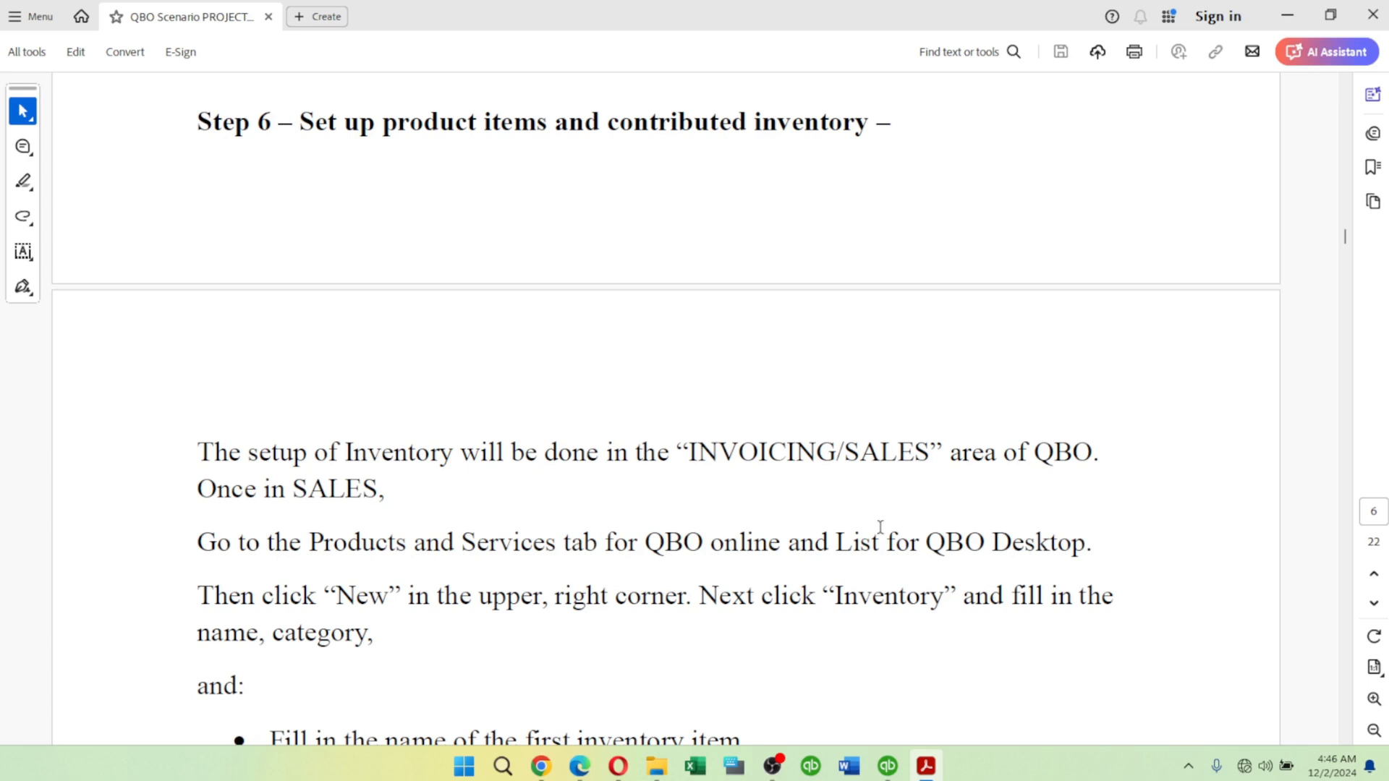
Read the Step 6 instructions on setting up product items and contributed inventory, through the bulleted item requirements.
{"action": "left_click_drag", "start_coordinate": [383, 484], "coordinate": [177, 427]}
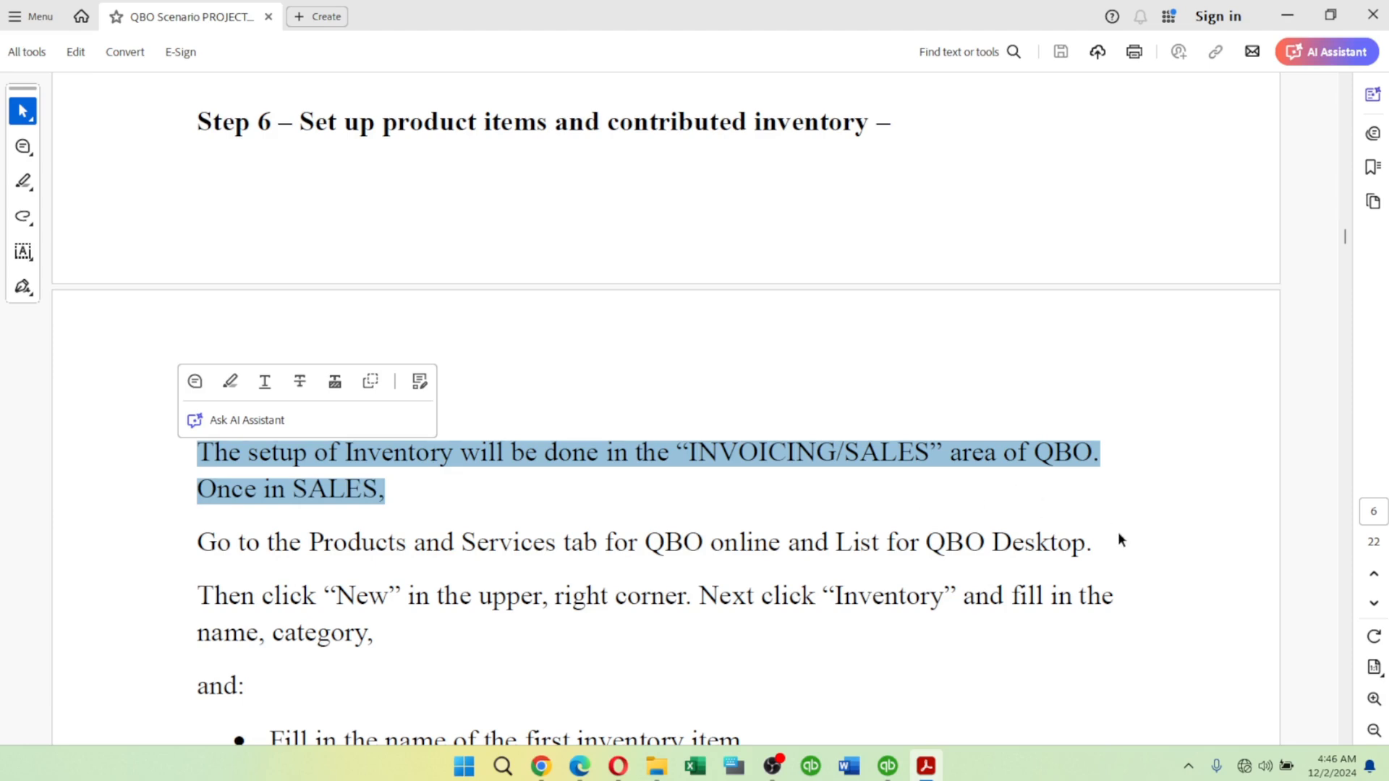
{"action": "left_click", "coordinate": [1152, 544]}
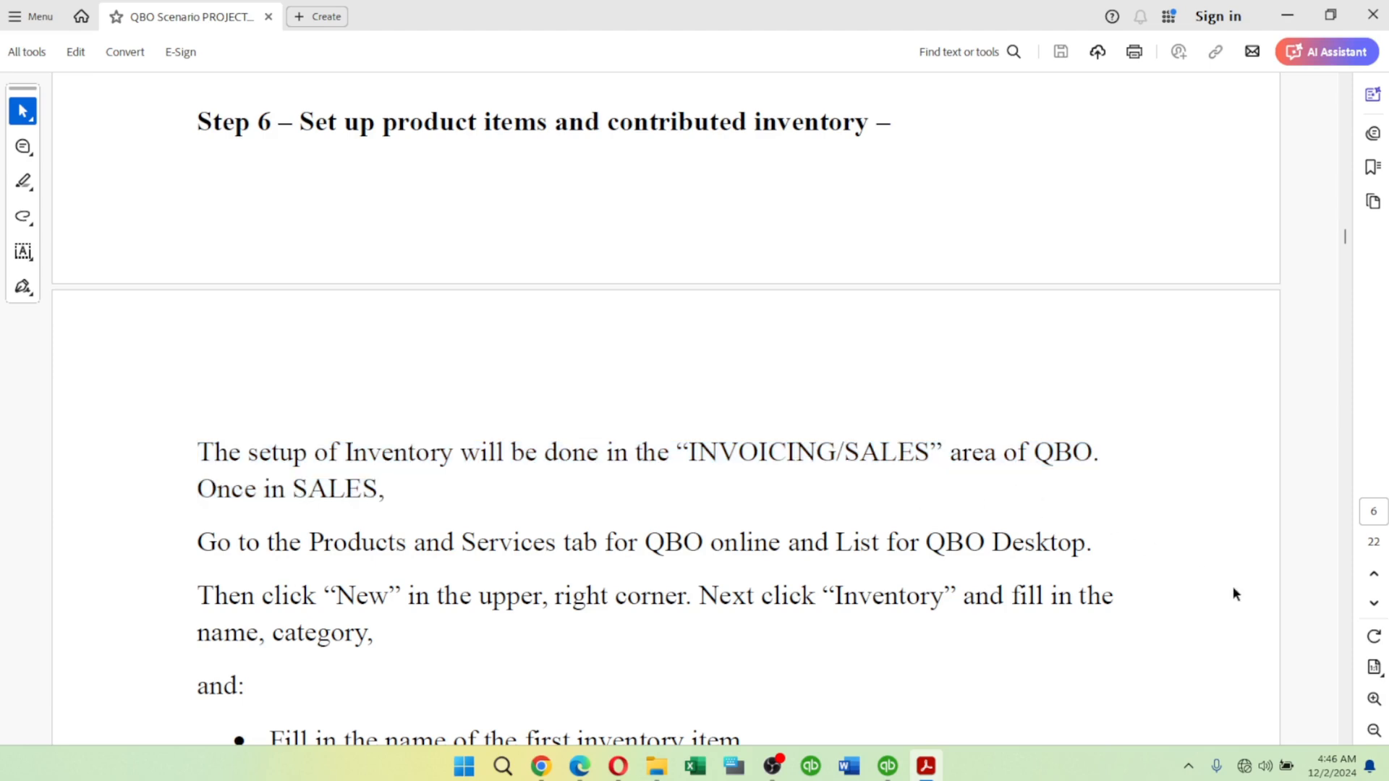
{"action": "key", "text": "Down"}
{"action": "key", "text": "Down"}
{"action": "key", "text": "Down"}
{"action": "scroll", "coordinate": [1310, 562], "scroll_direction": "down", "scroll_amount": 3}
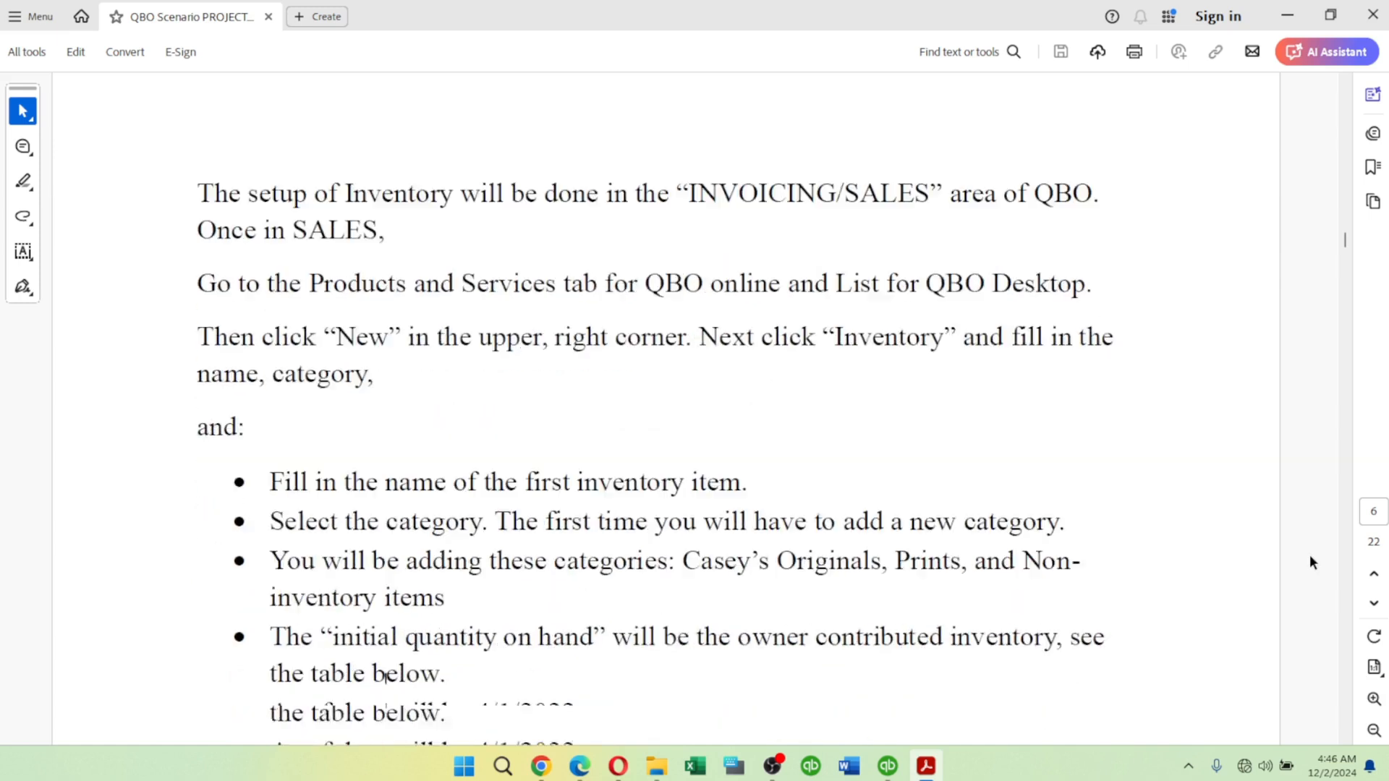
{"action": "scroll", "coordinate": [1310, 562], "scroll_direction": "down", "scroll_amount": 1}
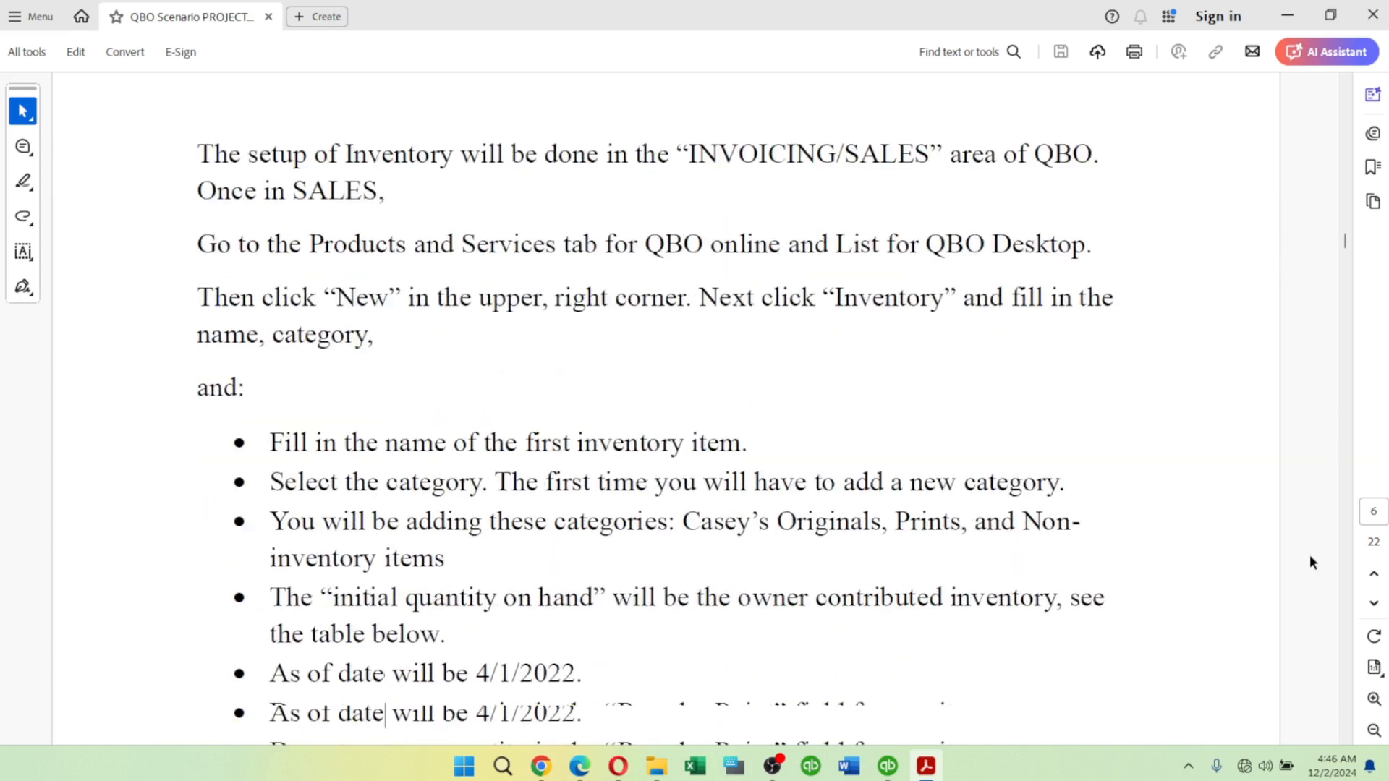
{"action": "scroll", "coordinate": [1311, 562], "scroll_direction": "down", "scroll_amount": 1}
{"action": "scroll", "coordinate": [1310, 556], "scroll_direction": "down", "scroll_amount": 1}
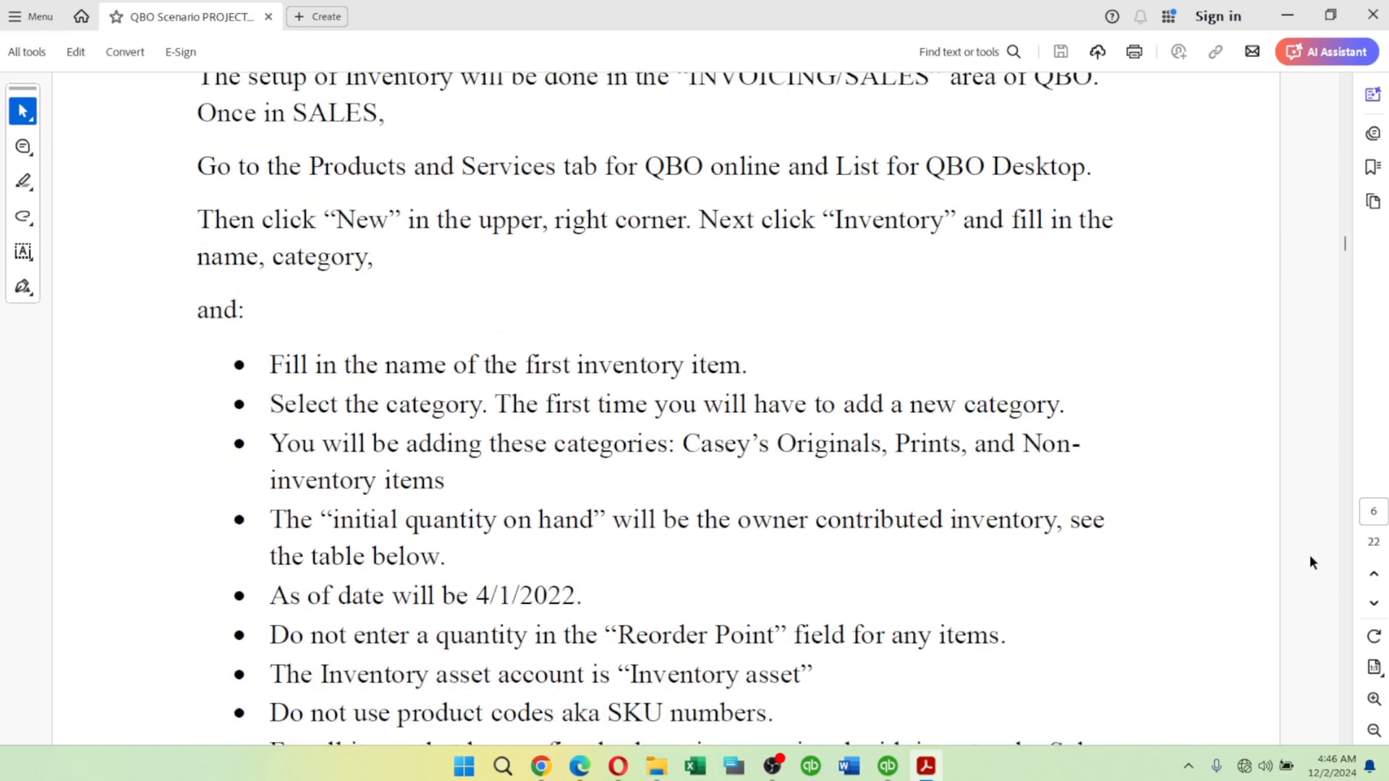
{"action": "scroll", "coordinate": [1310, 556], "scroll_direction": "down", "scroll_amount": 1}
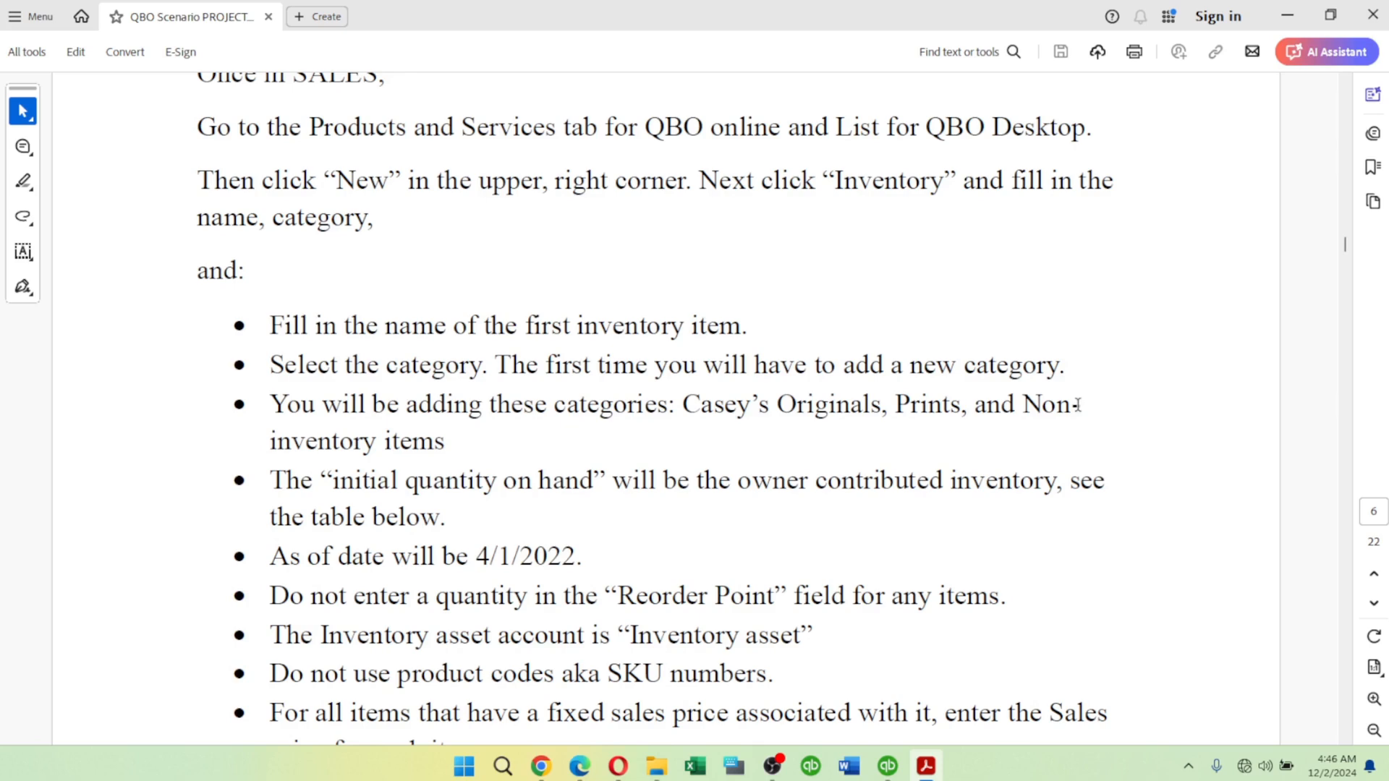
{"action": "scroll", "coordinate": [1077, 404], "scroll_direction": "down", "scroll_amount": 3}
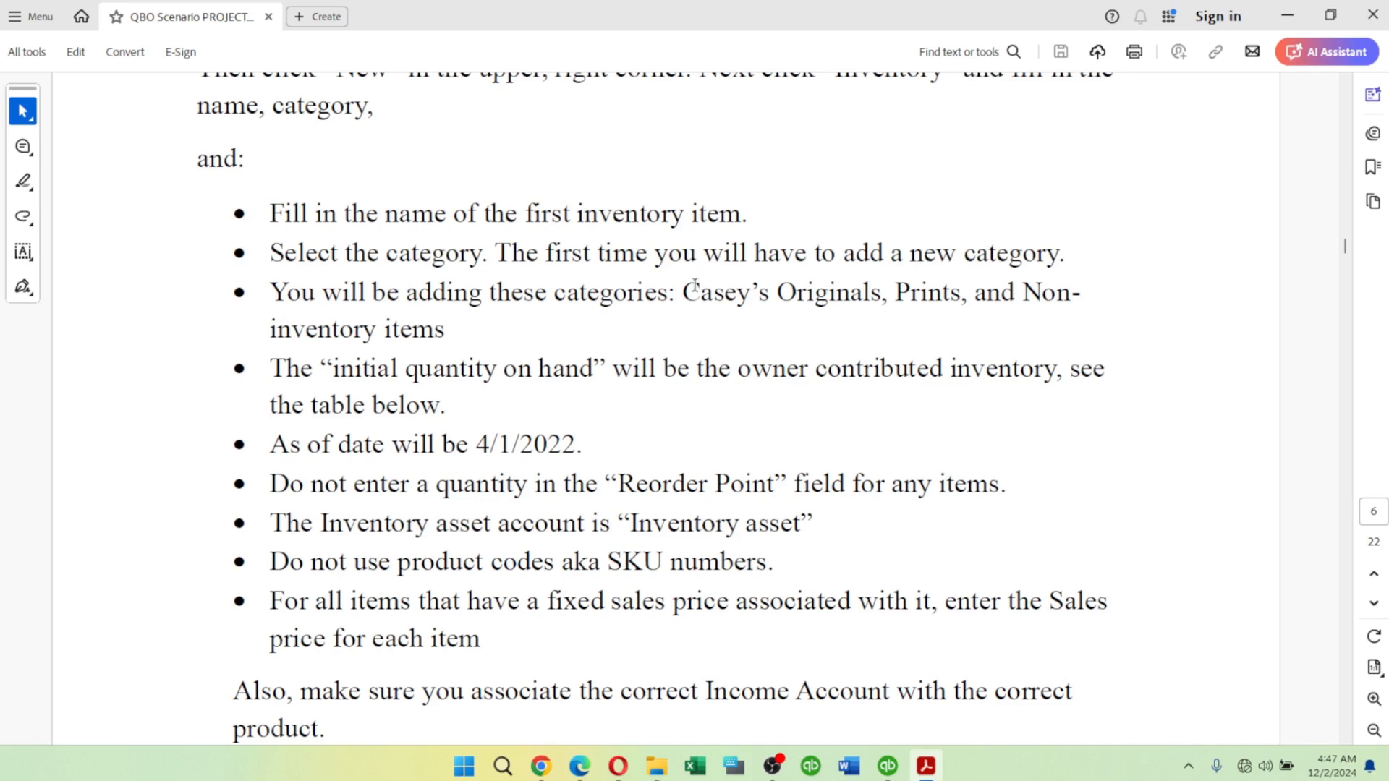
Copy the word "Originals" from the list of categories in the project instructions.
{"action": "left_click_drag", "start_coordinate": [687, 292], "coordinate": [882, 293]}
{"action": "left_click", "coordinate": [781, 293]}
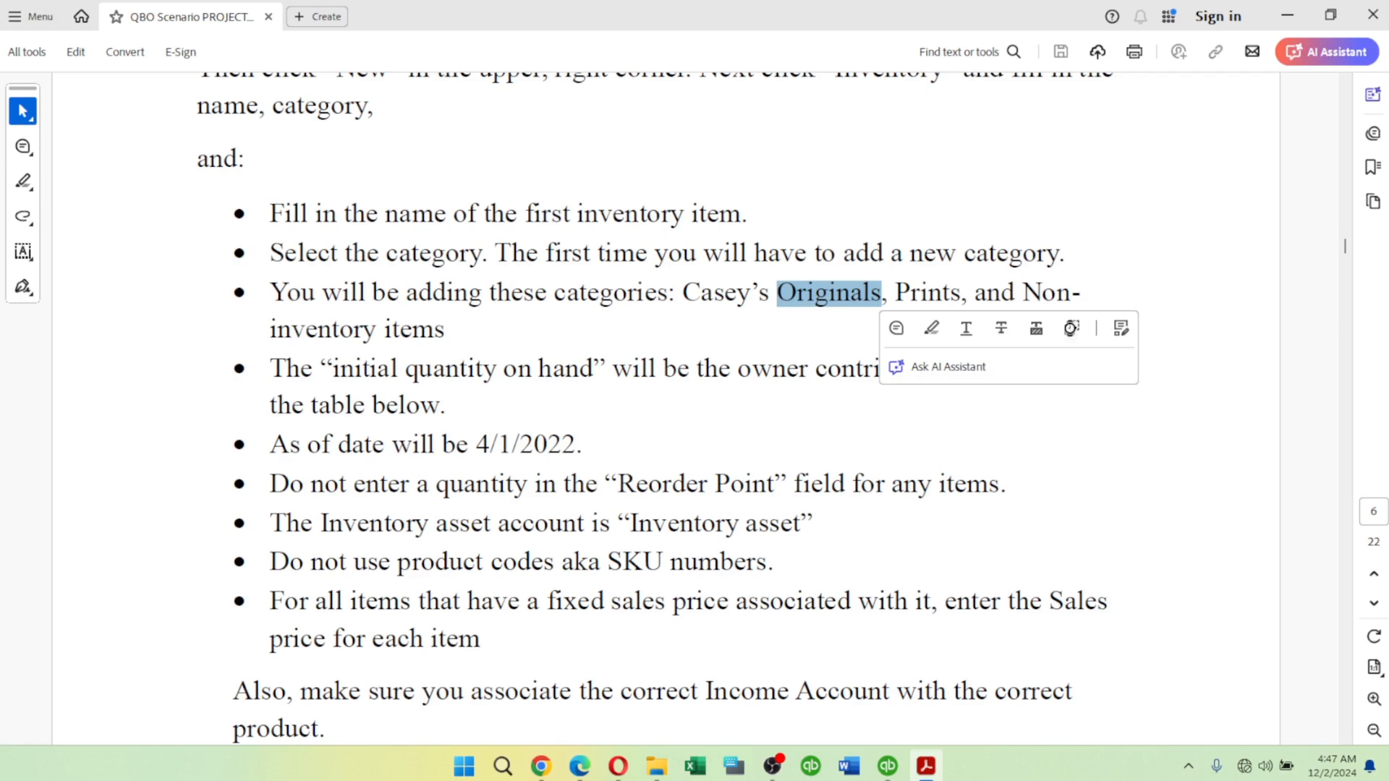
{"action": "left_click", "coordinate": [1070, 327]}
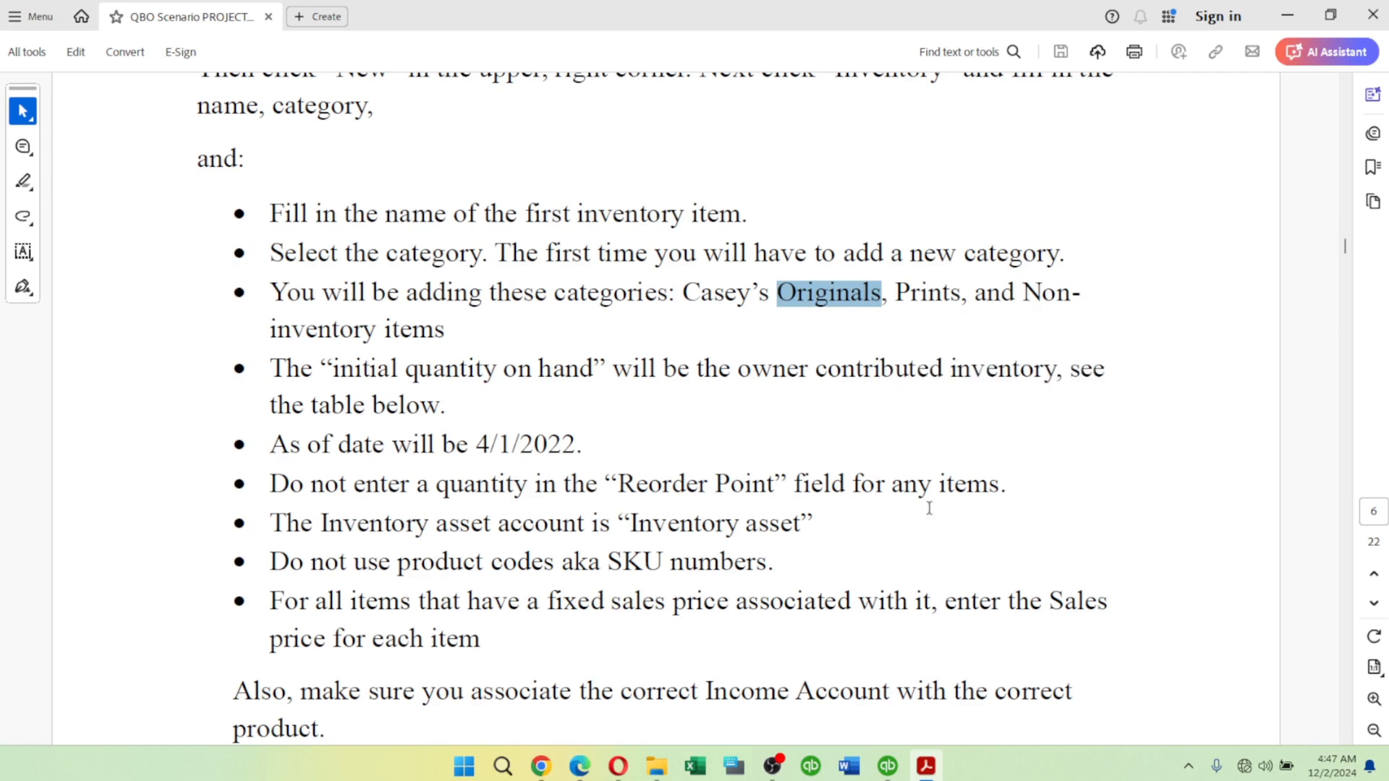
Switch to QuickBooks and open the Item List of the Casey's Crafts company file.
{"action": "key", "text": "alt+Tab"}
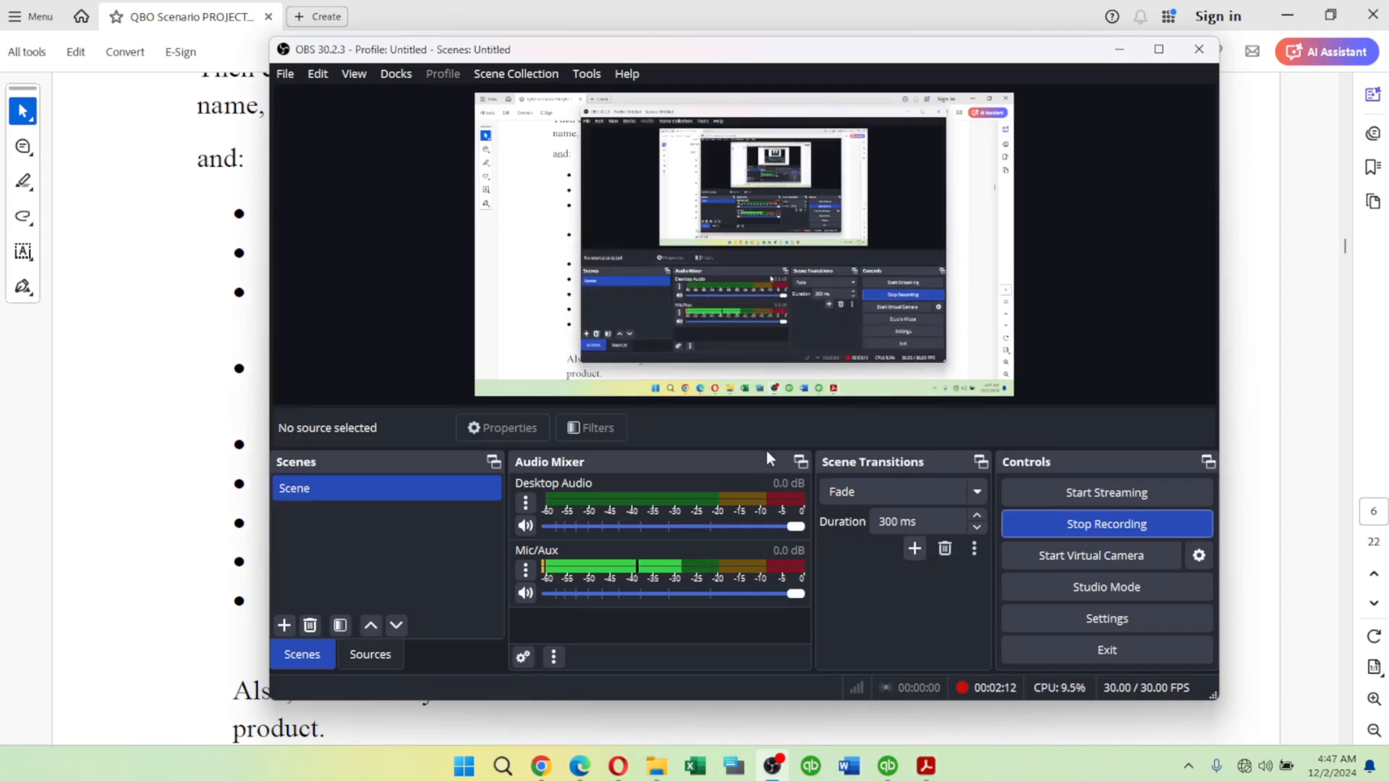
{"action": "key", "text": "alt+Tab"}
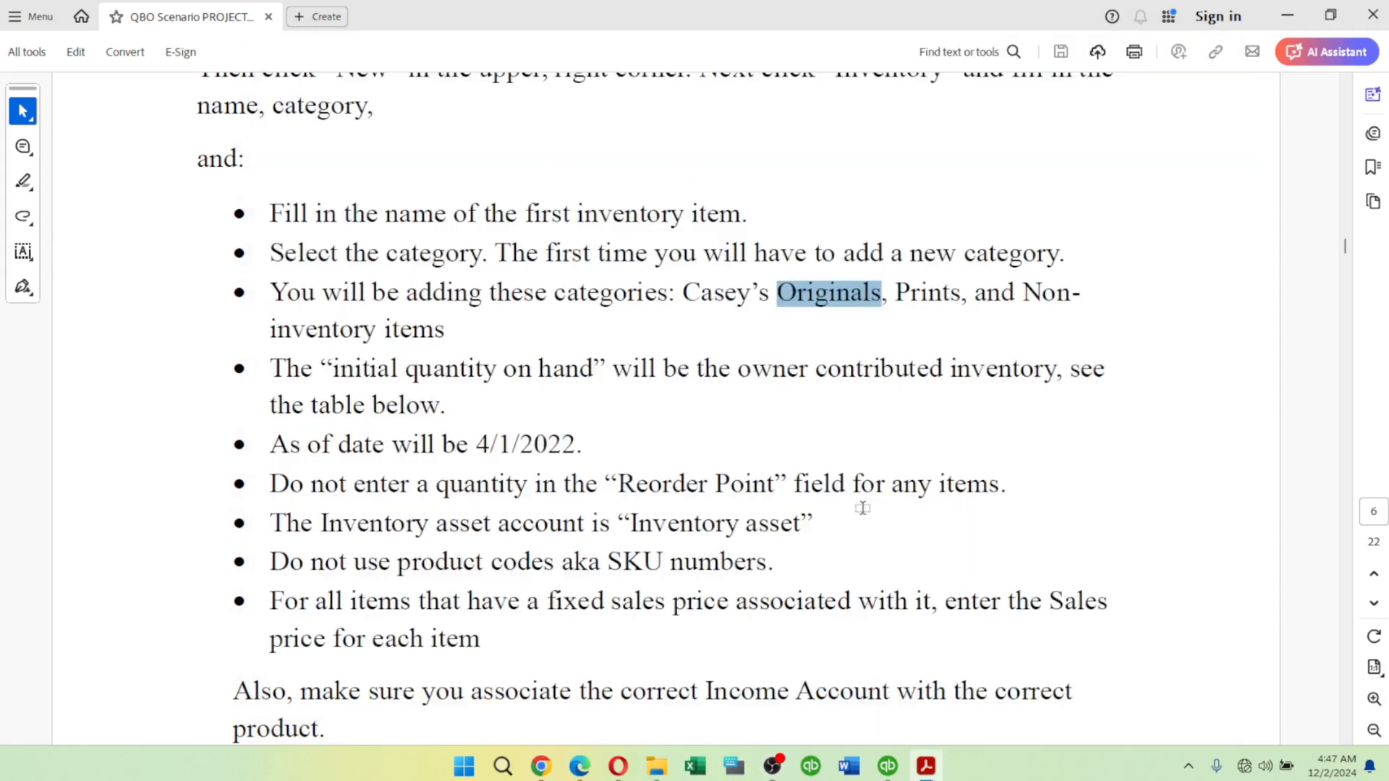
{"action": "key", "text": "alt+Tab"}
{"action": "key", "text": "Tab"}
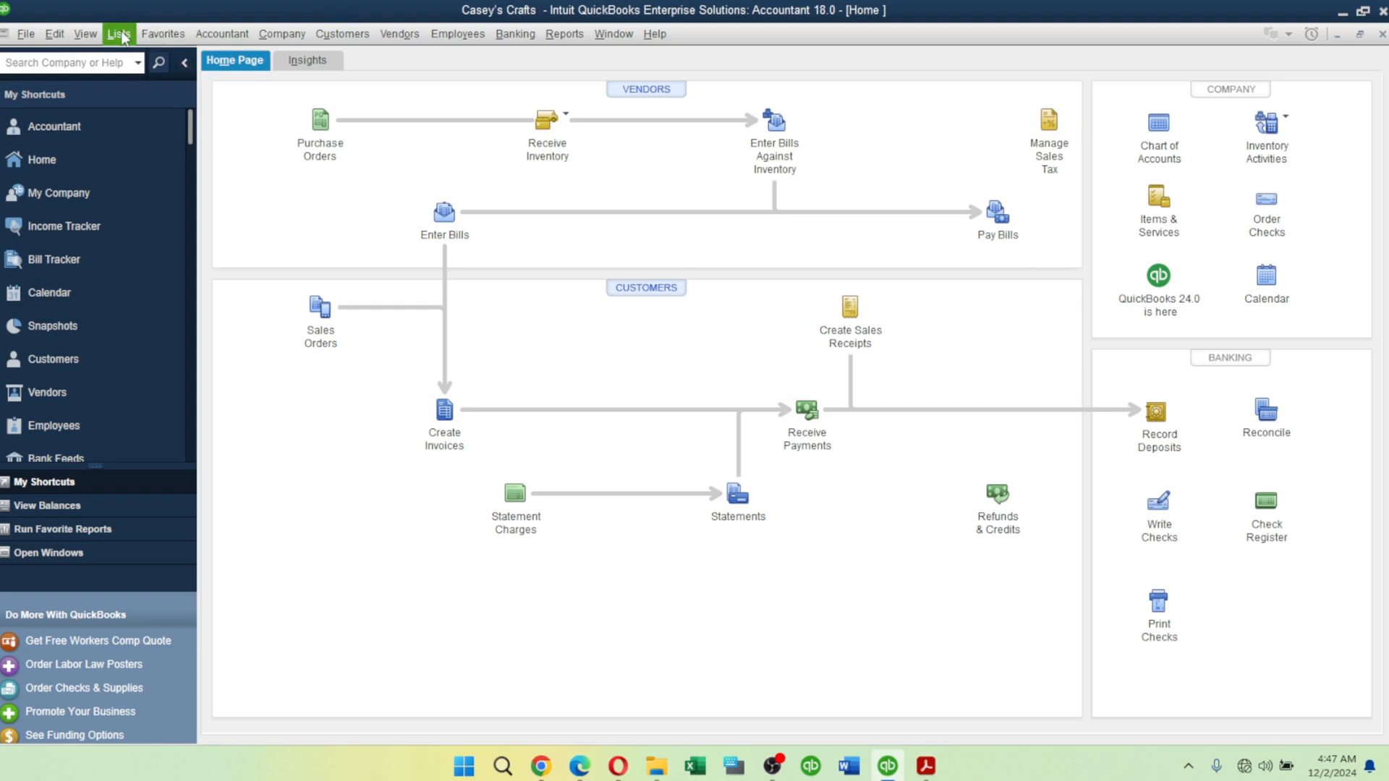
{"action": "left_click", "coordinate": [120, 35]}
{"action": "mouse_move", "coordinate": [277, 38]}
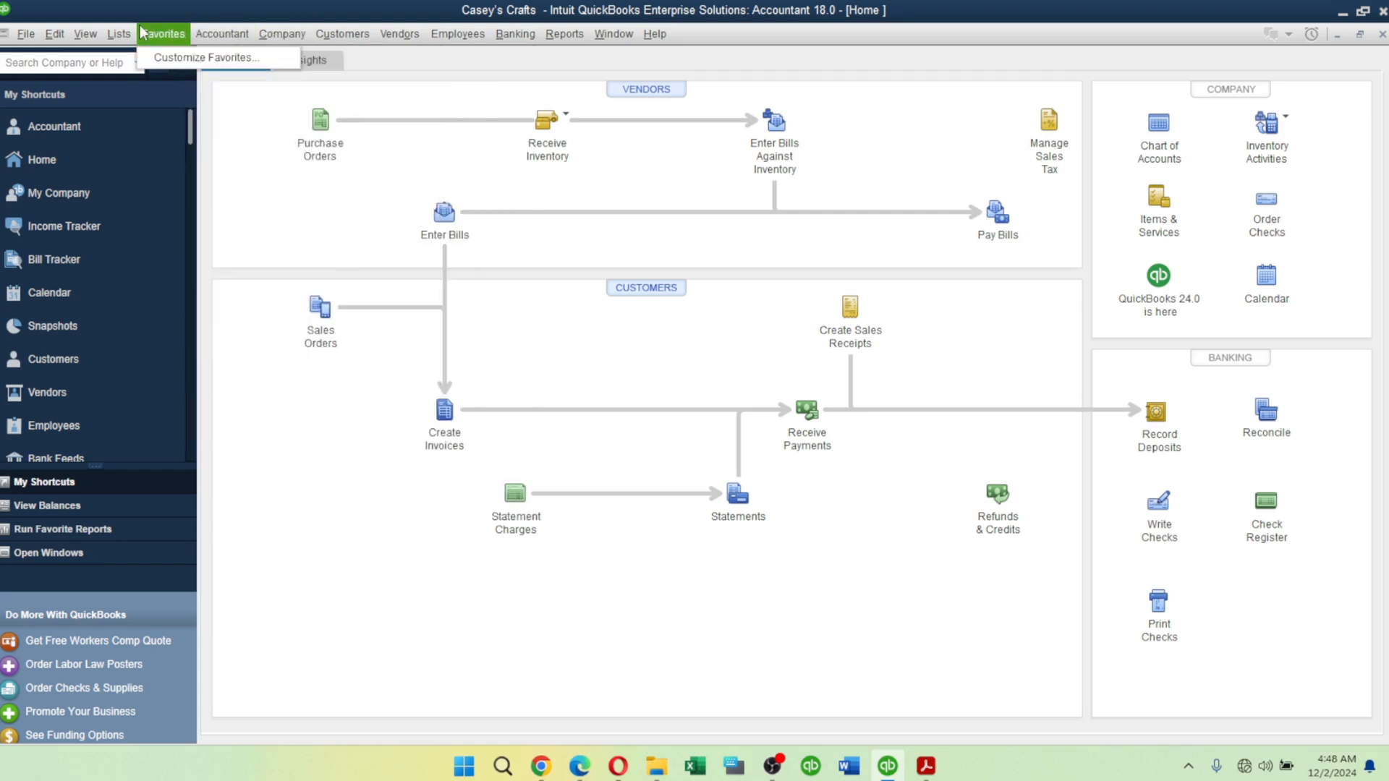
{"action": "mouse_move", "coordinate": [117, 34]}
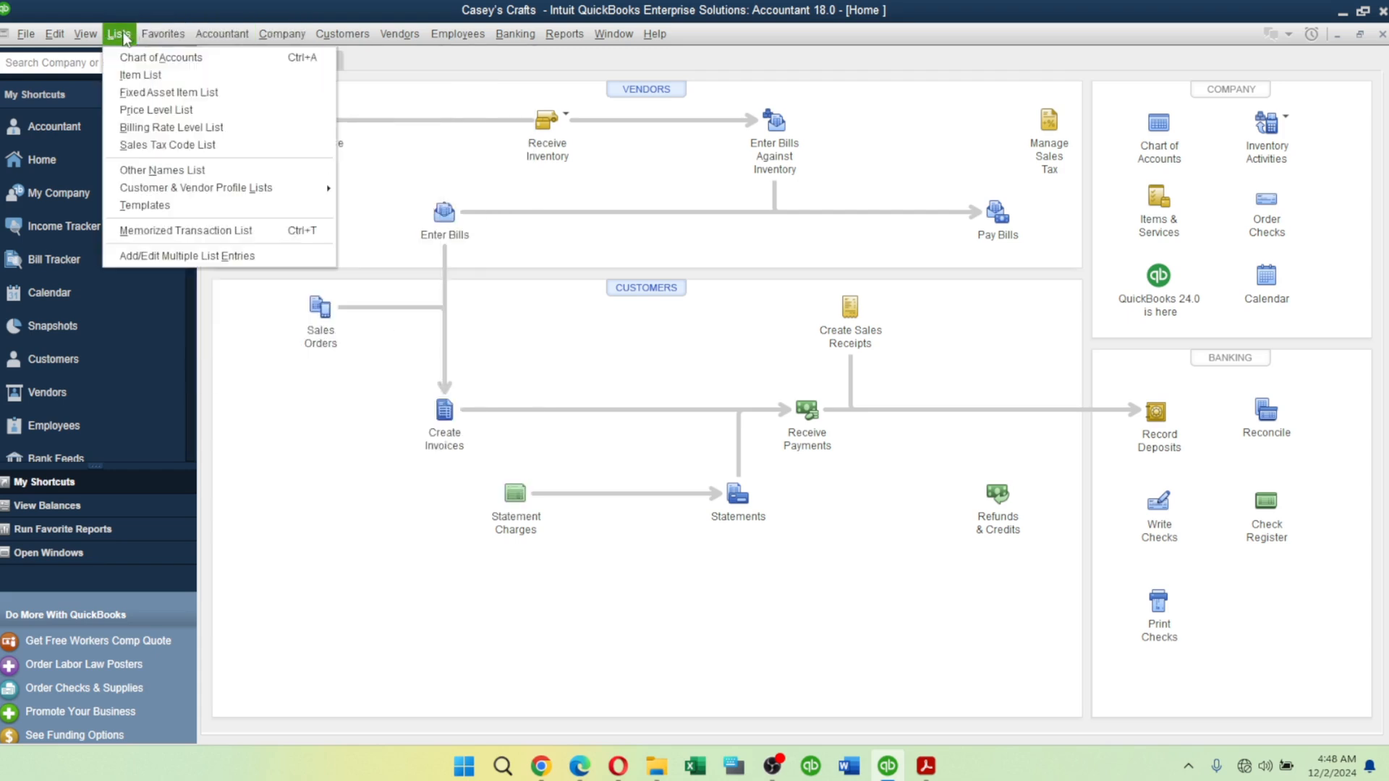
{"action": "left_click", "coordinate": [139, 76]}
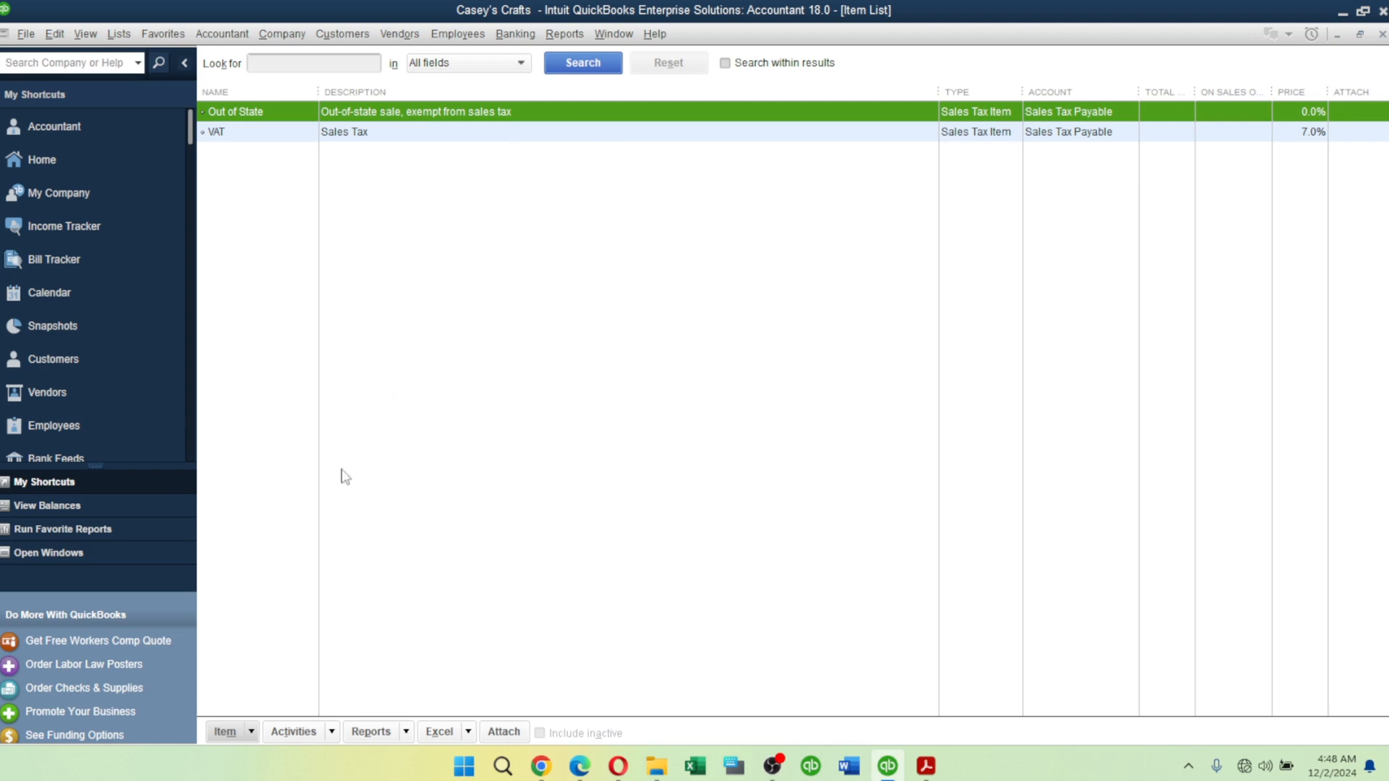
Create a new item of type Inventory Part and name it "Originals Artwork".
{"action": "left_click", "coordinate": [246, 732]}
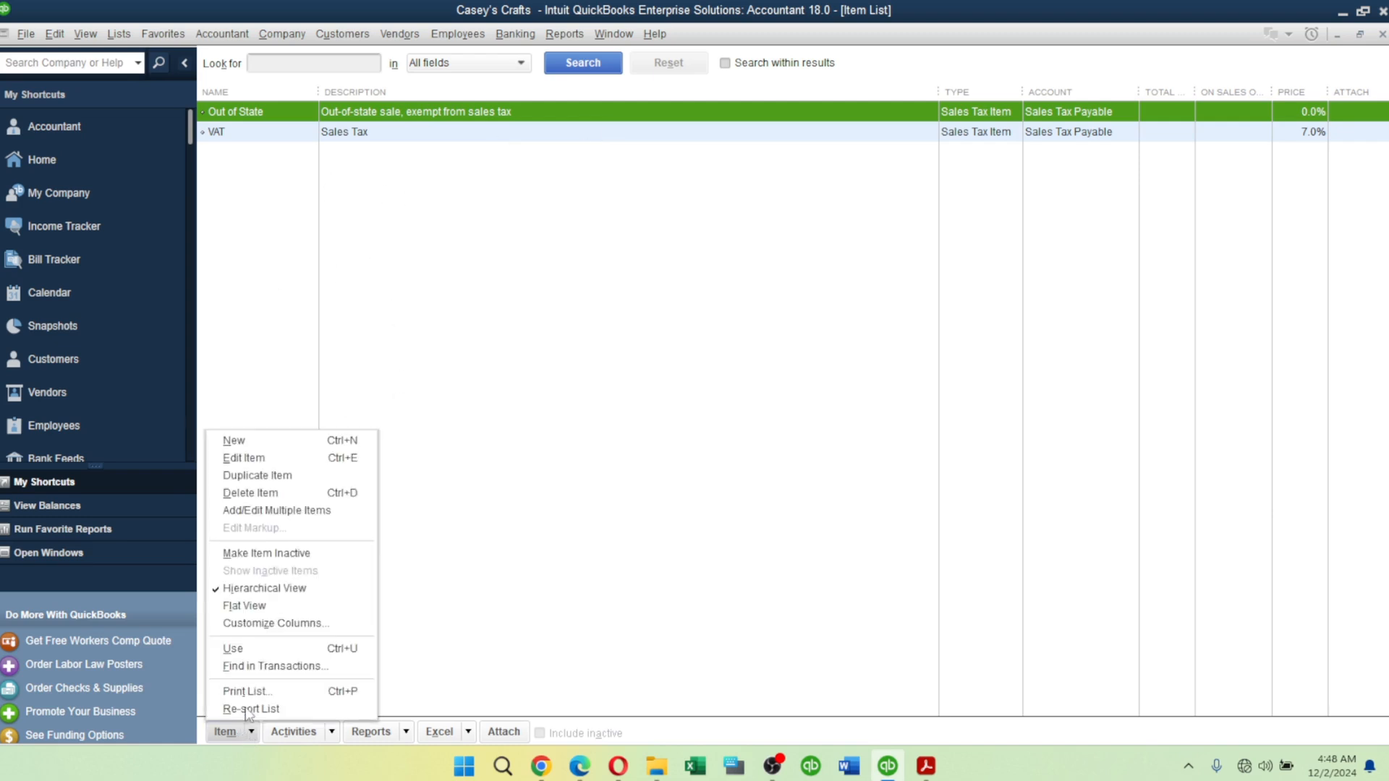
{"action": "left_click", "coordinate": [244, 441]}
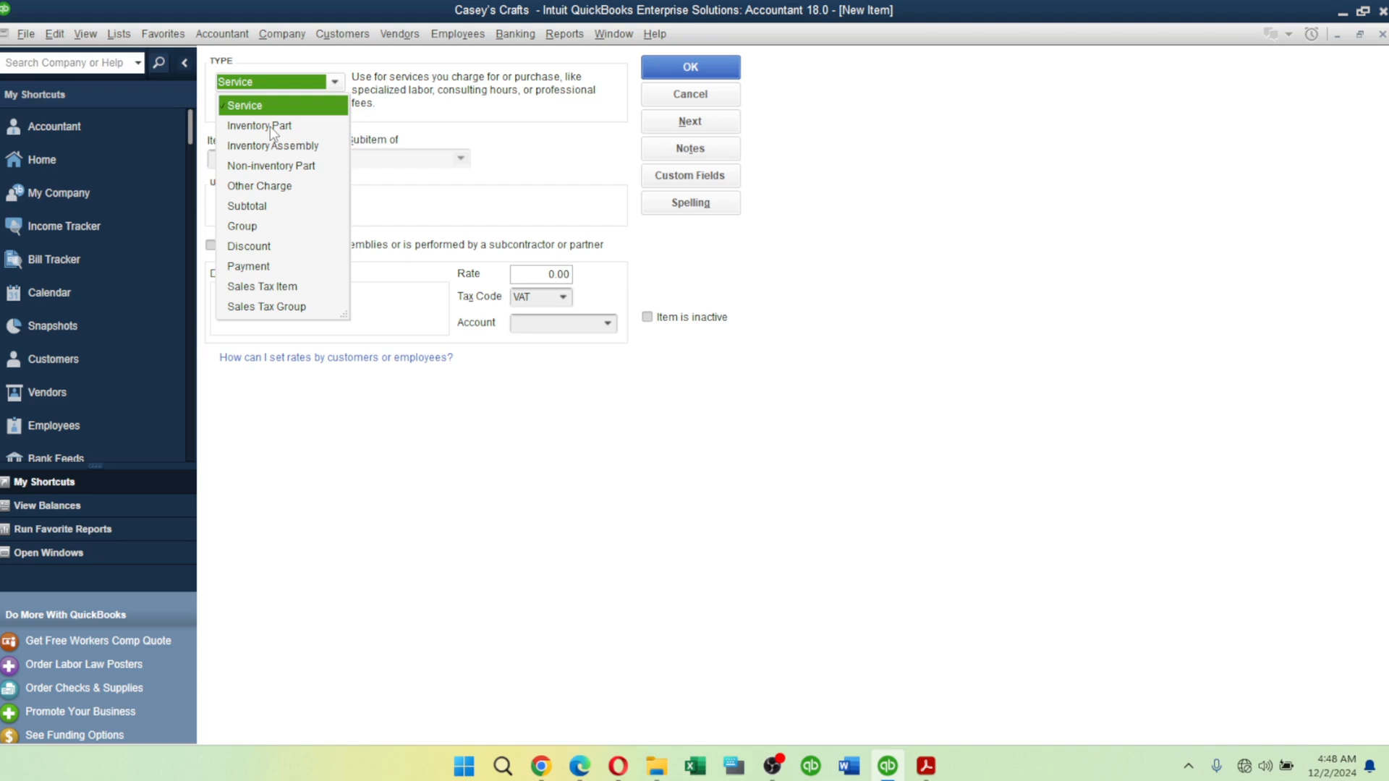
{"action": "left_click", "coordinate": [270, 126]}
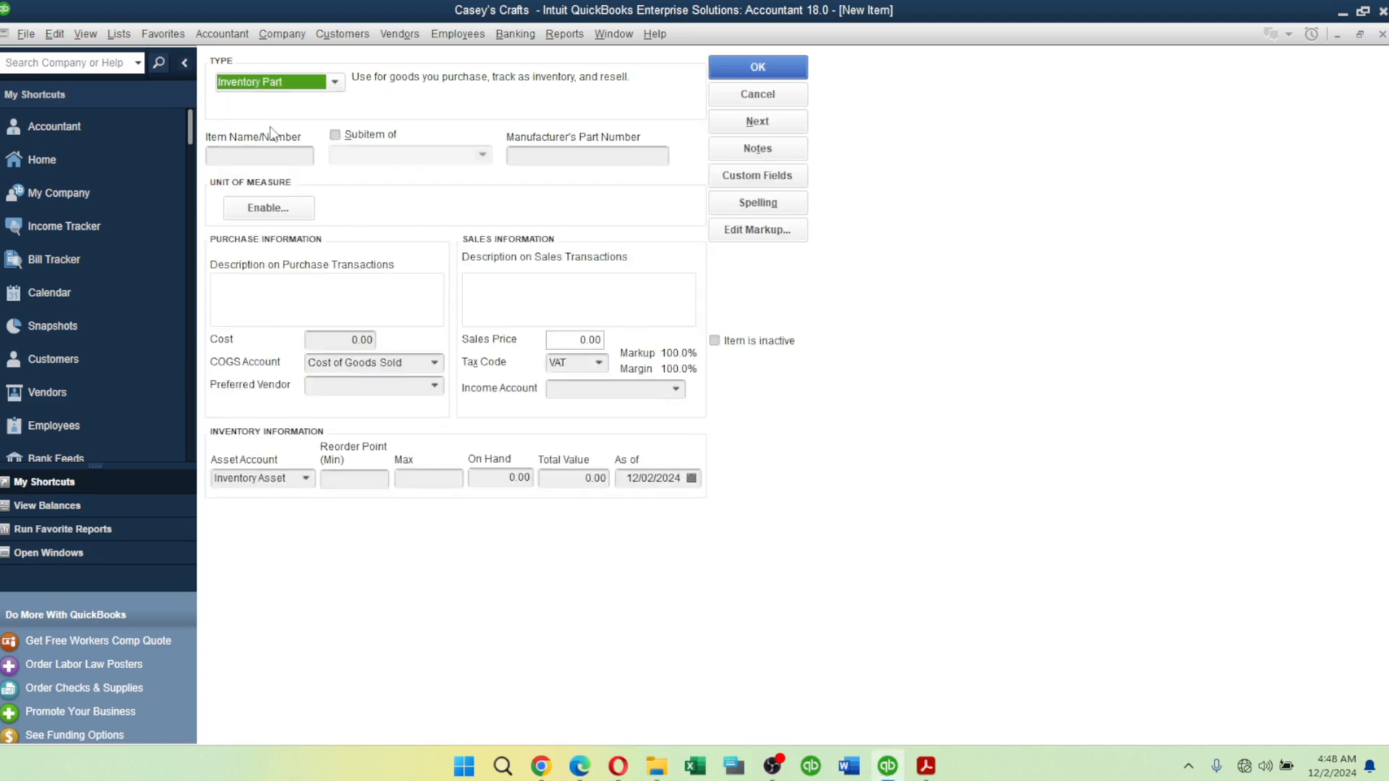
{"action": "left_click", "coordinate": [252, 154]}
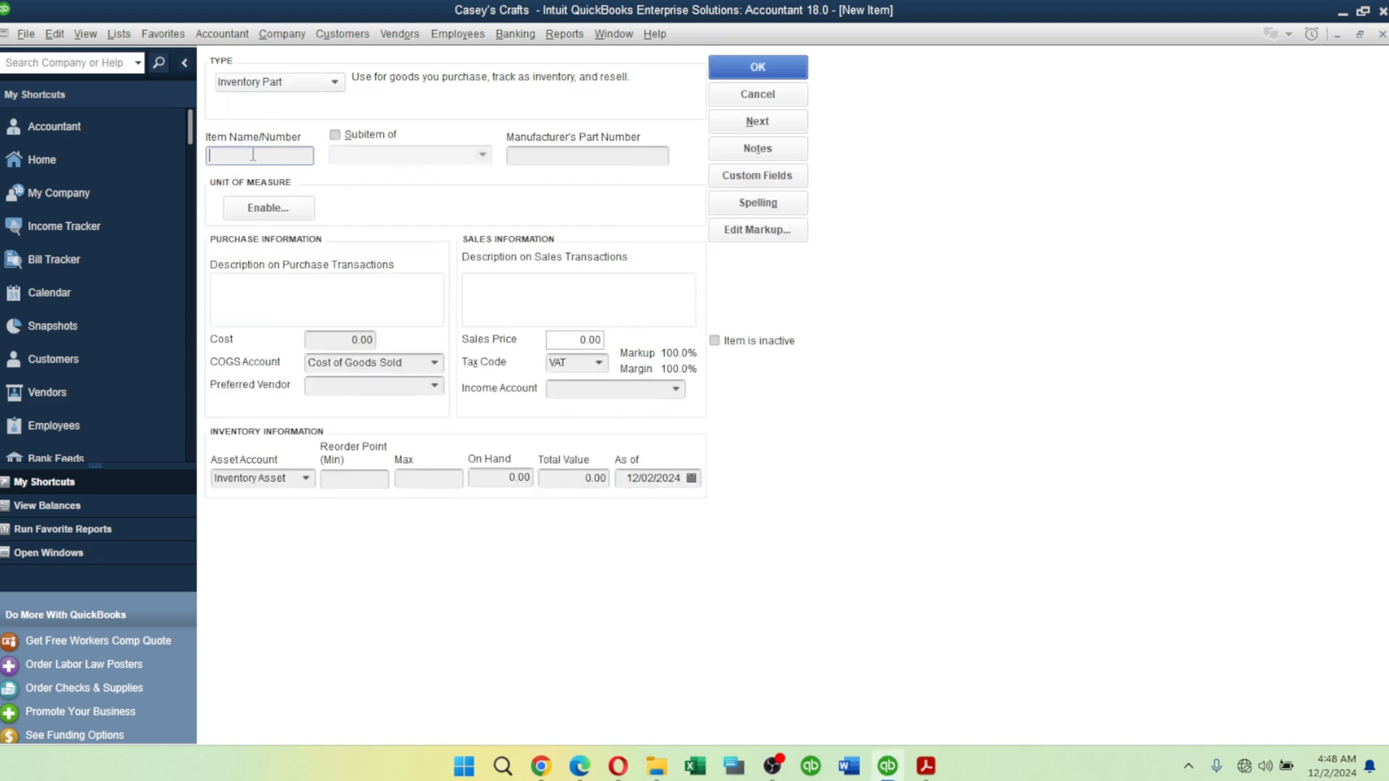
{"action": "type", "text": "Originals Artwork"}
Assign the Original Artwork income account and the Printing & Reproduction Expense COGS account to the item, keeping the VAT tax code.
{"action": "left_click", "coordinate": [676, 389]}
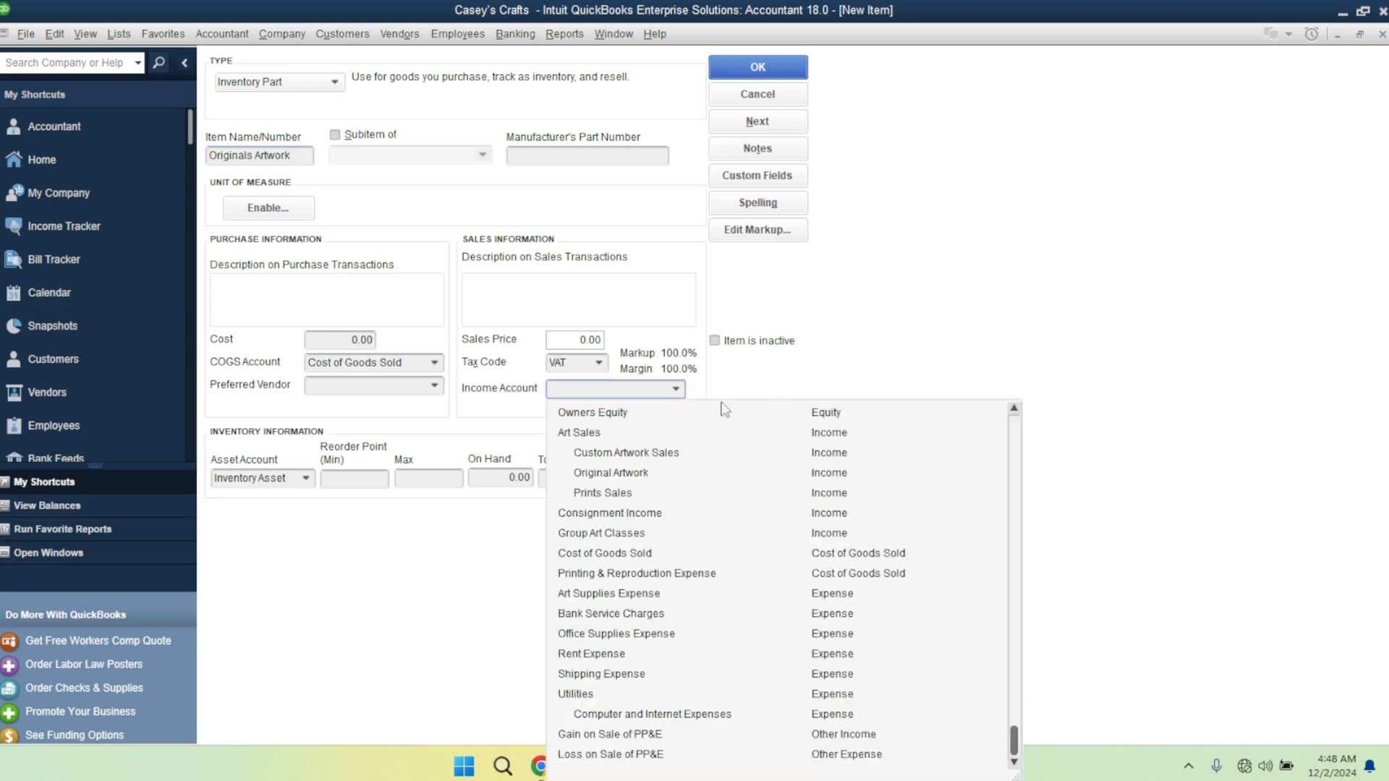
{"action": "left_click", "coordinate": [634, 475]}
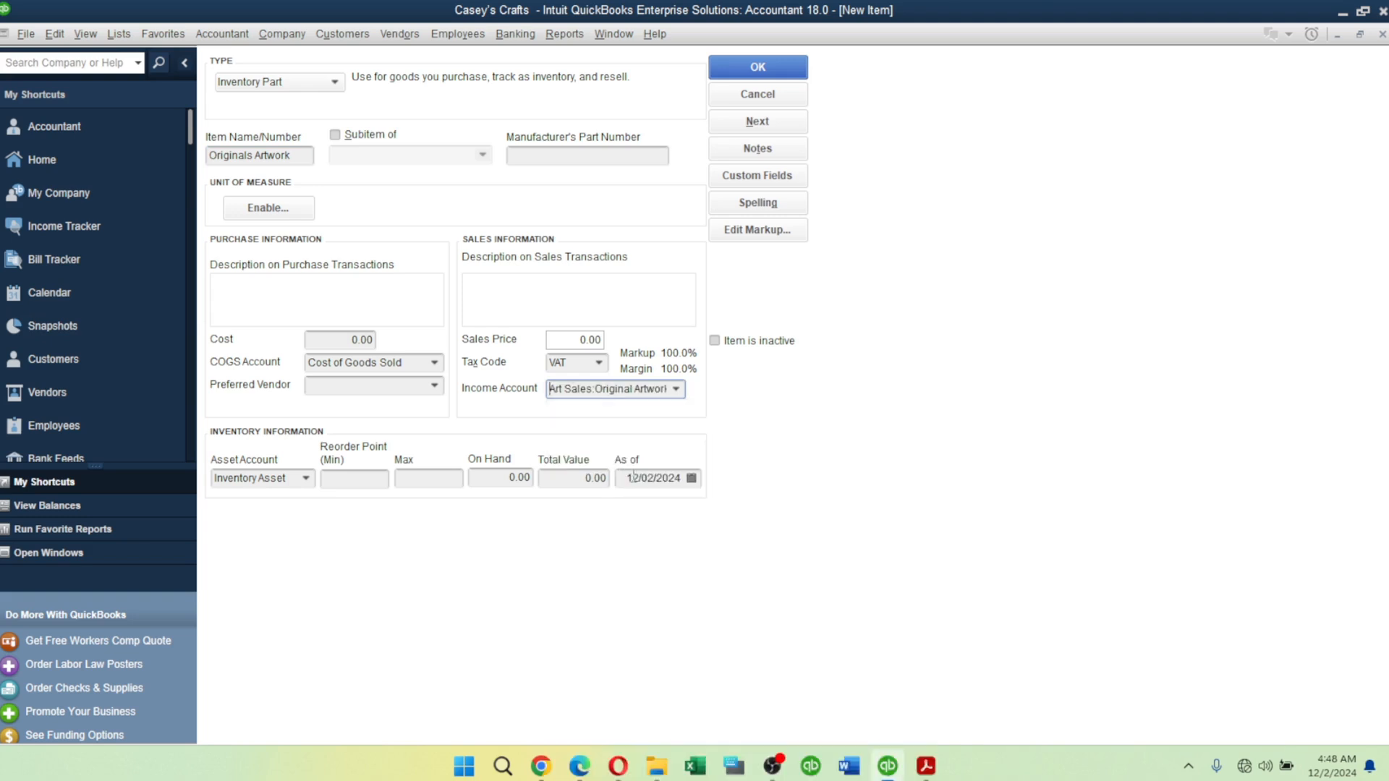
{"action": "left_click", "coordinate": [435, 363]}
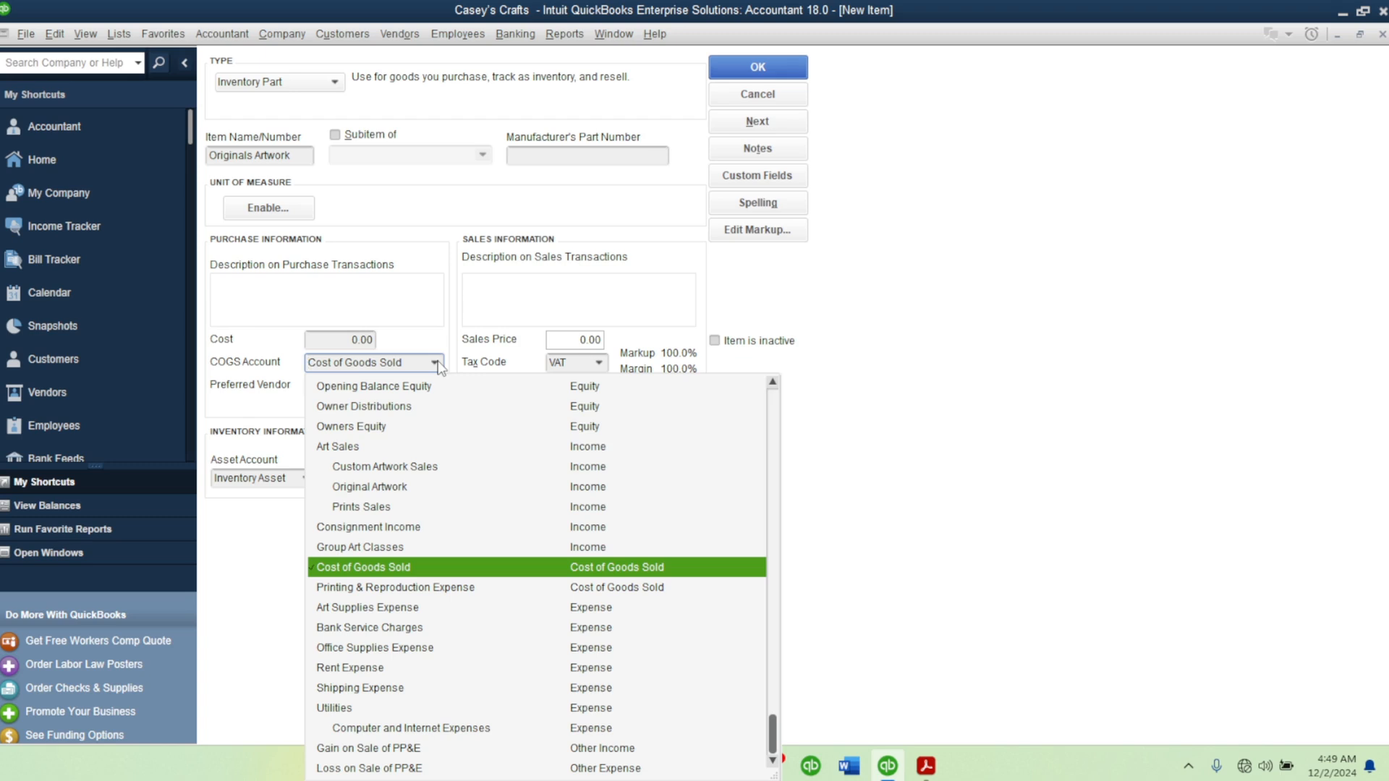
{"action": "left_click", "coordinate": [373, 586]}
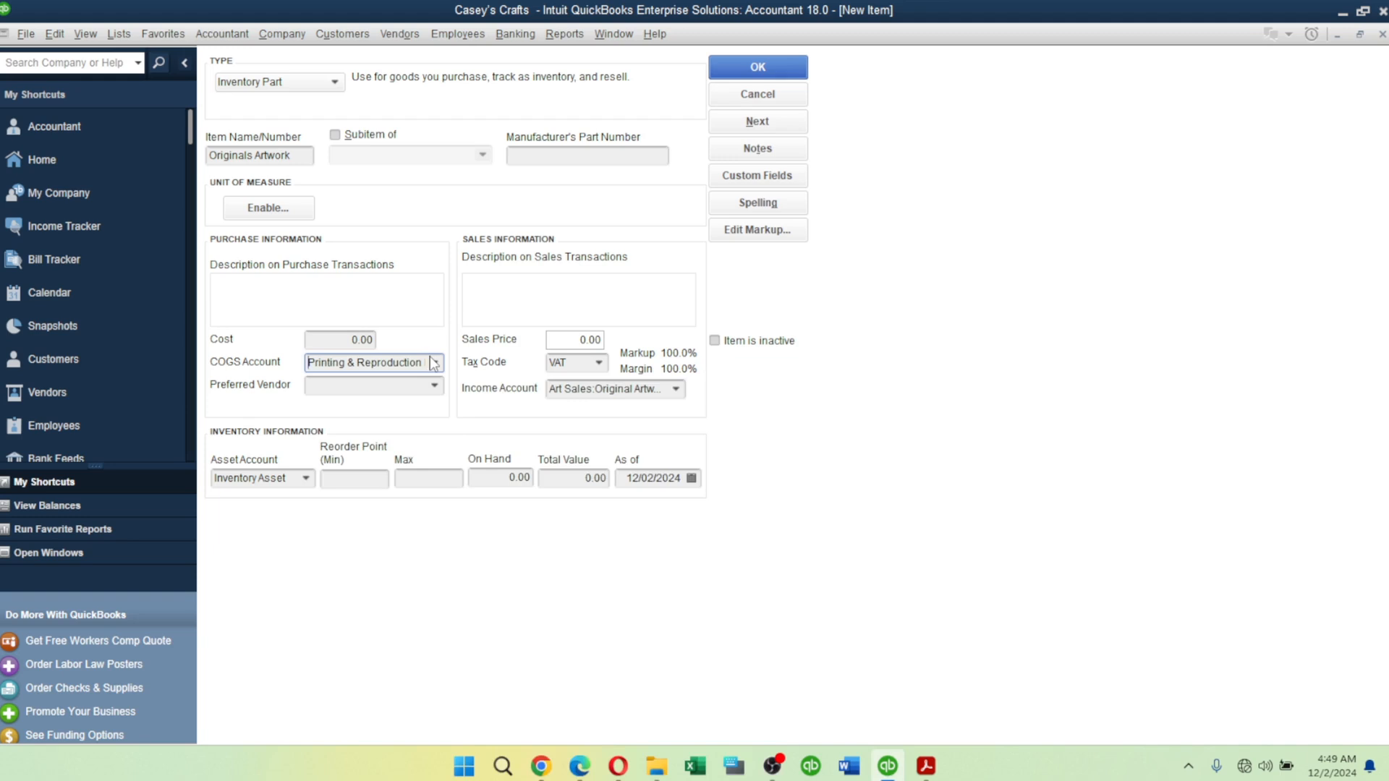
{"action": "left_click", "coordinate": [599, 363]}
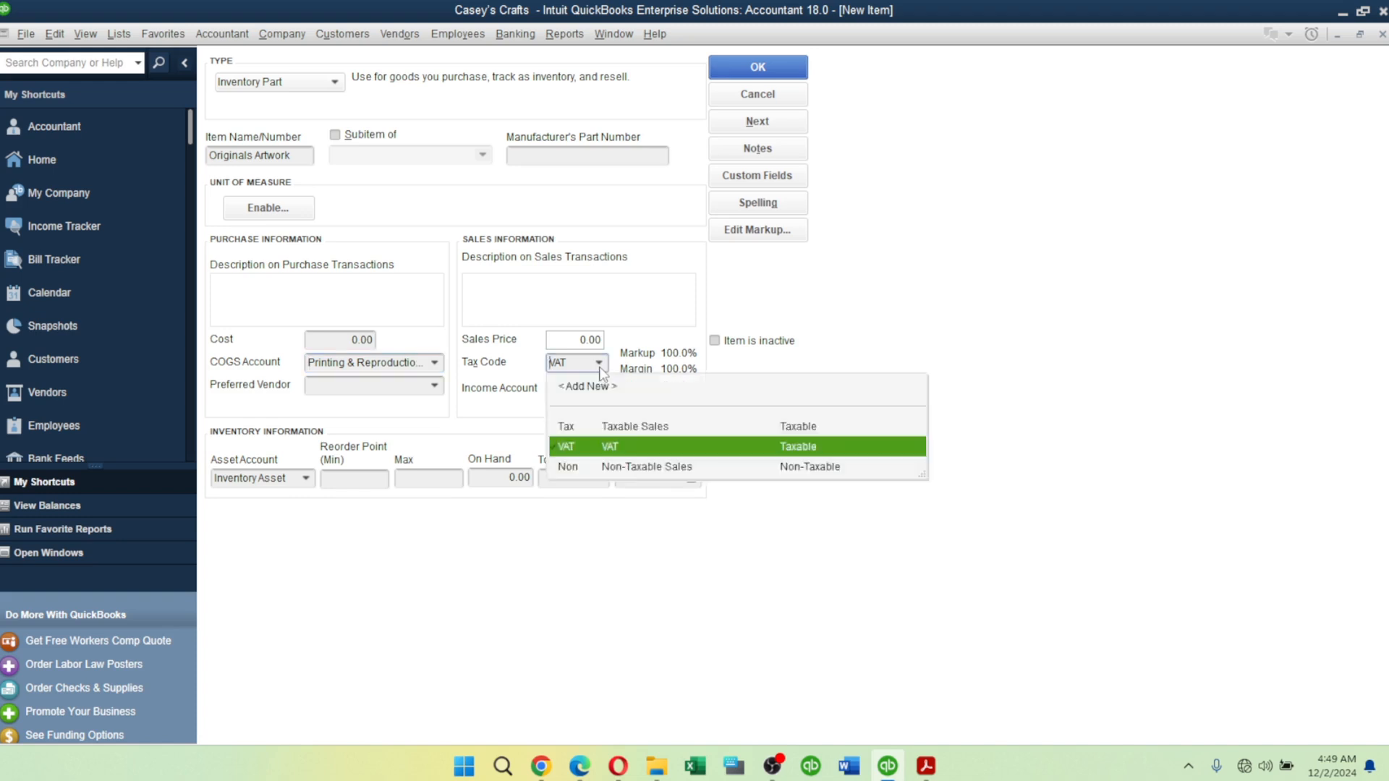
{"action": "left_click", "coordinate": [599, 363]}
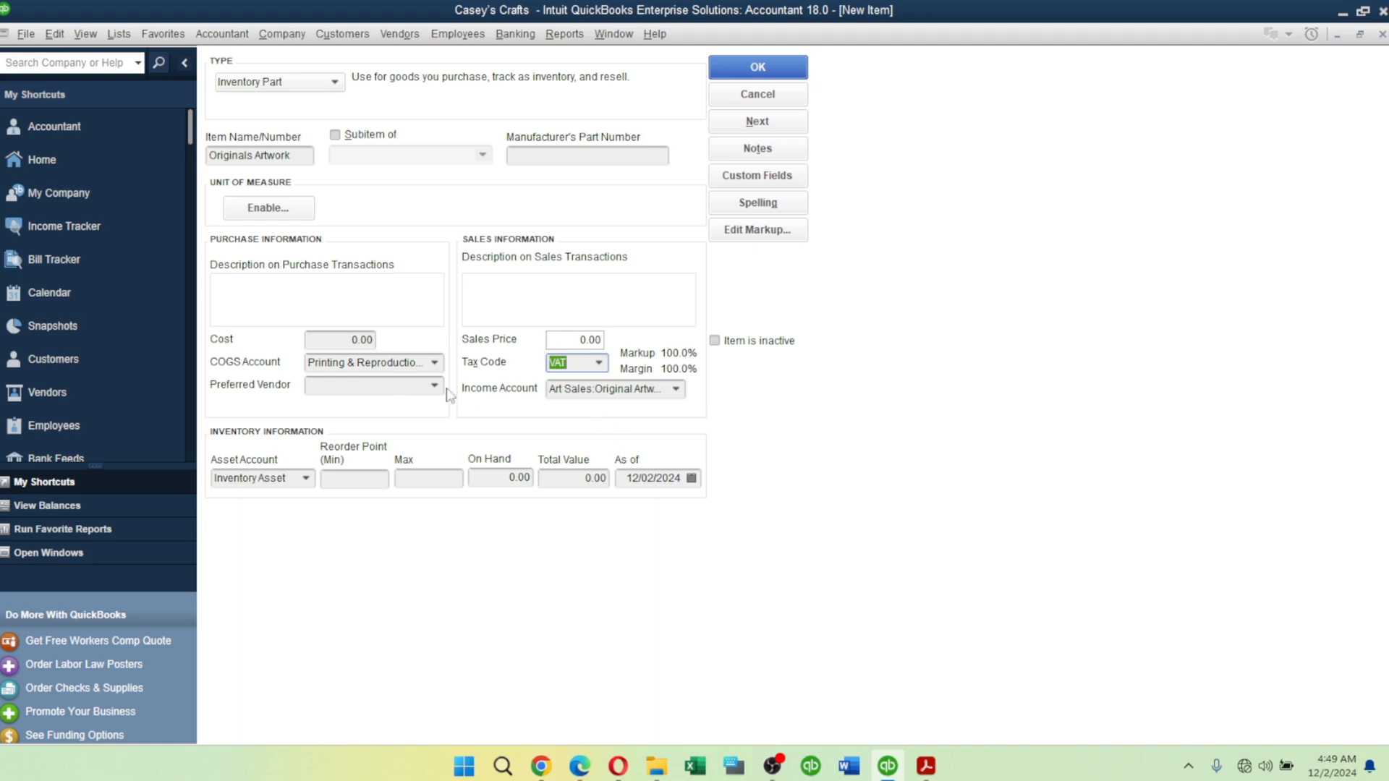
Set the item's as-of date to 04/01/2024, save it and continue with a new blank item.
{"action": "left_click", "coordinate": [691, 478]}
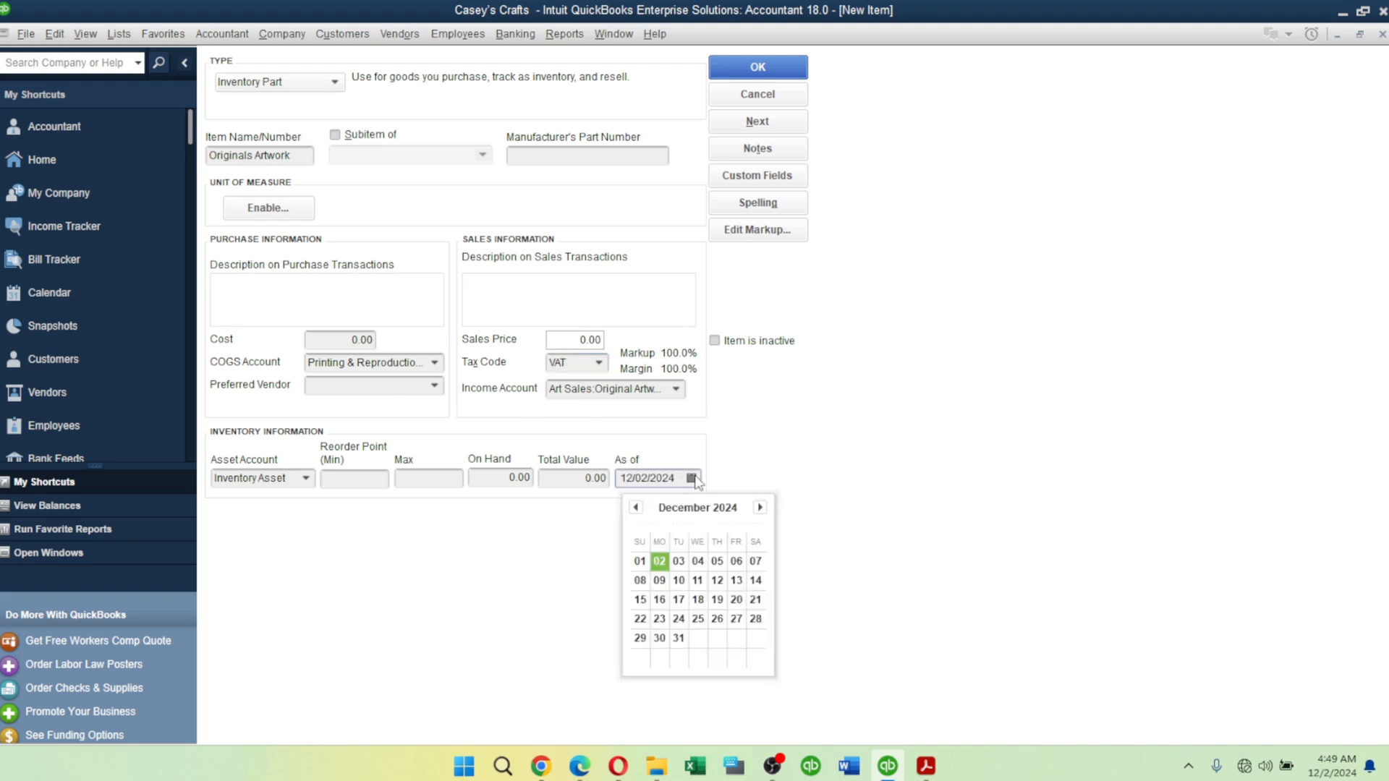
{"action": "left_click", "coordinate": [636, 507]}
{"action": "left_click", "coordinate": [636, 507]}
{"action": "left_click", "coordinate": [636, 507]}
{"action": "left_click", "coordinate": [636, 507]}
{"action": "left_click", "coordinate": [636, 507]}
{"action": "left_click", "coordinate": [636, 507]}
{"action": "left_click", "coordinate": [636, 507]}
{"action": "left_click", "coordinate": [635, 507]}
{"action": "left_click", "coordinate": [636, 507]}
{"action": "left_click", "coordinate": [635, 507]}
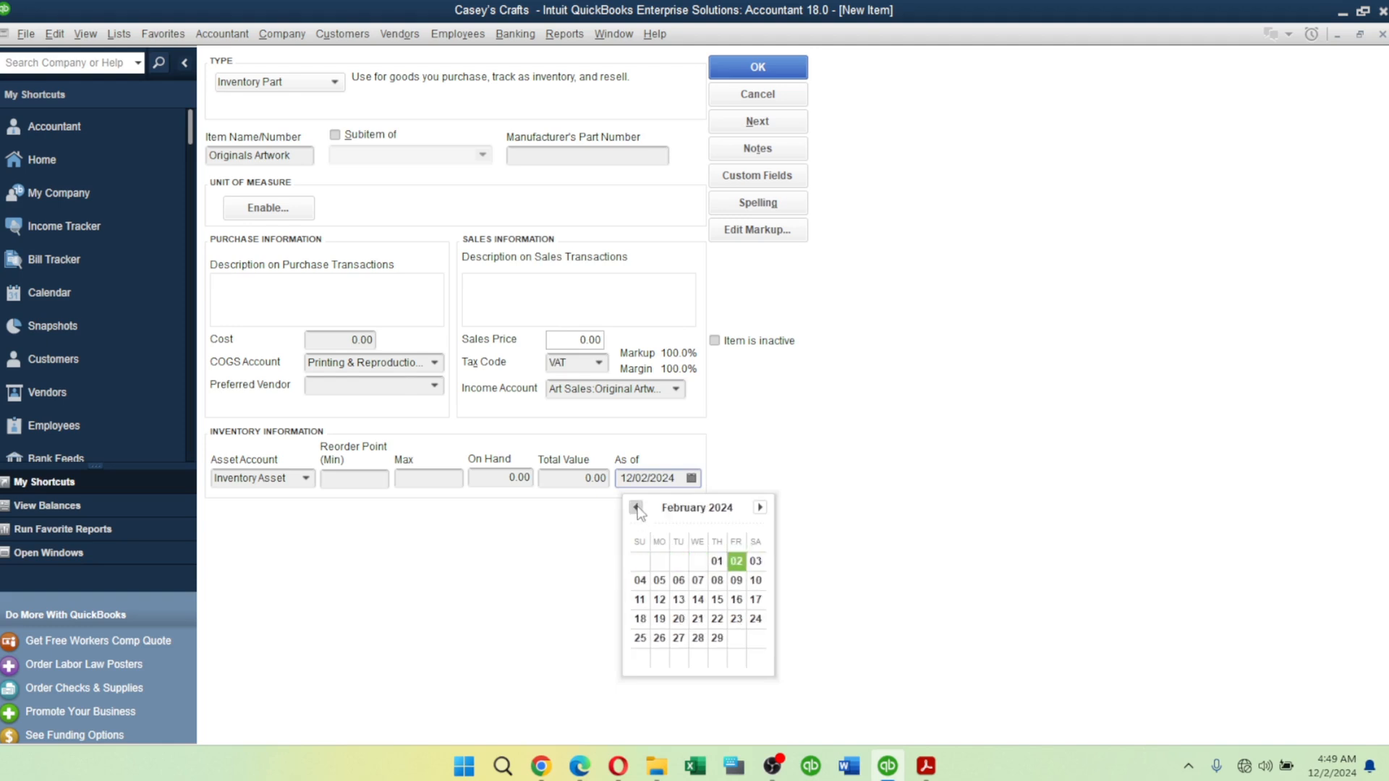
{"action": "left_click", "coordinate": [761, 508]}
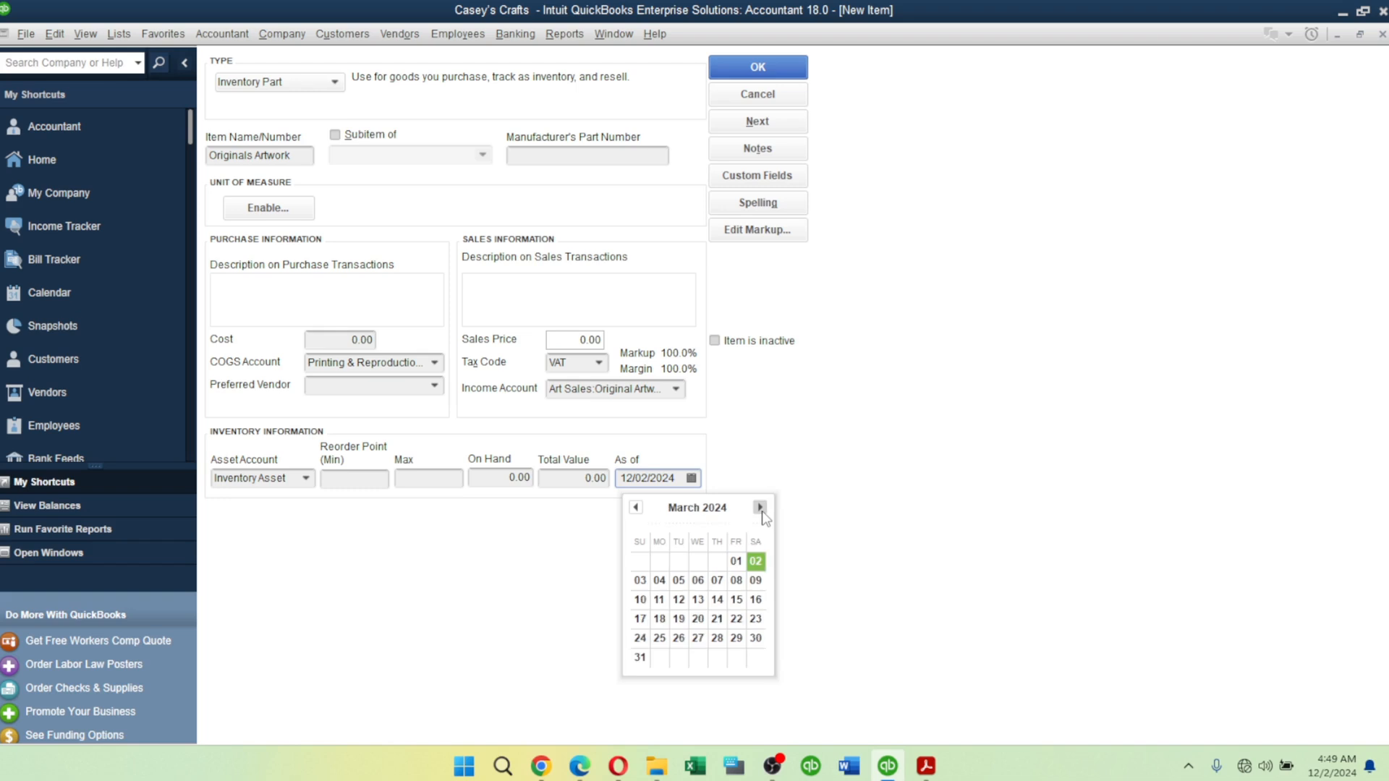
{"action": "left_click", "coordinate": [760, 508]}
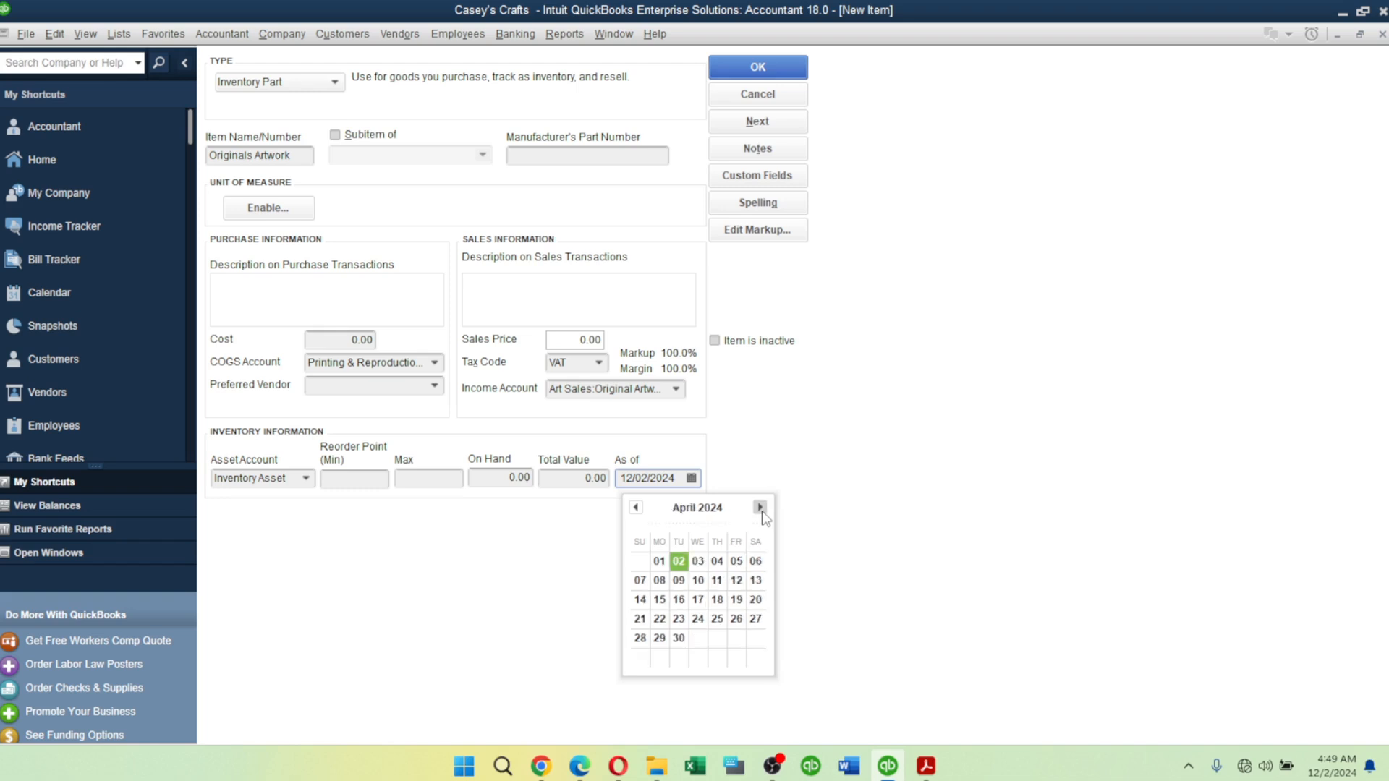
{"action": "left_click", "coordinate": [659, 562]}
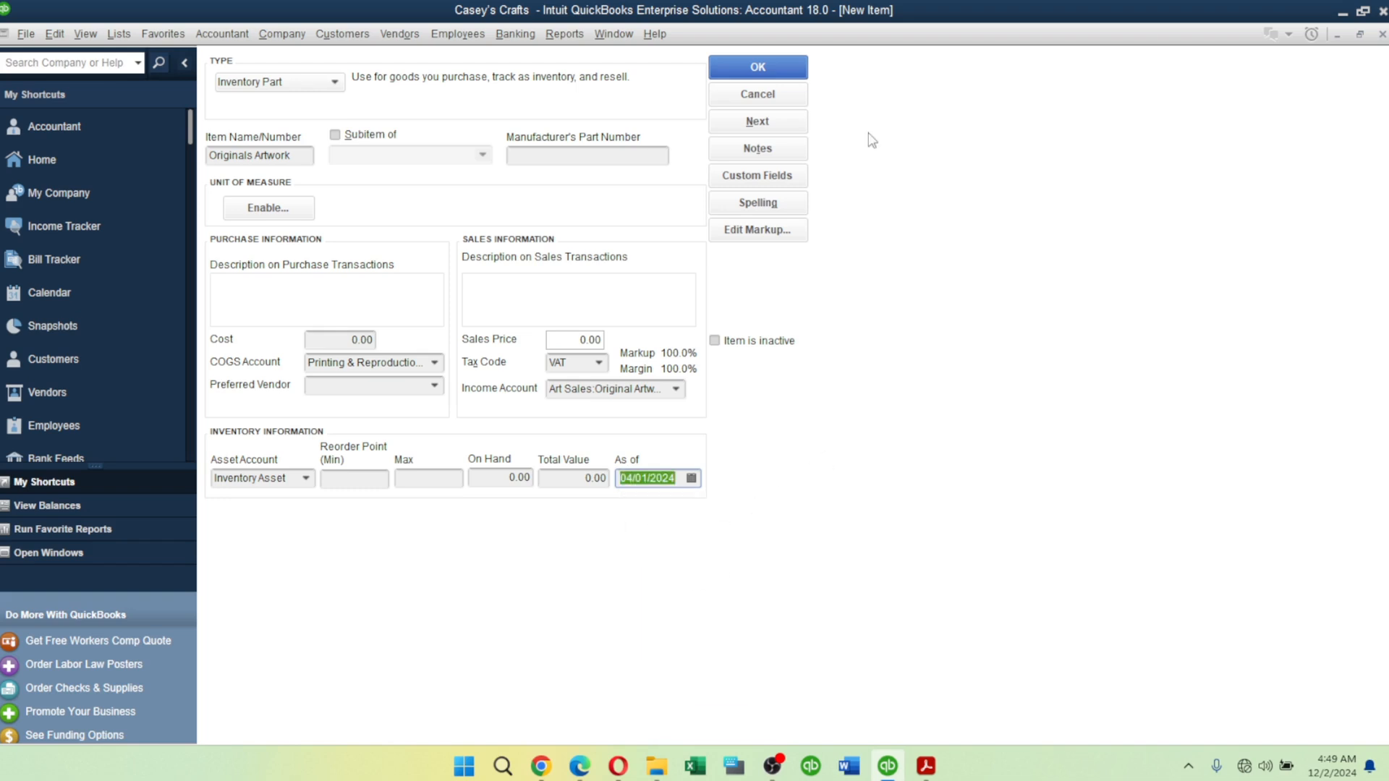
{"action": "left_click", "coordinate": [756, 123]}
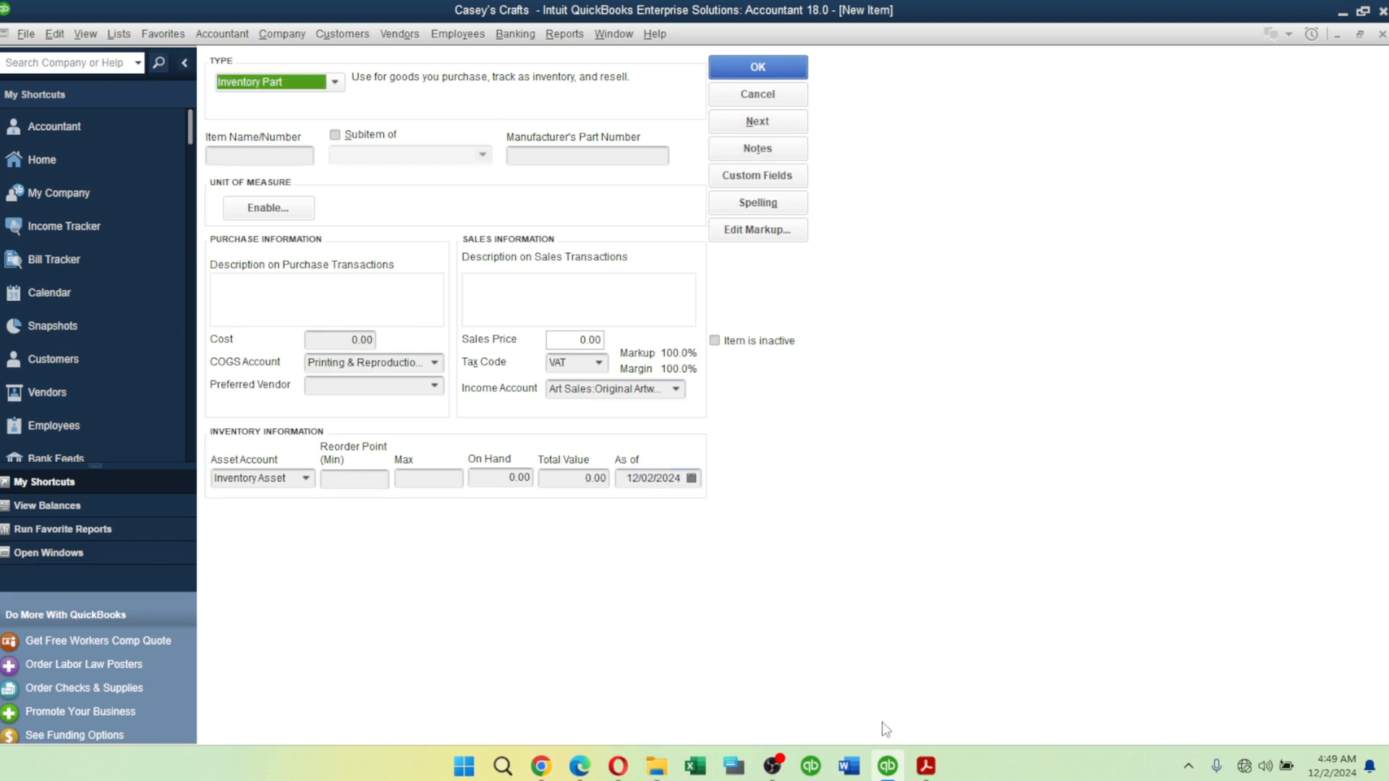
Check the second category in the project instructions PDF and name the new QuickBooks inventory item "PRINTS ARTWORK".
{"action": "left_click", "coordinate": [925, 766]}
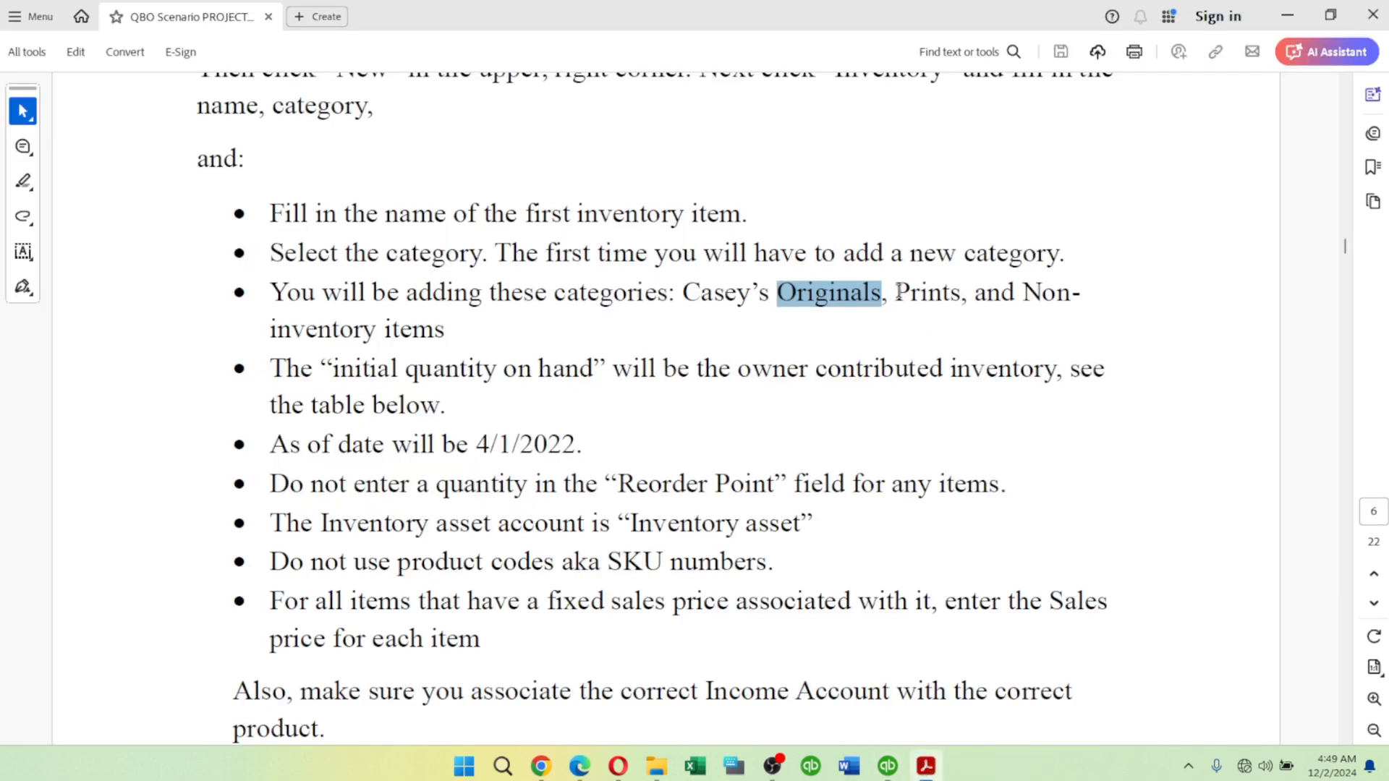
{"action": "left_click_drag", "start_coordinate": [896, 292], "coordinate": [957, 301]}
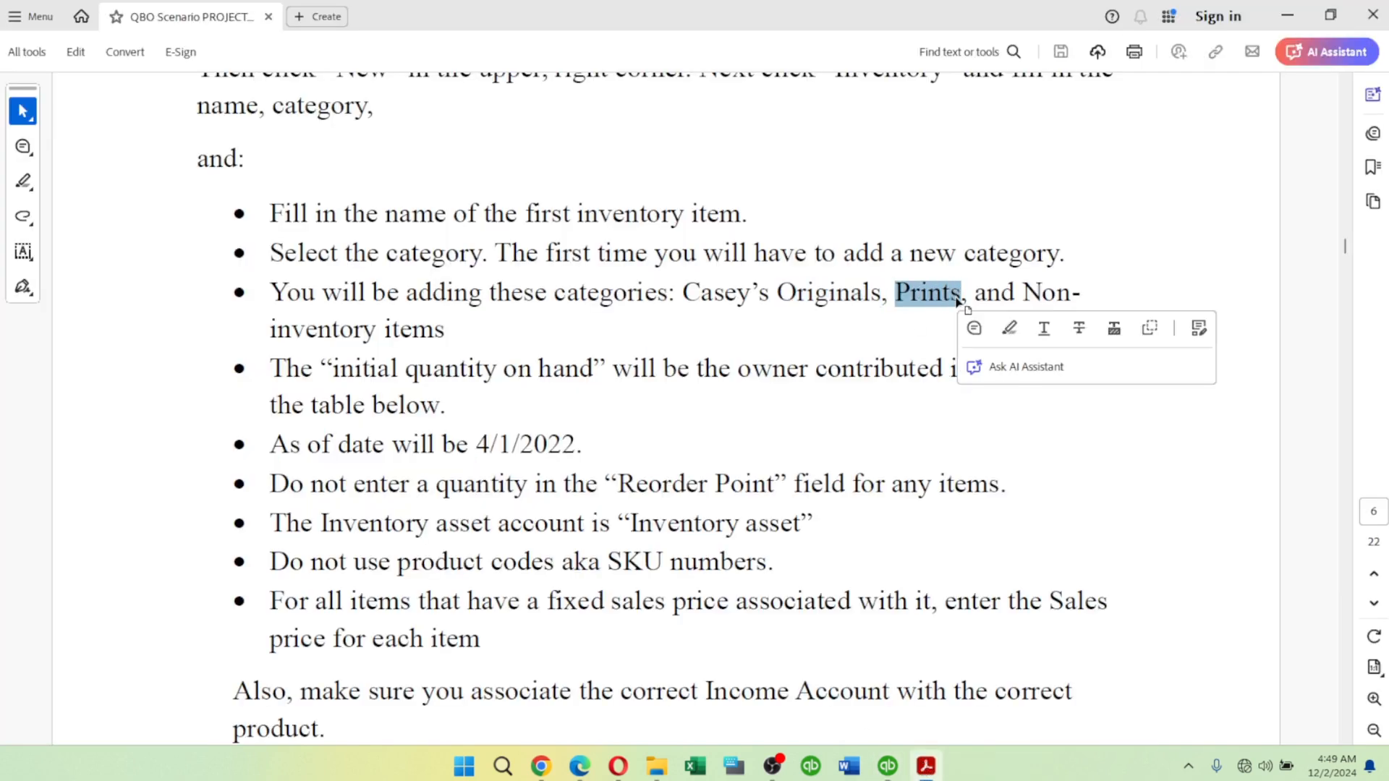
{"action": "key", "text": "alt+Tab"}
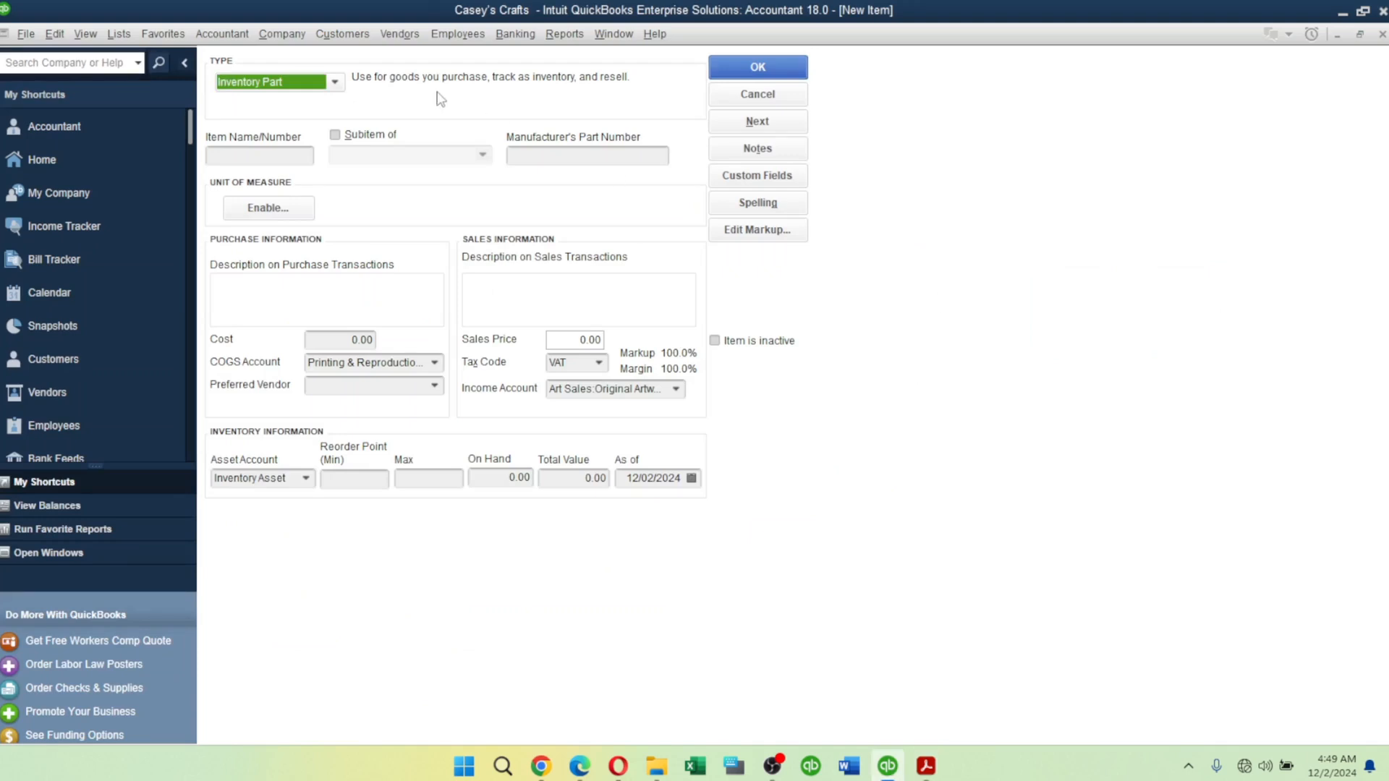
{"action": "left_click", "coordinate": [249, 156]}
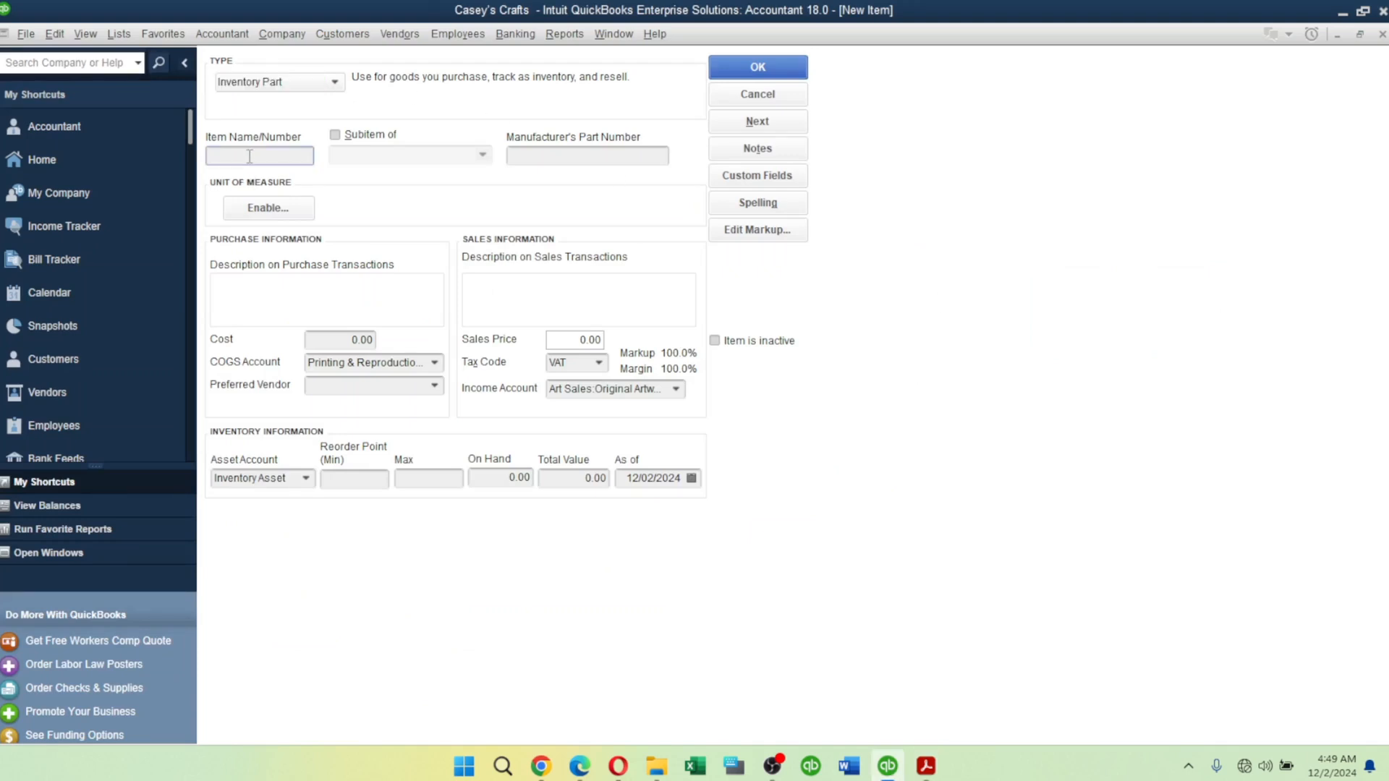
{"action": "type", "text": "PRINT"}
{"action": "type", "text": "S ARTWORK"}
Assign the Prints Sales income account to the item and keep Printing & Reproduction Expense as its COGS account.
{"action": "left_click", "coordinate": [661, 388]}
{"action": "left_click", "coordinate": [678, 390]}
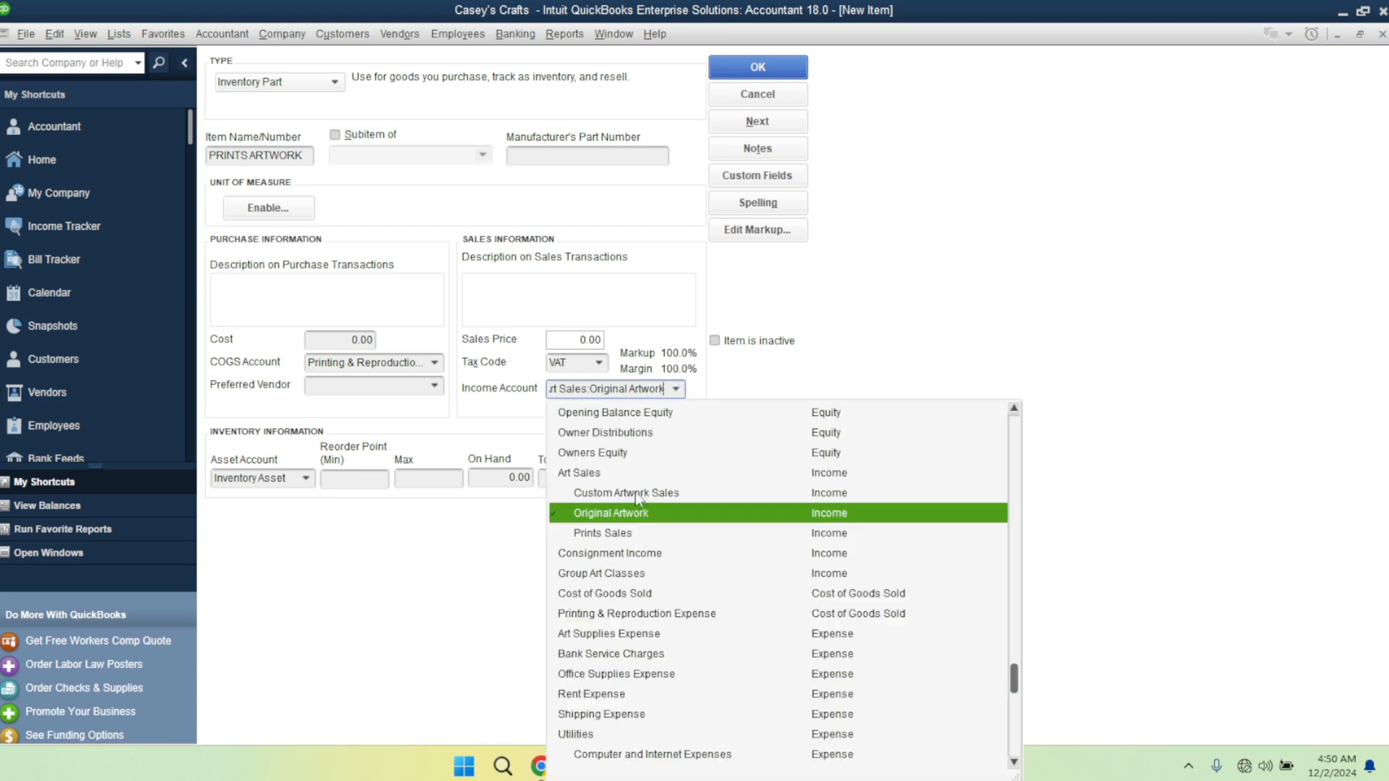
{"action": "left_click", "coordinate": [625, 533]}
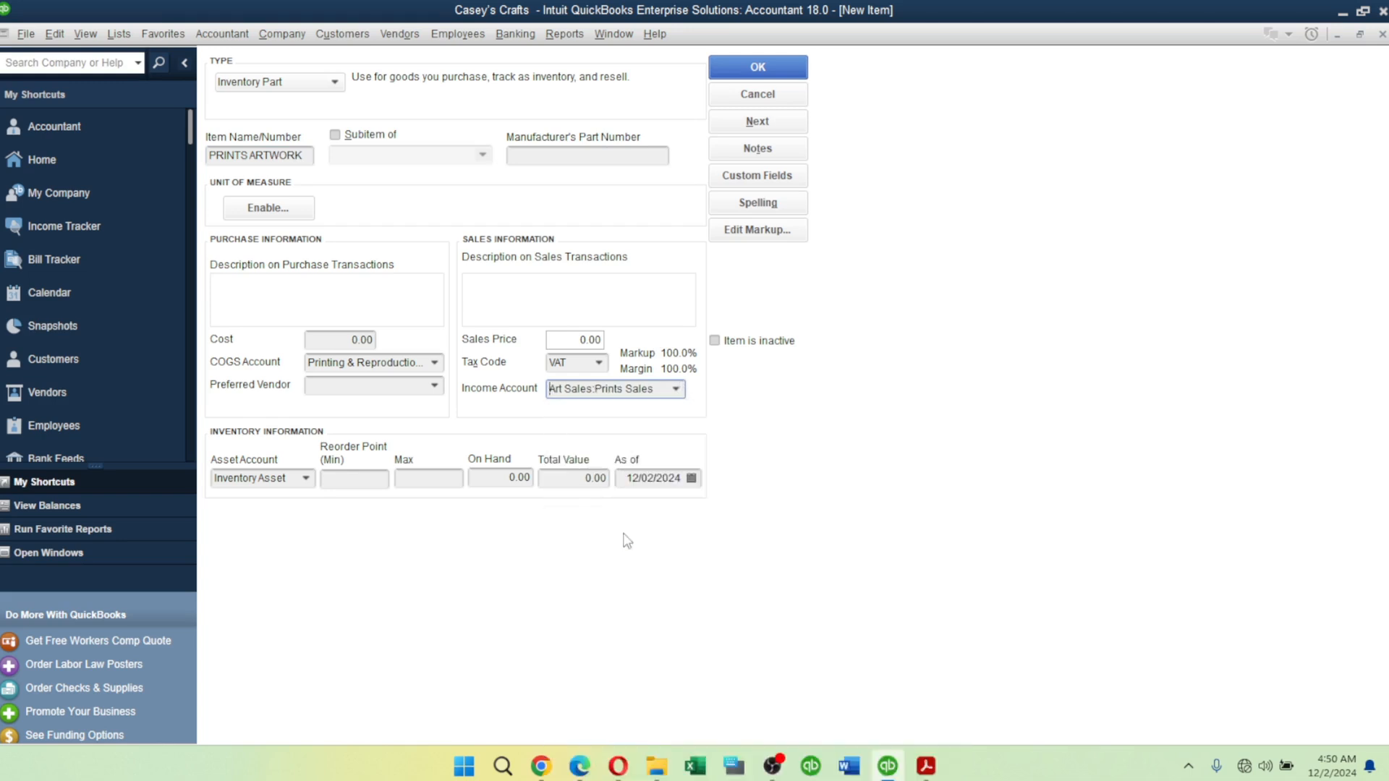
{"action": "left_click", "coordinate": [434, 363]}
{"action": "left_click", "coordinate": [435, 364]}
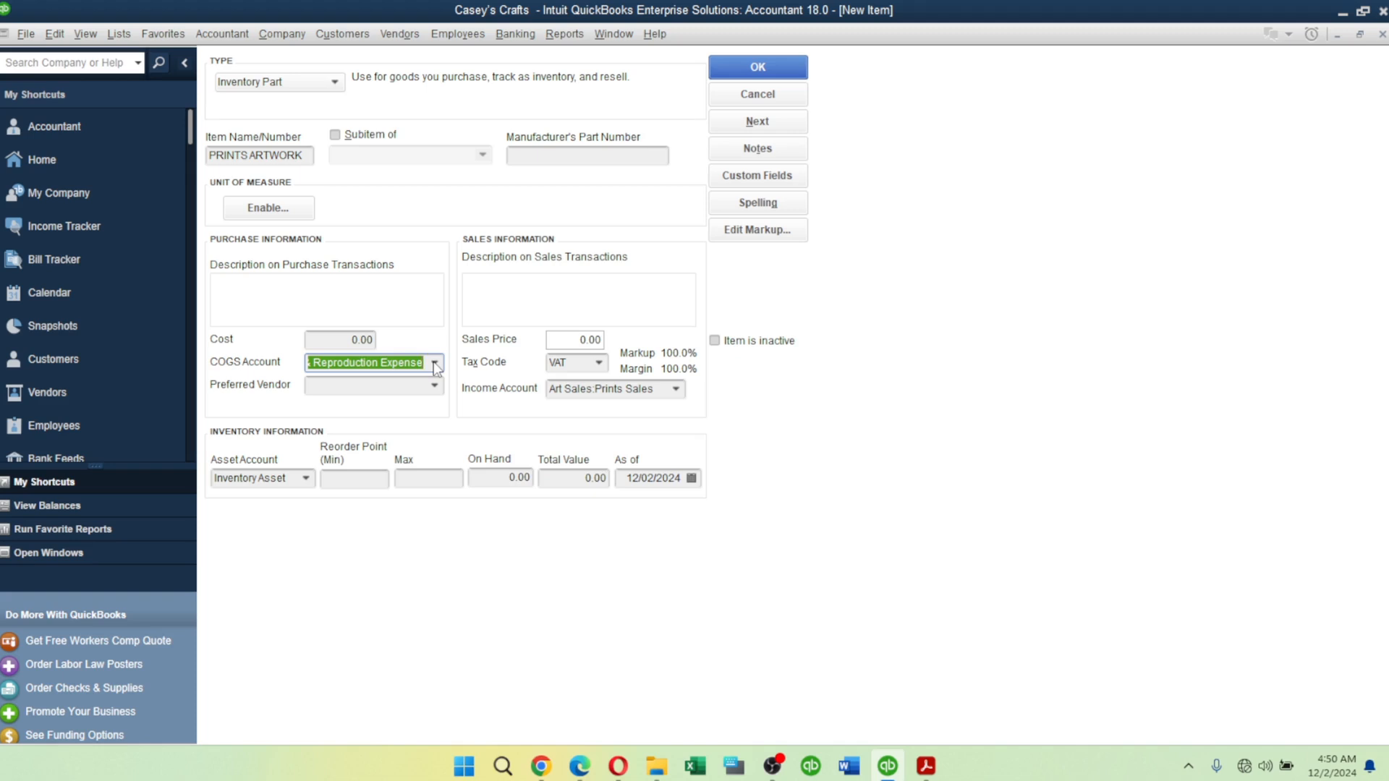
Set the prints item's as-of date to 04/01/2024, save it and continue with another blank item.
{"action": "left_click", "coordinate": [690, 478]}
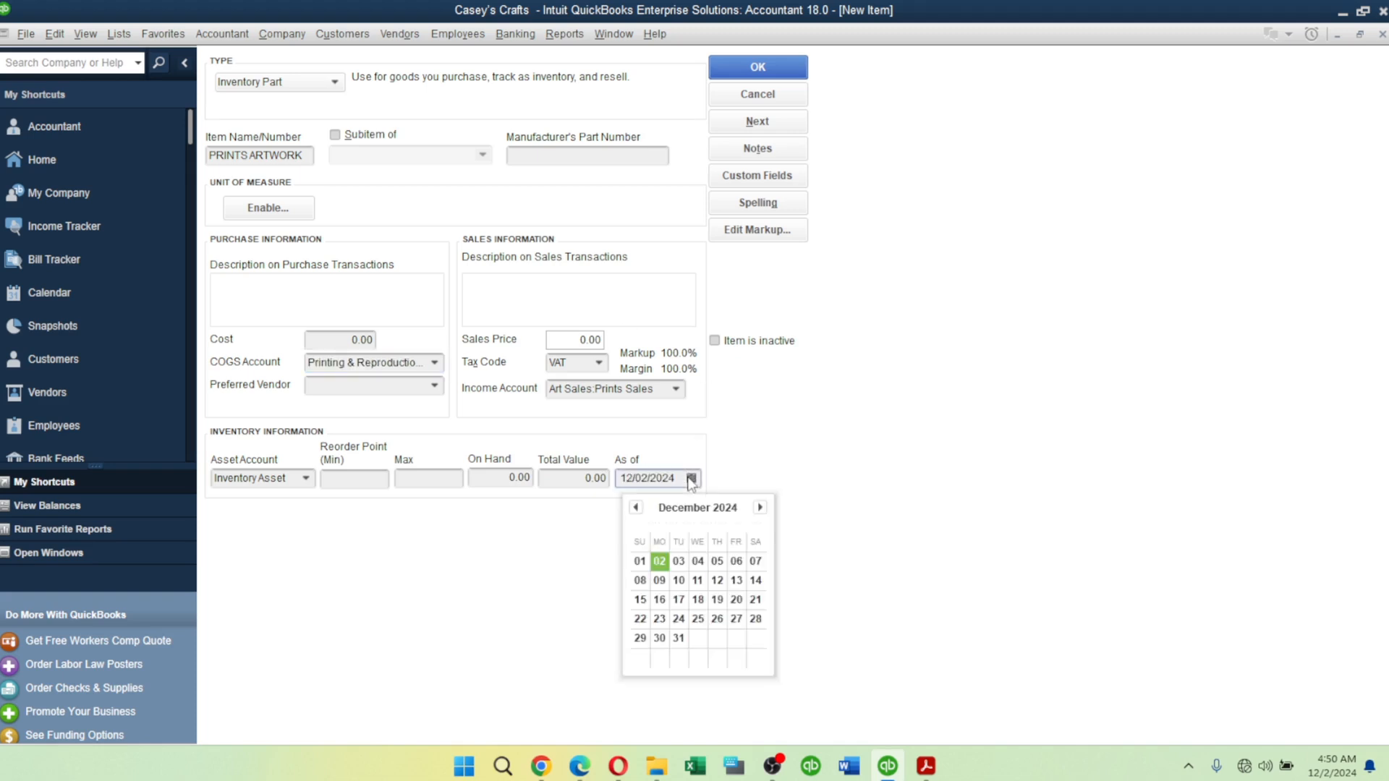
{"action": "left_click", "coordinate": [636, 507]}
{"action": "left_click", "coordinate": [635, 507]}
{"action": "left_click", "coordinate": [636, 507]}
{"action": "left_click", "coordinate": [636, 507]}
{"action": "left_click", "coordinate": [636, 507]}
{"action": "left_click", "coordinate": [636, 507]}
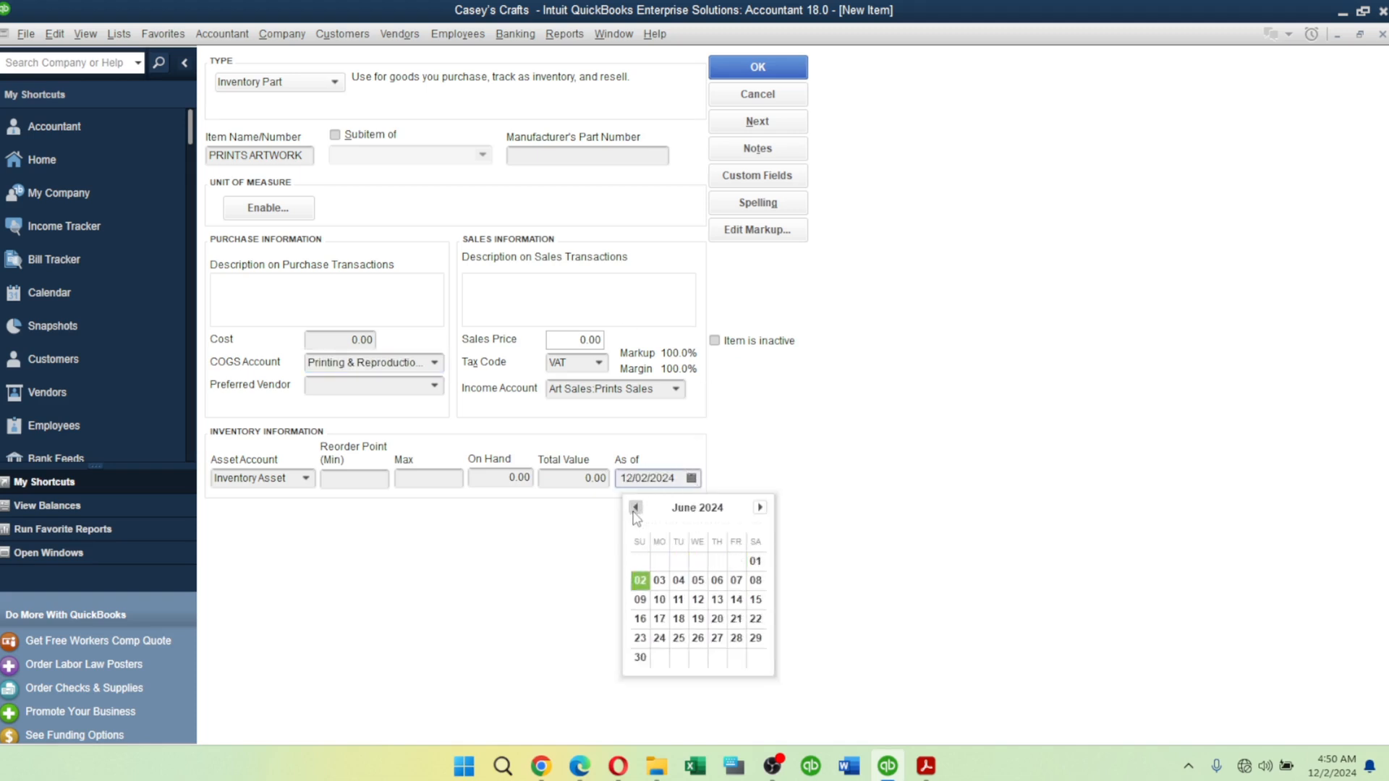
{"action": "left_click", "coordinate": [635, 507]}
{"action": "left_click", "coordinate": [636, 507]}
{"action": "left_click", "coordinate": [636, 507]}
{"action": "left_click", "coordinate": [760, 507]}
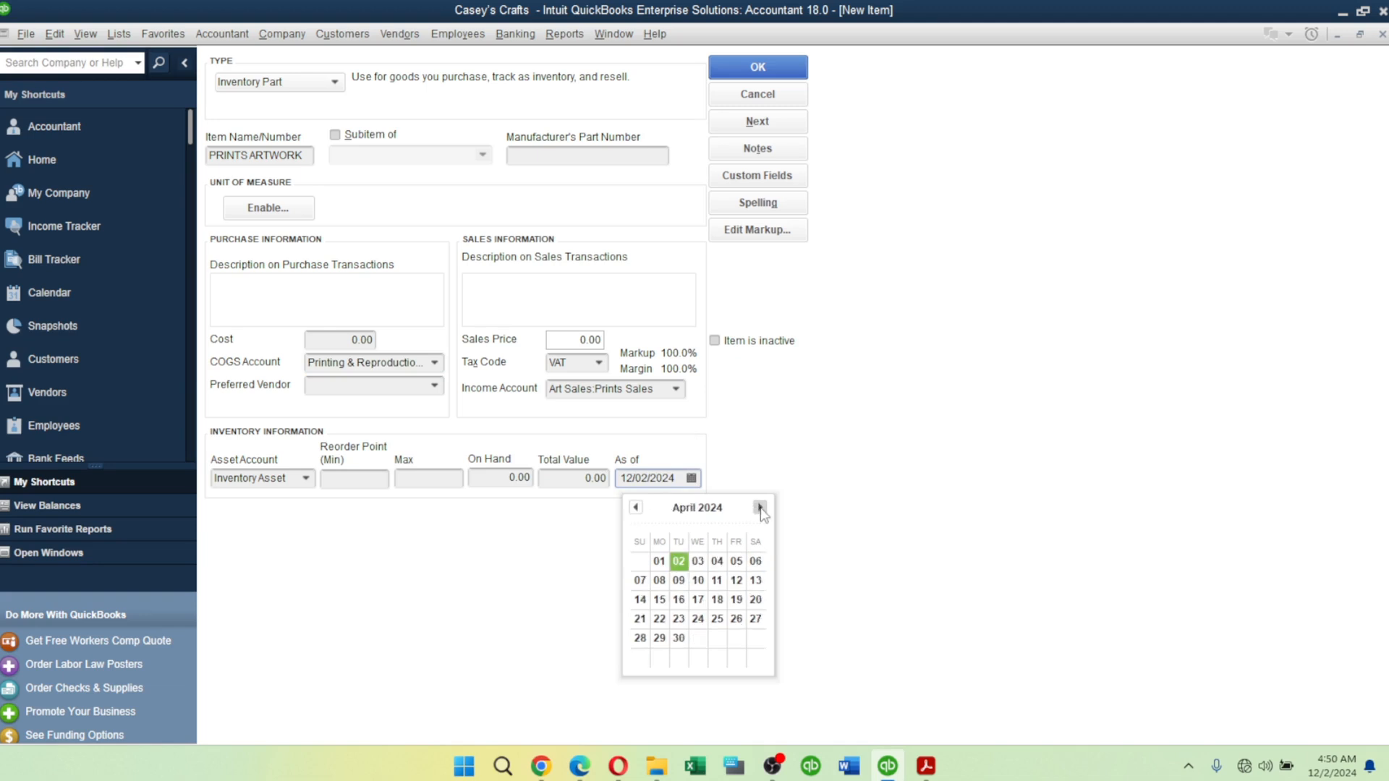
{"action": "left_click", "coordinate": [659, 561]}
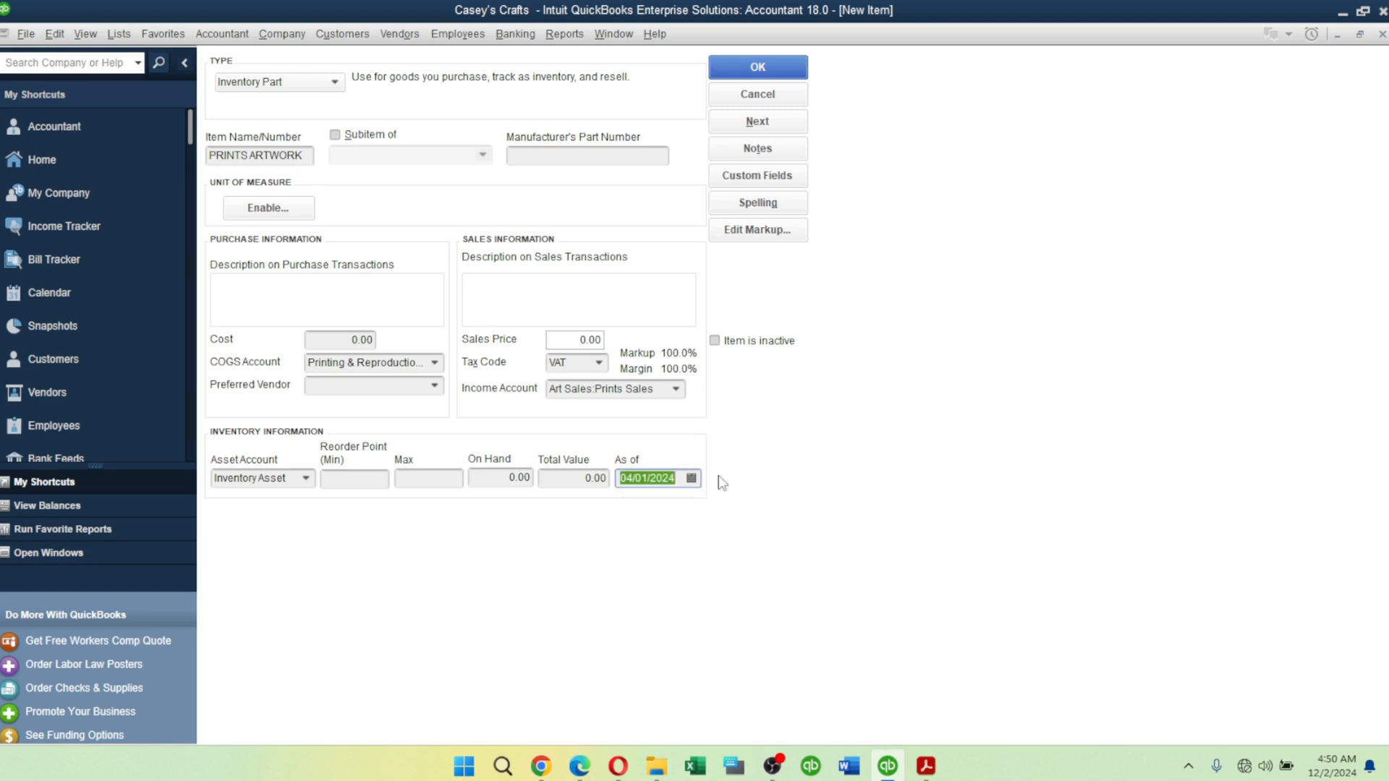
{"action": "left_click", "coordinate": [756, 124]}
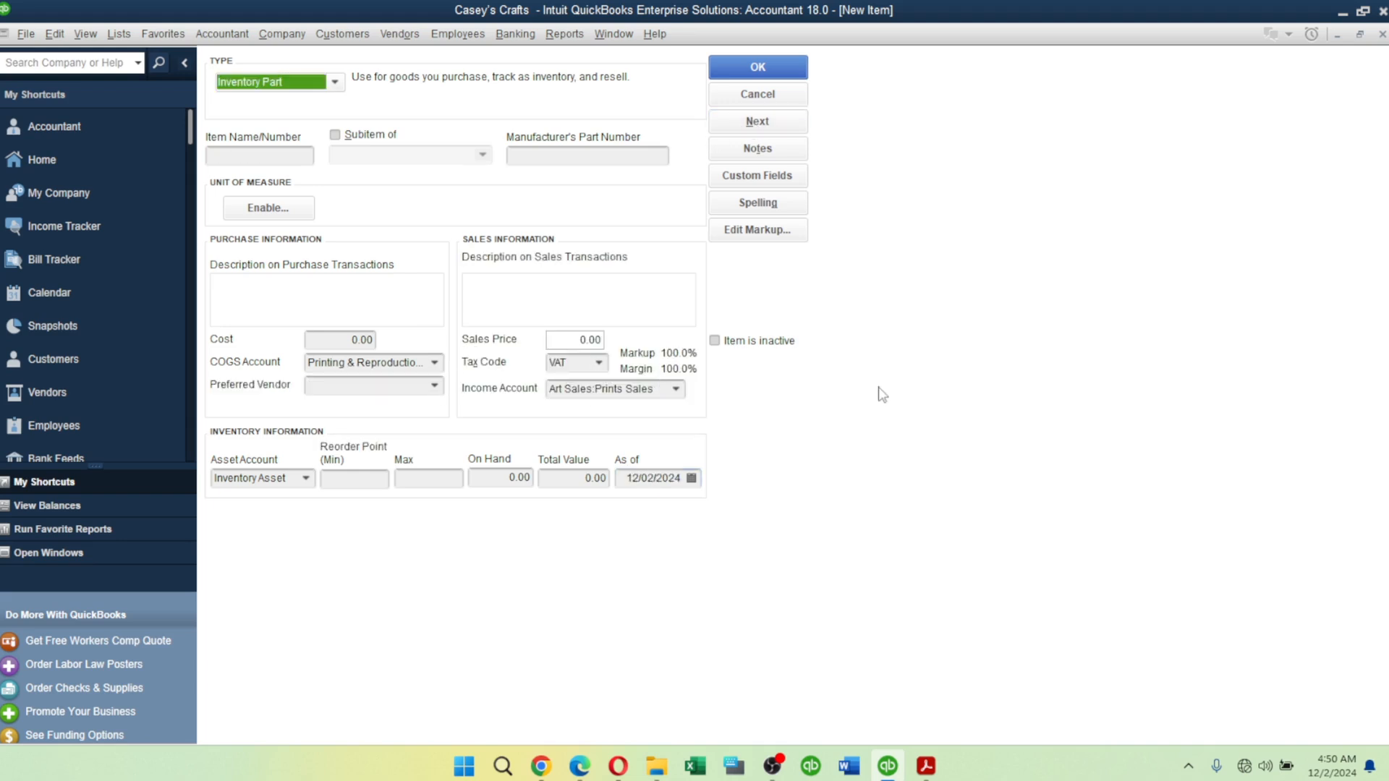
Check the third category in the project instructions PDF and name the new QuickBooks item "NON-INVENTORY".
{"action": "left_click", "coordinate": [926, 765]}
{"action": "left_click", "coordinate": [771, 420]}
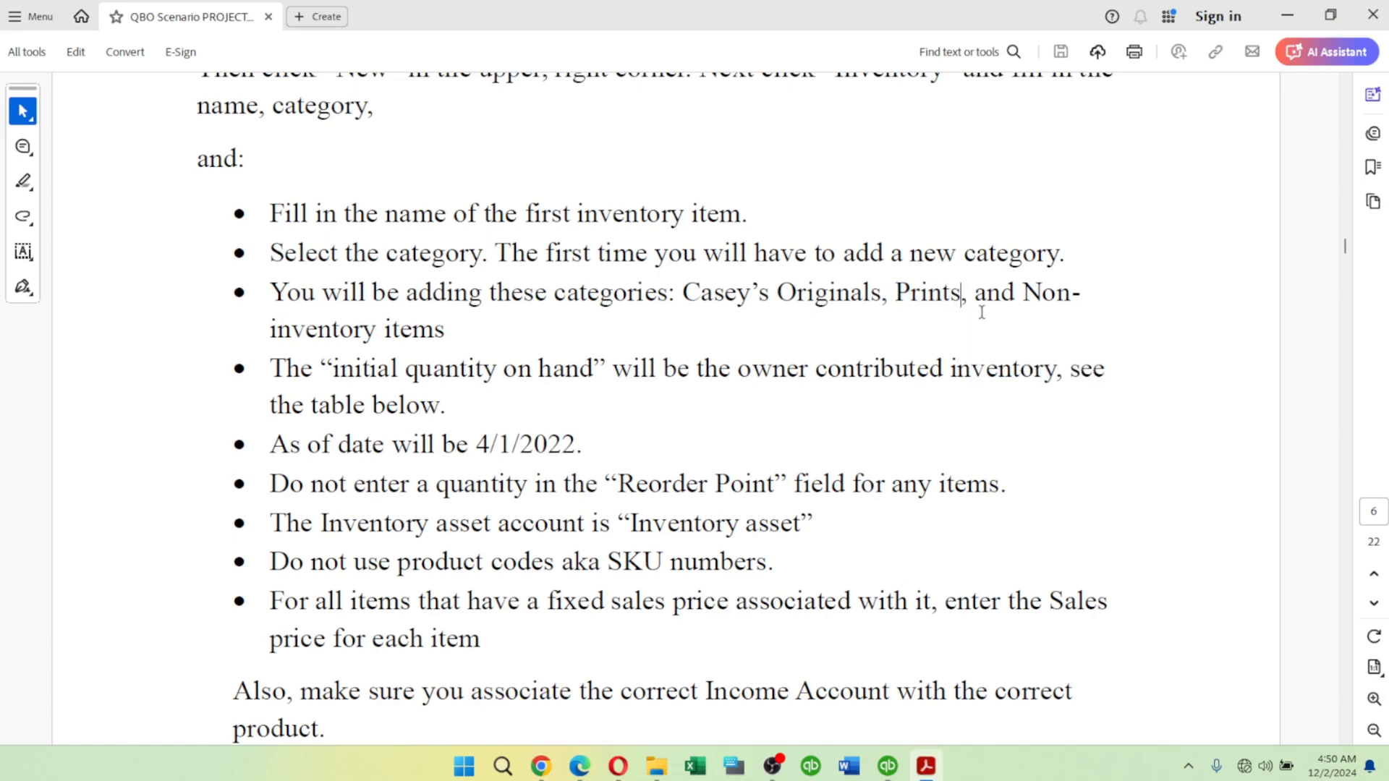
{"action": "mouse_move", "coordinate": [1030, 291]}
{"action": "left_mouse_down"}
{"action": "mouse_move", "coordinate": [813, 369]}
{"action": "mouse_move", "coordinate": [488, 293]}
{"action": "mouse_move", "coordinate": [371, 333]}
{"action": "mouse_move", "coordinate": [384, 345]}
{"action": "left_mouse_up"}
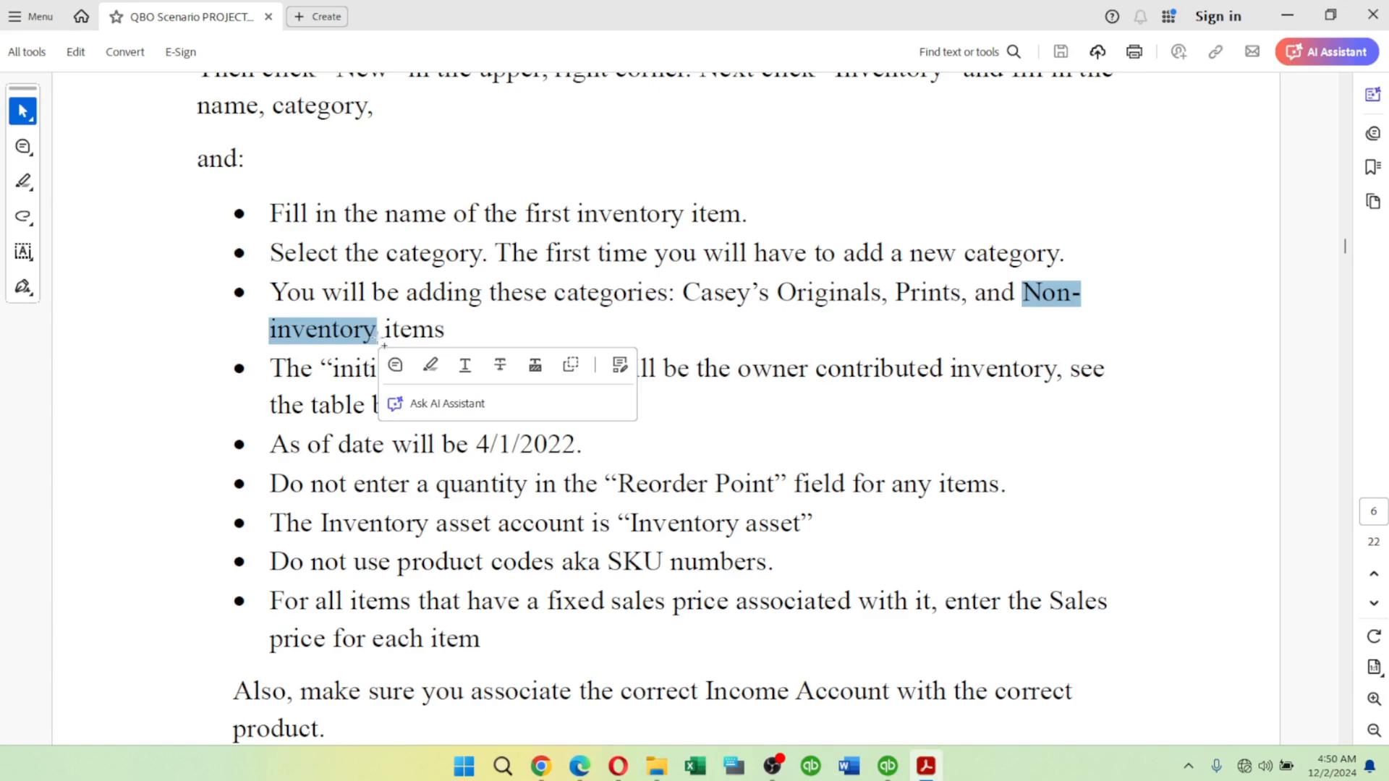
{"action": "key", "text": "alt+Tab"}
{"action": "left_click", "coordinate": [261, 157]}
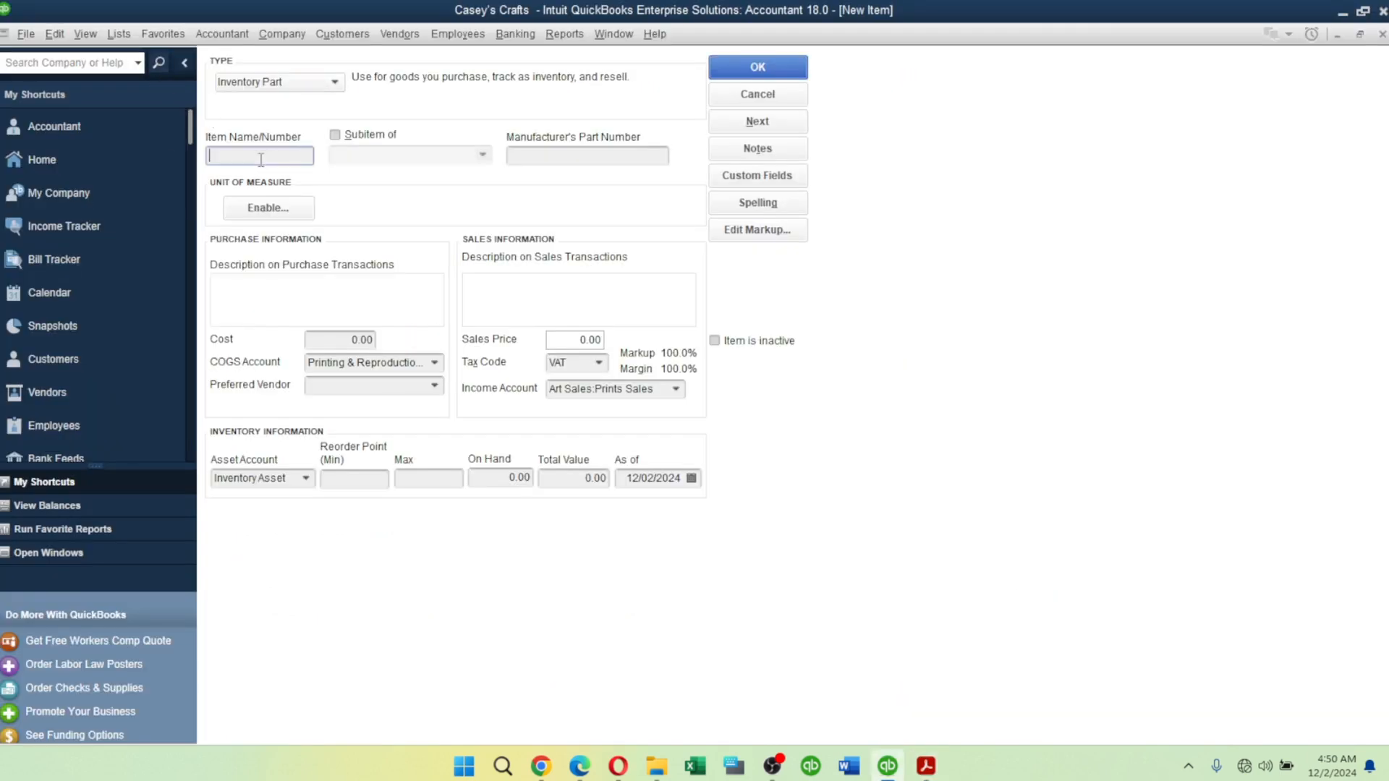
{"action": "type", "text": "non"}
{"action": "key", "text": "BackSpace"}
{"action": "key", "text": "BackSpace"}
{"action": "type", "text": "NON-INVE"}
{"action": "key", "text": "BackSpace"}
{"action": "key", "text": "BackSpace"}
{"action": "type", "text": "NVENTORY"}
Change the item's type to Non-inventory Part, assign it the Group Art Classes account and save it.
{"action": "left_click", "coordinate": [435, 362]}
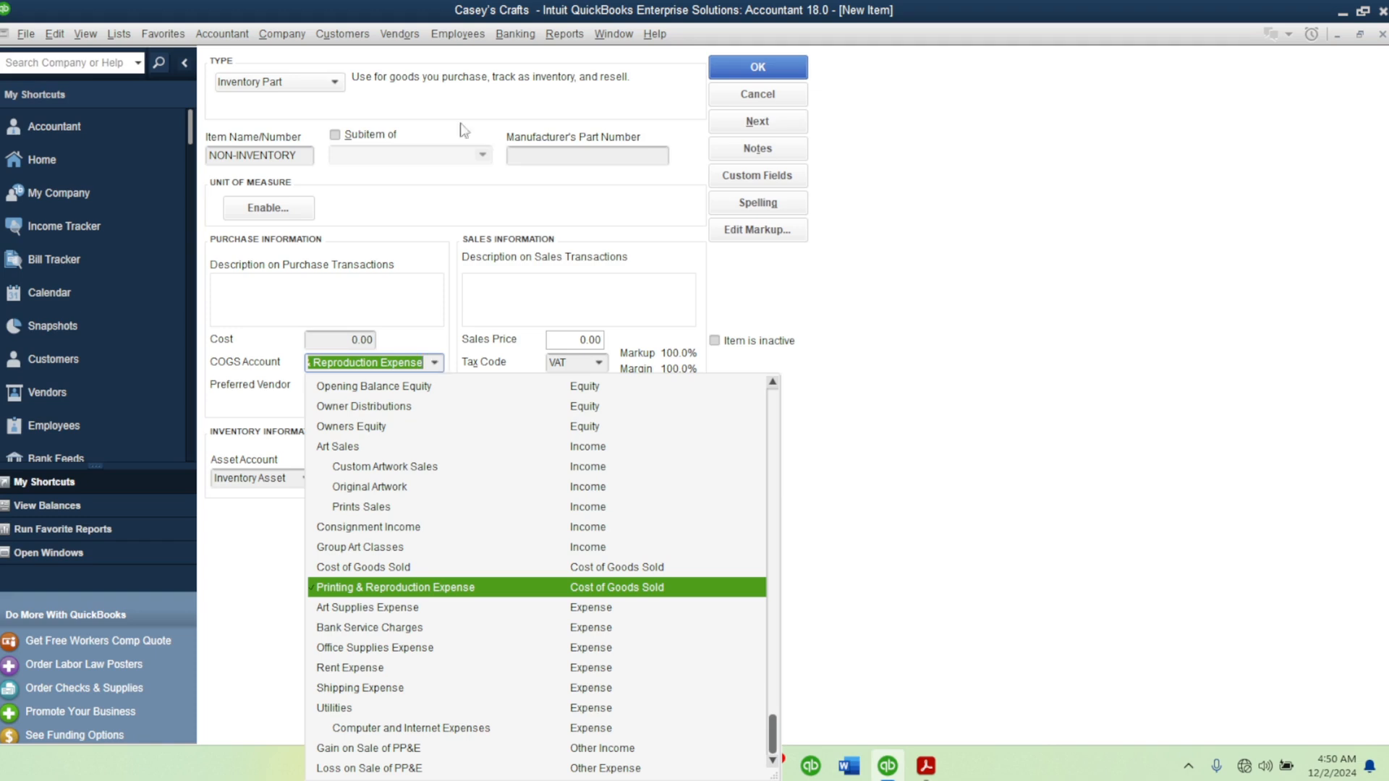
{"action": "left_click", "coordinate": [335, 82]}
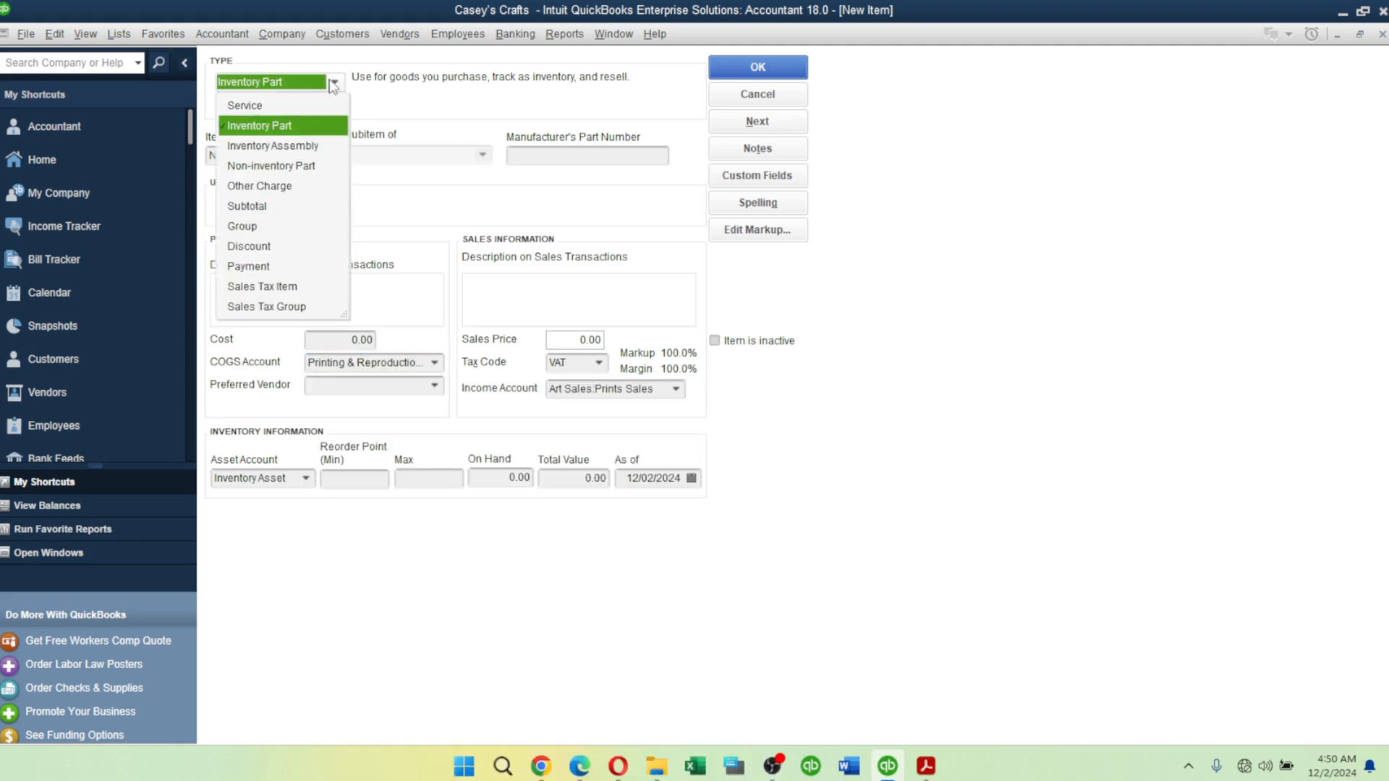
{"action": "left_click", "coordinate": [254, 165]}
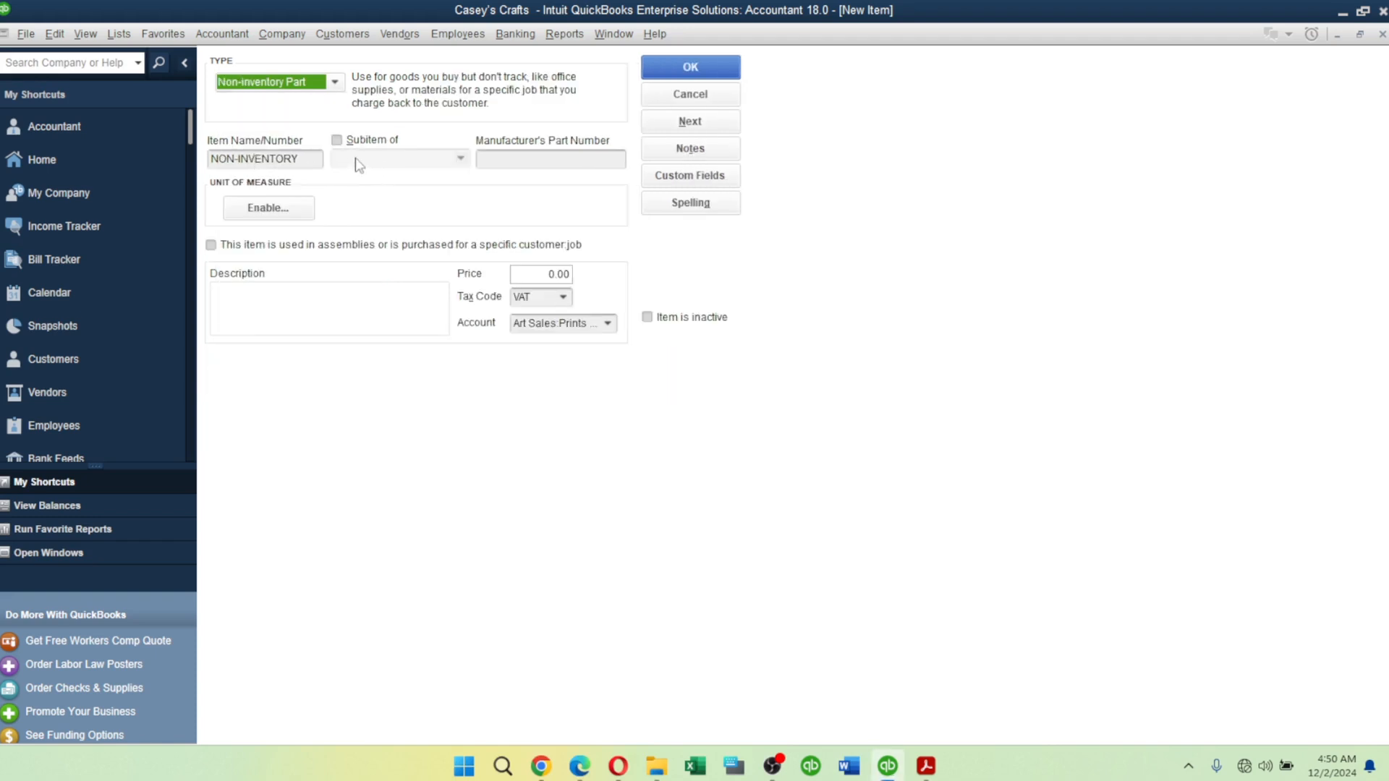
{"action": "left_click", "coordinate": [607, 324]}
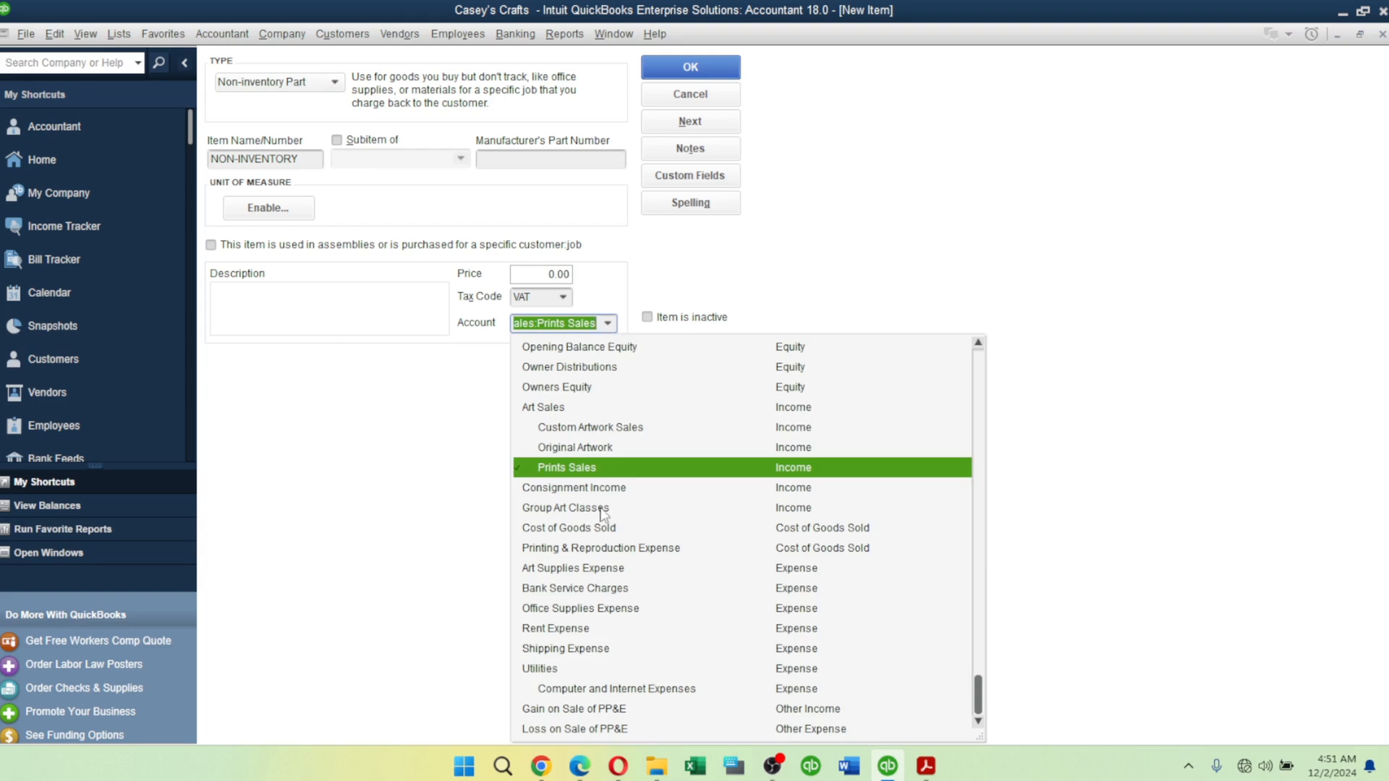
{"action": "left_click", "coordinate": [556, 509]}
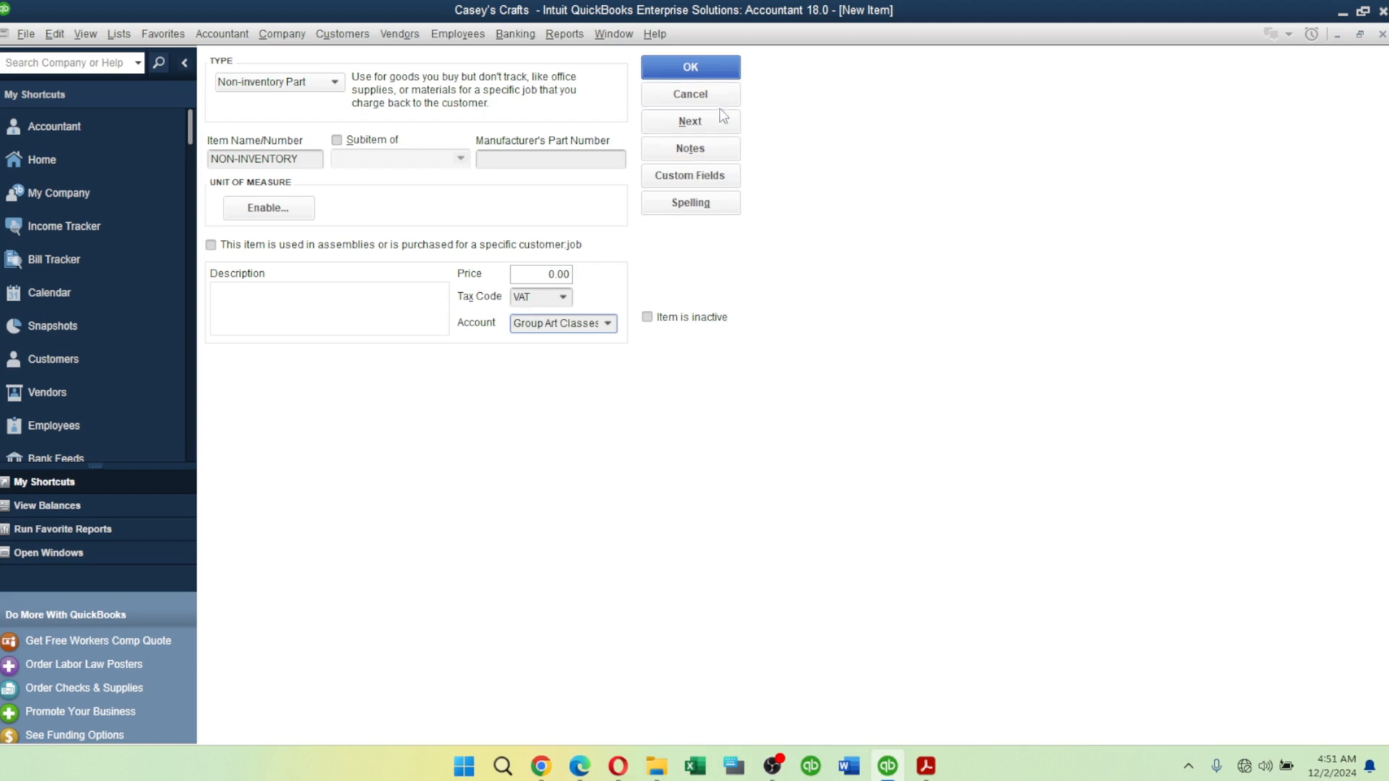
{"action": "left_click", "coordinate": [684, 68]}
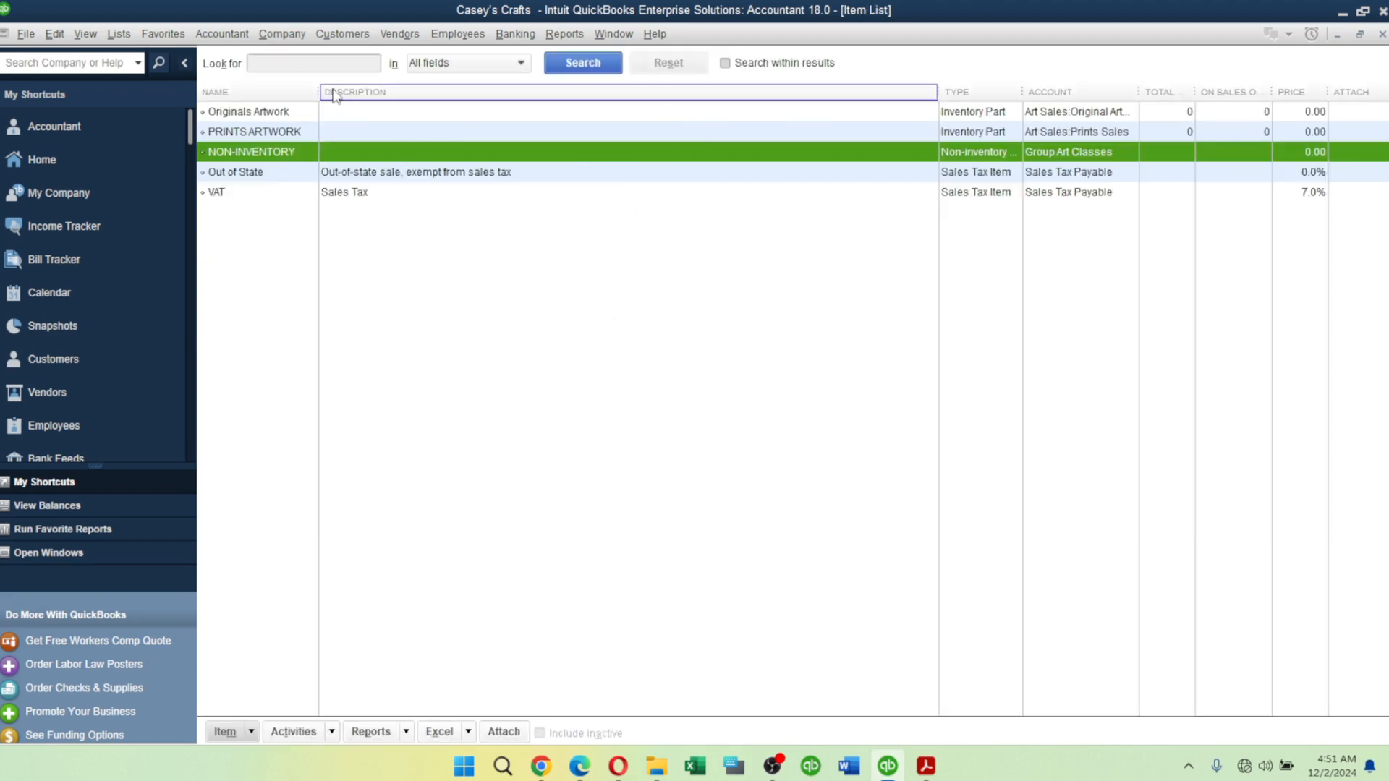
Rename the Originals Artwork item as "ORIGINAL ARTWORK" and save the change.
{"action": "right_click", "coordinate": [265, 114]}
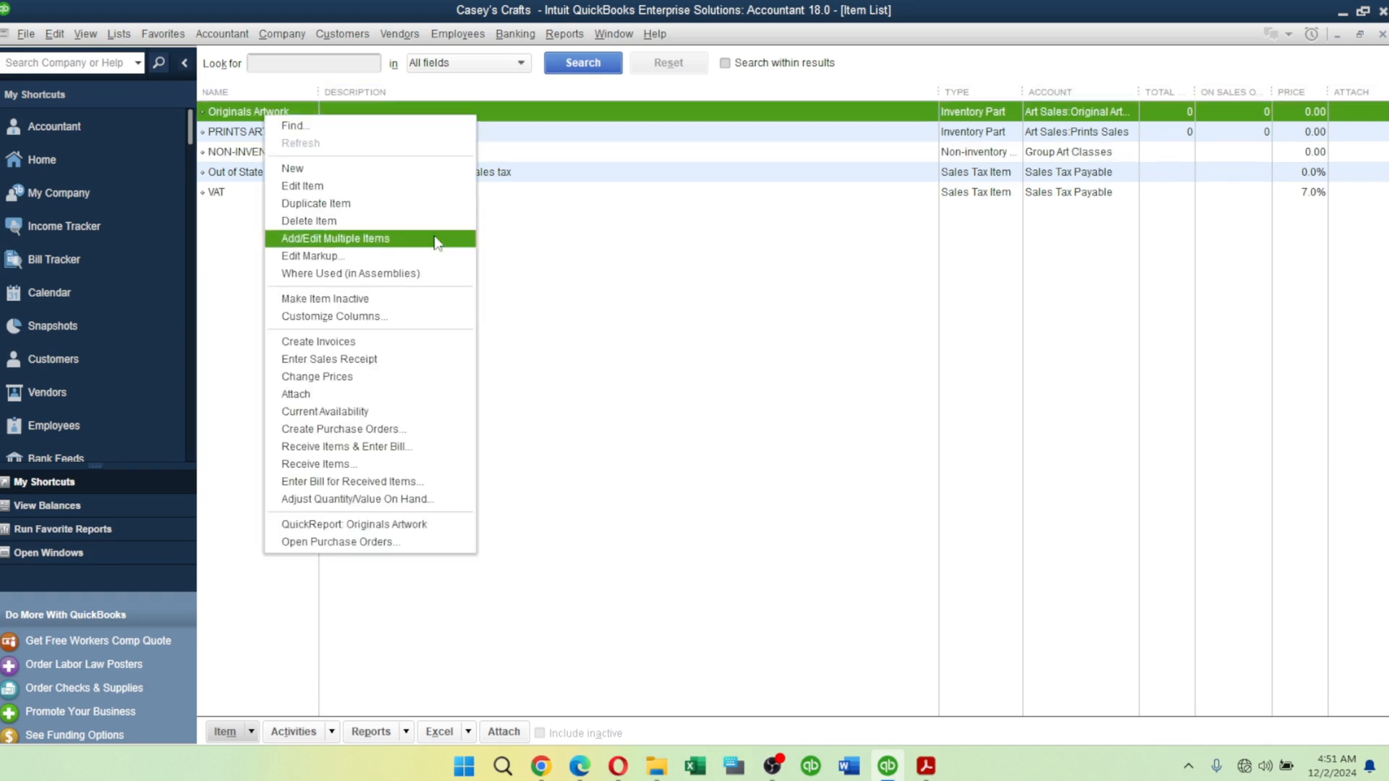
{"action": "left_click", "coordinate": [321, 186]}
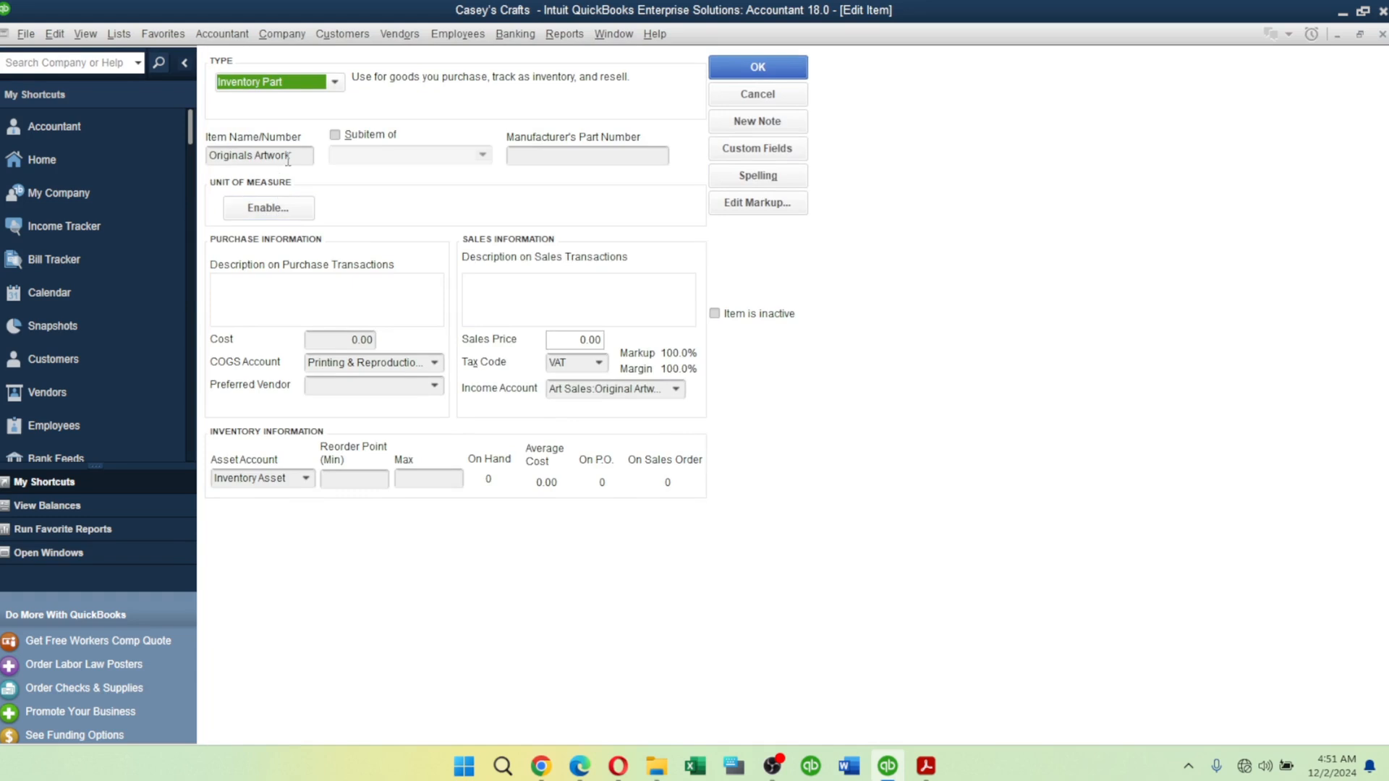
{"action": "left_click_drag", "start_coordinate": [289, 155], "coordinate": [188, 154]}
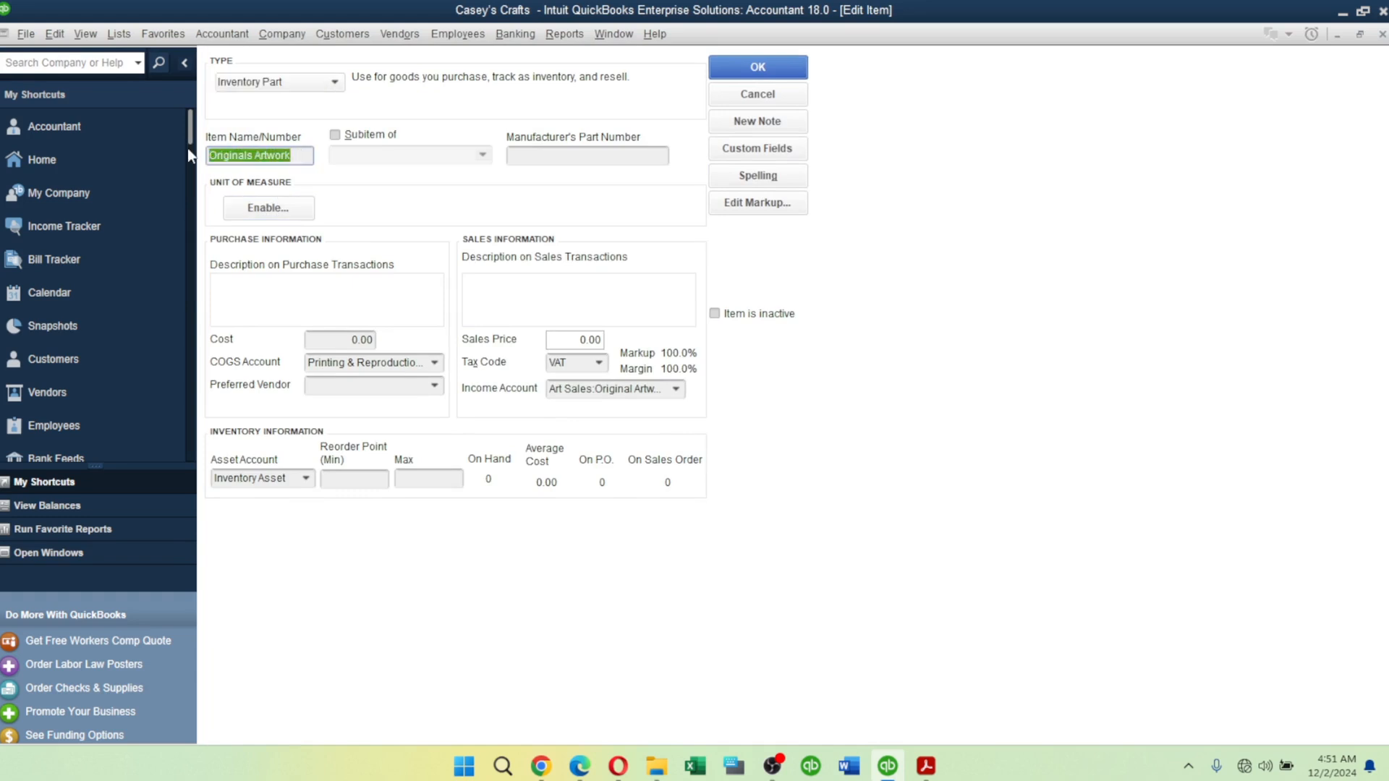
{"action": "type", "text": "ORIGINAL"}
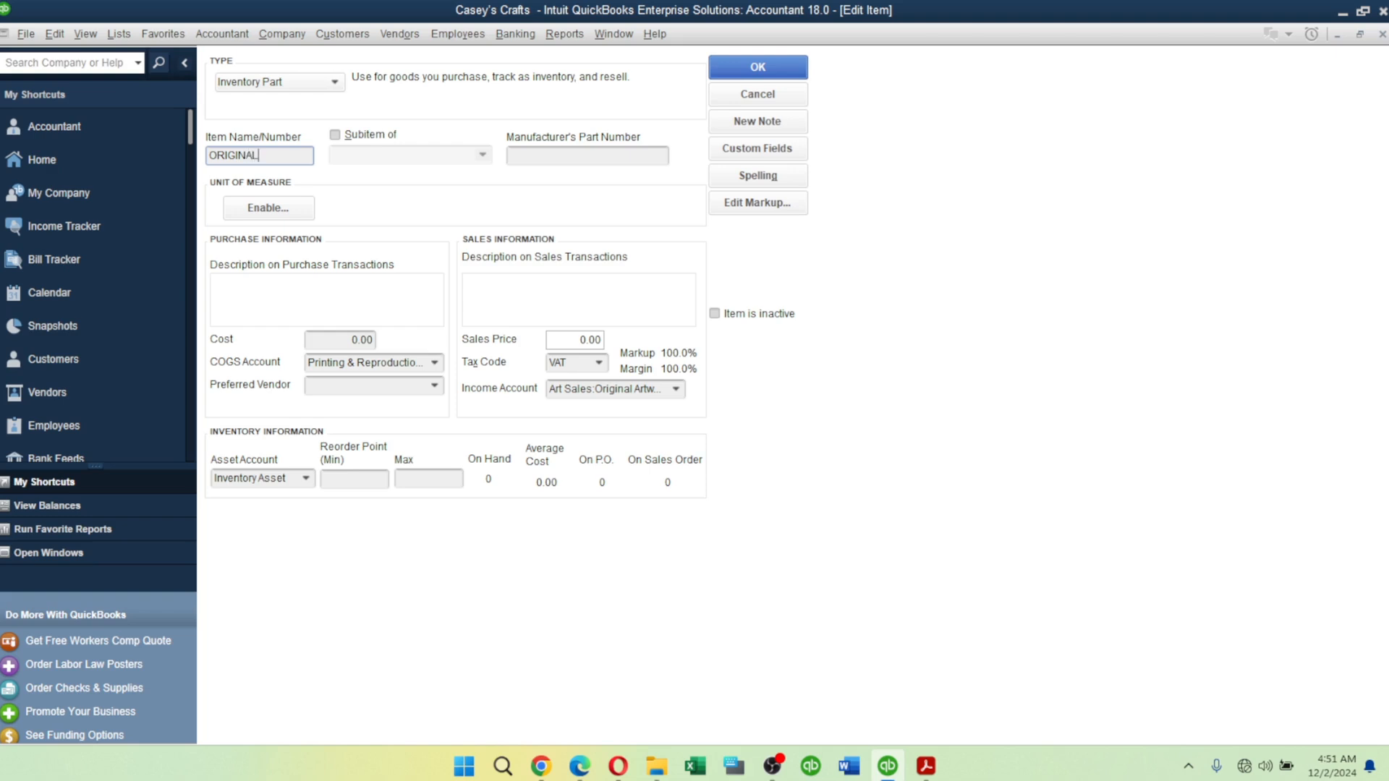
{"action": "type", "text": " ART"}
{"action": "type", "text": "WO9"}
{"action": "type", "text": "R"}
{"action": "type", "text": "K"}
{"action": "left_click", "coordinate": [753, 68]}
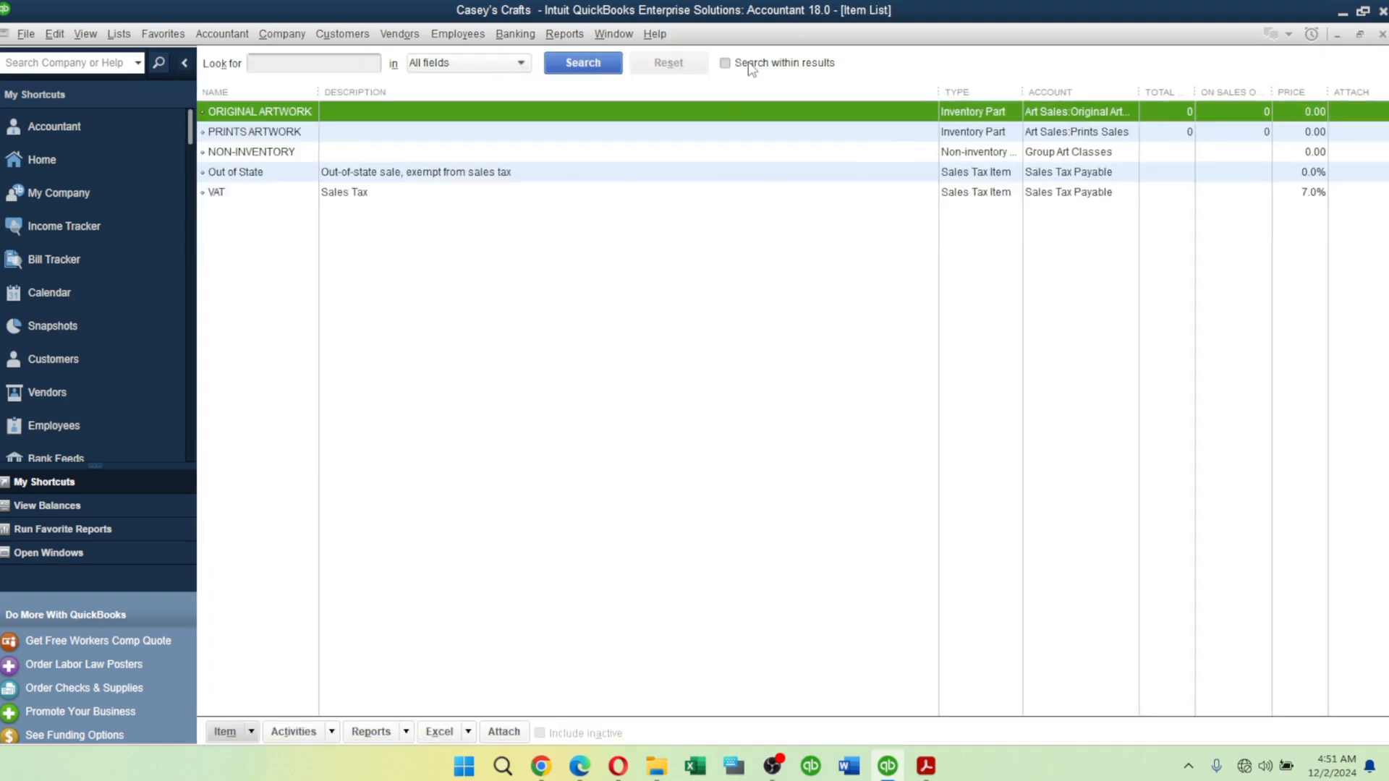
Switch to the project instructions PDF and read the item setup rules, the sales tax notes and the original artwork price table.
{"action": "key", "text": "alt+Tab"}
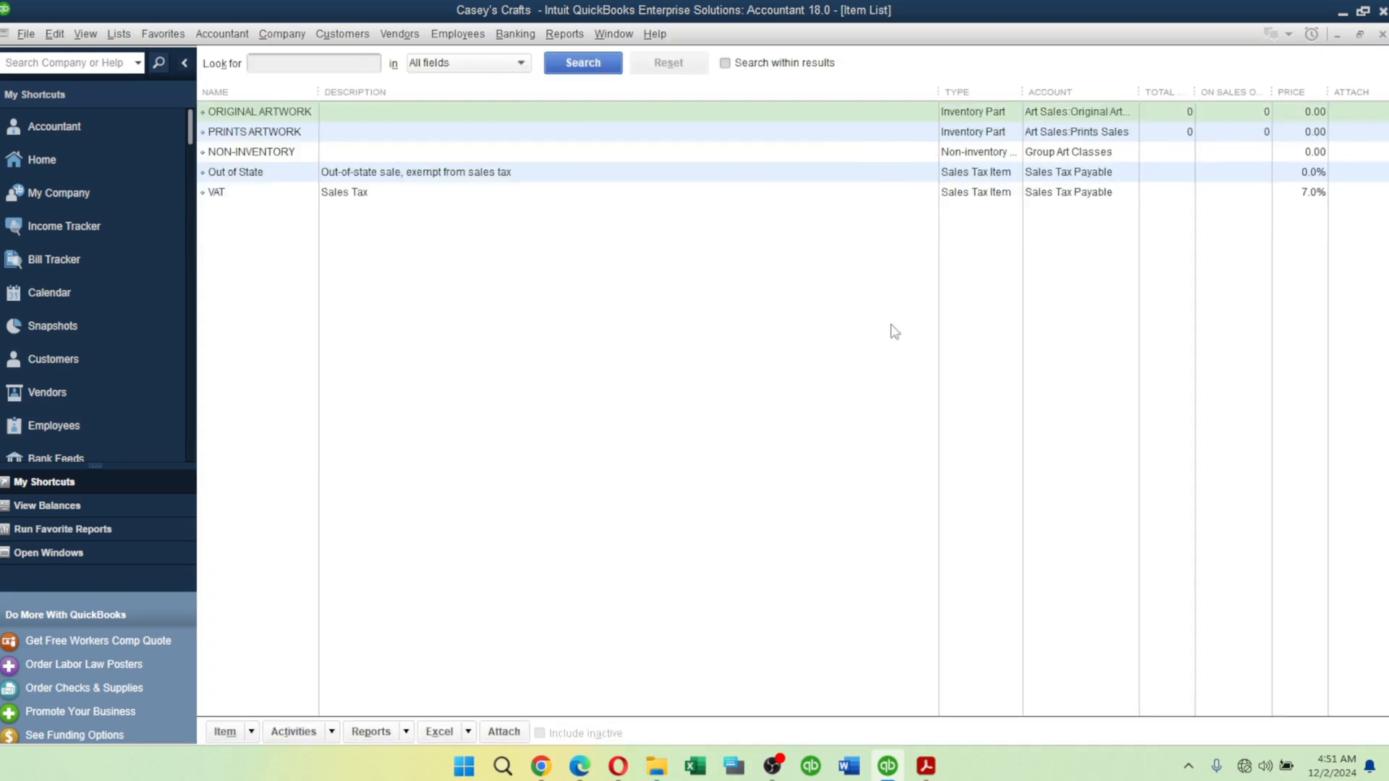
{"action": "left_click", "coordinate": [1168, 461]}
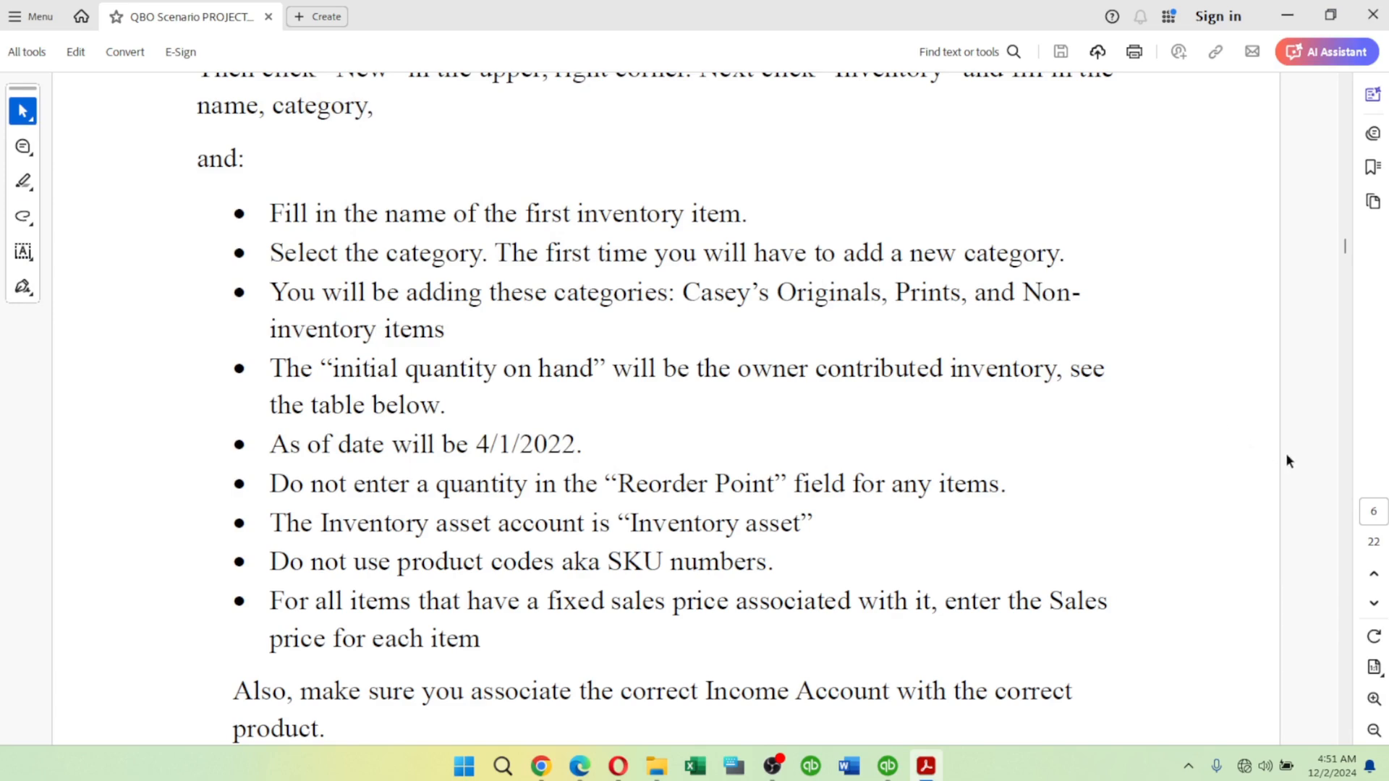
{"action": "scroll", "coordinate": [1286, 460], "scroll_direction": "down", "scroll_amount": 3}
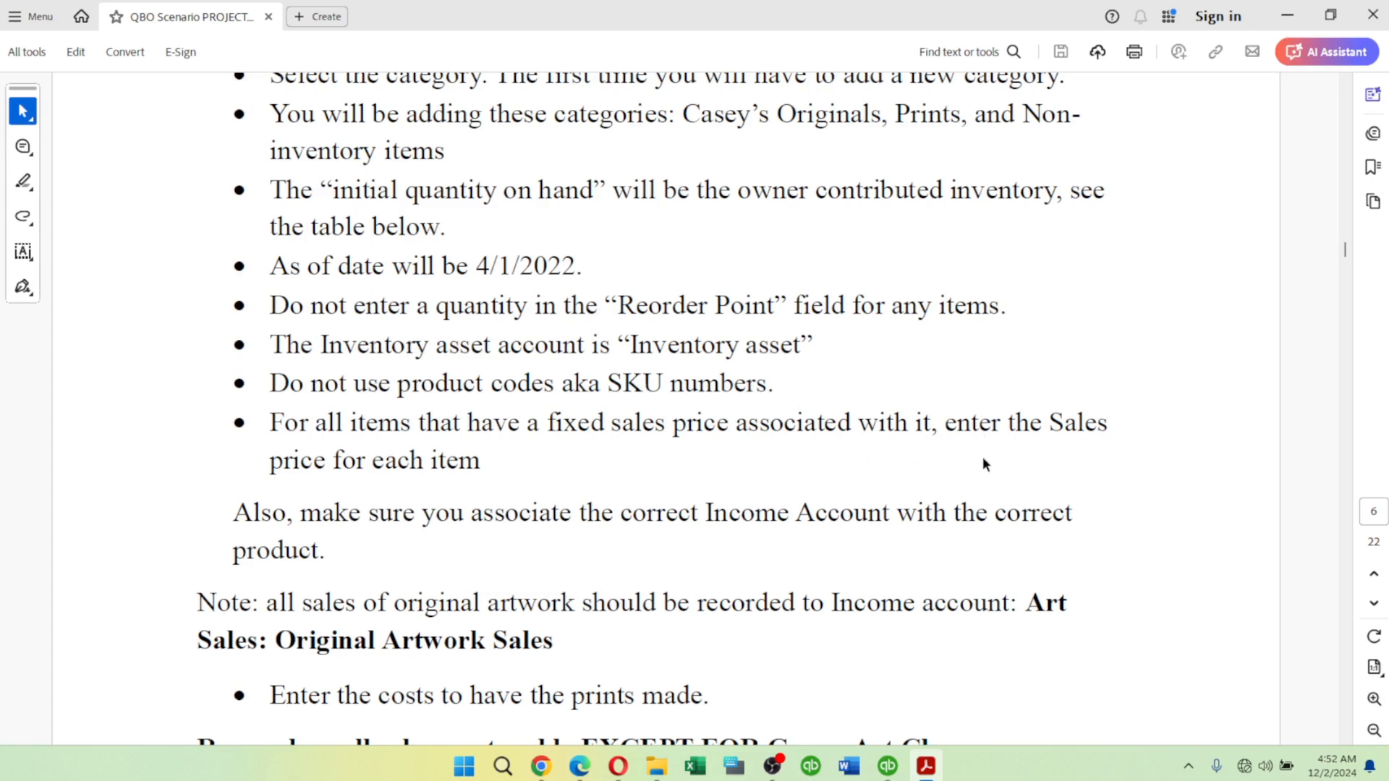
{"action": "scroll", "coordinate": [1152, 490], "scroll_direction": "down", "scroll_amount": 3}
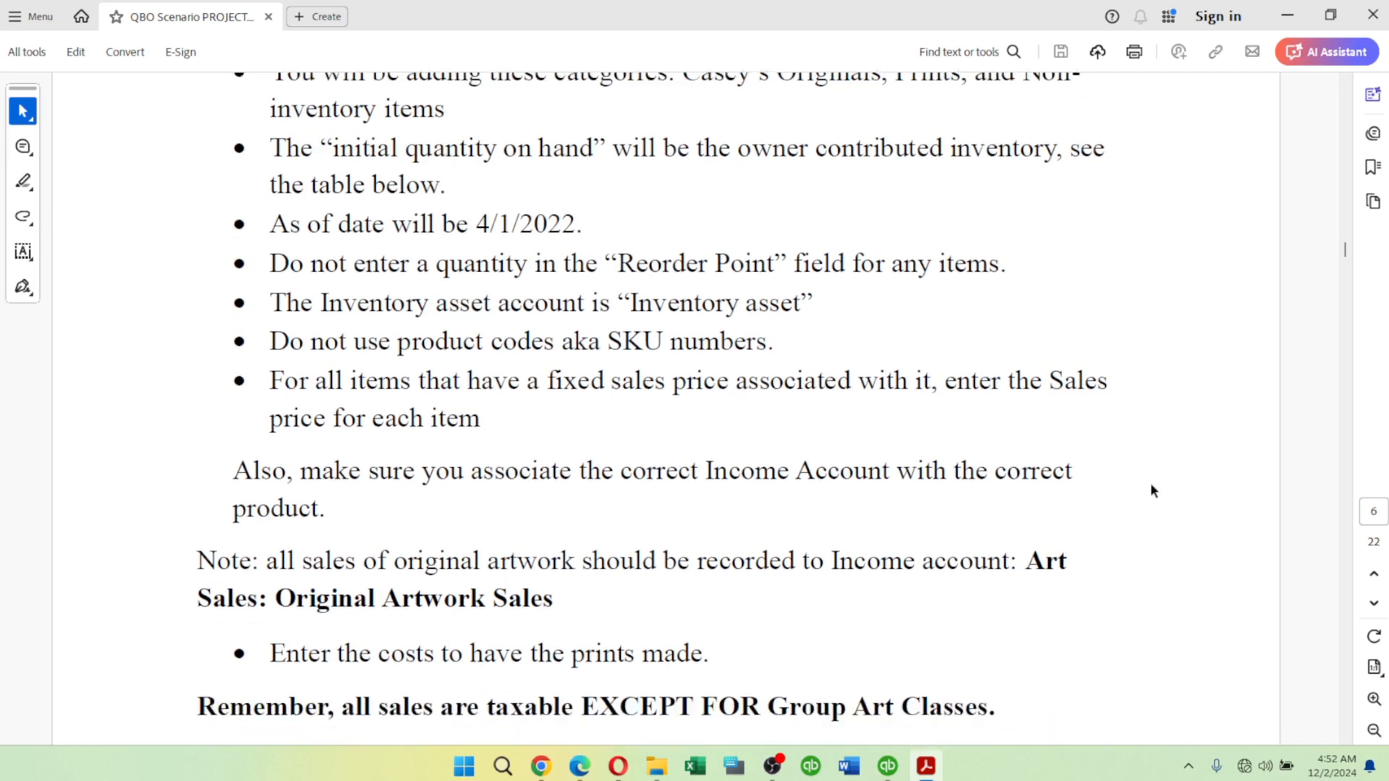
{"action": "scroll", "coordinate": [1152, 490], "scroll_direction": "down", "scroll_amount": 1}
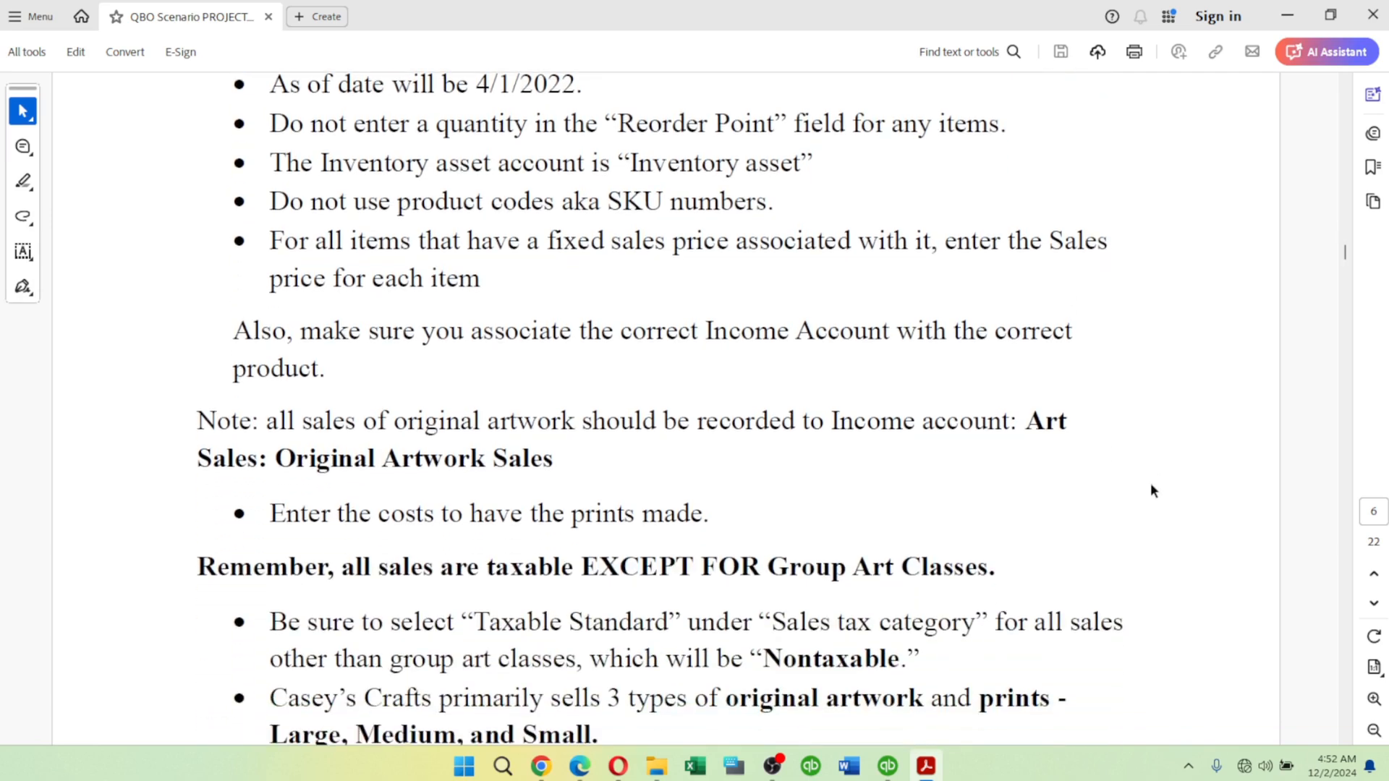
{"action": "scroll", "coordinate": [1151, 485], "scroll_direction": "down", "scroll_amount": 3}
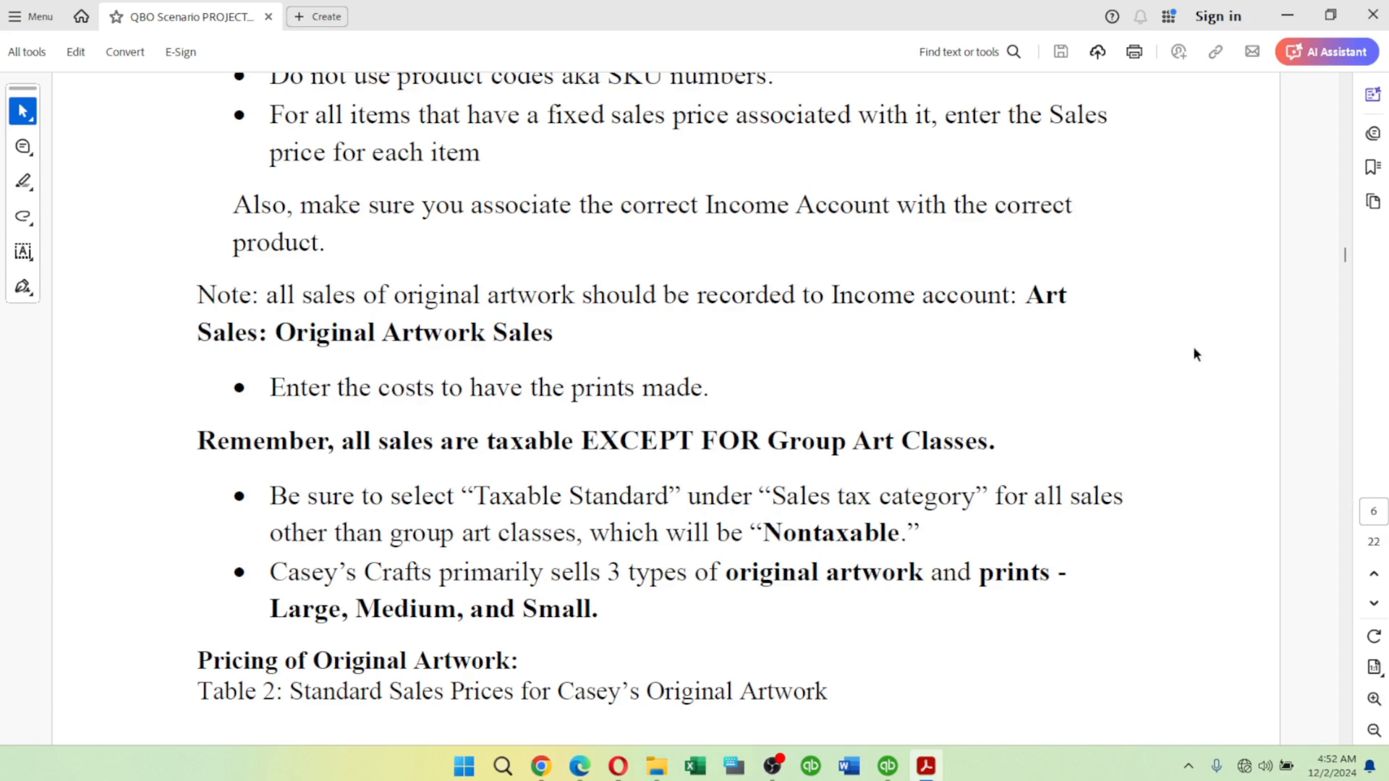
{"action": "scroll", "coordinate": [1193, 349], "scroll_direction": "down", "scroll_amount": 4}
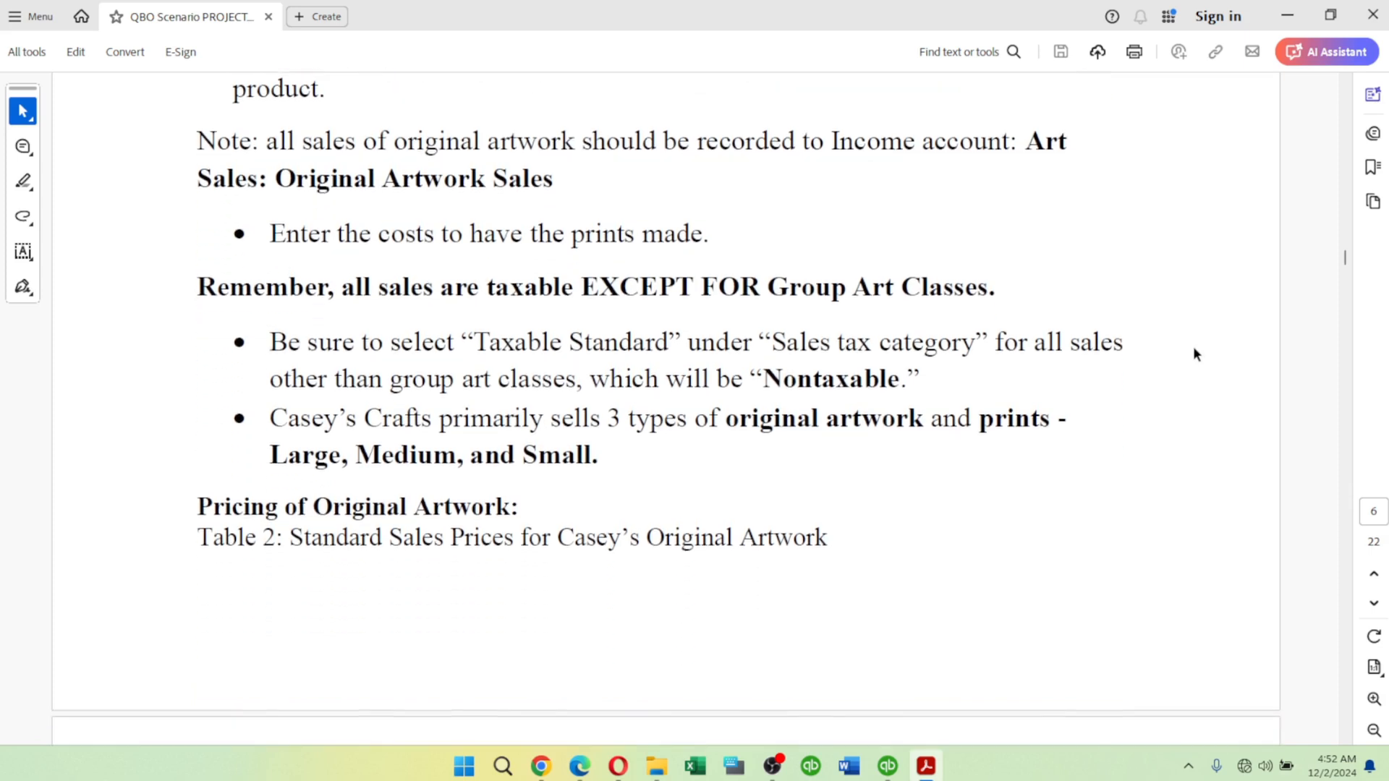
{"action": "scroll", "coordinate": [1193, 349], "scroll_direction": "down", "scroll_amount": 1}
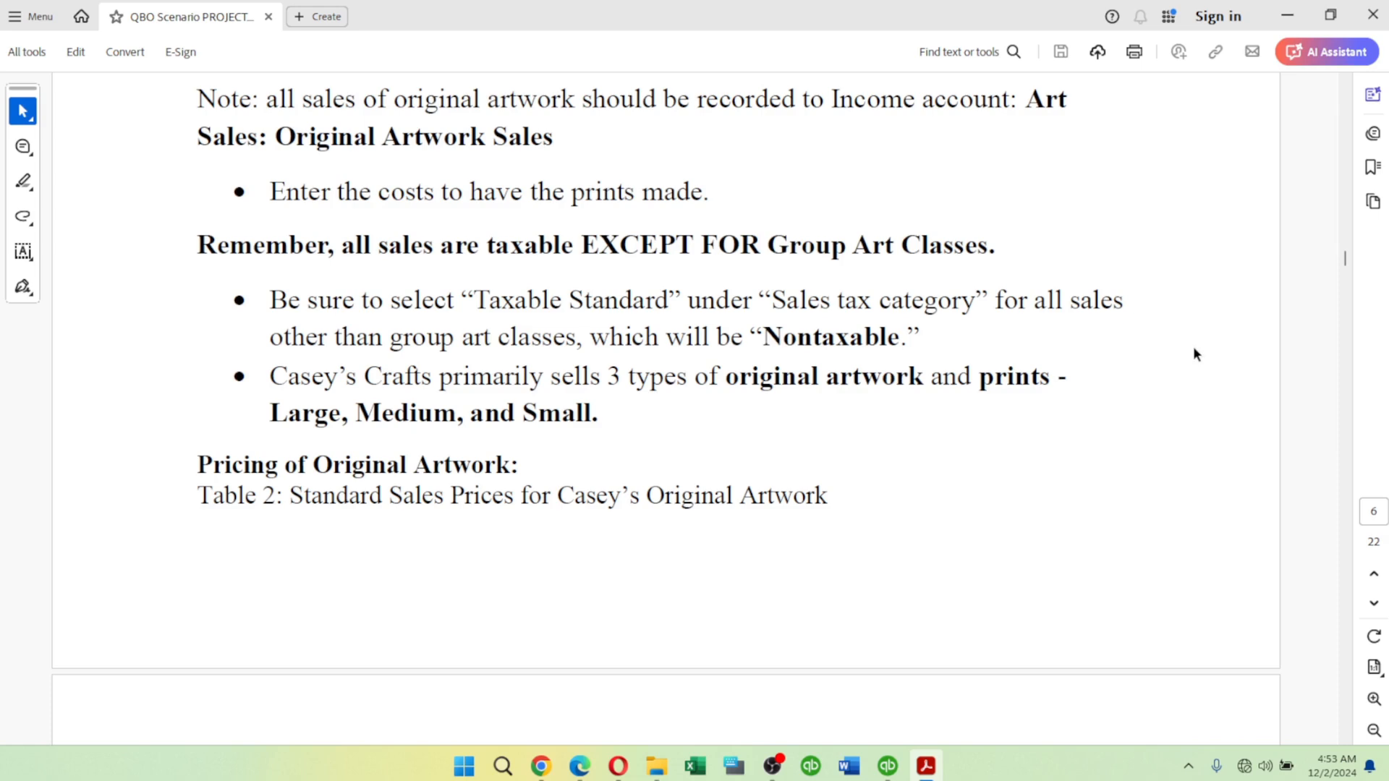
{"action": "scroll", "coordinate": [1193, 354], "scroll_direction": "down", "scroll_amount": 3}
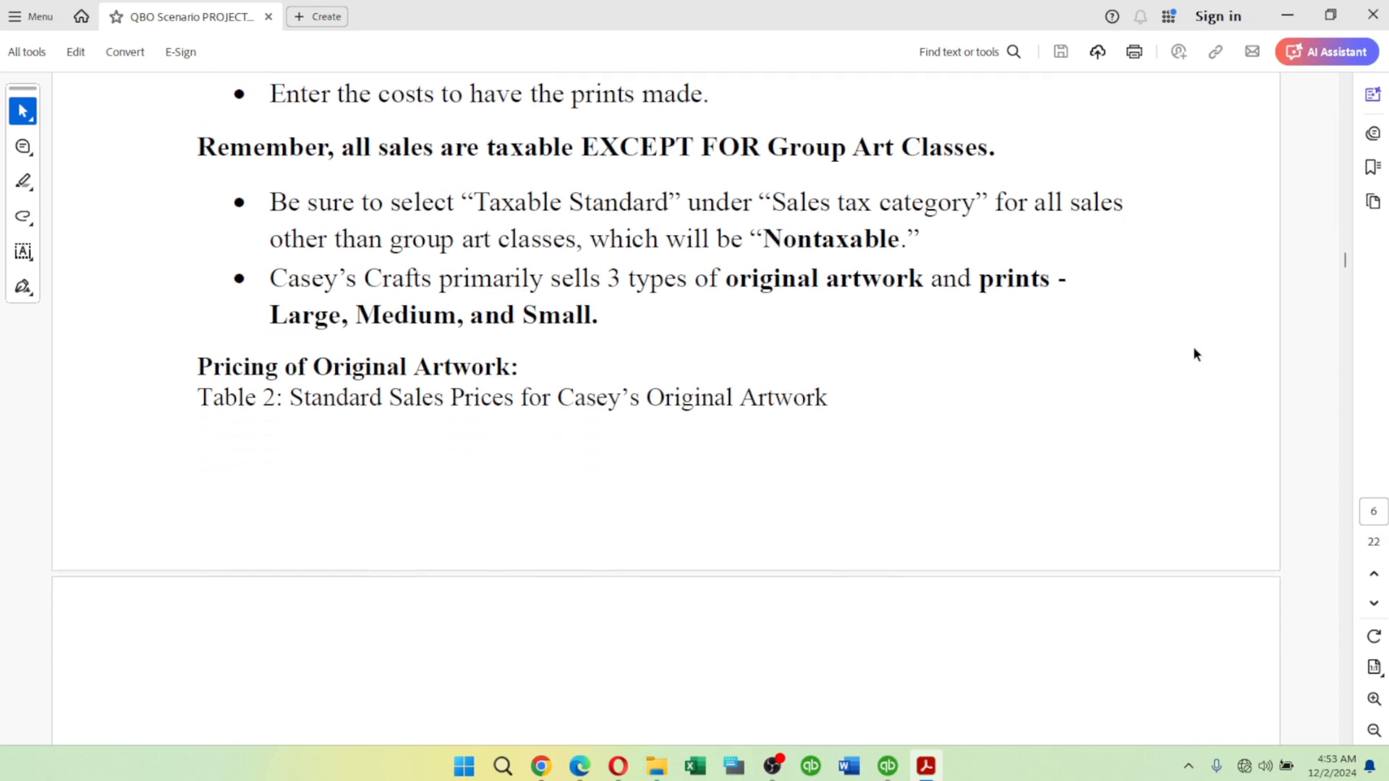
{"action": "scroll", "coordinate": [1194, 353], "scroll_direction": "down", "scroll_amount": 5}
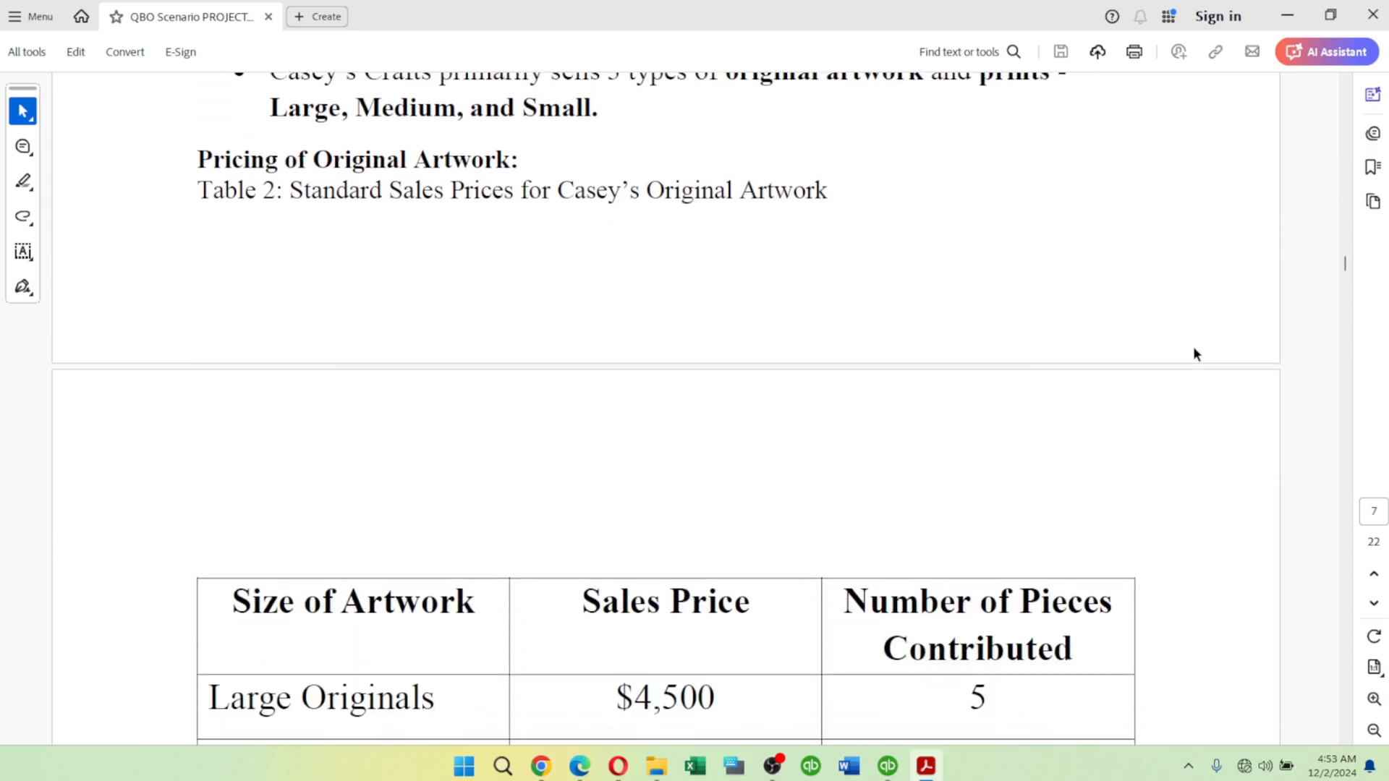
{"action": "scroll", "coordinate": [1194, 354], "scroll_direction": "down", "scroll_amount": 1}
{"action": "scroll", "coordinate": [1194, 354], "scroll_direction": "down", "scroll_amount": 4}
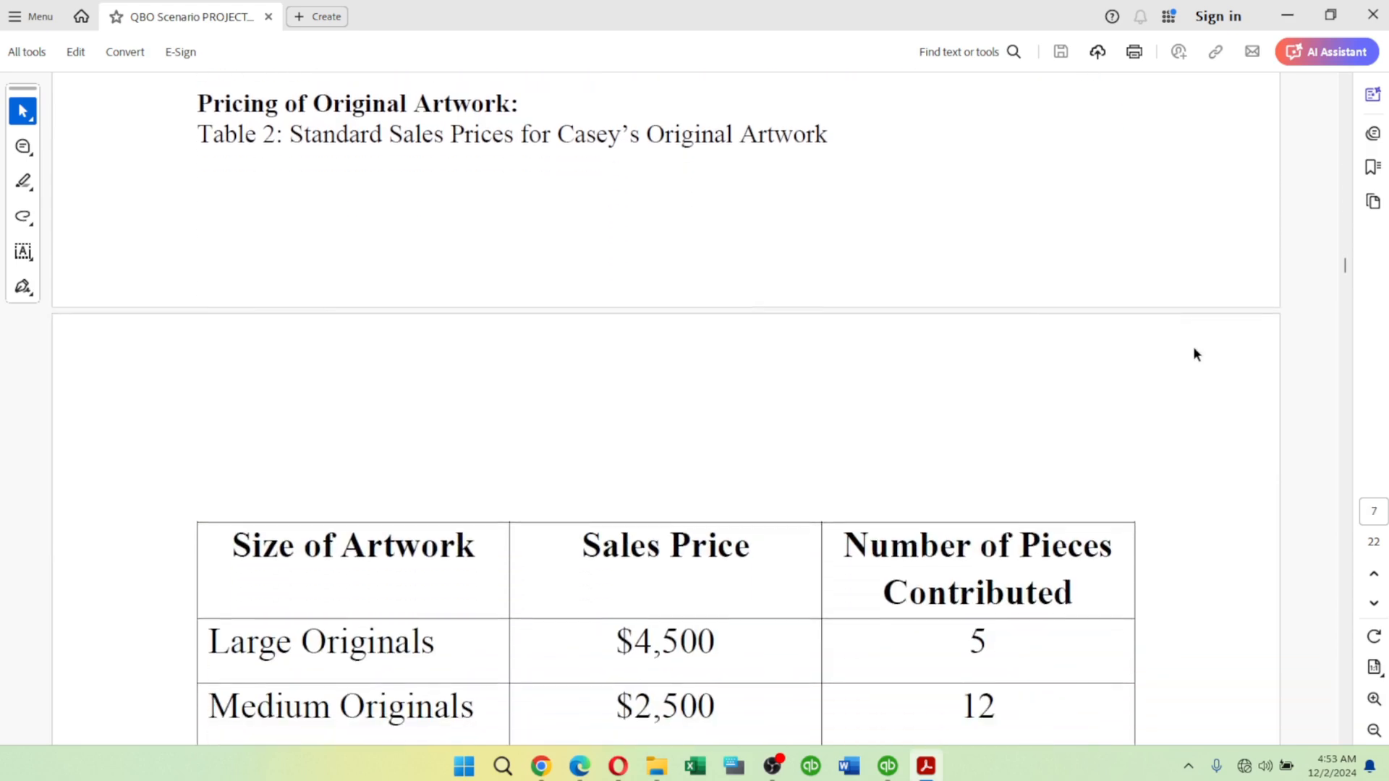
{"action": "scroll", "coordinate": [1194, 353], "scroll_direction": "down", "scroll_amount": 3}
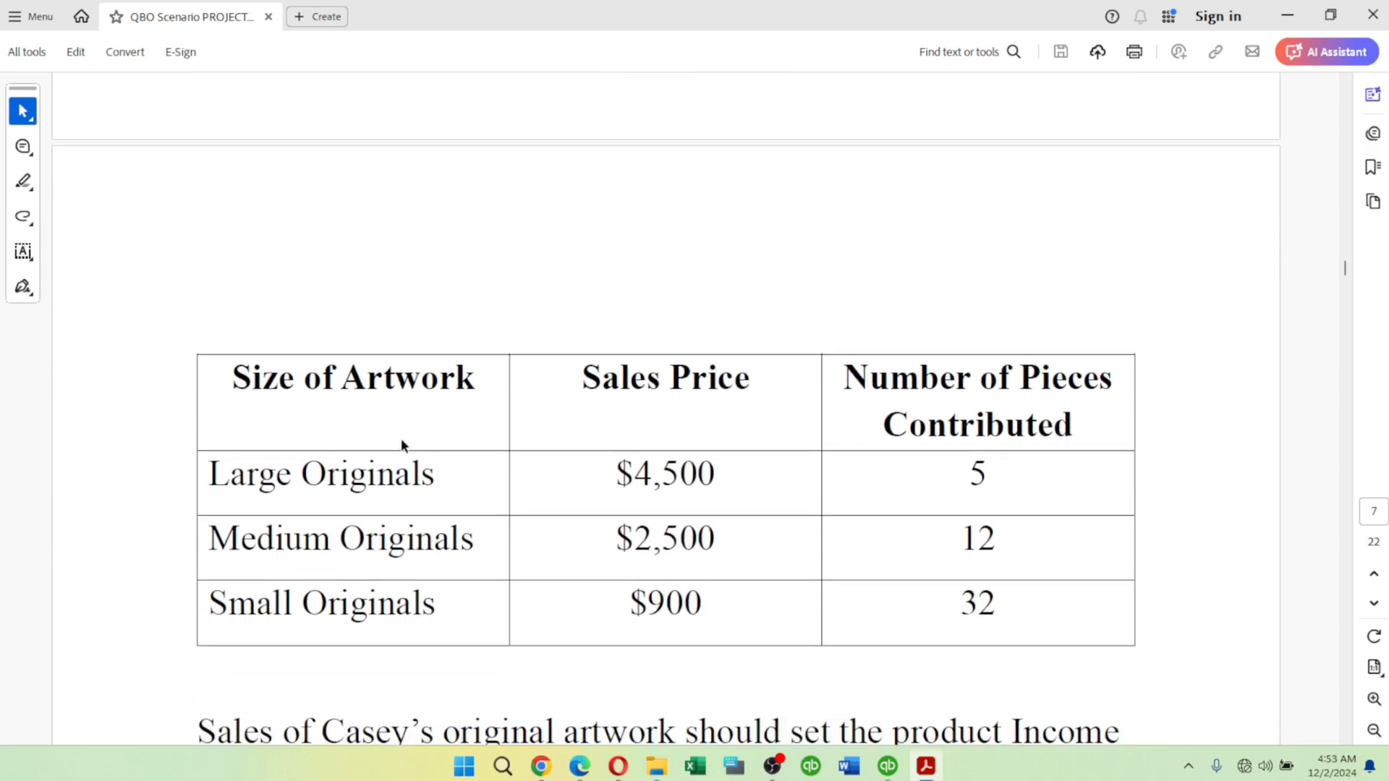
{"action": "scroll", "coordinate": [736, 456], "scroll_direction": "up", "scroll_amount": 8}
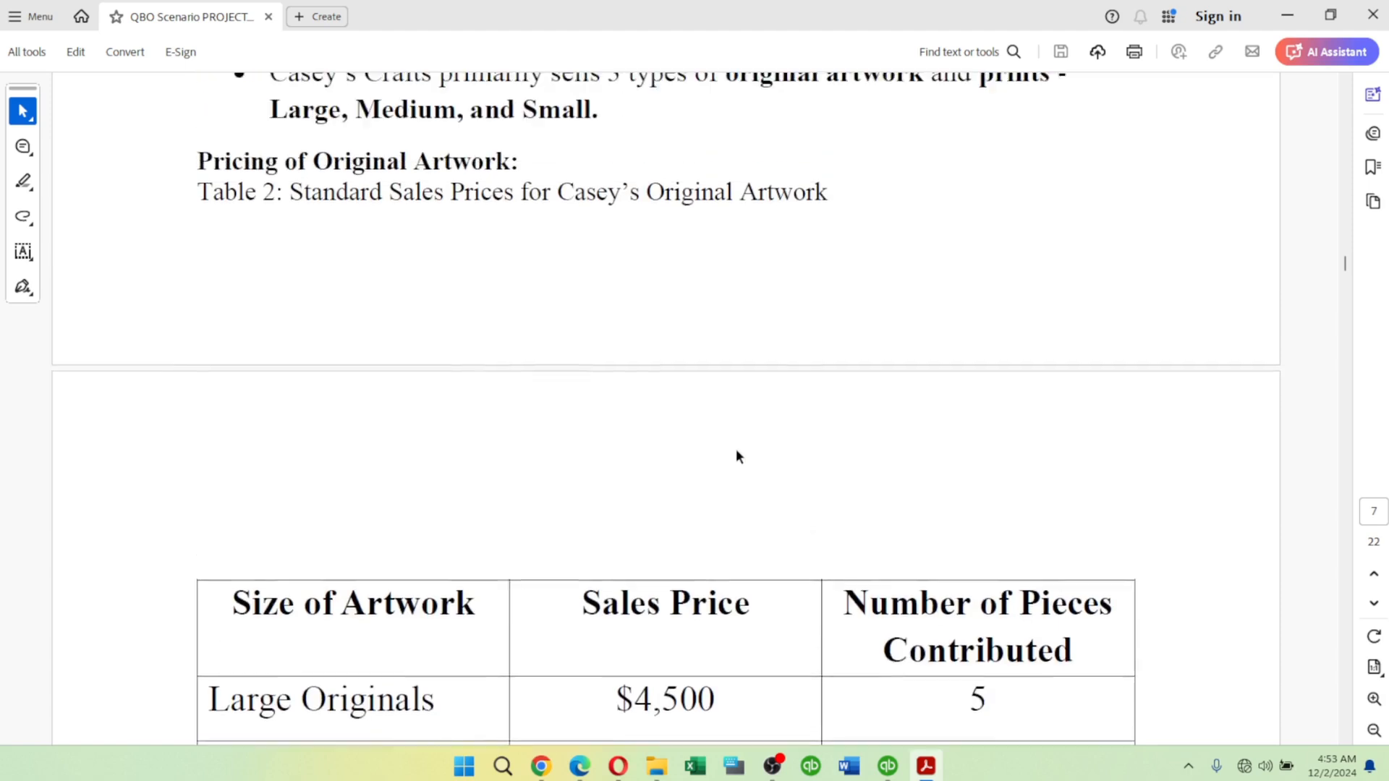
{"action": "scroll", "coordinate": [736, 456], "scroll_direction": "up", "scroll_amount": 6}
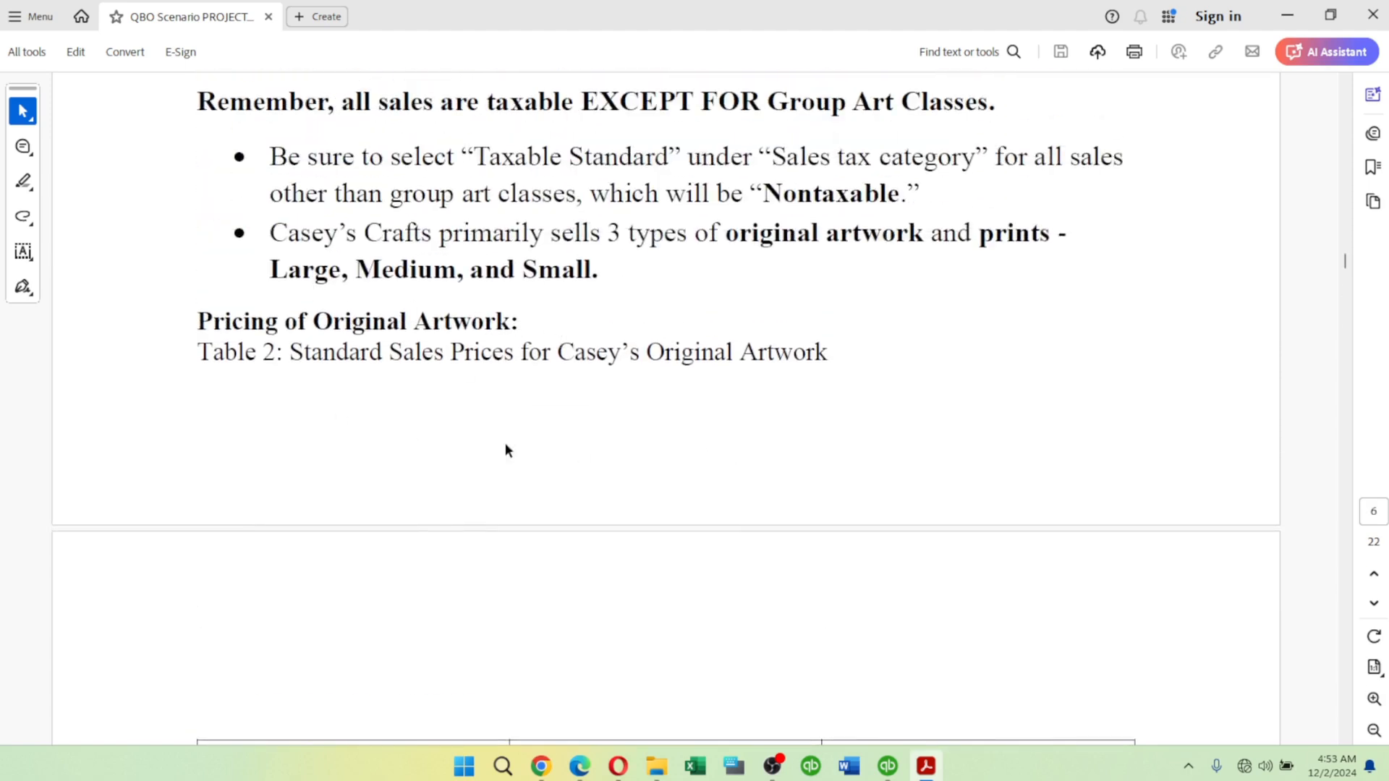
{"action": "scroll", "coordinate": [505, 449], "scroll_direction": "down", "scroll_amount": 13}
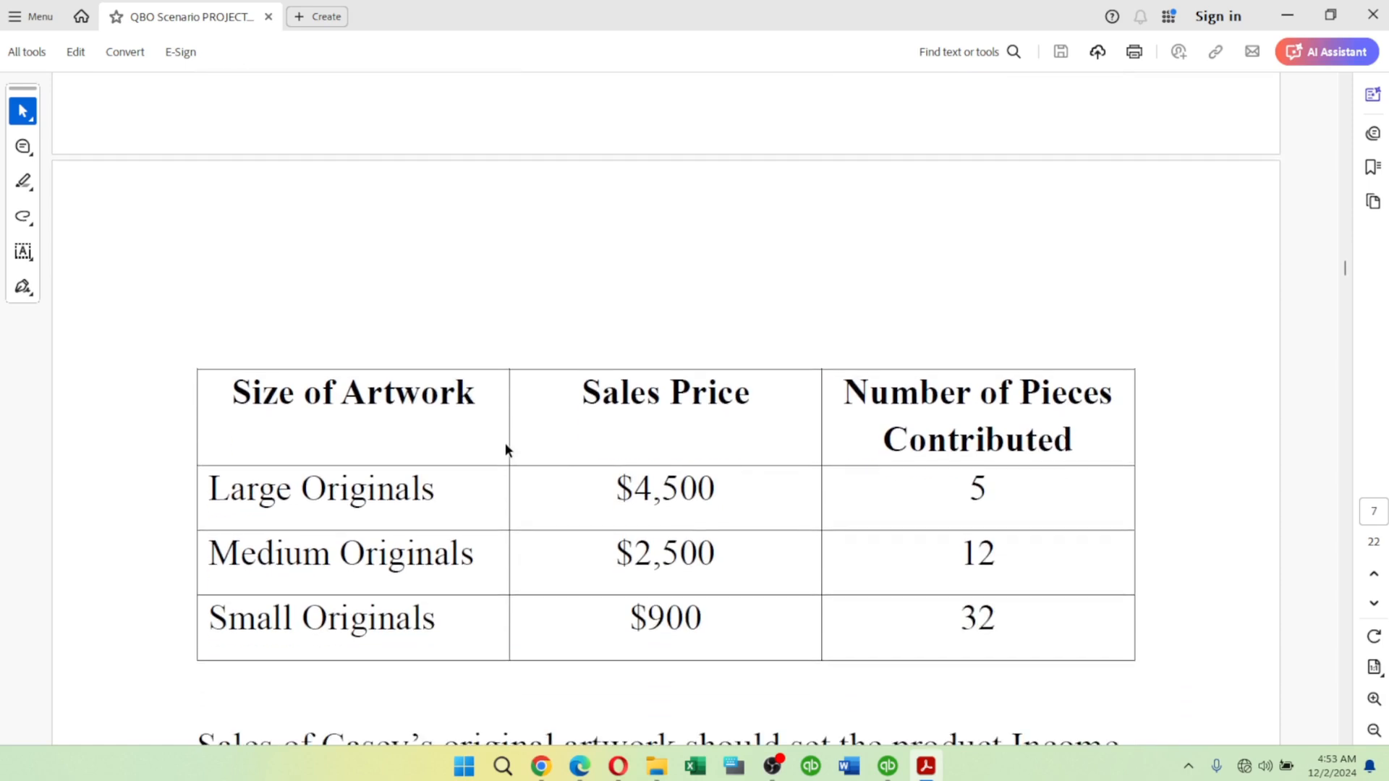
Copy the first artwork size from the PDF table and create a new Inventory Part item in QuickBooks named "Large Originals".
{"action": "left_click_drag", "start_coordinate": [205, 489], "coordinate": [442, 483]}
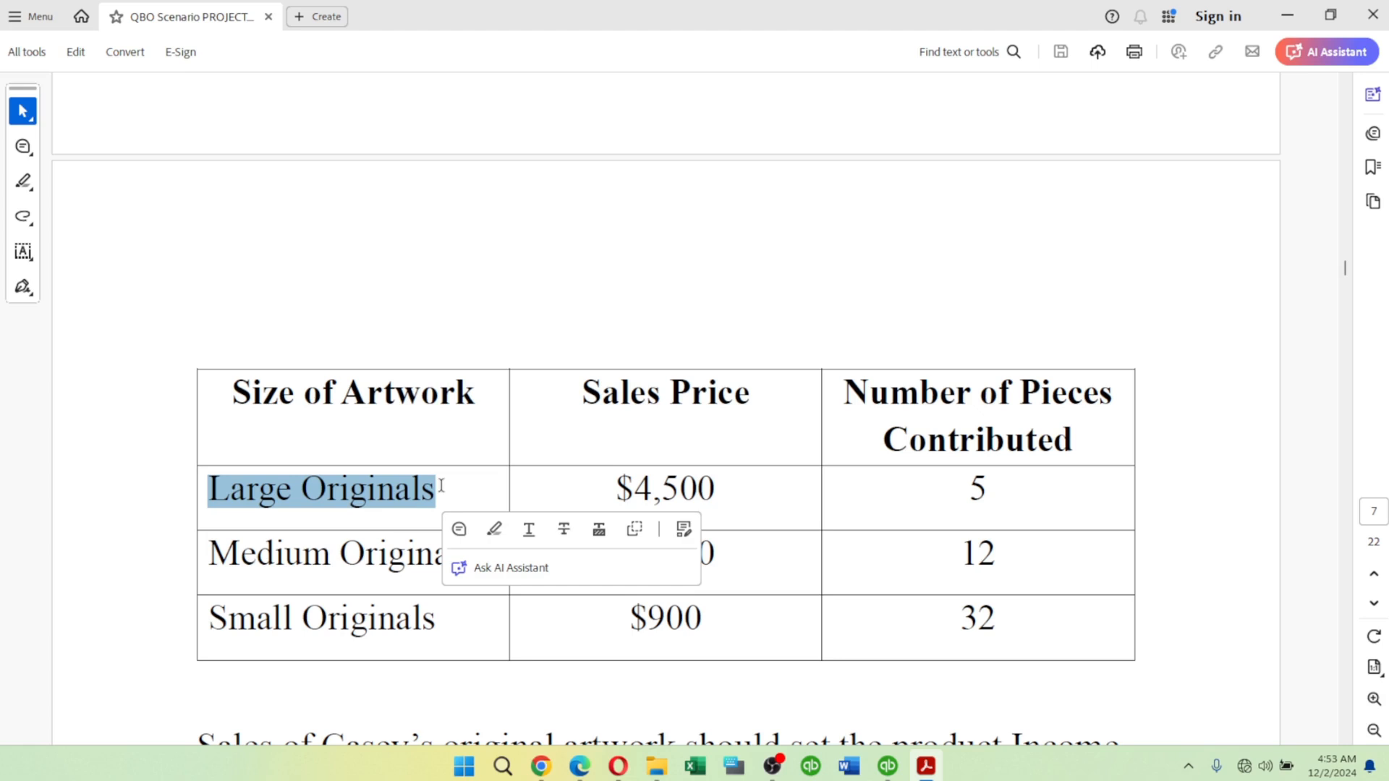
{"action": "key", "text": "alt+Tab"}
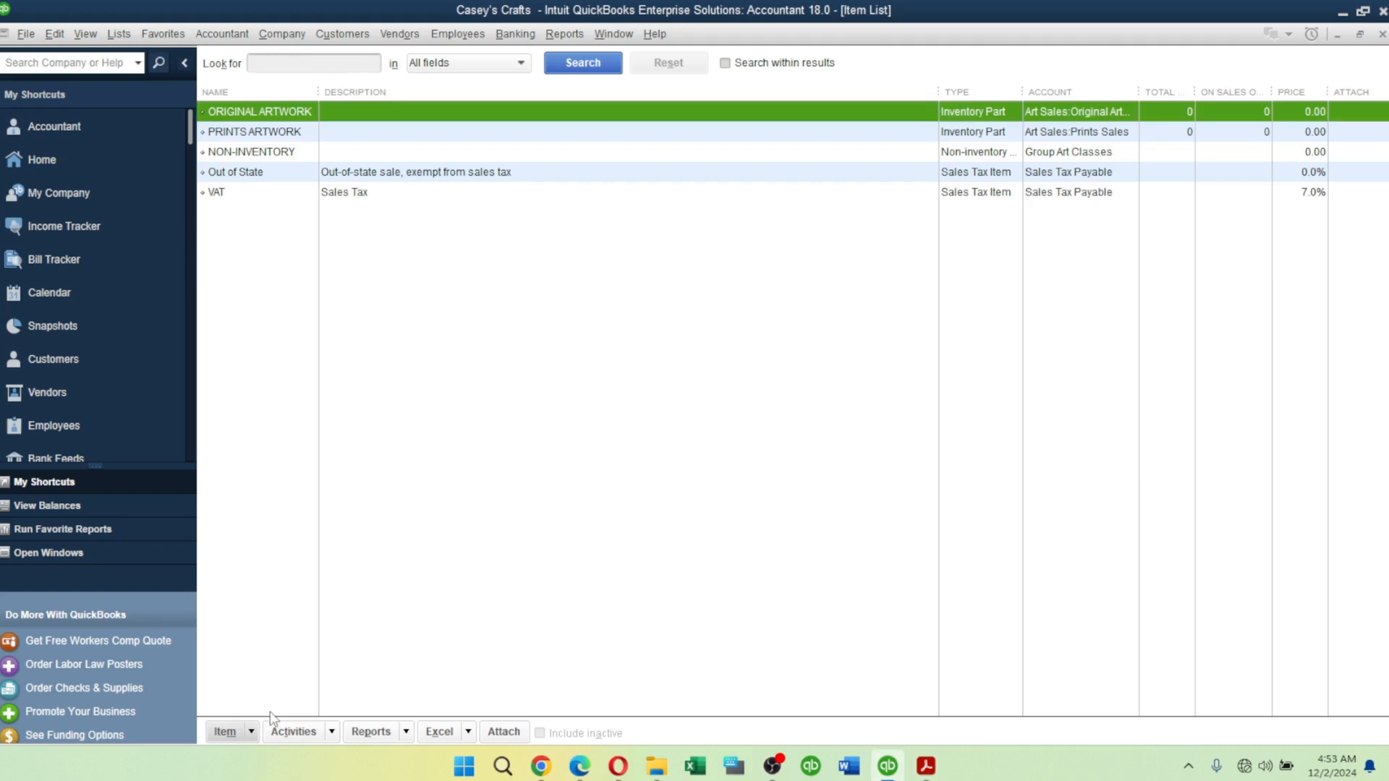
{"action": "left_click", "coordinate": [247, 731]}
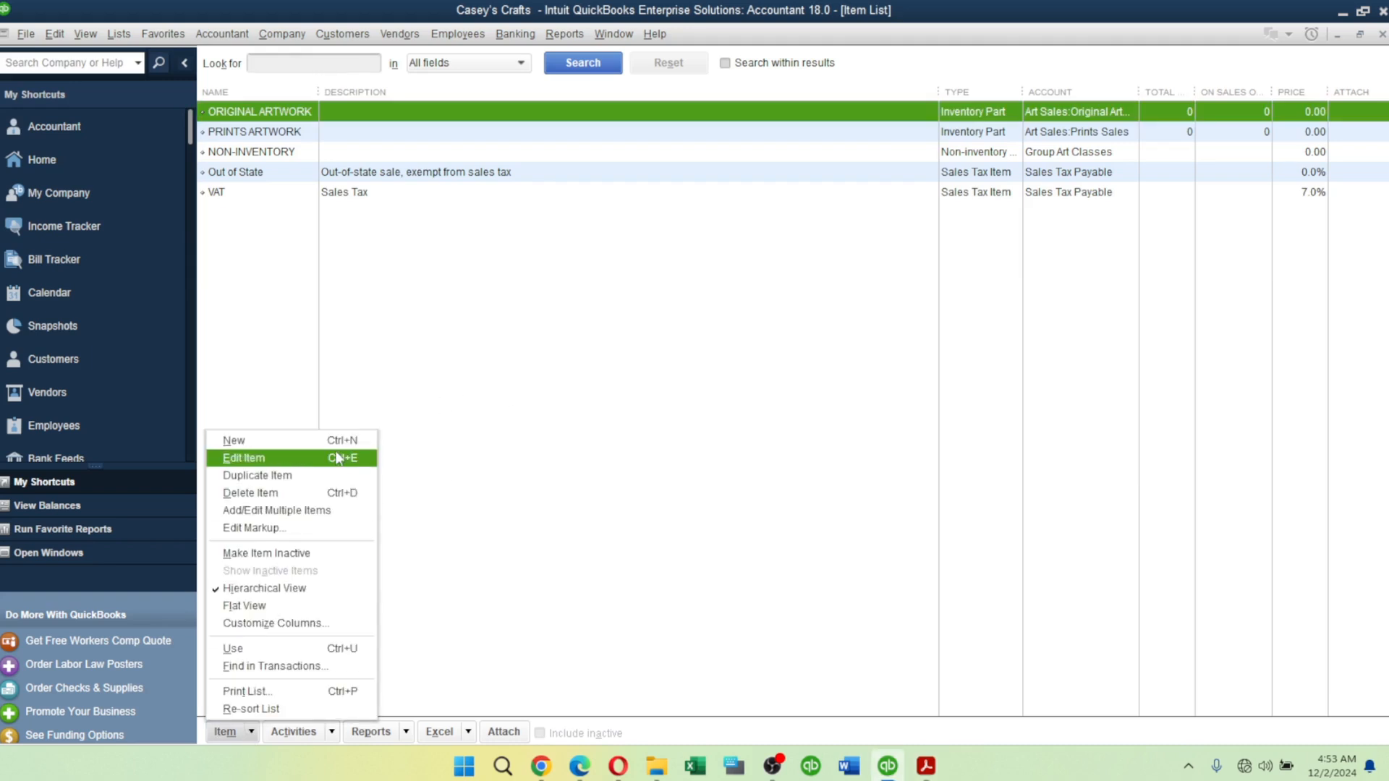
{"action": "left_click", "coordinate": [285, 446]}
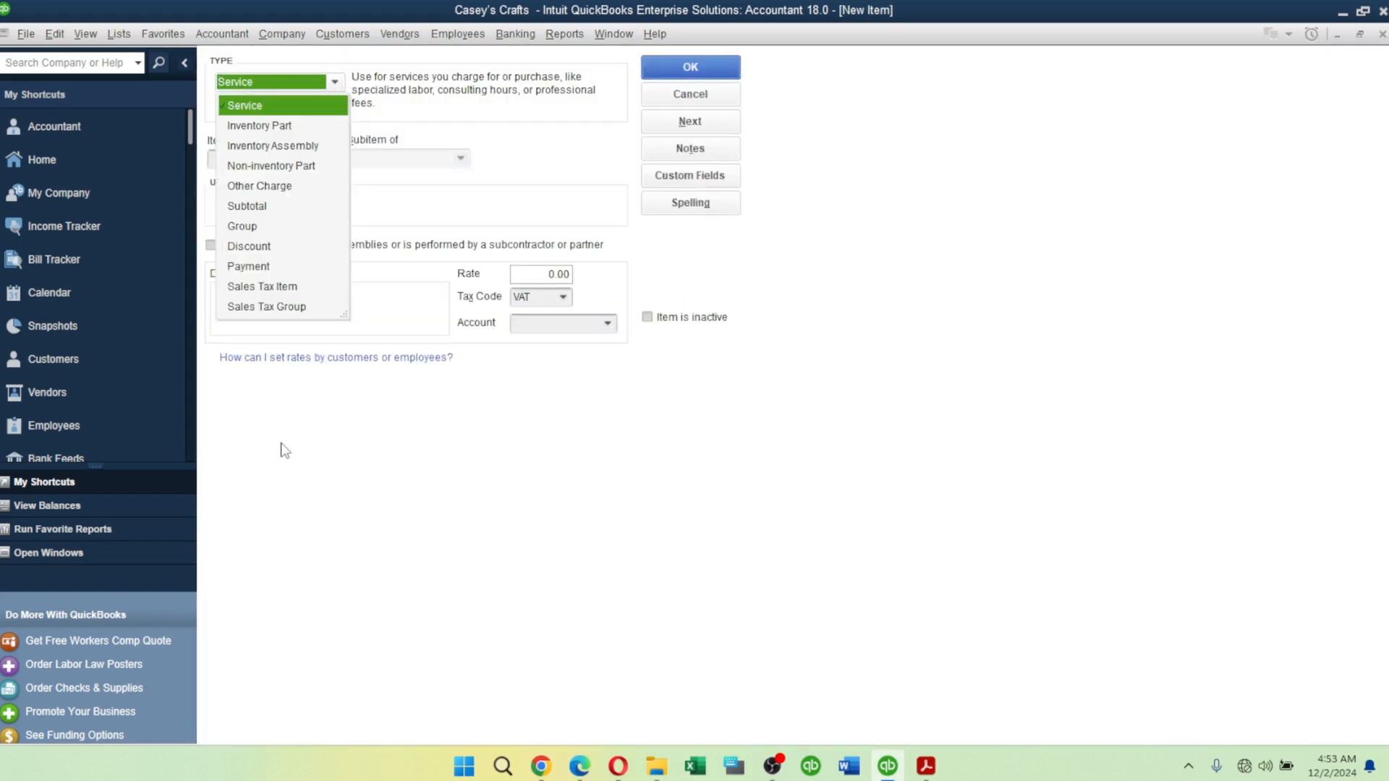
{"action": "left_click", "coordinate": [278, 127]}
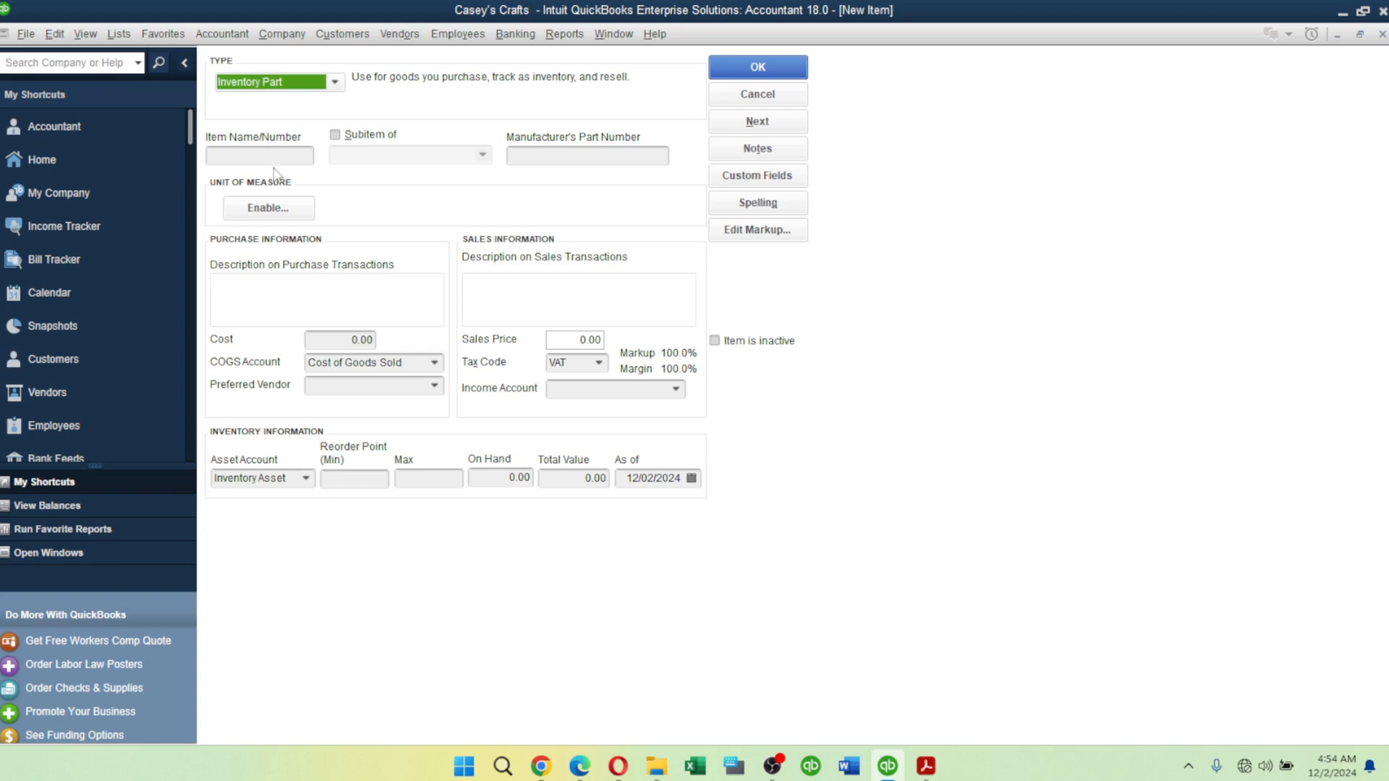
{"action": "left_click", "coordinate": [285, 155]}
{"action": "type", "text": "Large Originals"}
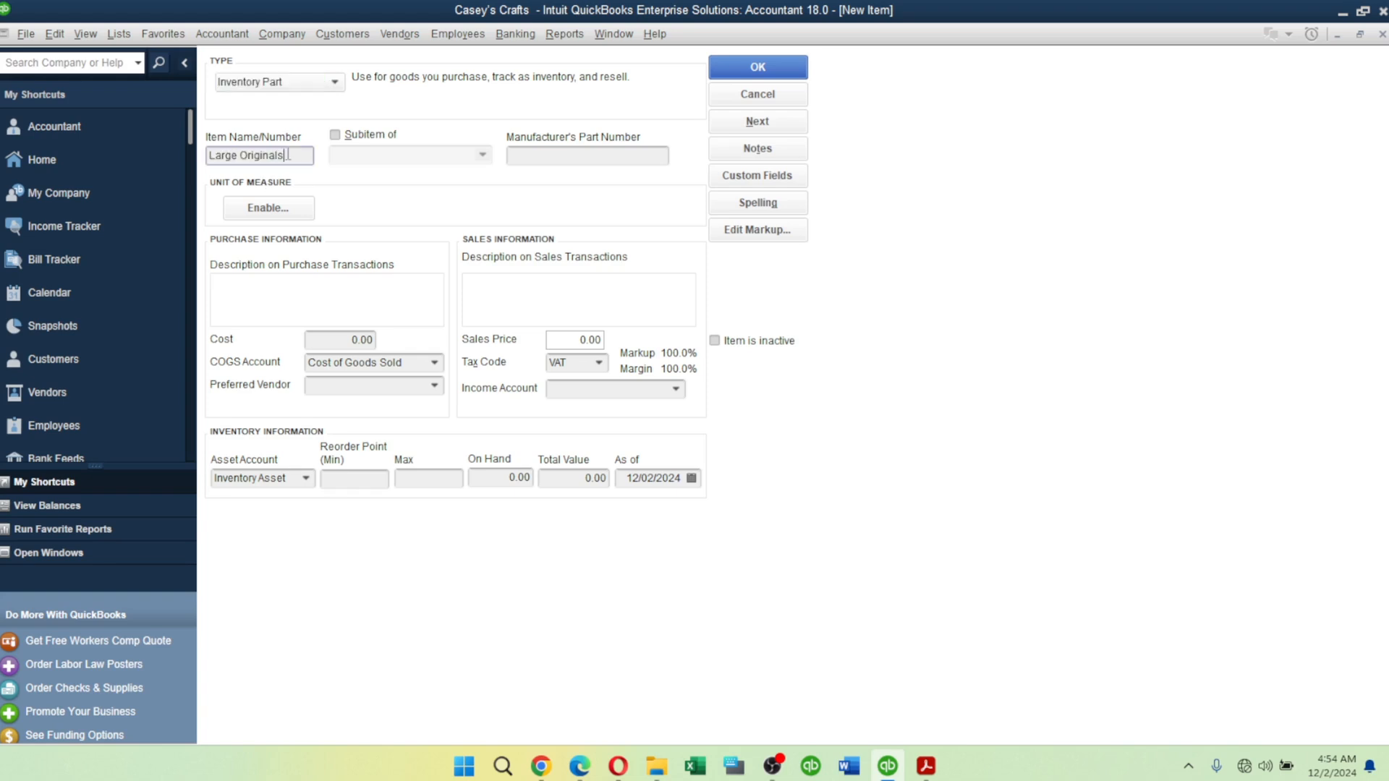
Make the Large Originals item a subitem of ORIGINAL ARTWORK.
{"action": "left_click", "coordinate": [335, 135]}
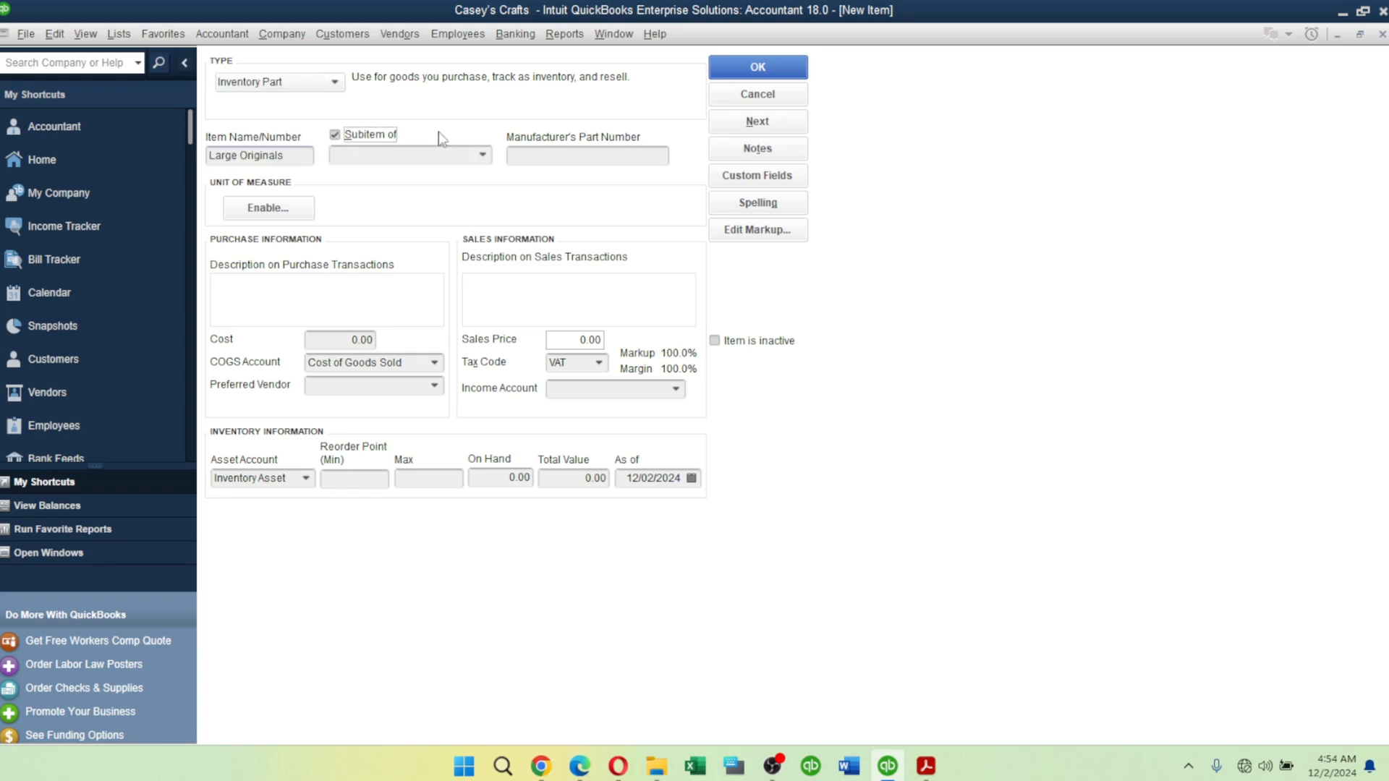
{"action": "left_click", "coordinate": [483, 155]}
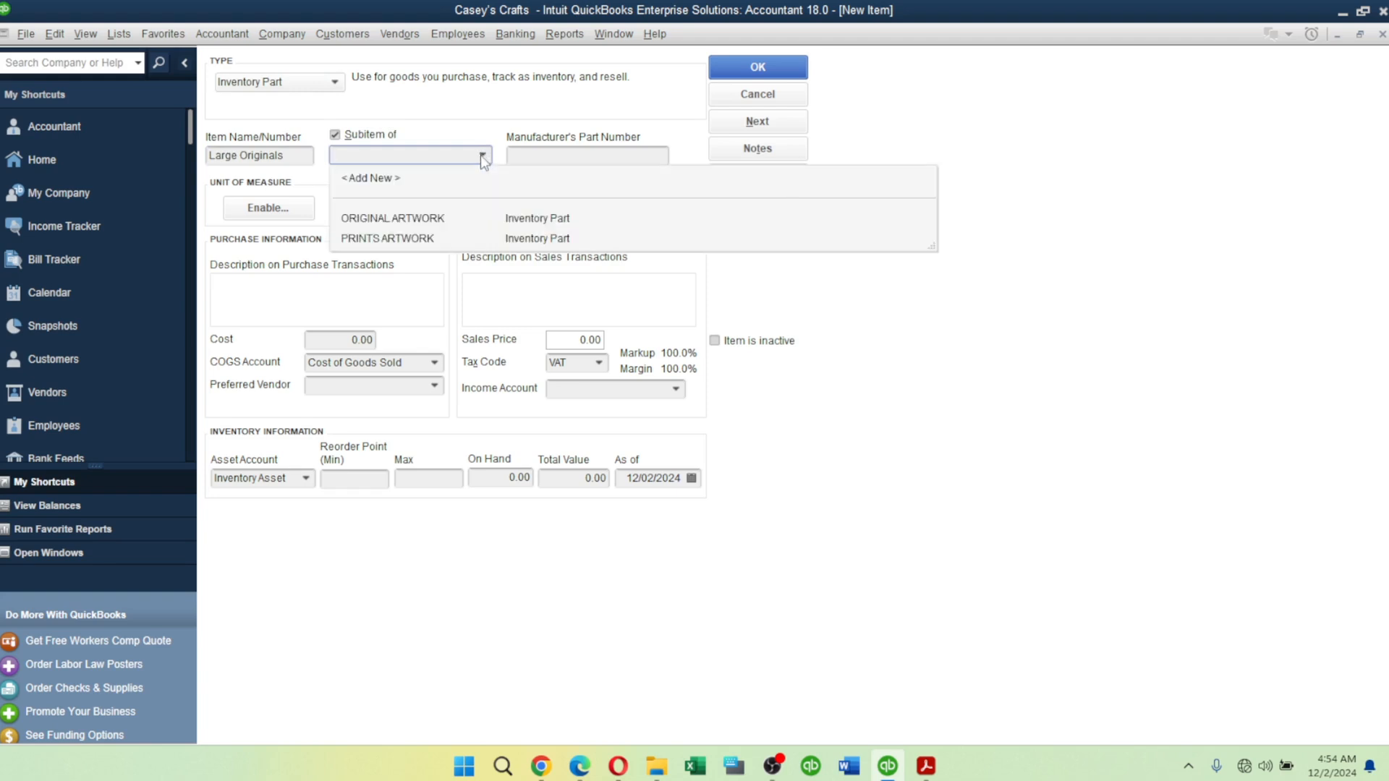
{"action": "left_click", "coordinate": [424, 219]}
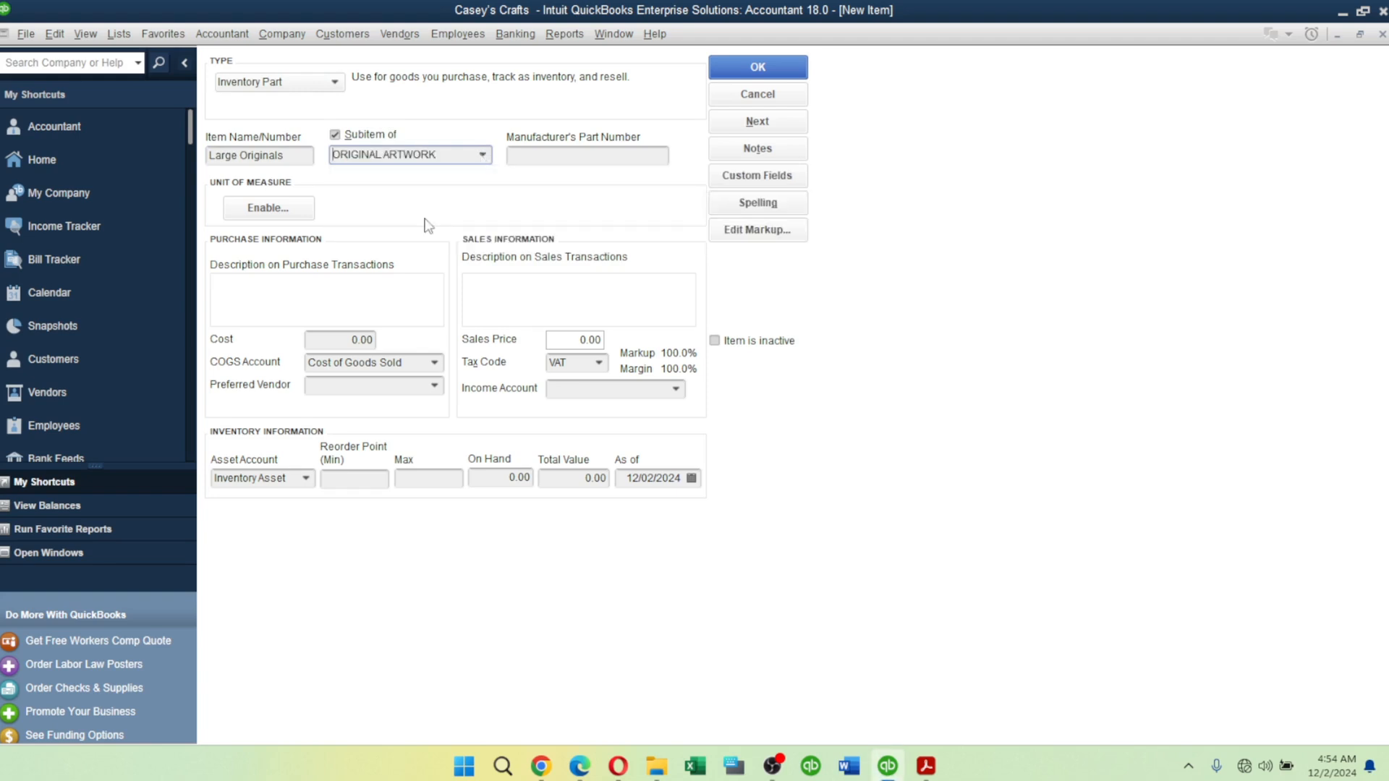
Copy the Large Originals sales price from the PDF table and set the QuickBooks item's sales price to 4,500.
{"action": "key", "text": "alt+Tab"}
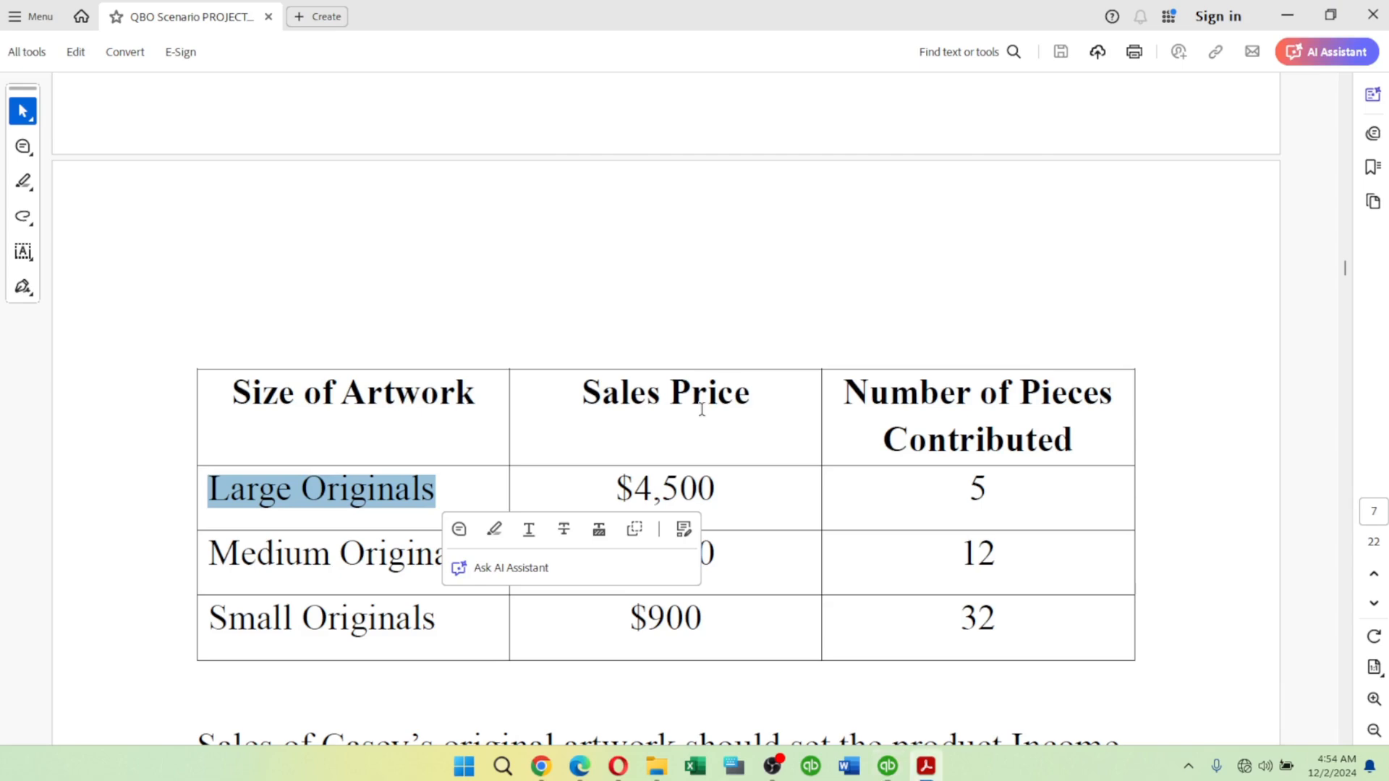
{"action": "left_click_drag", "start_coordinate": [634, 489], "coordinate": [709, 497]}
{"action": "key", "text": "ctrl+c"}
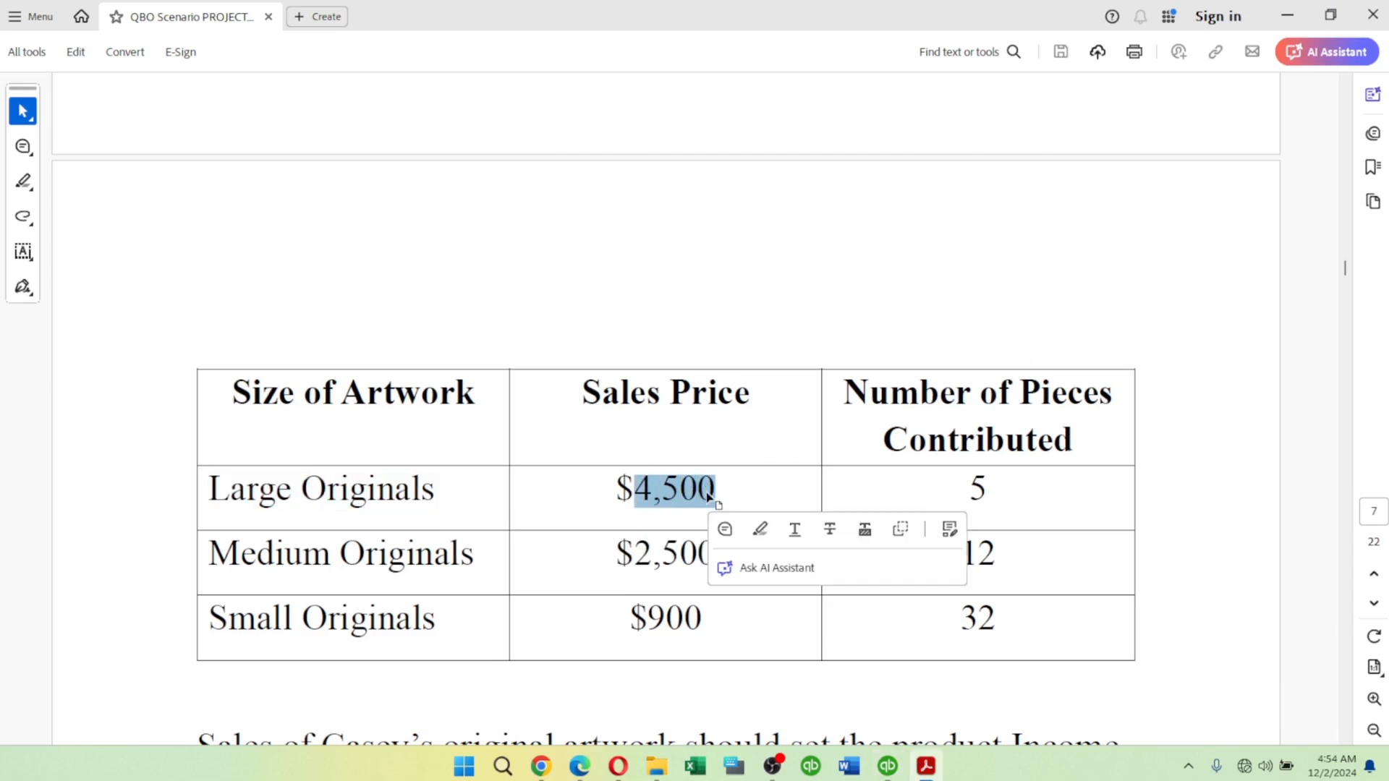
{"action": "key", "text": "alt+Tab"}
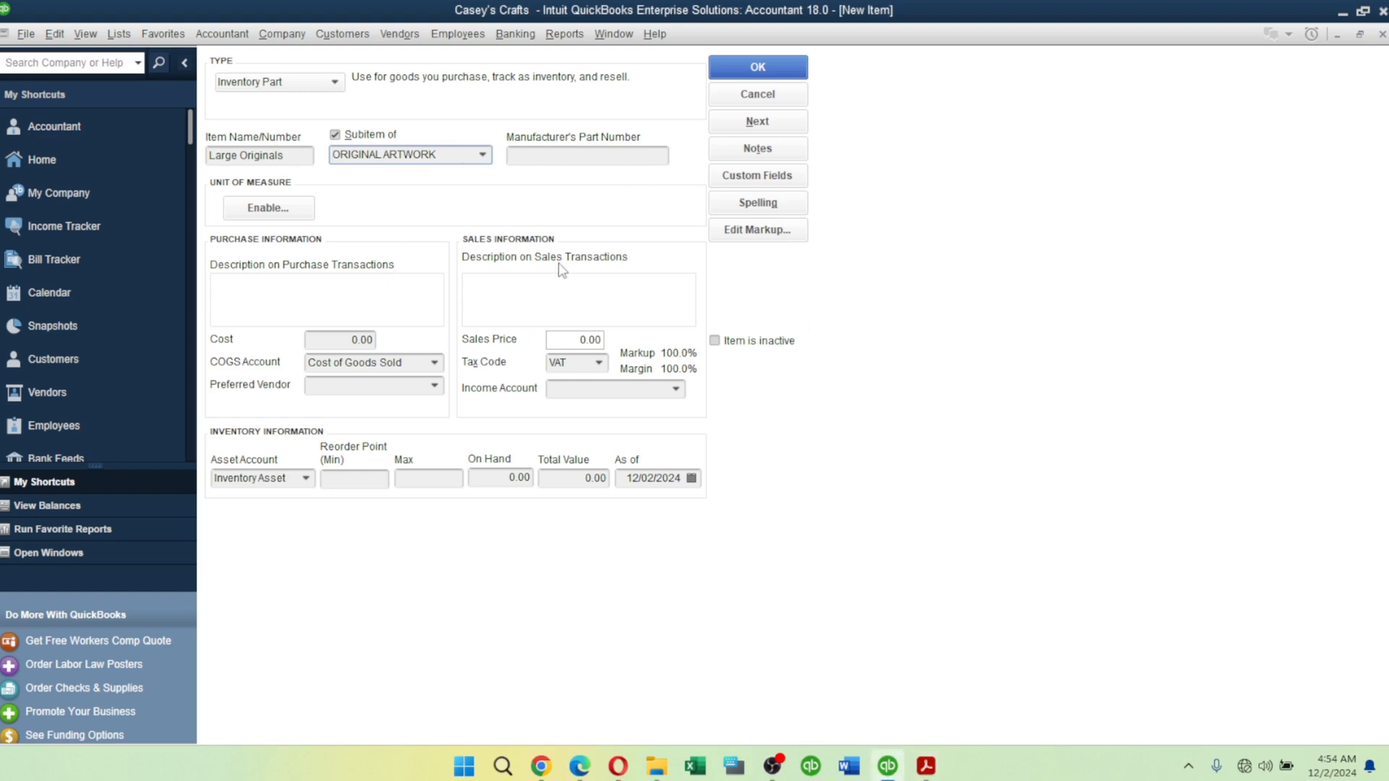
{"action": "left_click", "coordinate": [568, 340]}
{"action": "key", "text": "ctrl+v"}
Check the contributed pieces in the PDF, then assign the Original Artwork income account under Art Sales and set On Hand to 5 in QuickBooks.
{"action": "key", "text": "alt+Tab"}
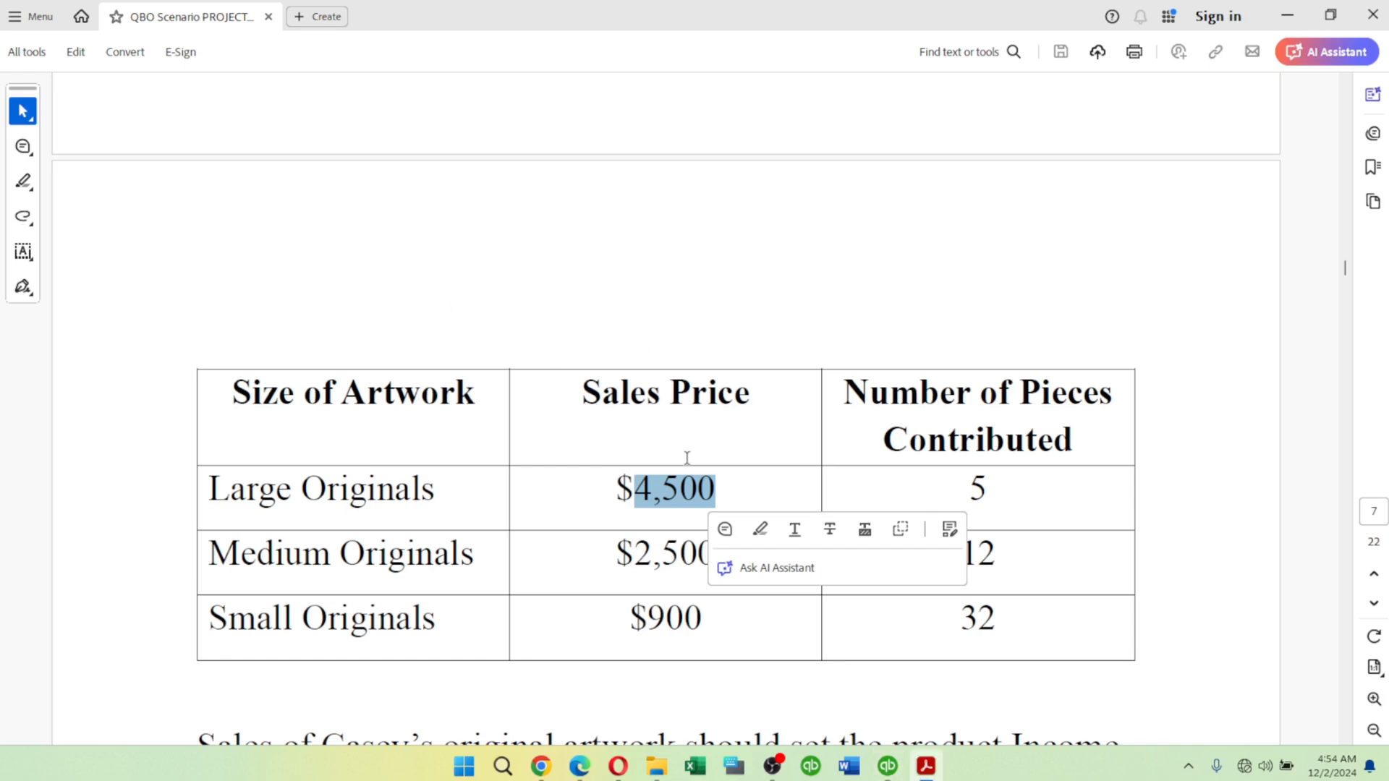
{"action": "double_click", "coordinate": [976, 489]}
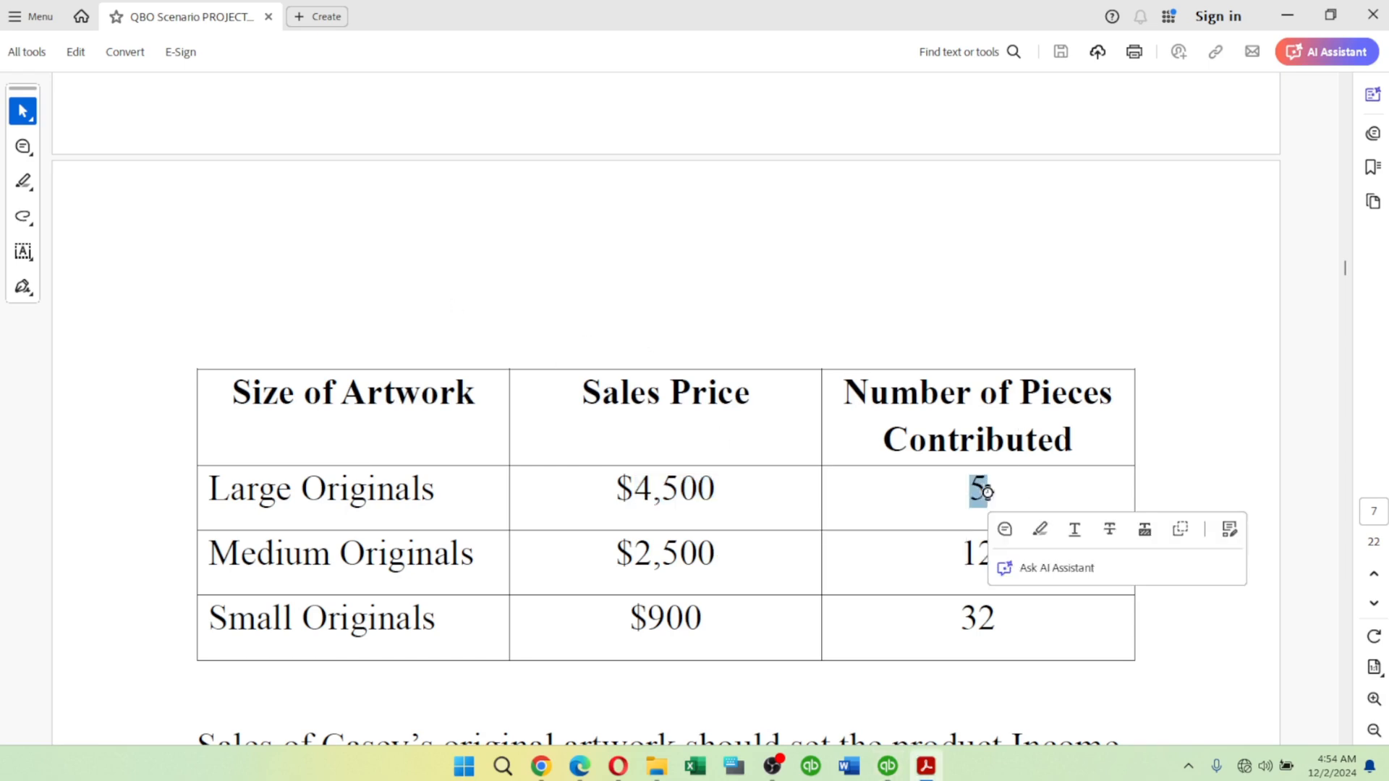
{"action": "key", "text": "alt+Tab"}
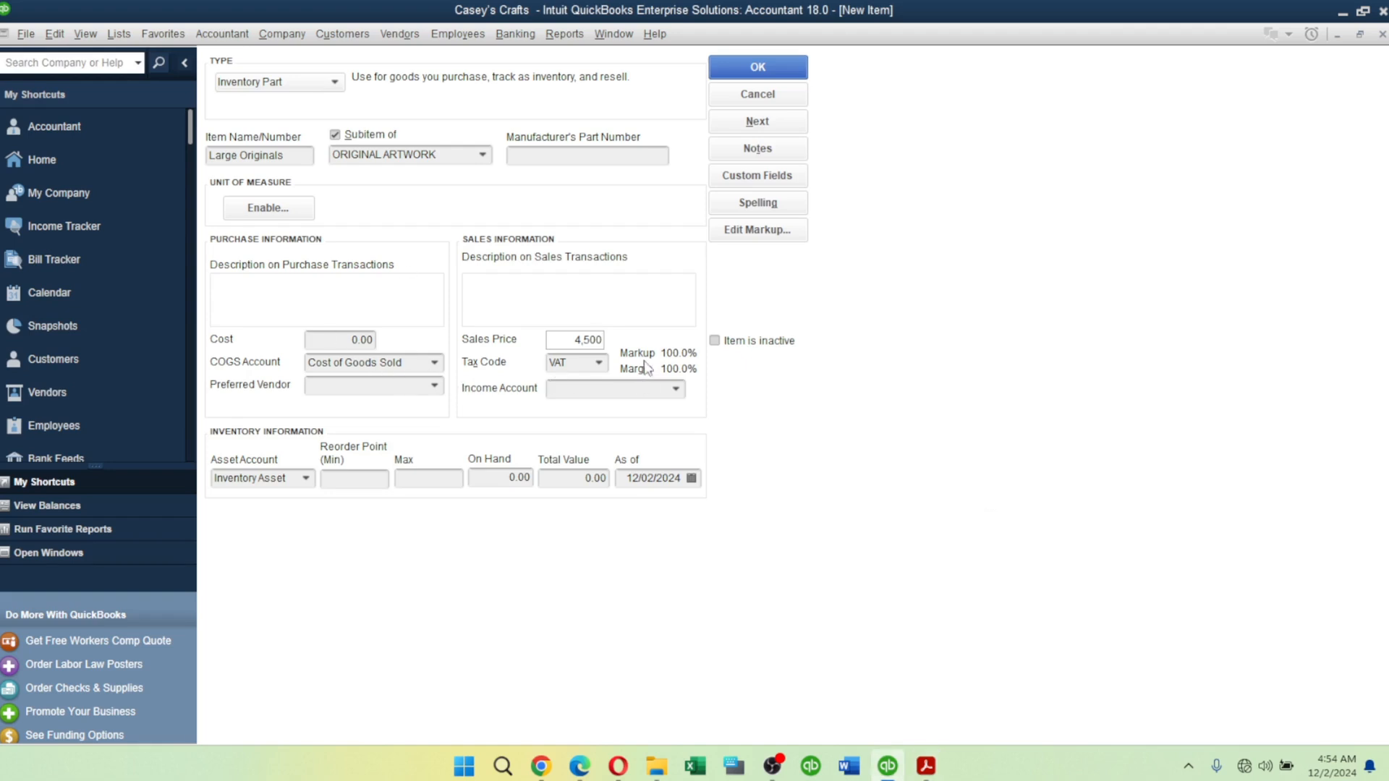
{"action": "left_click", "coordinate": [675, 389]}
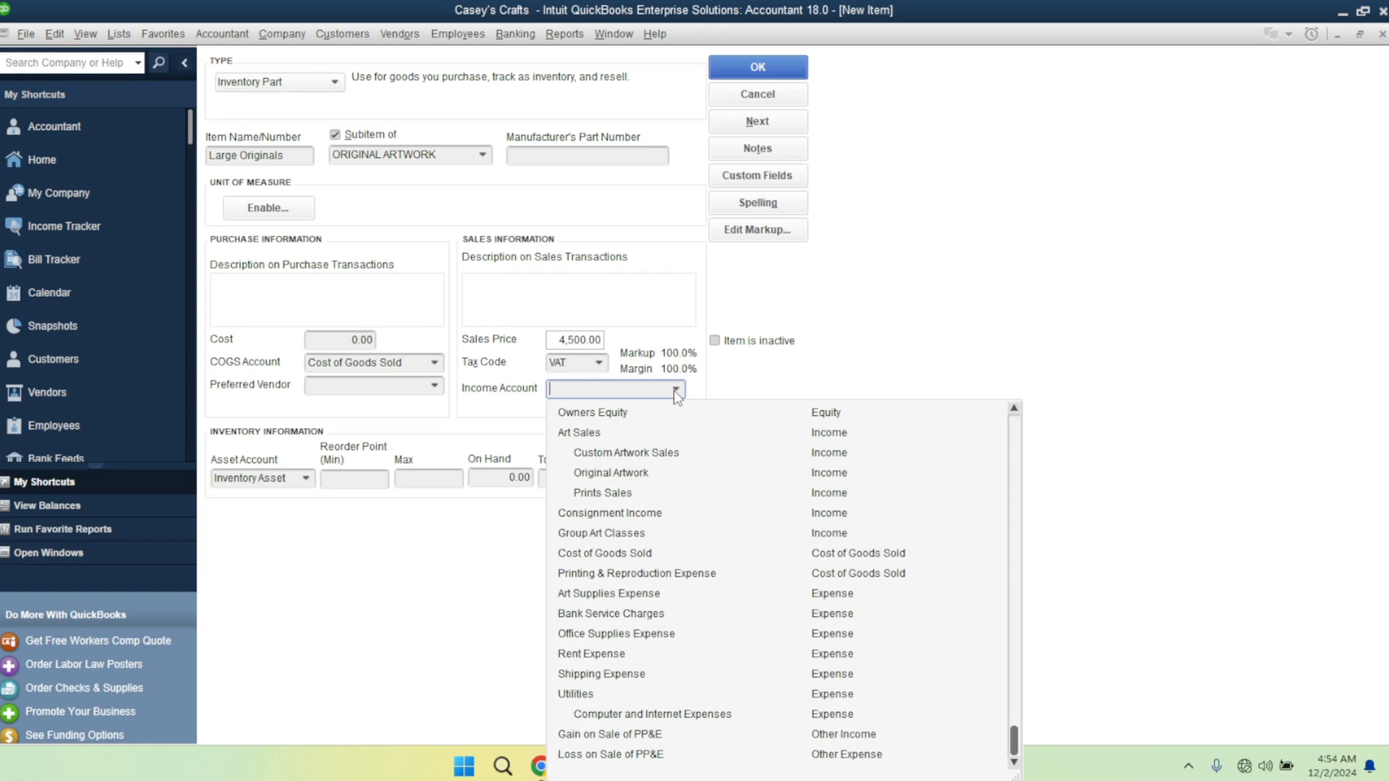
{"action": "left_click", "coordinate": [619, 474]}
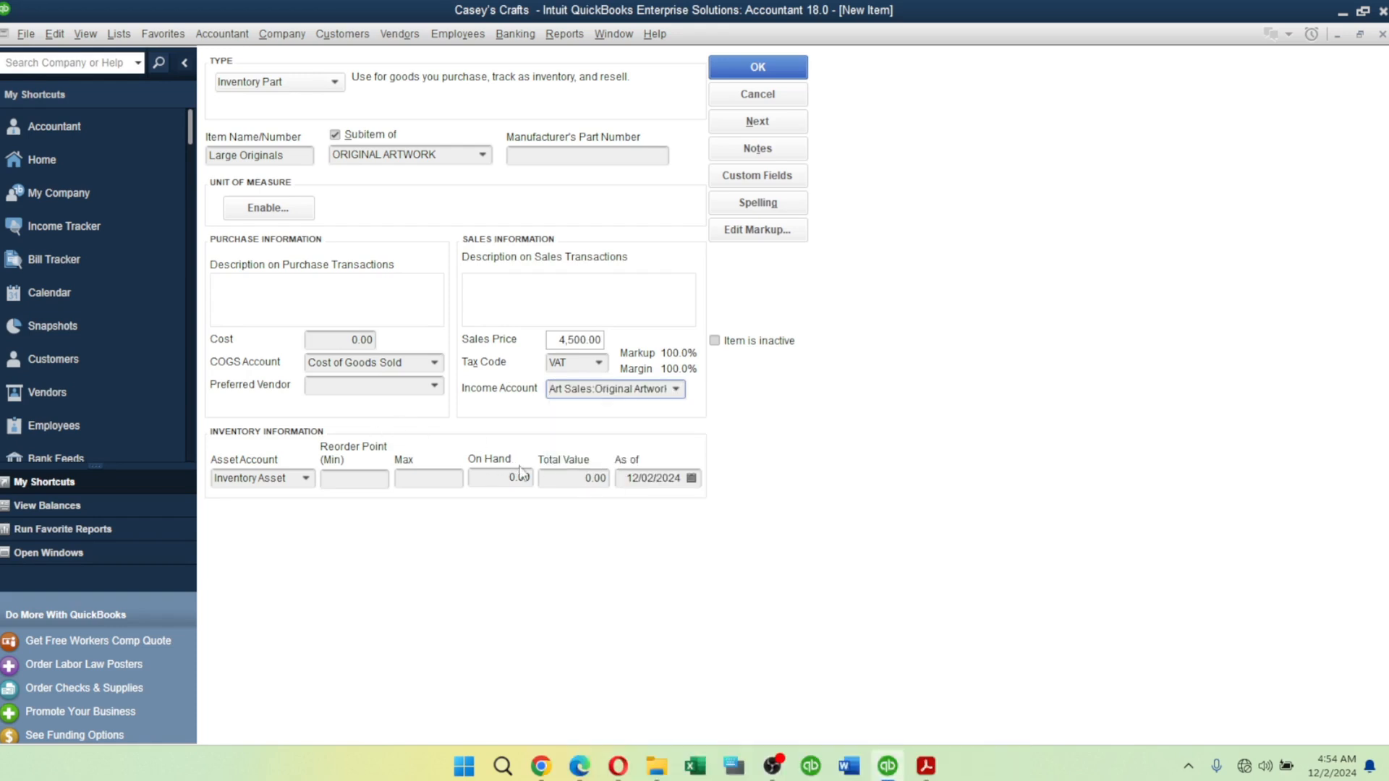
{"action": "left_click", "coordinate": [527, 479]}
{"action": "type", "text": "5"}
Set the Large Originals item's as-of date to 04/01/2024.
{"action": "left_click", "coordinate": [690, 479]}
{"action": "left_click", "coordinate": [636, 507]}
{"action": "left_click", "coordinate": [636, 508]}
{"action": "left_click", "coordinate": [637, 508]}
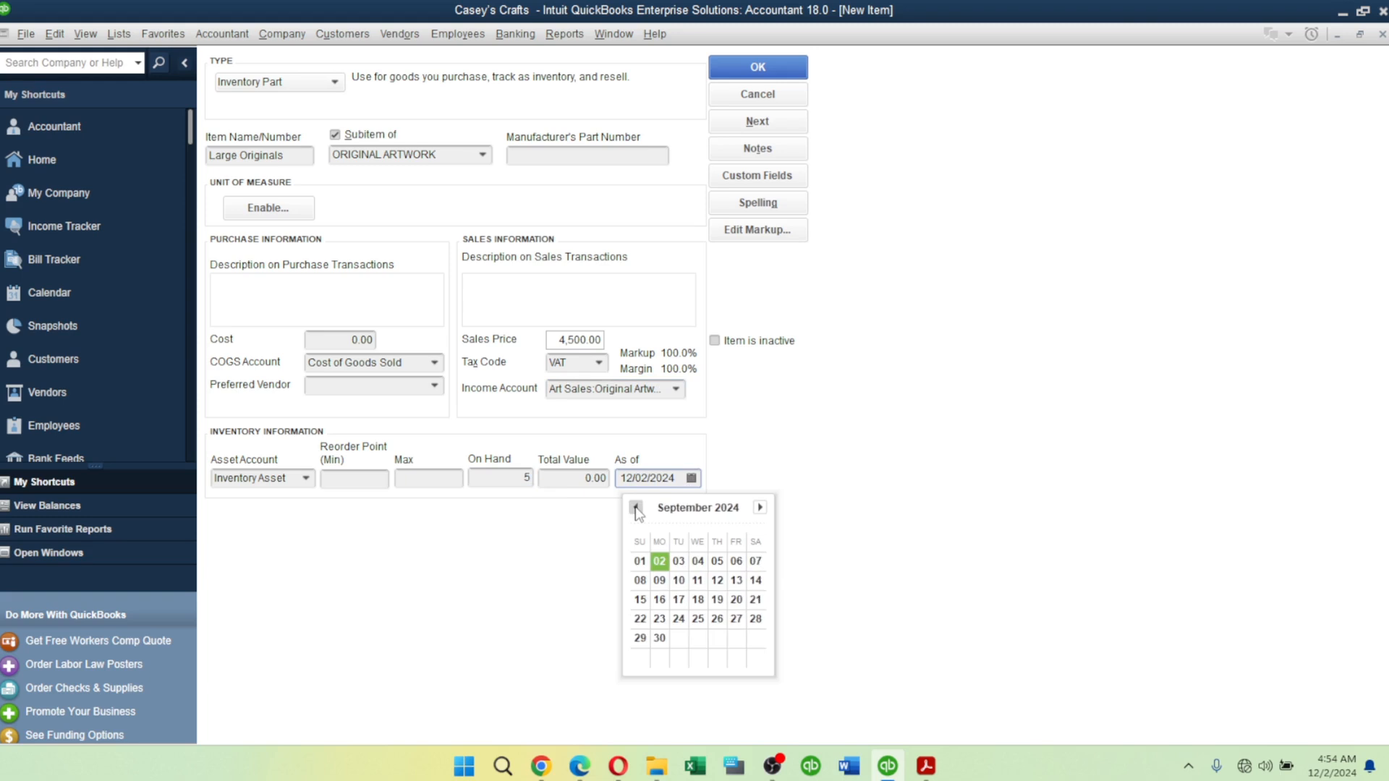
{"action": "left_click", "coordinate": [636, 508]}
{"action": "left_click", "coordinate": [637, 508]}
{"action": "left_click", "coordinate": [636, 508]}
{"action": "left_click", "coordinate": [636, 508]}
{"action": "left_click", "coordinate": [636, 507]}
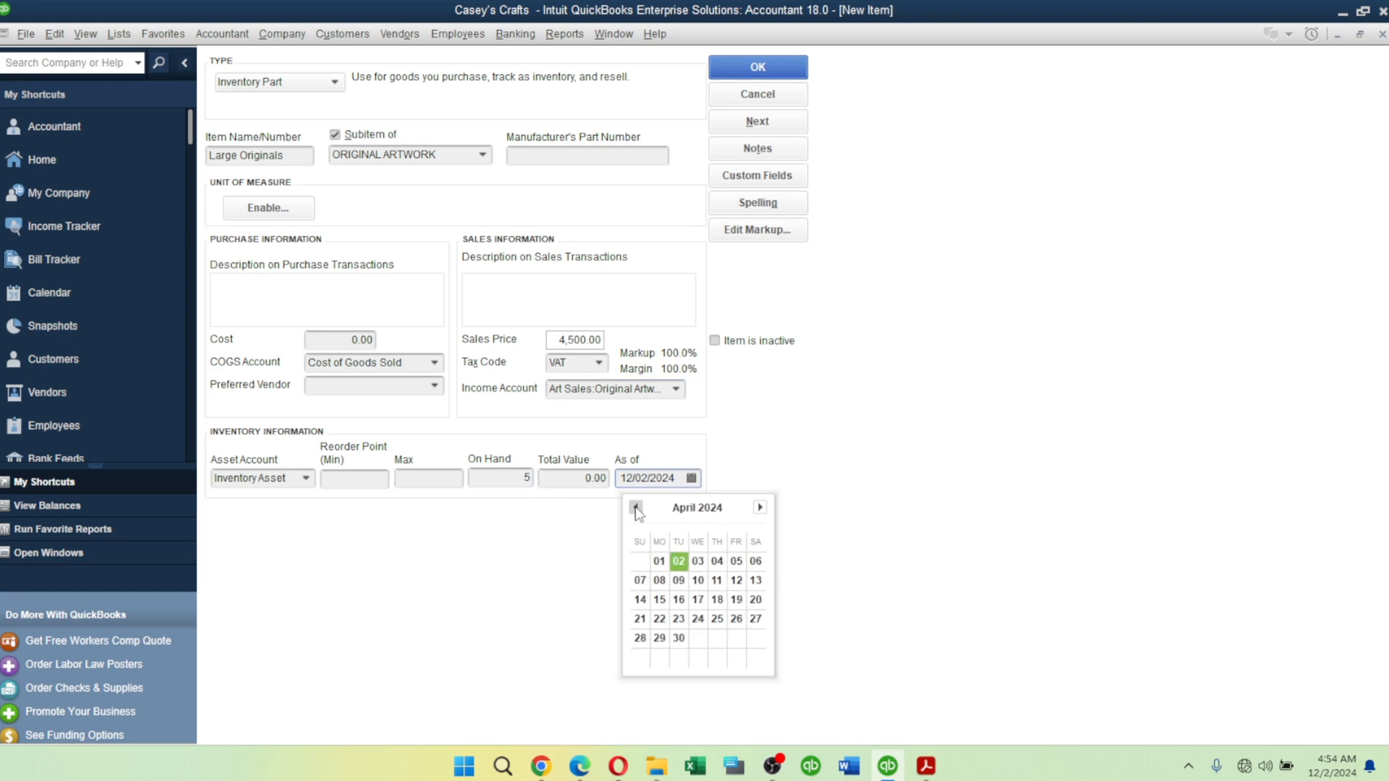
{"action": "left_click", "coordinate": [659, 561]}
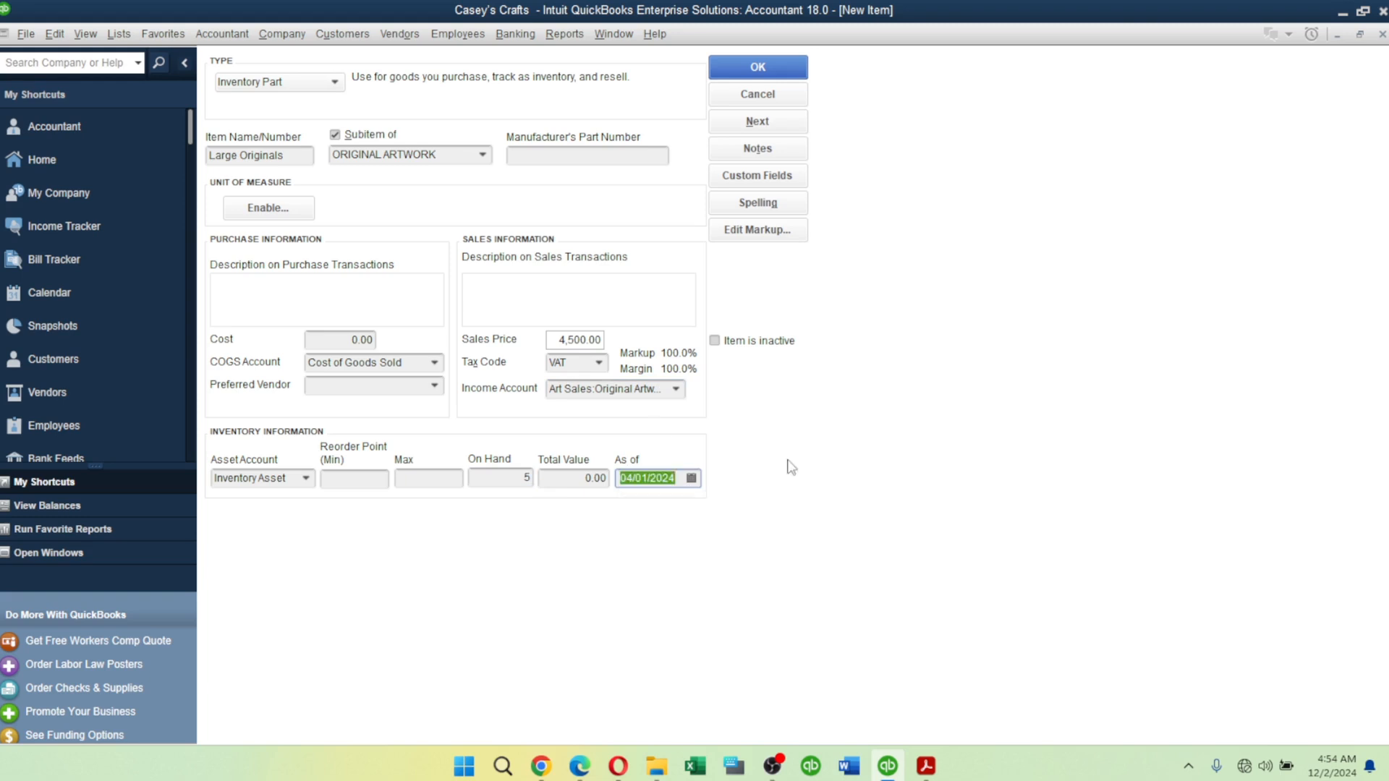
Copy the Medium Originals name from the PDF table, and save the Large Originals item in QuickBooks with another new item started.
{"action": "key", "text": "alt+Tab"}
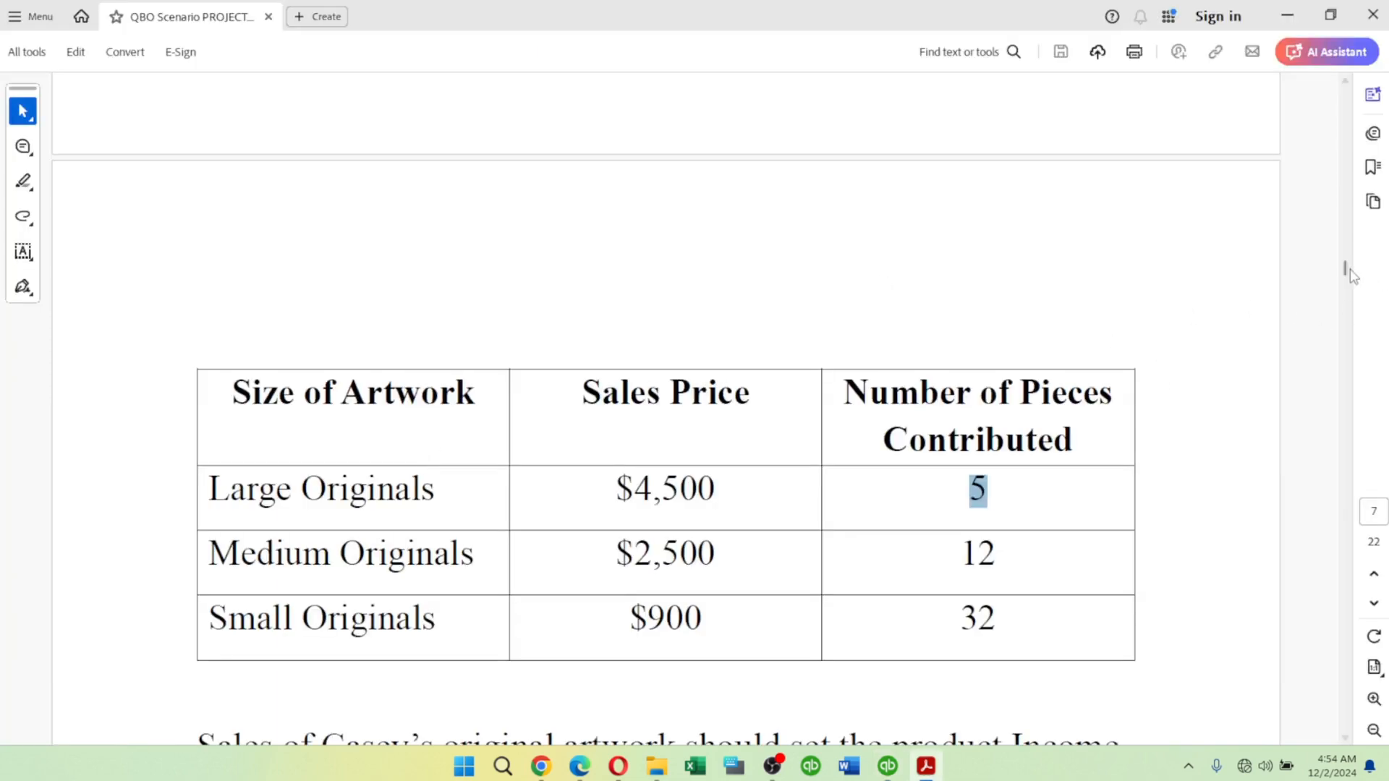
{"action": "mouse_move", "coordinate": [1343, 268]}
{"action": "left_mouse_down"}
{"action": "mouse_move", "coordinate": [1344, 290]}
{"action": "mouse_move", "coordinate": [1344, 273]}
{"action": "left_mouse_up"}
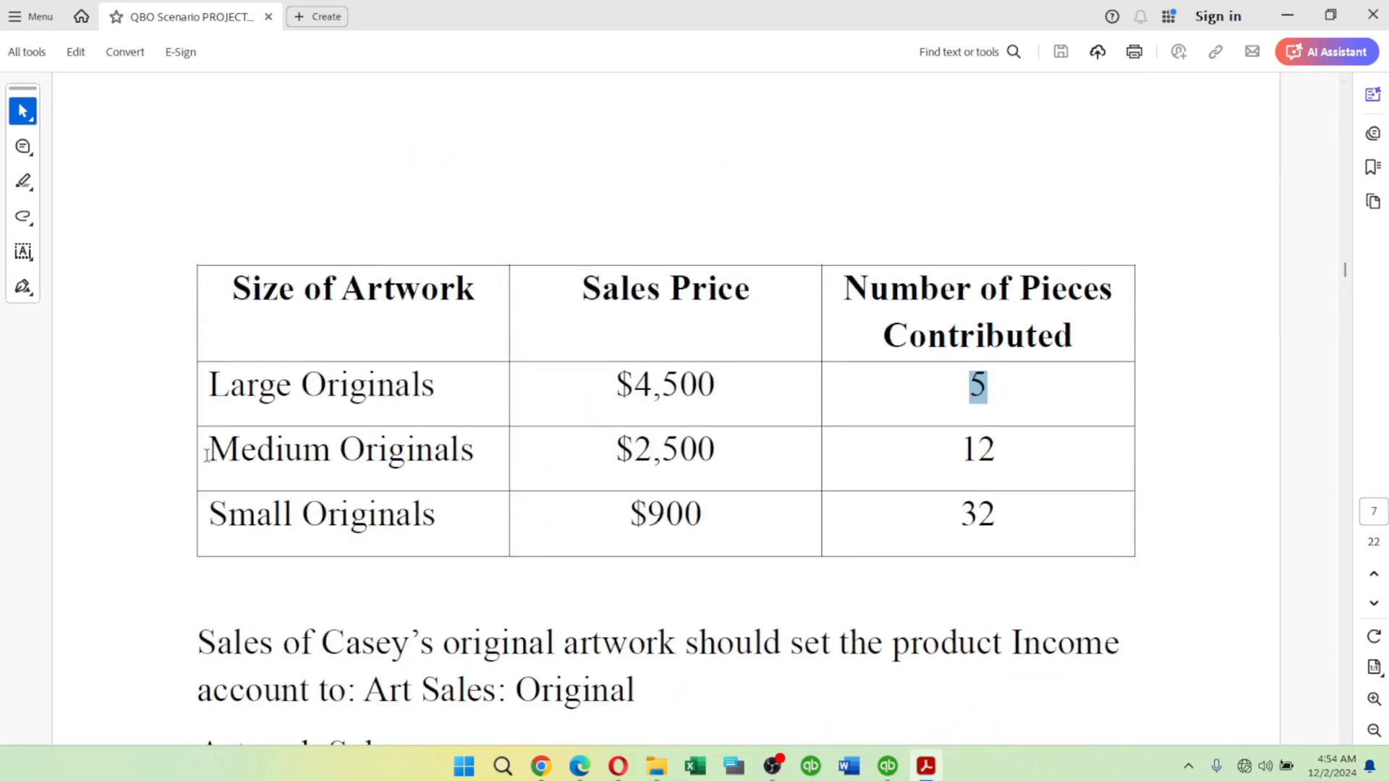
{"action": "left_click_drag", "start_coordinate": [210, 455], "coordinate": [430, 453]}
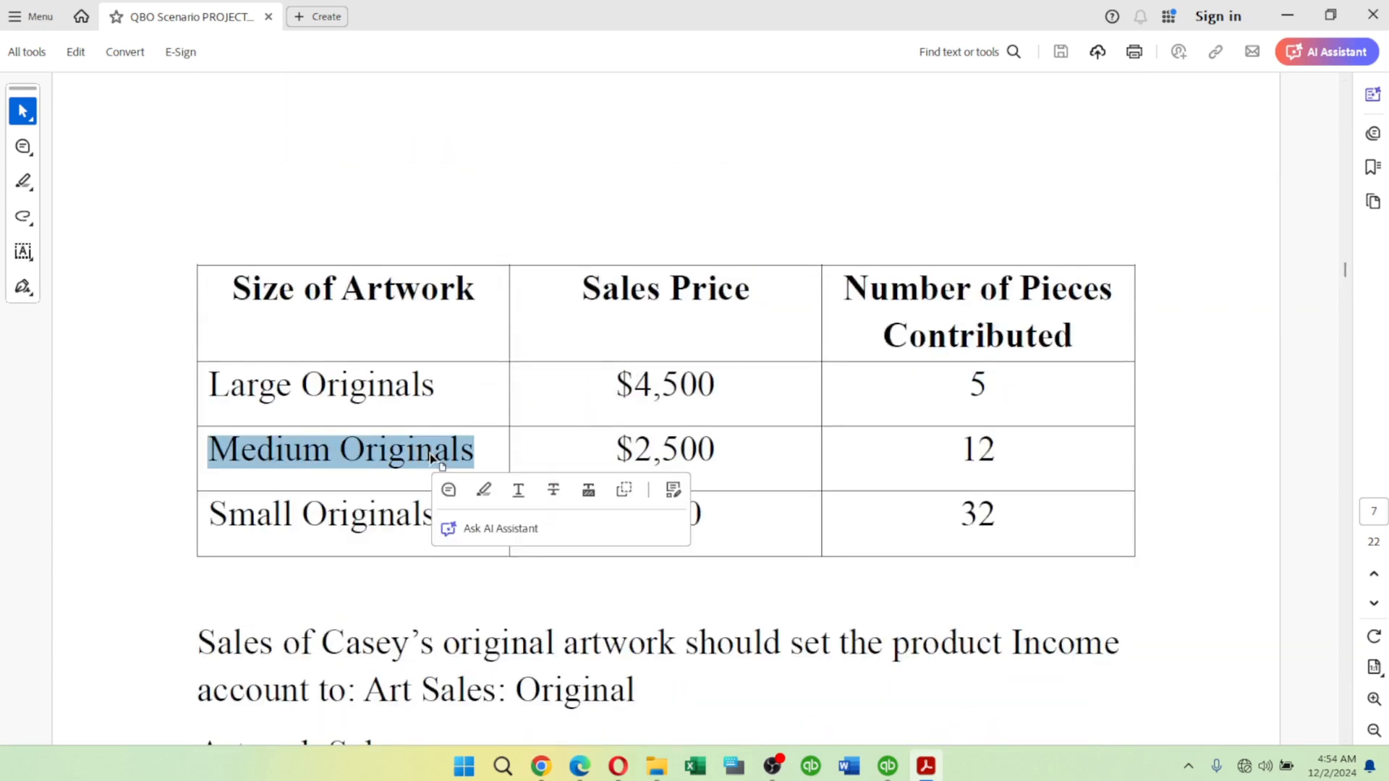
{"action": "key", "text": "alt+Tab"}
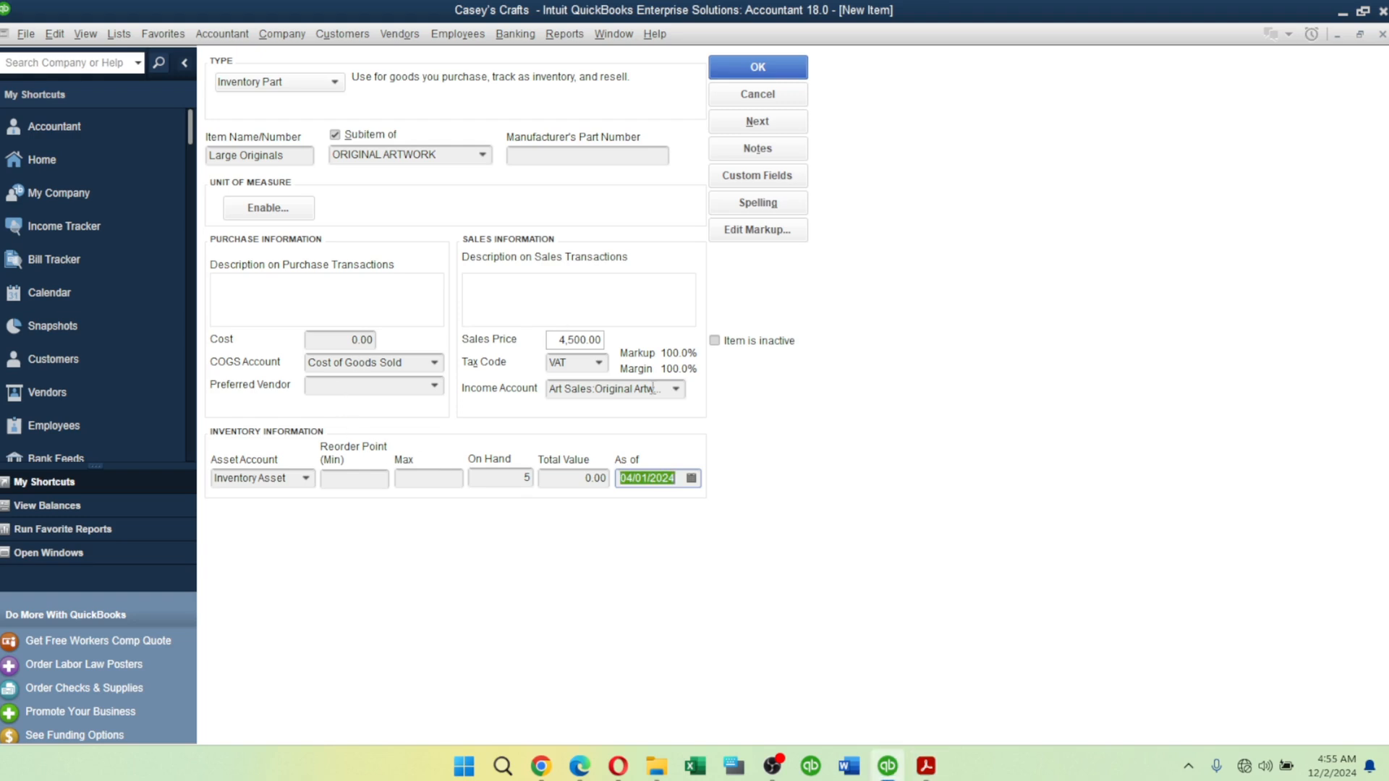
{"action": "left_click", "coordinate": [765, 117]}
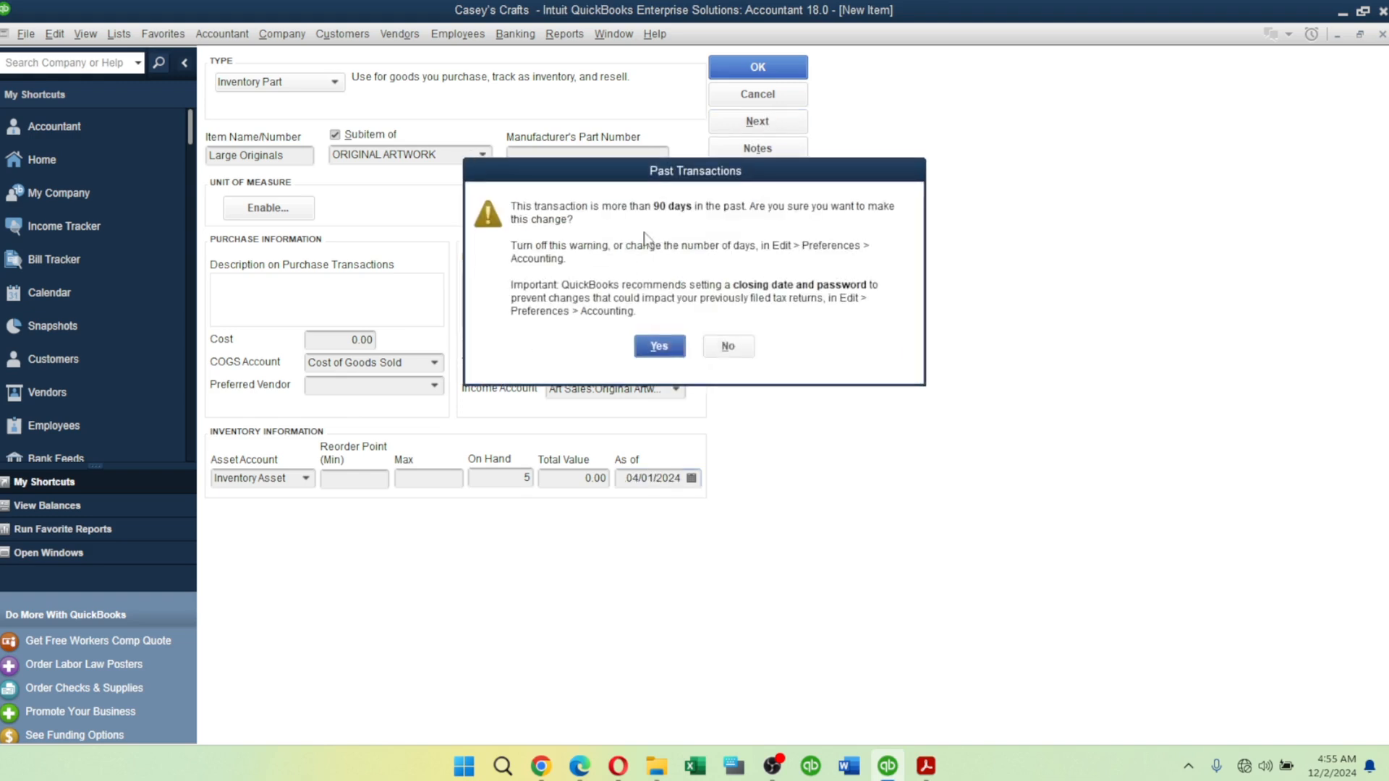
{"action": "left_click", "coordinate": [659, 347]}
{"action": "left_click", "coordinate": [659, 347]}
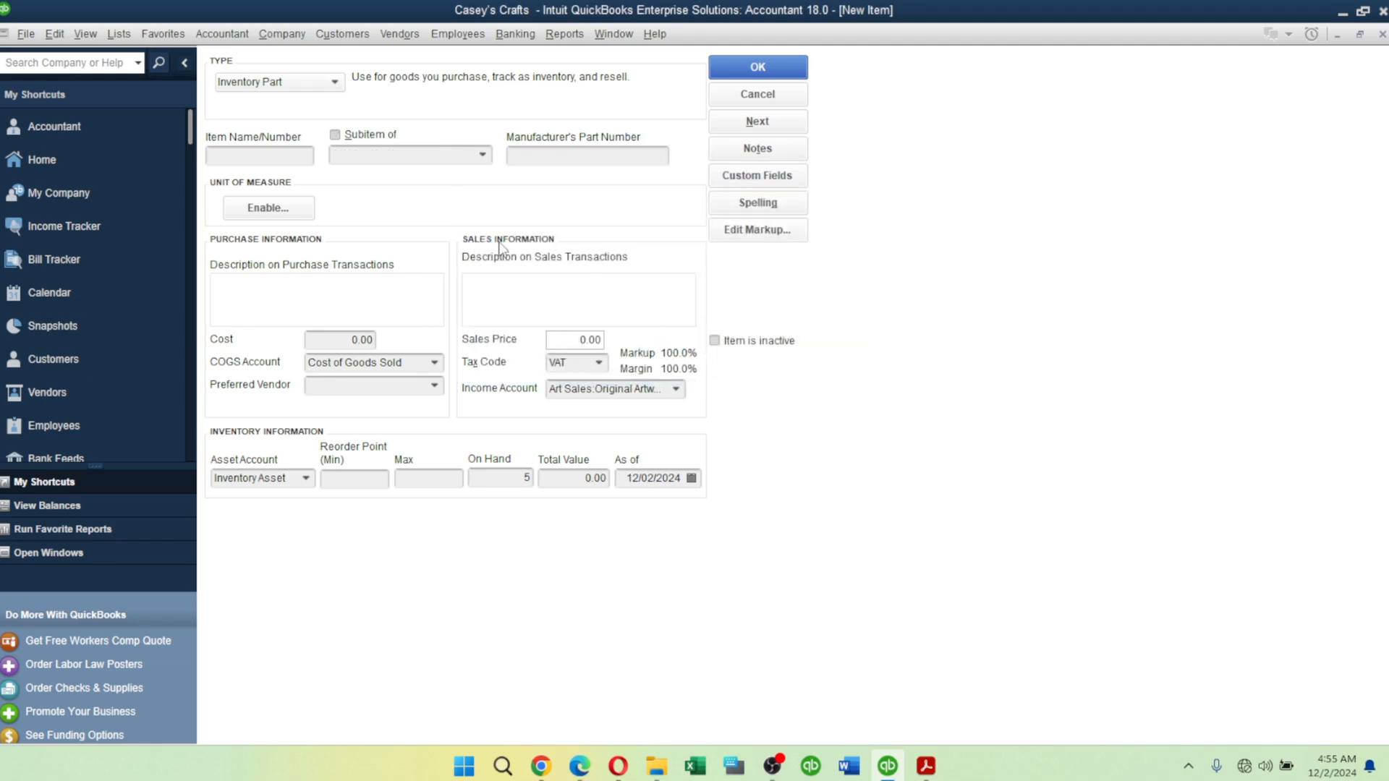
Name the new inventory part Medium Originals and make it a subitem of ORIGINAL ARTWORK.
{"action": "left_click", "coordinate": [271, 154]}
{"action": "type", "text": "Medium Originals"}
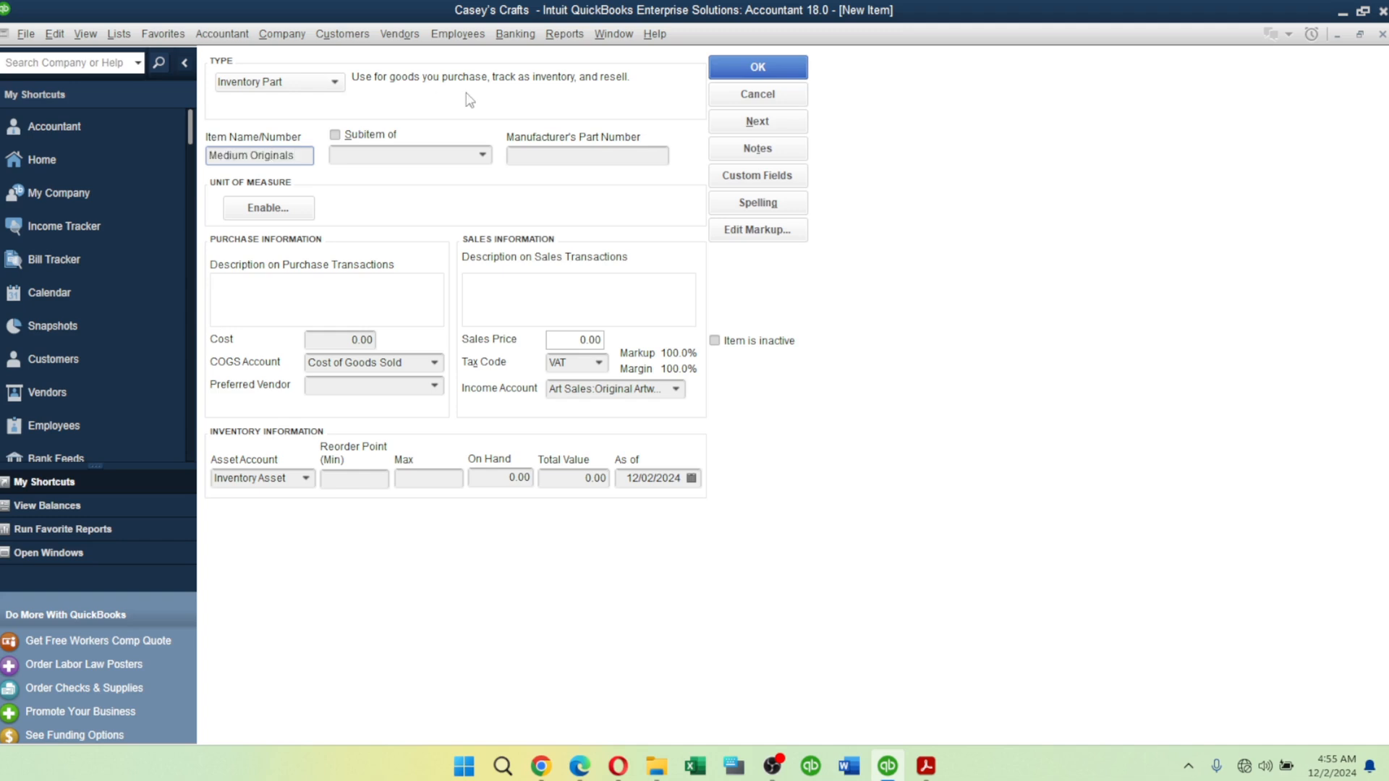
{"action": "left_click", "coordinate": [397, 136]}
{"action": "left_click", "coordinate": [483, 154]}
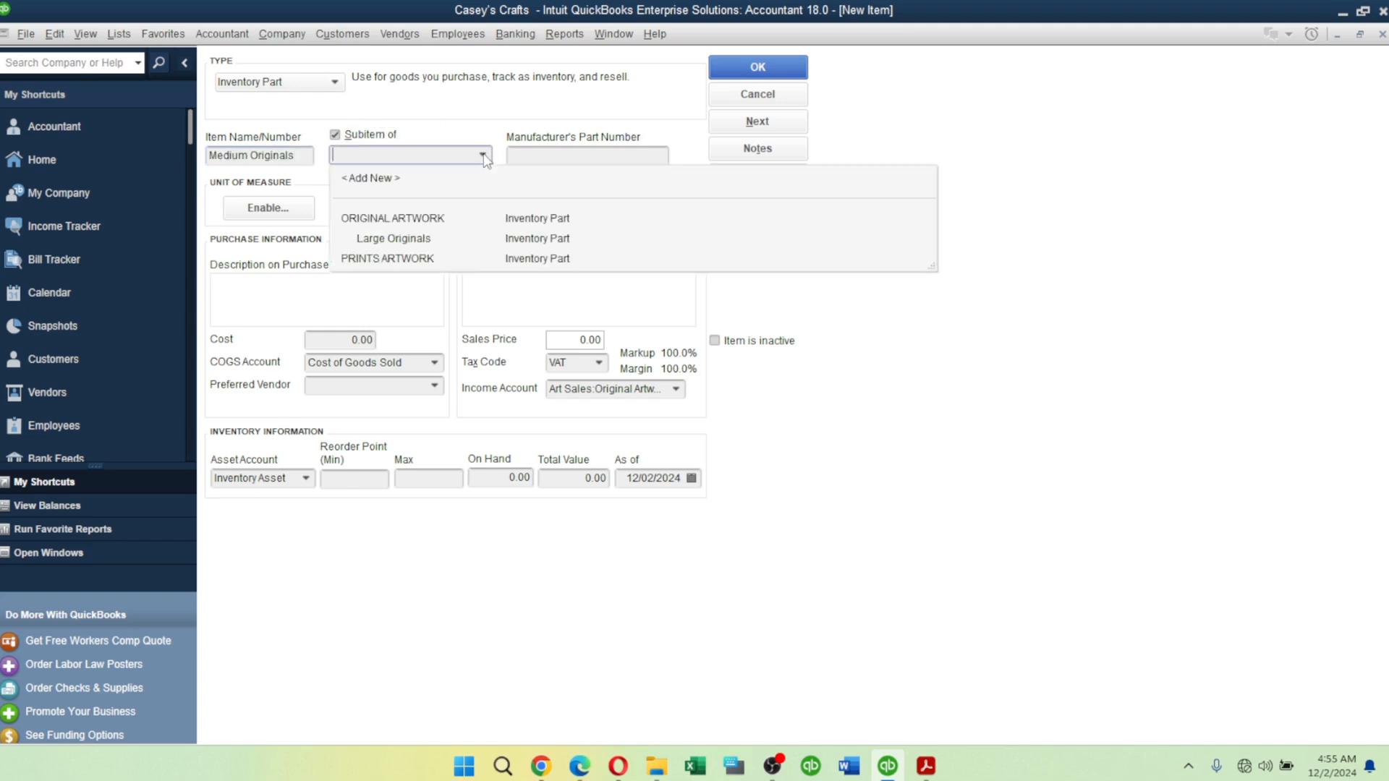
{"action": "left_click", "coordinate": [411, 214]}
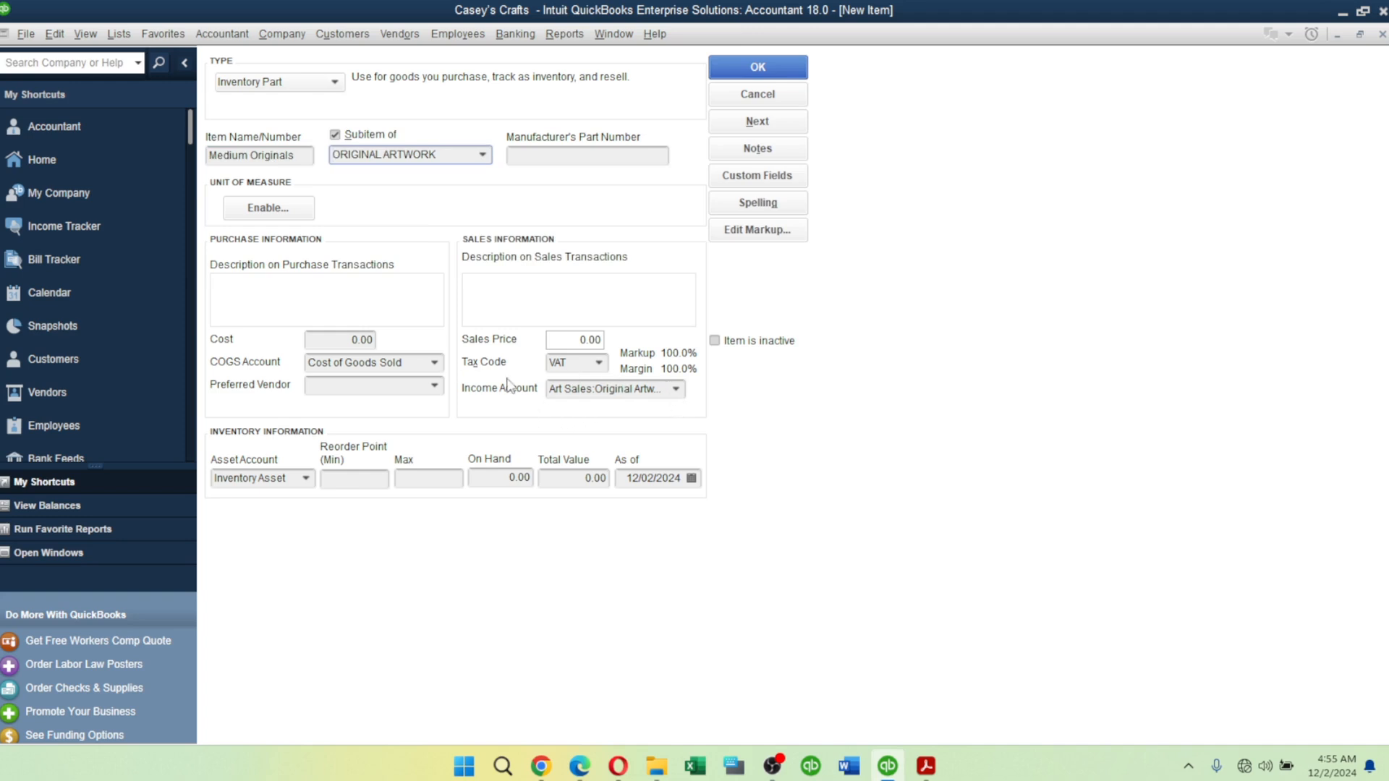
Check the Medium Originals price in the PDF table and set the QuickBooks item's sales price to 2,500.
{"action": "left_click", "coordinate": [570, 341]}
{"action": "key", "text": "alt+Tab"}
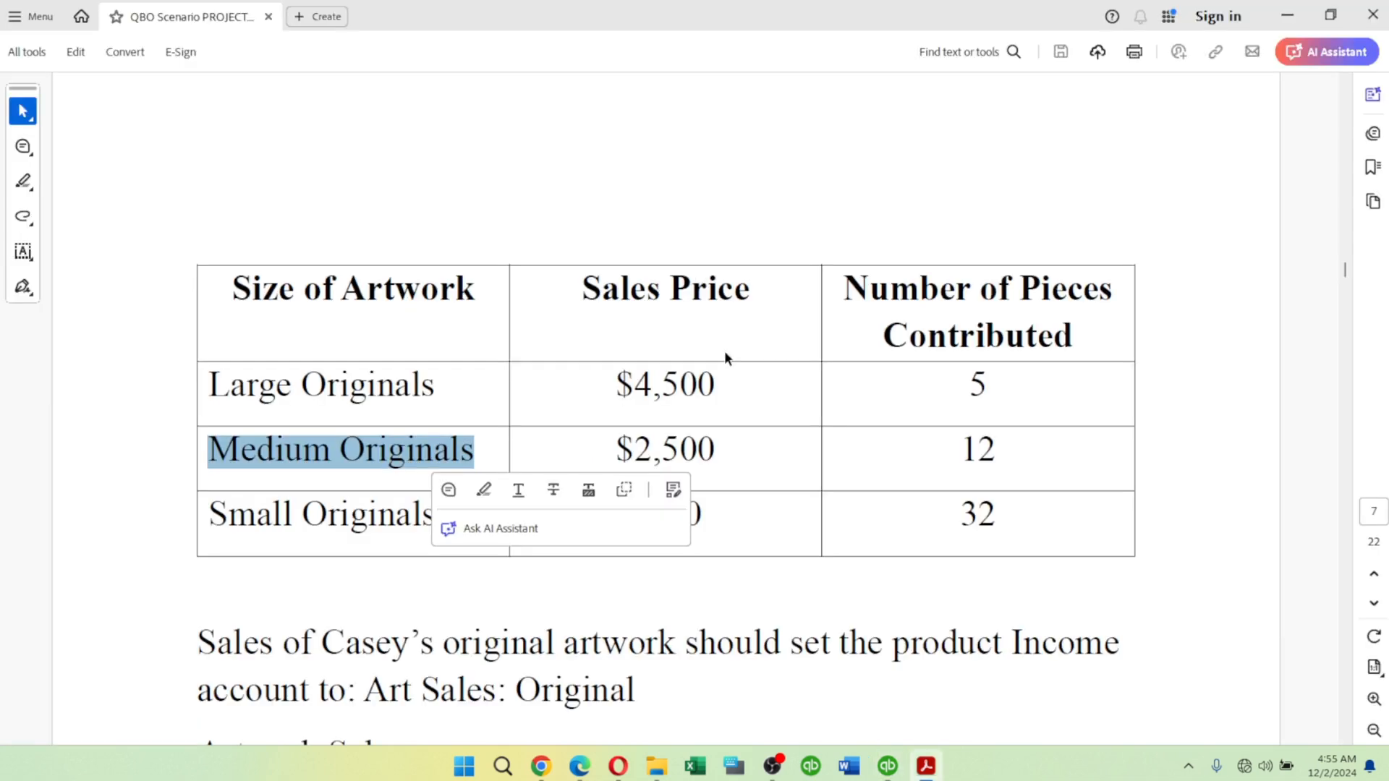
{"action": "key", "text": "alt+Tab"}
{"action": "type", "text": "2500"}
{"action": "key", "text": "Tab"}
{"action": "key", "text": "Tab"}
{"action": "key", "text": "Tab"}
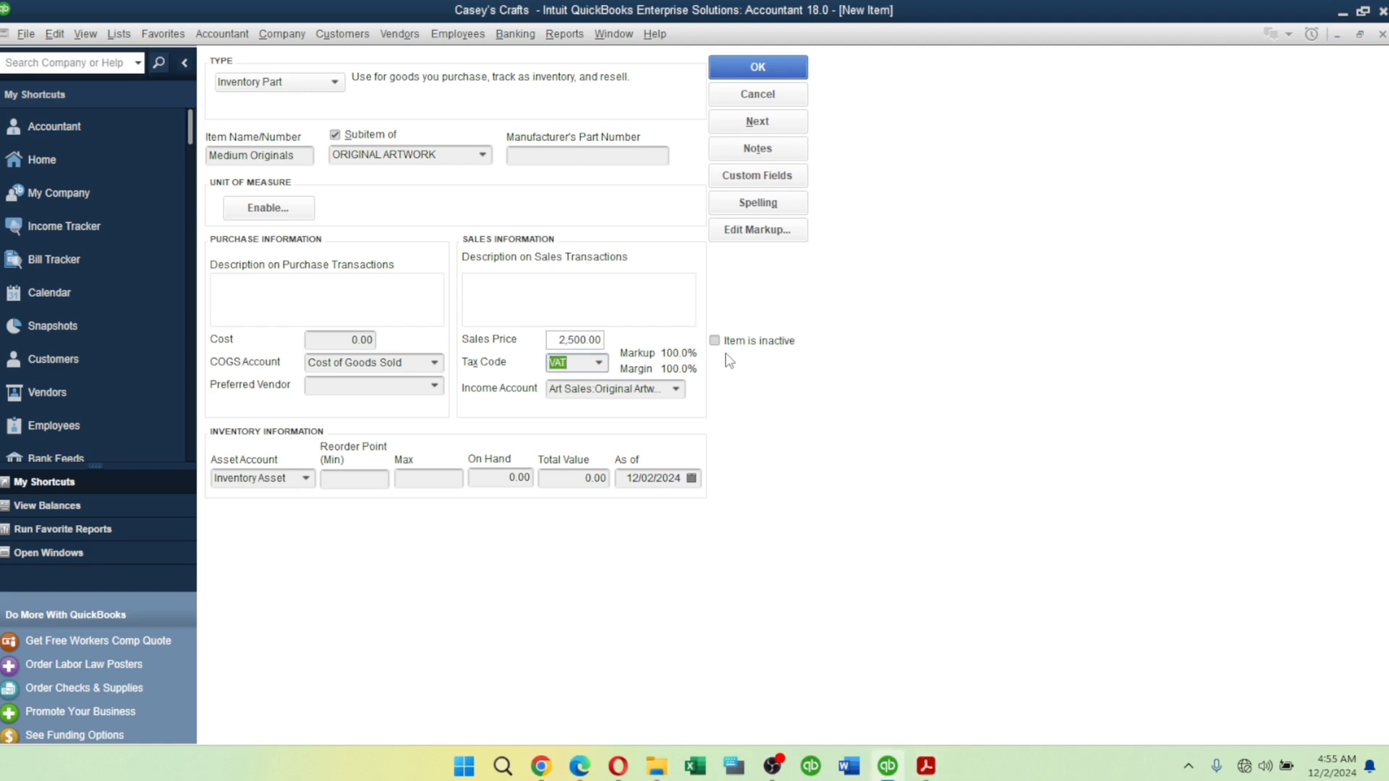
Set the Medium Originals item's On Hand quantity to 12.
{"action": "key", "text": "Tab"}
{"action": "key", "text": "Tab"}
{"action": "type", "text": "12"}
{"action": "key", "text": "Tab"}
{"action": "key", "text": "Tab"}
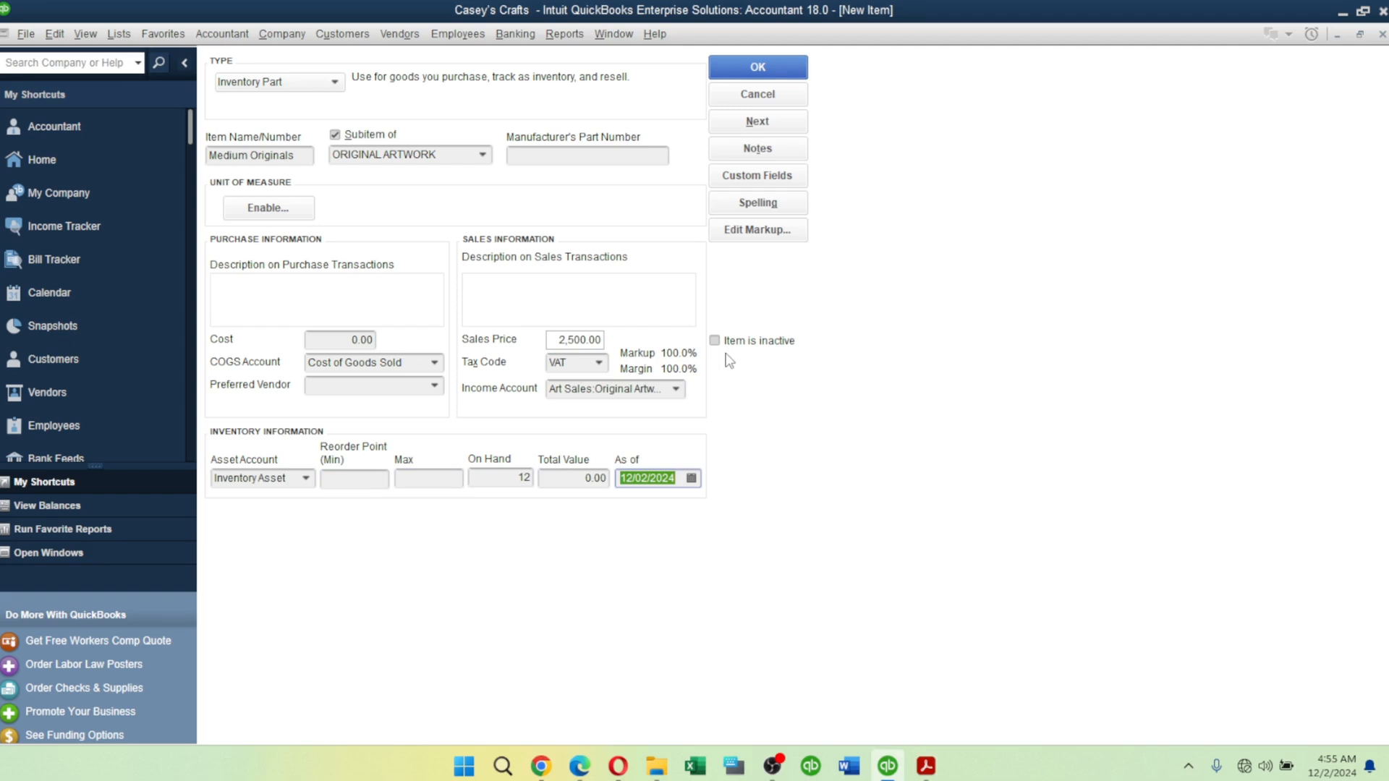
Set the Medium Originals item's as-of date to 04/01/2024 and save it, accepting the past date and starting another new item.
{"action": "left_click", "coordinate": [635, 479]}
{"action": "key", "text": "BackSpace"}
{"action": "type", "text": "04/"}
{"action": "key", "text": "BackSpace"}
{"action": "type", "text": "1"}
{"action": "left_click", "coordinate": [765, 124]}
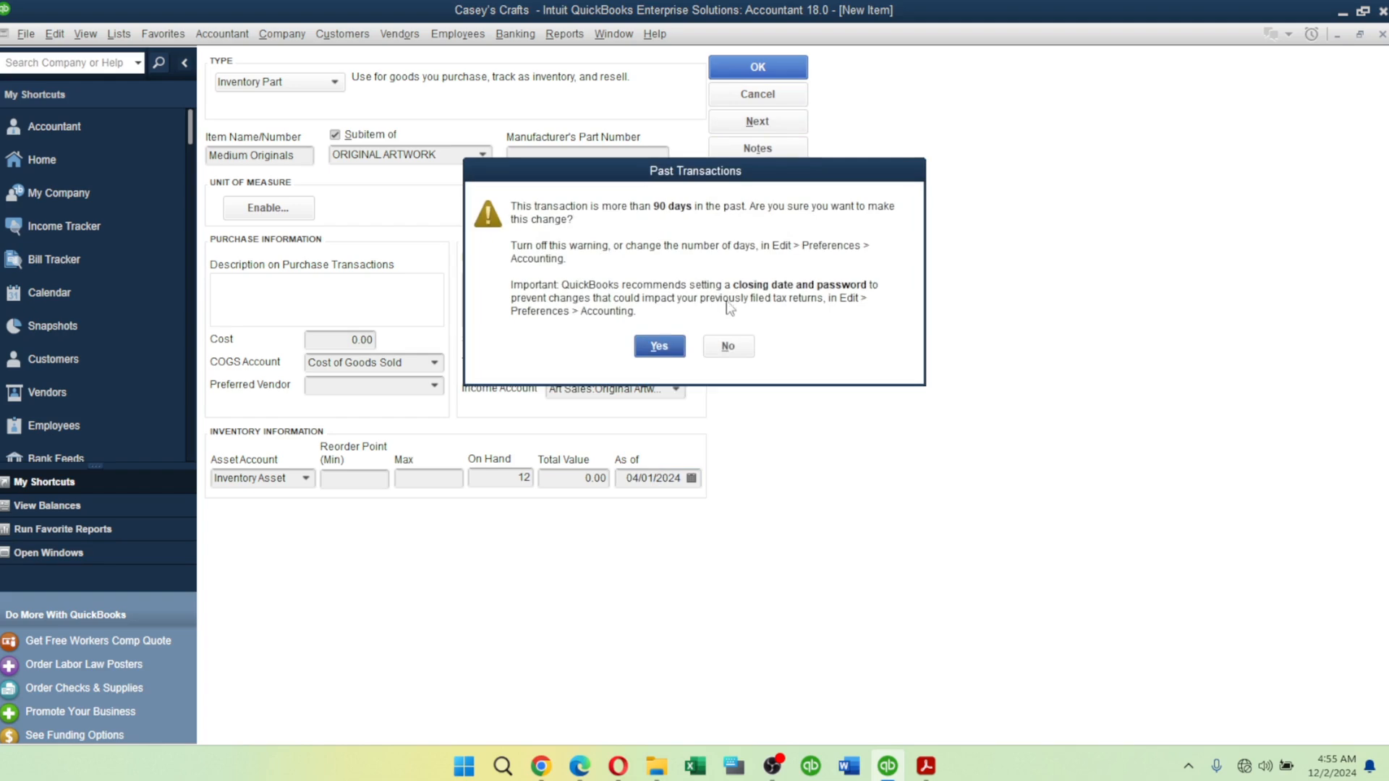
{"action": "left_click", "coordinate": [680, 346]}
Copy the Small Originals name from the PDF table and use it as the new QuickBooks item's name.
{"action": "key", "text": "alt+Tab"}
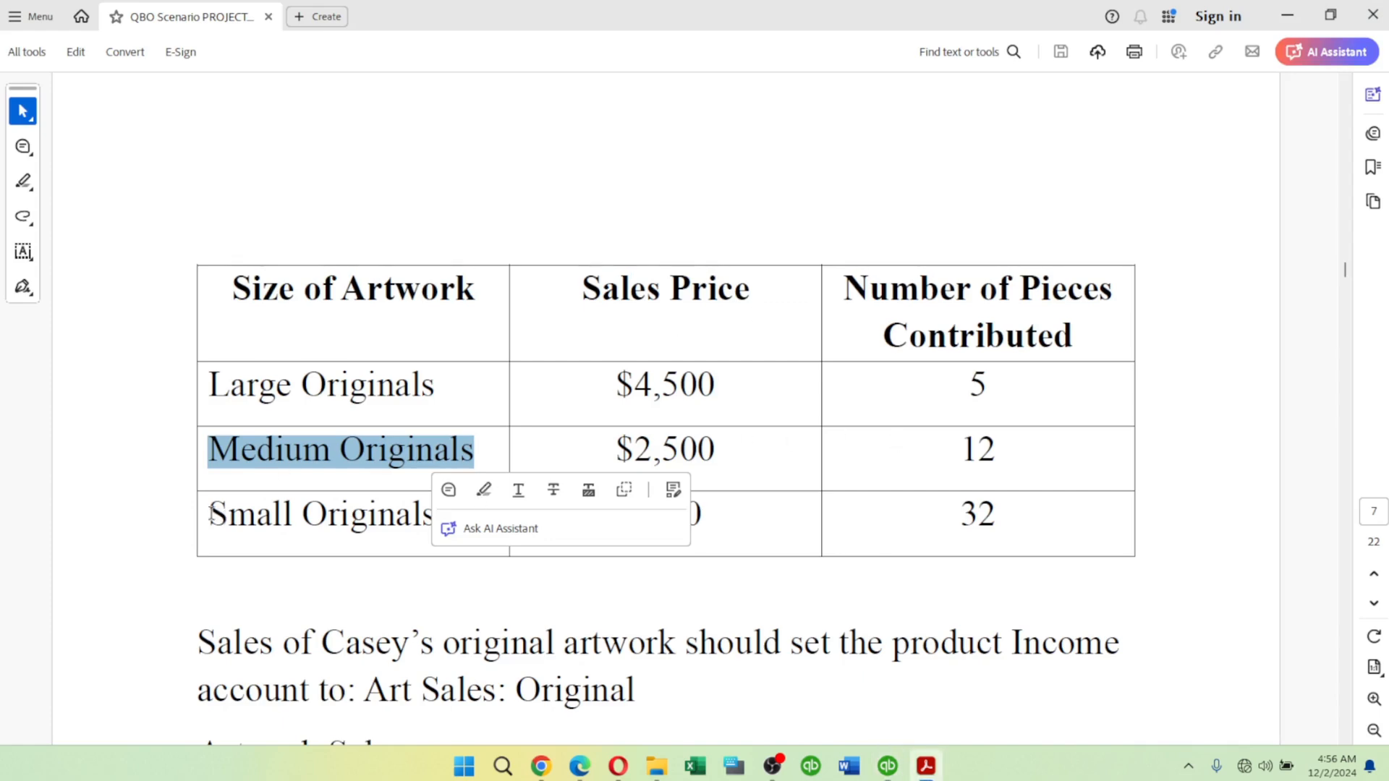
{"action": "left_click_drag", "start_coordinate": [209, 514], "coordinate": [402, 515]}
{"action": "key", "text": "ctrl+c"}
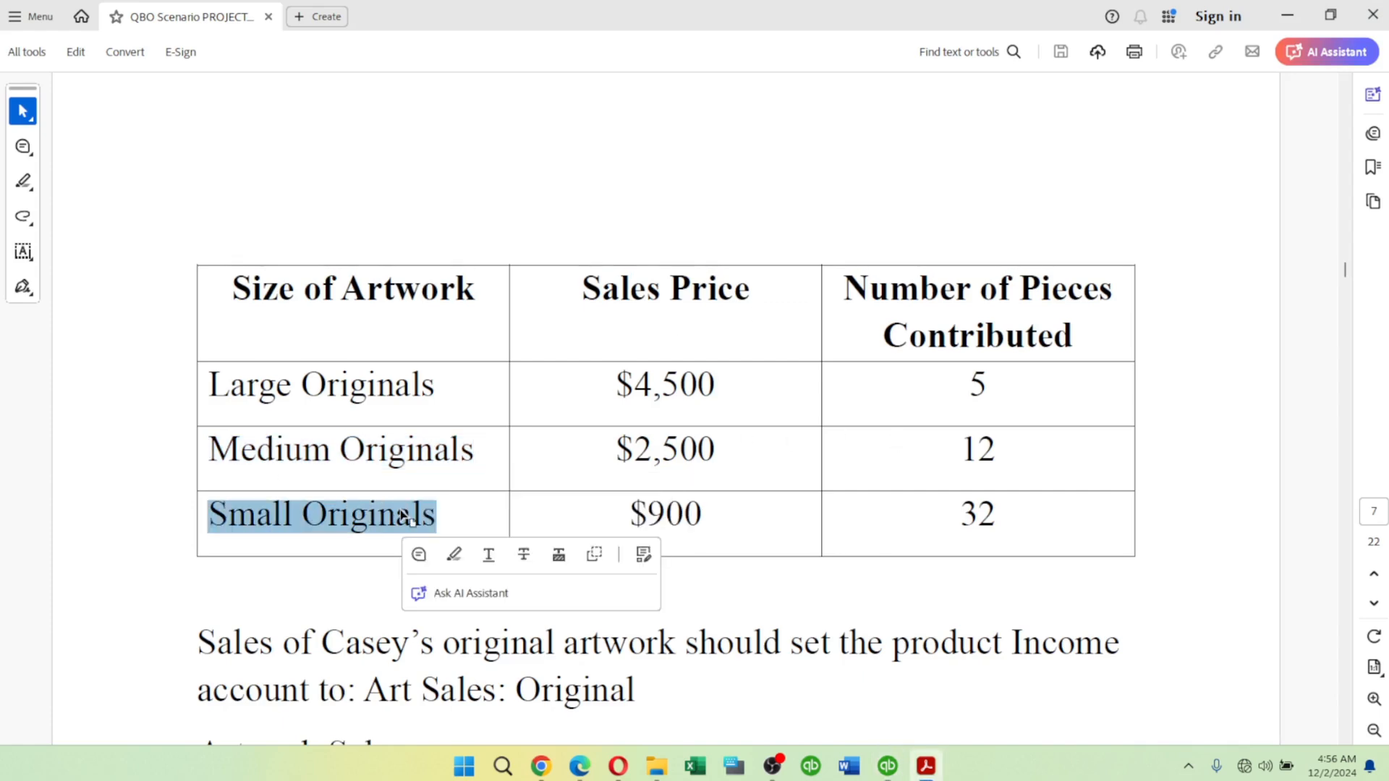
{"action": "key", "text": "alt+Tab"}
{"action": "key", "text": "Tab"}
{"action": "key", "text": "Tab"}
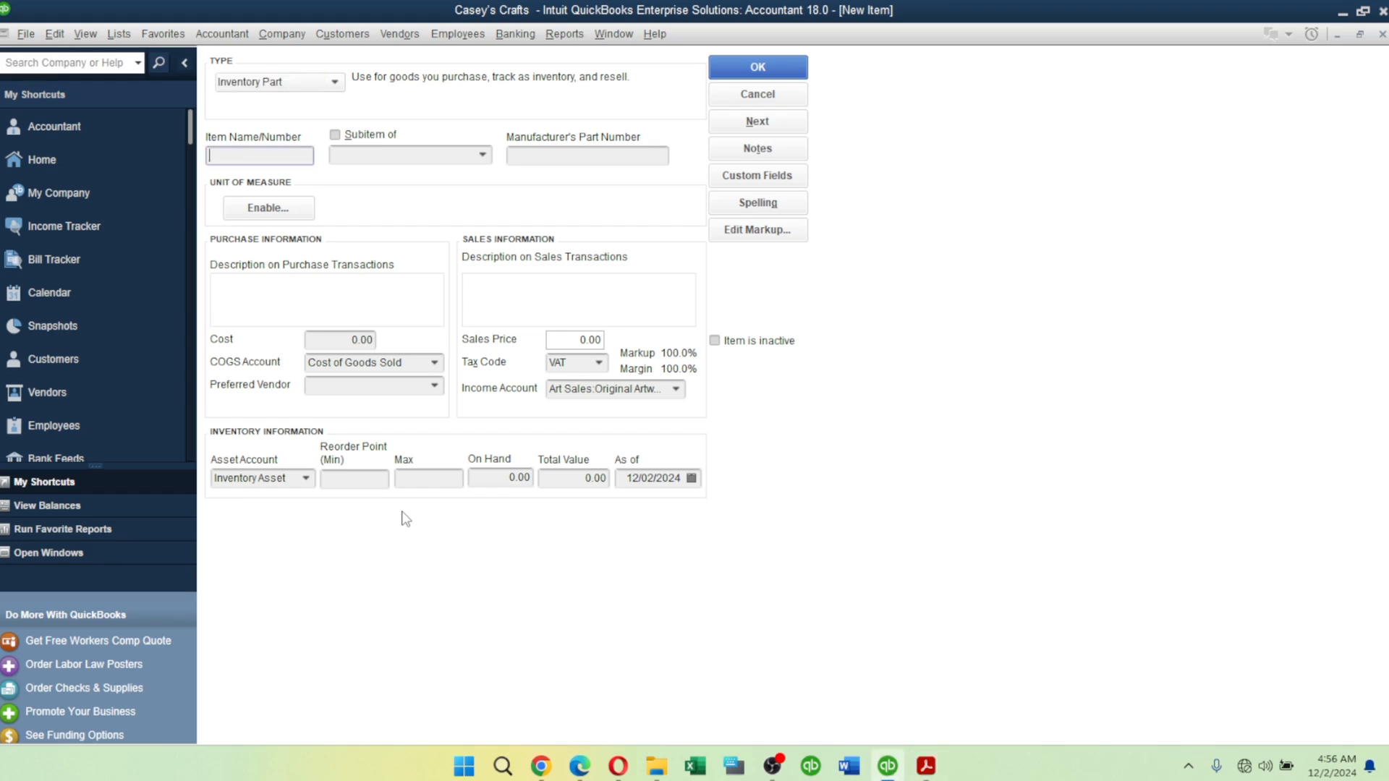
{"action": "key", "text": "alt+Tab"}
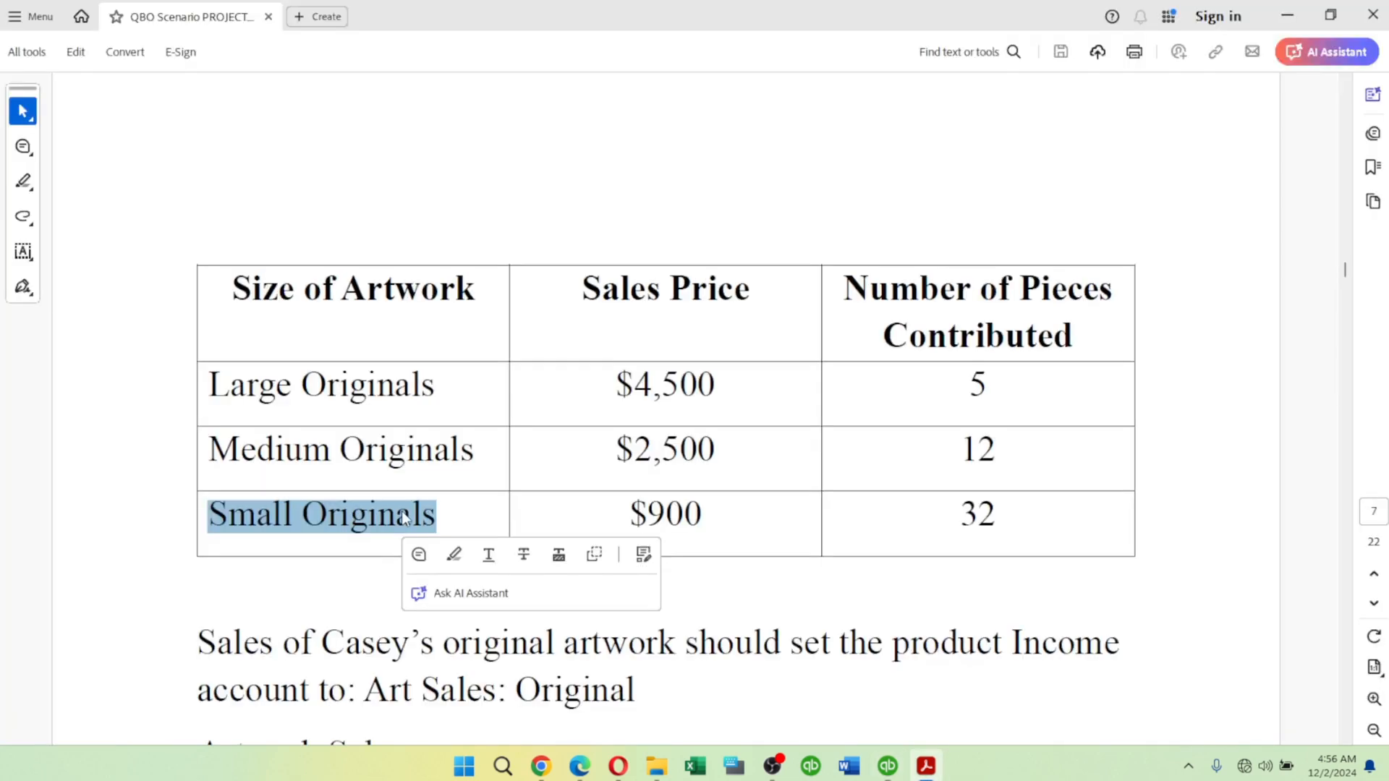
{"action": "key", "text": "alt+Tab"}
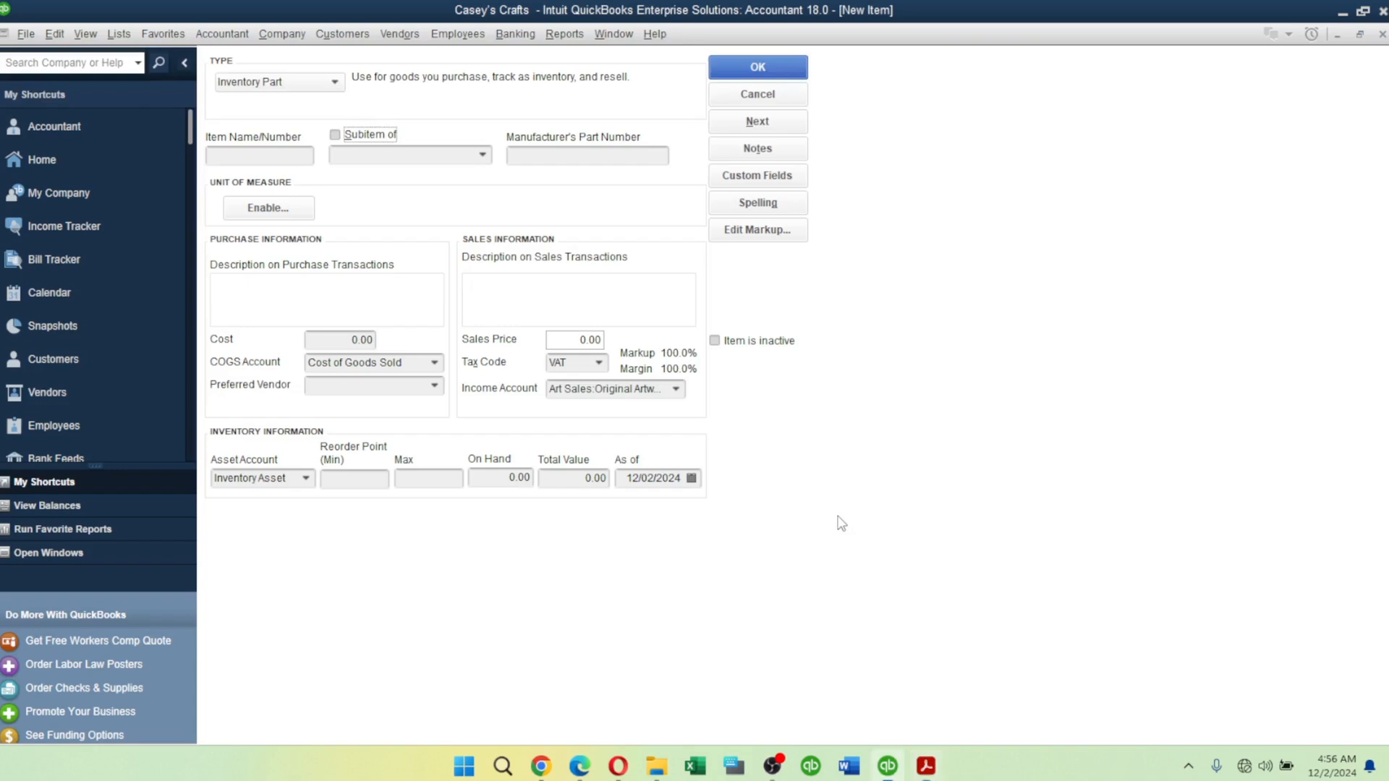
{"action": "left_click", "coordinate": [266, 154]}
{"action": "key", "text": "ctrl+v"}
{"action": "key", "text": "alt+Tab"}
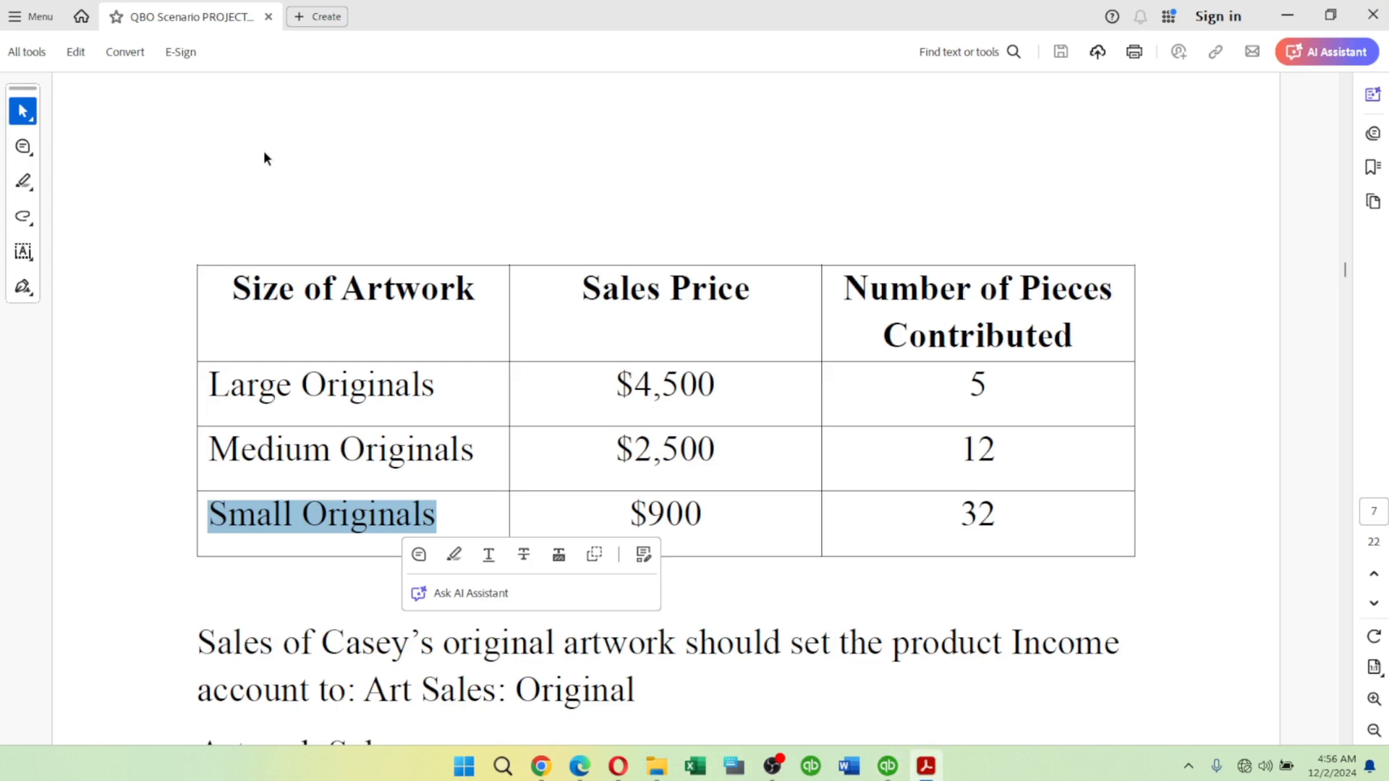
{"action": "key", "text": "alt+Tab"}
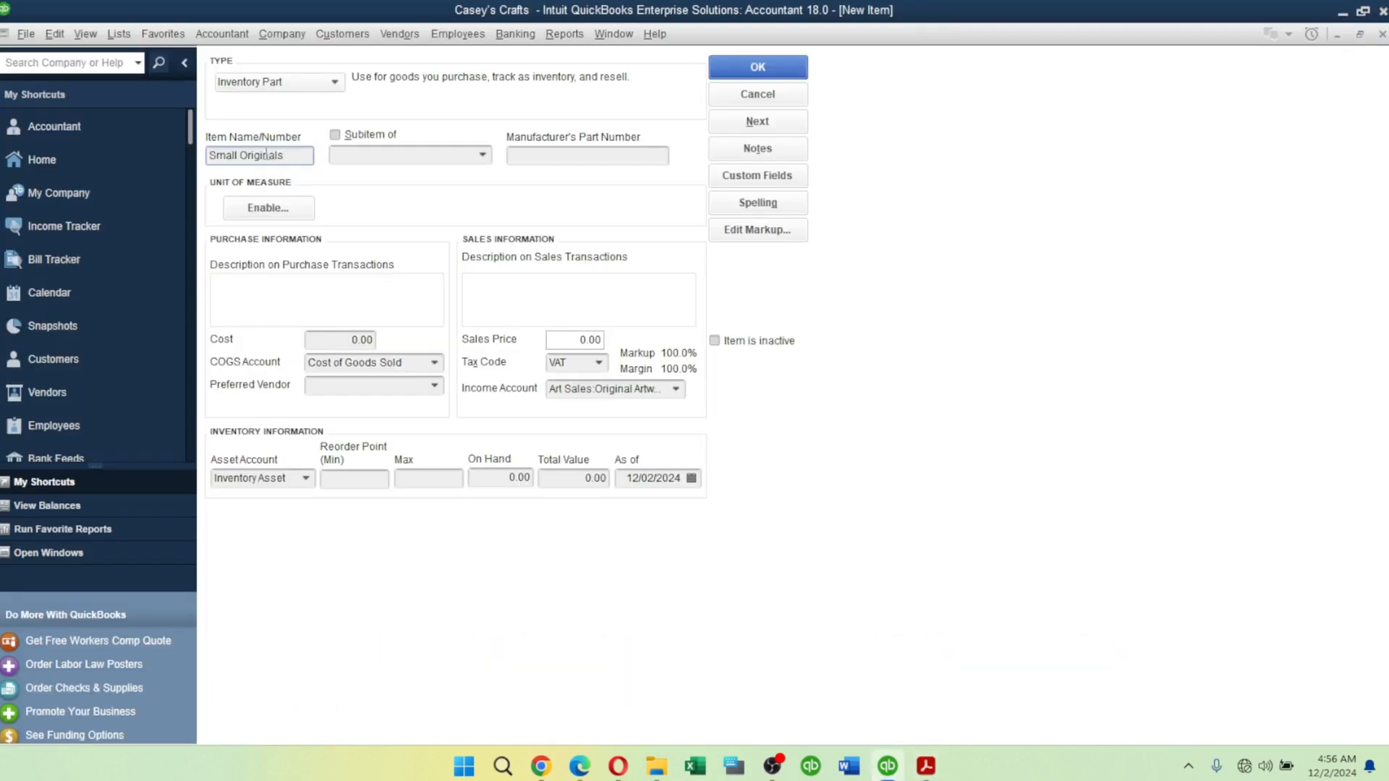
Make the Small Originals item a subitem of ORIGINAL ARTWORK.
{"action": "left_click", "coordinate": [386, 135]}
{"action": "left_click", "coordinate": [482, 154]}
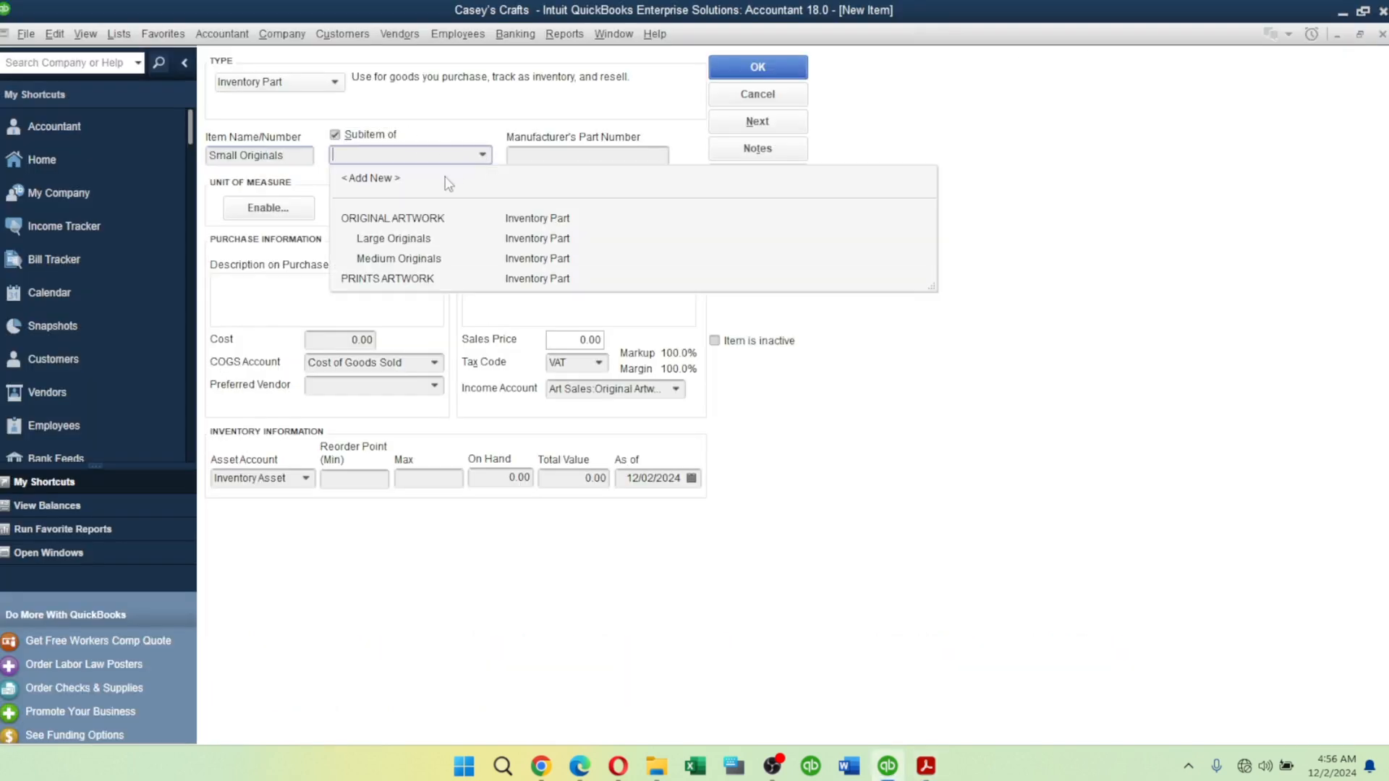
{"action": "left_click", "coordinate": [428, 219]}
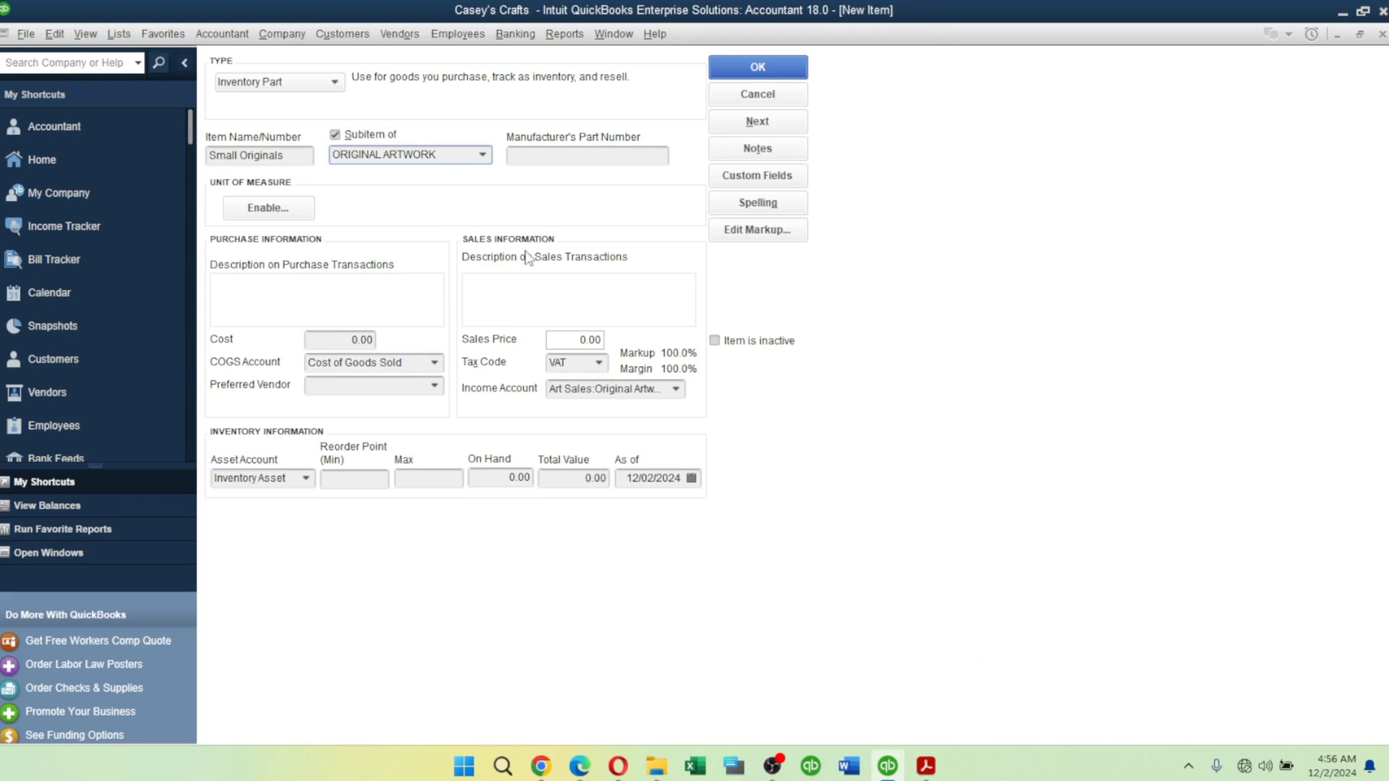
Check the Small Originals price in the PDF table and set the QuickBooks item's sales price to 900.
{"action": "key", "text": "Tab"}
{"action": "key", "text": "Tab"}
{"action": "key", "text": "Tab"}
{"action": "key", "text": "Tab"}
{"action": "key", "text": "Tab"}
{"action": "key", "text": "Tab"}
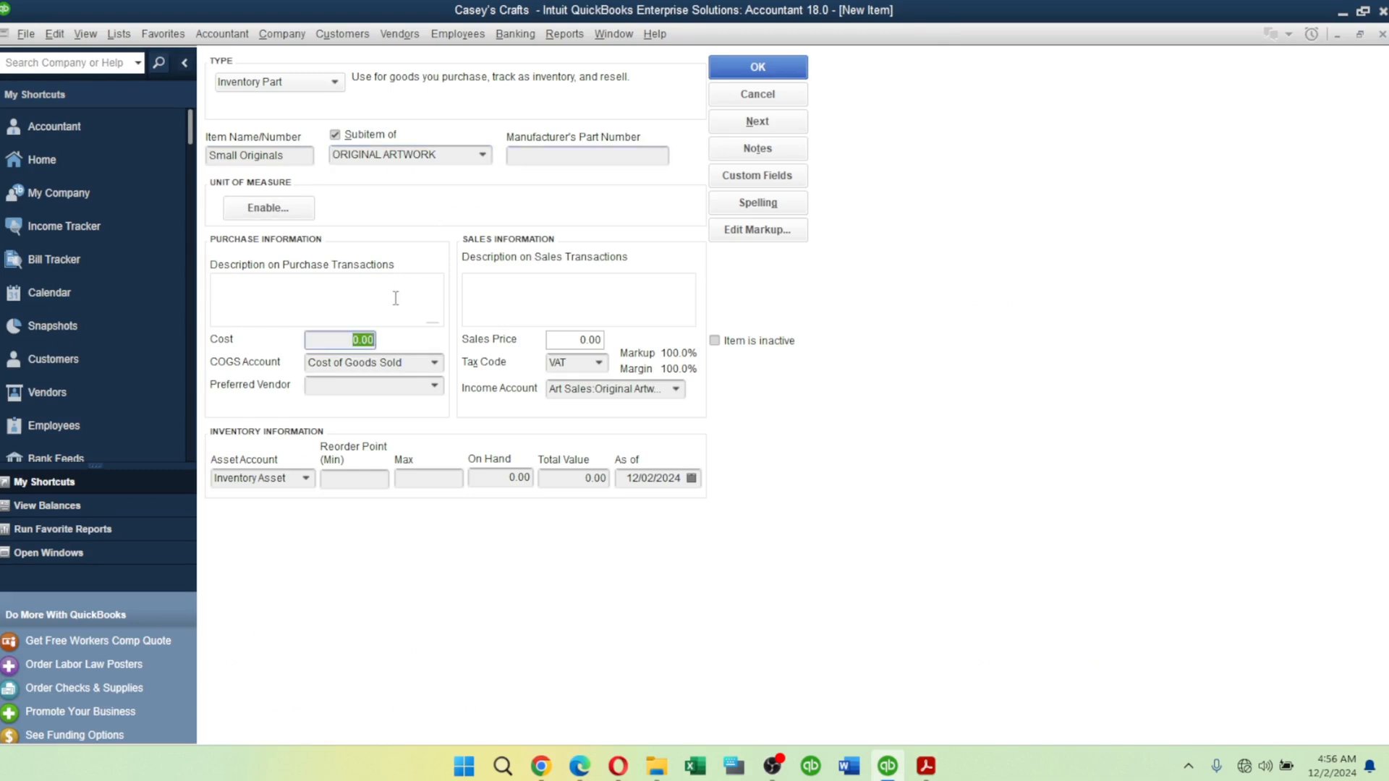
{"action": "key", "text": "Tab"}
{"action": "key", "text": "alt+Tab"}
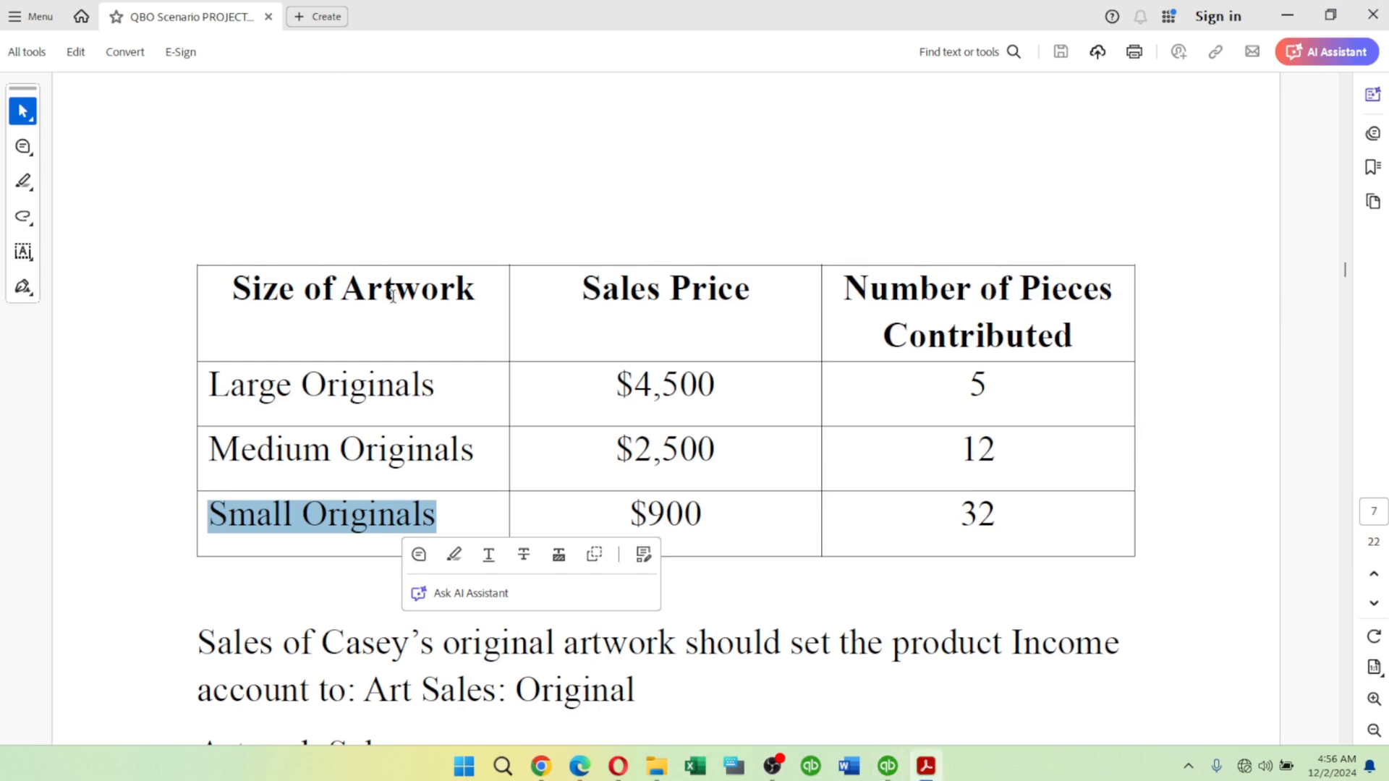
{"action": "key", "text": "alt+Tab"}
{"action": "type", "text": "900"}
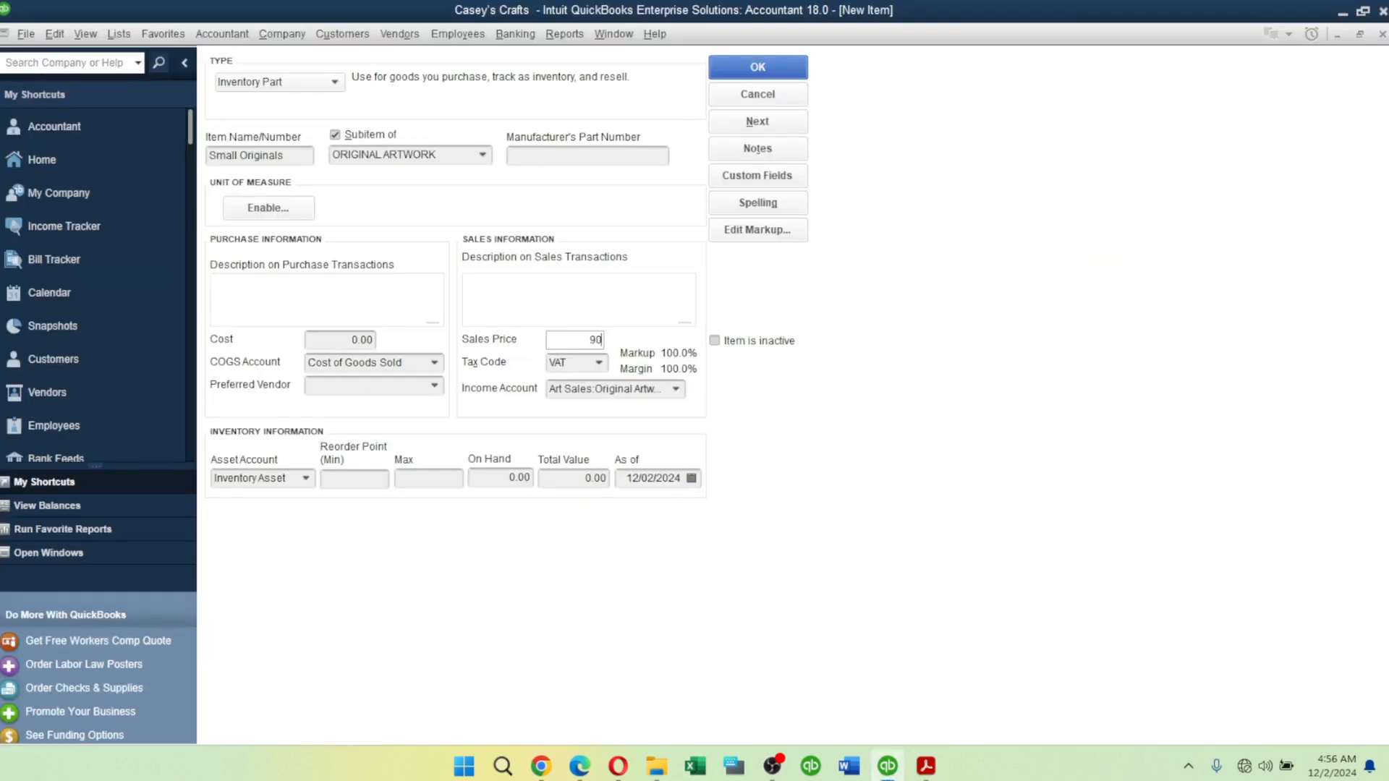
Set the Small Originals item's On Hand quantity to 32, keeping the Original Artwork income account.
{"action": "key", "text": "Tab"}
{"action": "key", "text": "Tab"}
{"action": "key", "text": "Tab"}
{"action": "key", "text": "Tab"}
{"action": "key", "text": "Tab"}
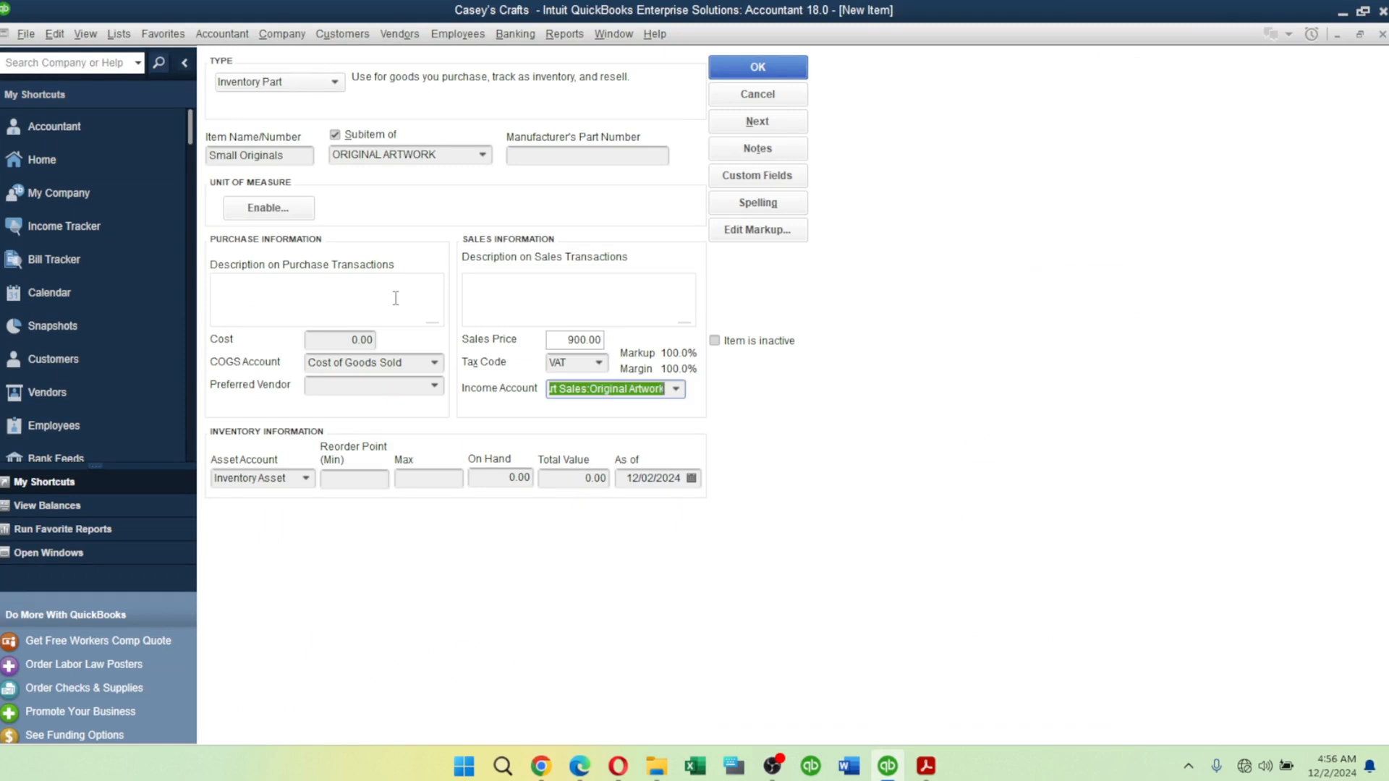
{"action": "key", "text": "Tab"}
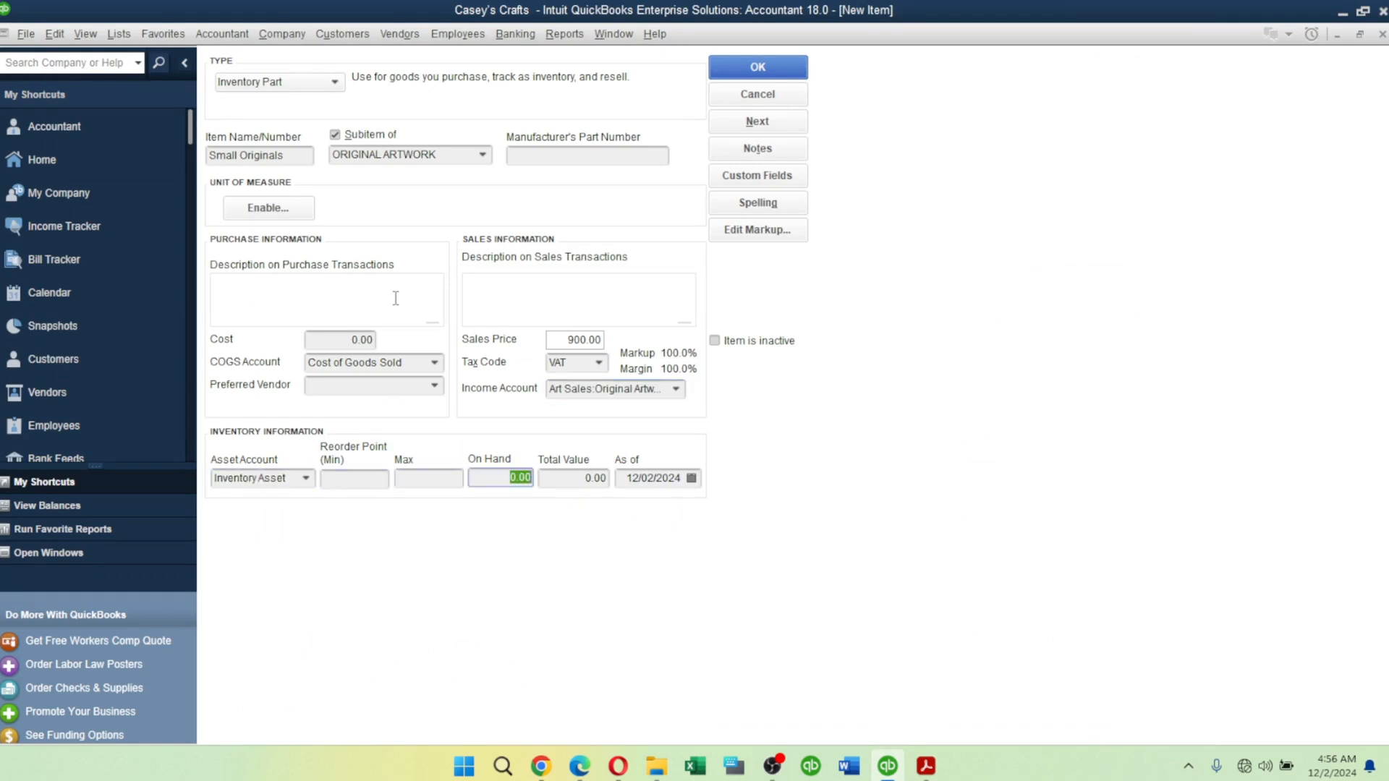
{"action": "type", "text": "32"}
{"action": "key", "text": "Tab"}
{"action": "key", "text": "Tab"}
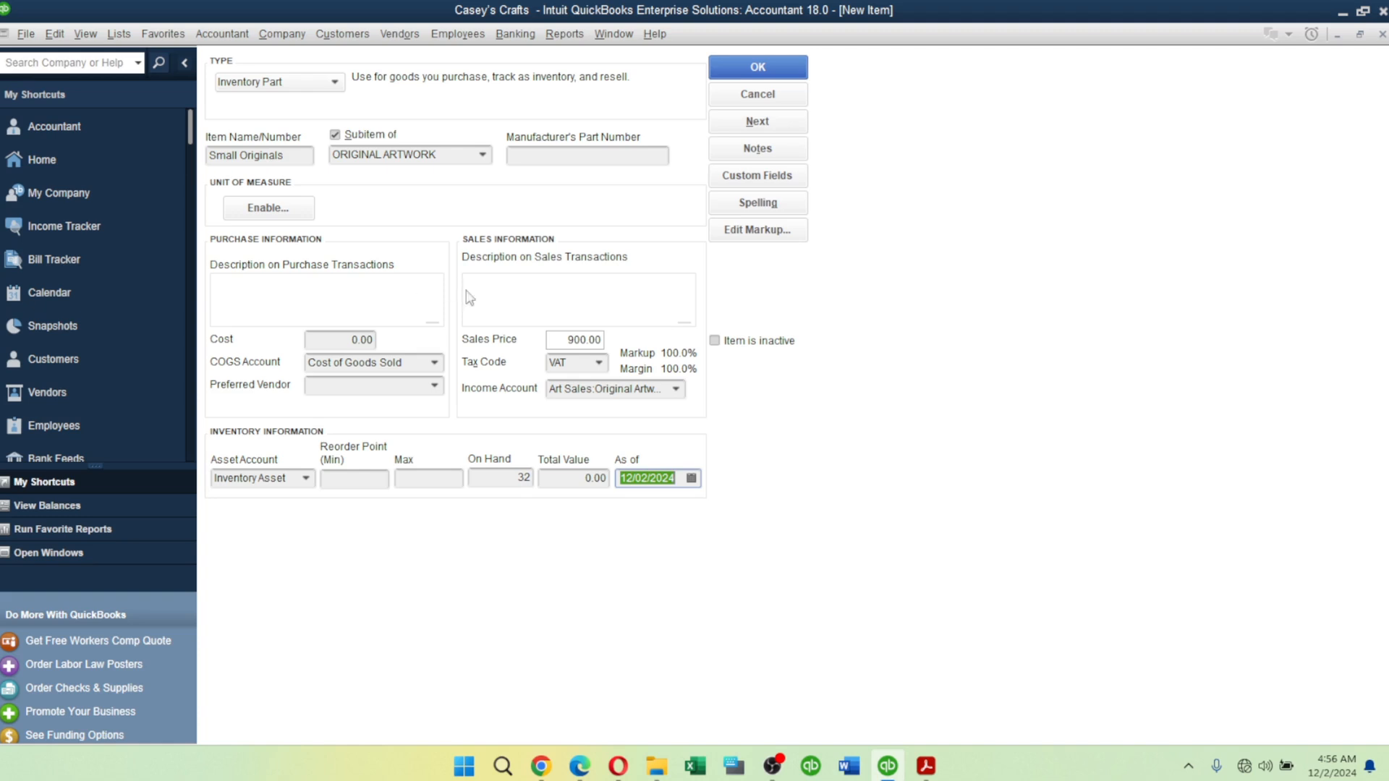
Set the Small Originals item's as-of date to 04/01/2024 and save it, accepting the past date and returning to the item list.
{"action": "left_click", "coordinate": [633, 485]}
{"action": "key", "text": "BackSpace"}
{"action": "key", "text": "BackSpace"}
{"action": "type", "text": "04"}
{"action": "key", "text": "BackSpace"}
{"action": "type", "text": "1"}
{"action": "left_click", "coordinate": [759, 73]}
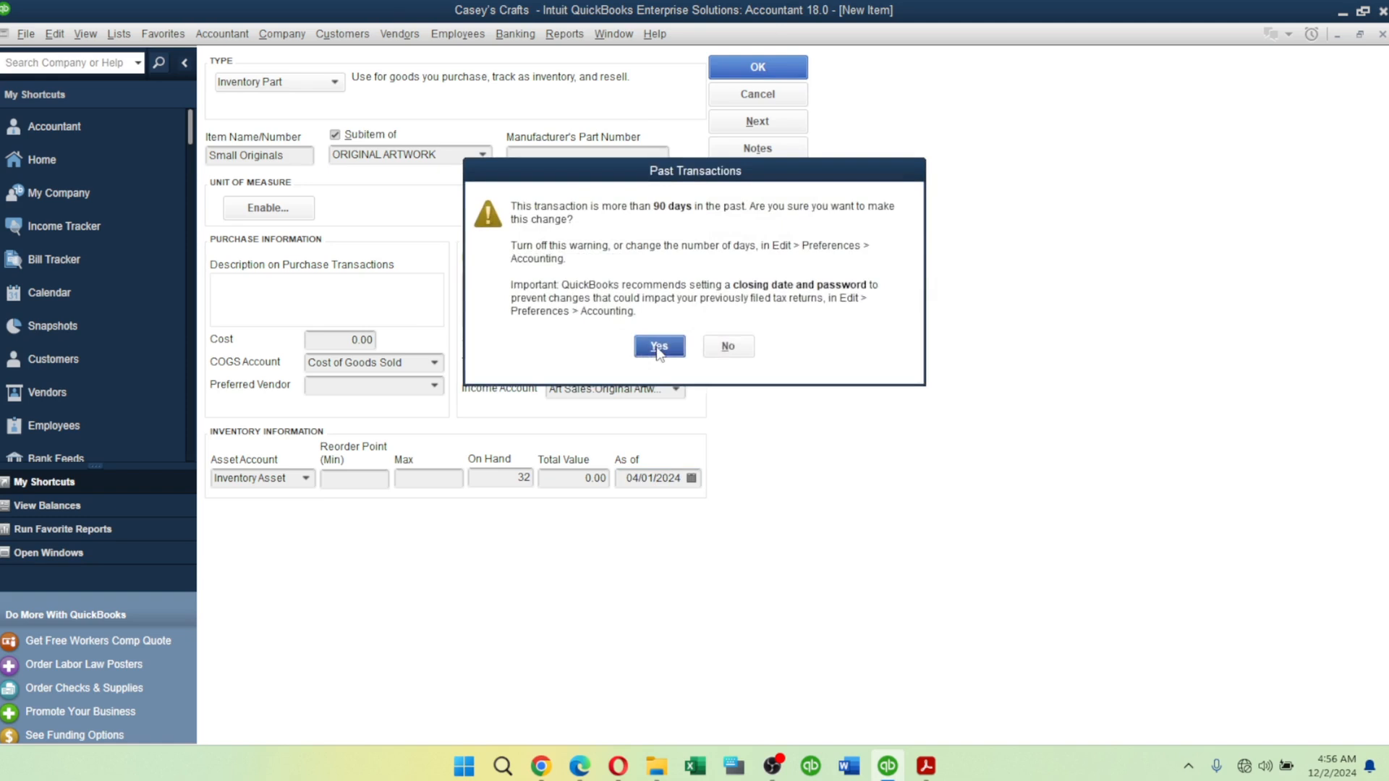
{"action": "left_click", "coordinate": [658, 347]}
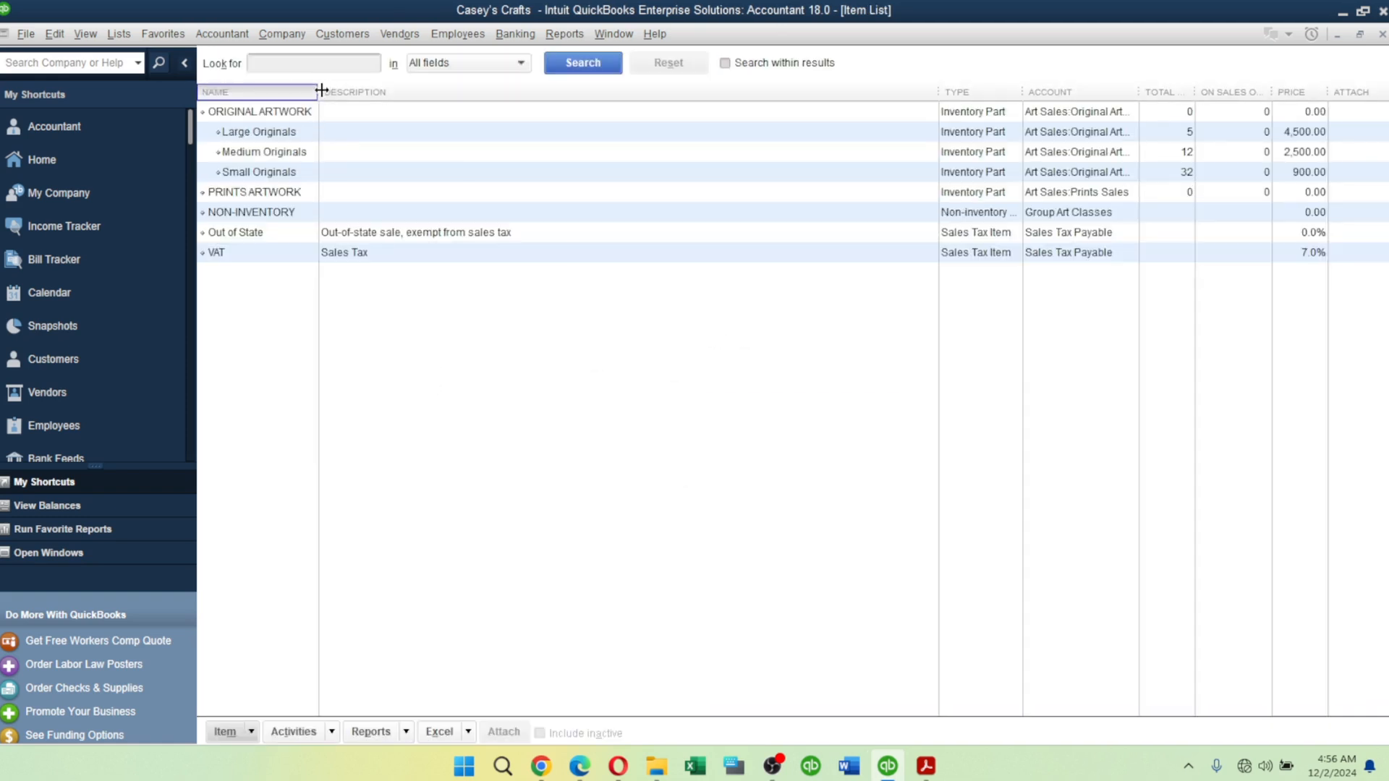
Widen the item list's Name column to roughly the width needed for long item names.
{"action": "left_click_drag", "start_coordinate": [314, 96], "coordinate": [496, 108]}
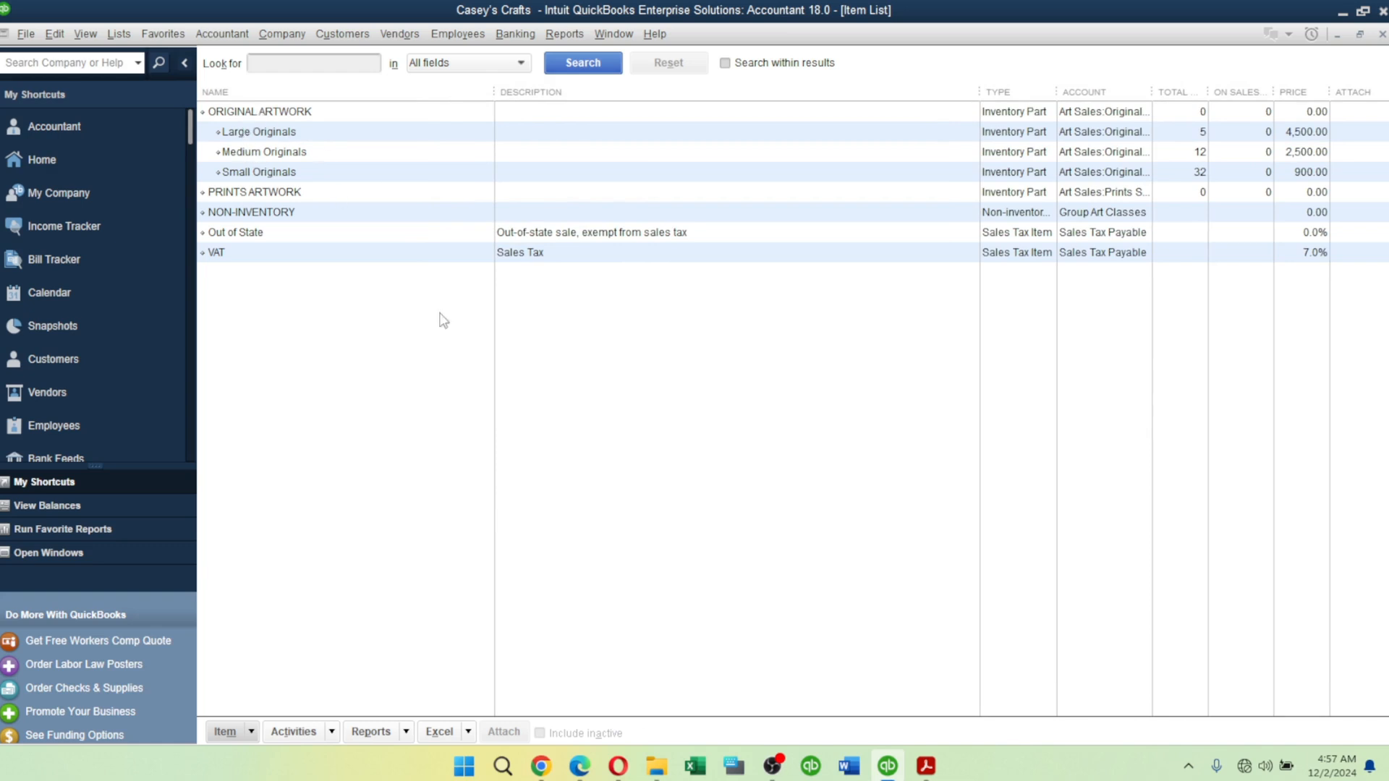
Switch to the project PDF and read the original artwork income account and cost instructions through to Table 3 on print costs and pricing.
{"action": "key", "text": "alt+Tab"}
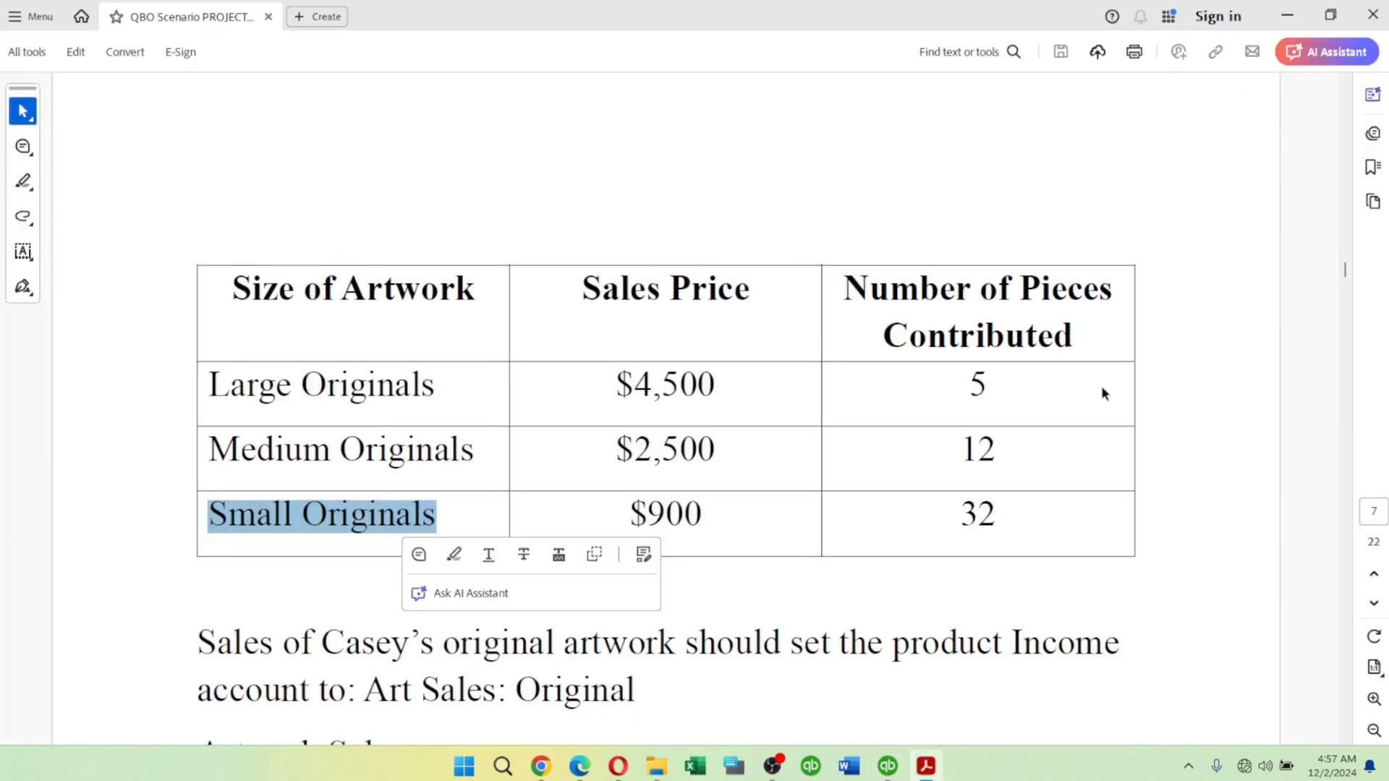
{"action": "left_click", "coordinate": [1287, 457]}
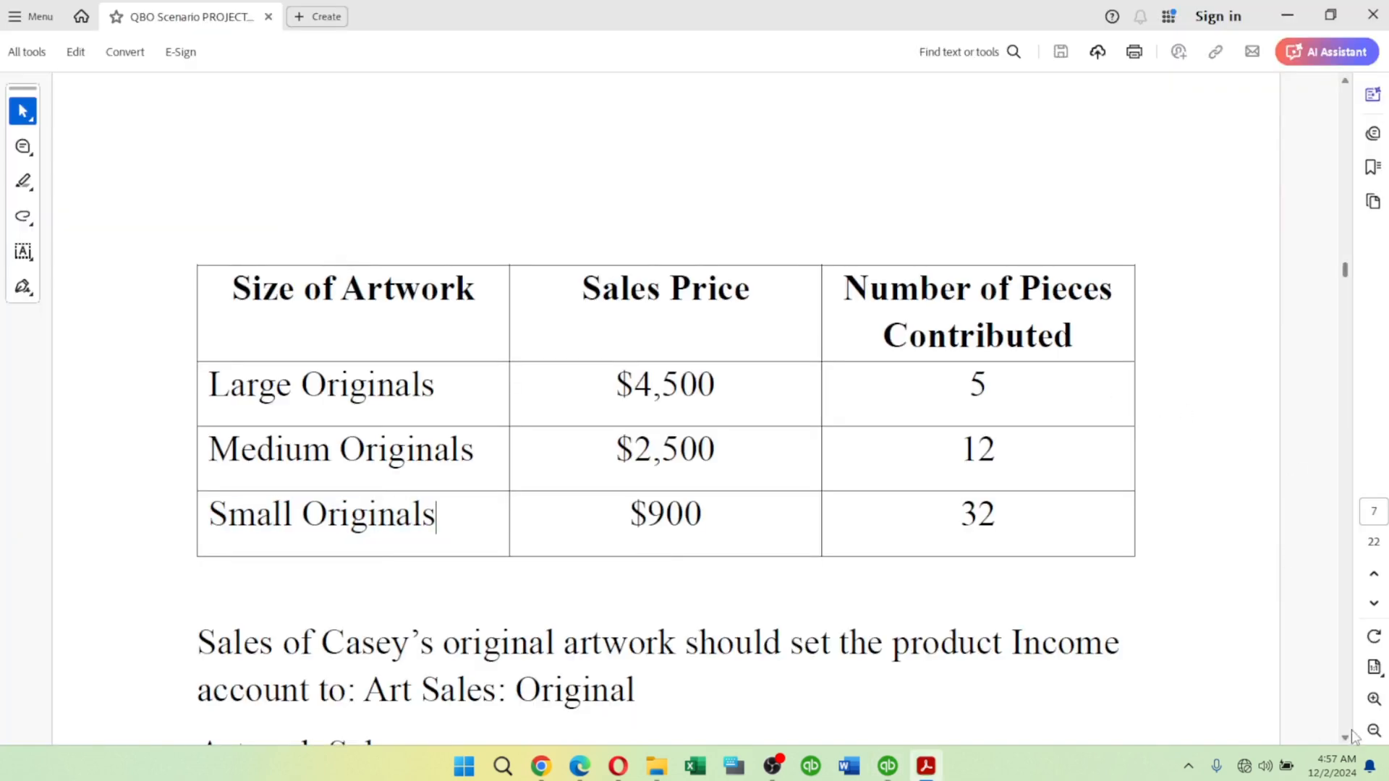
{"action": "scroll", "coordinate": [1347, 748], "scroll_direction": "down", "scroll_amount": 5}
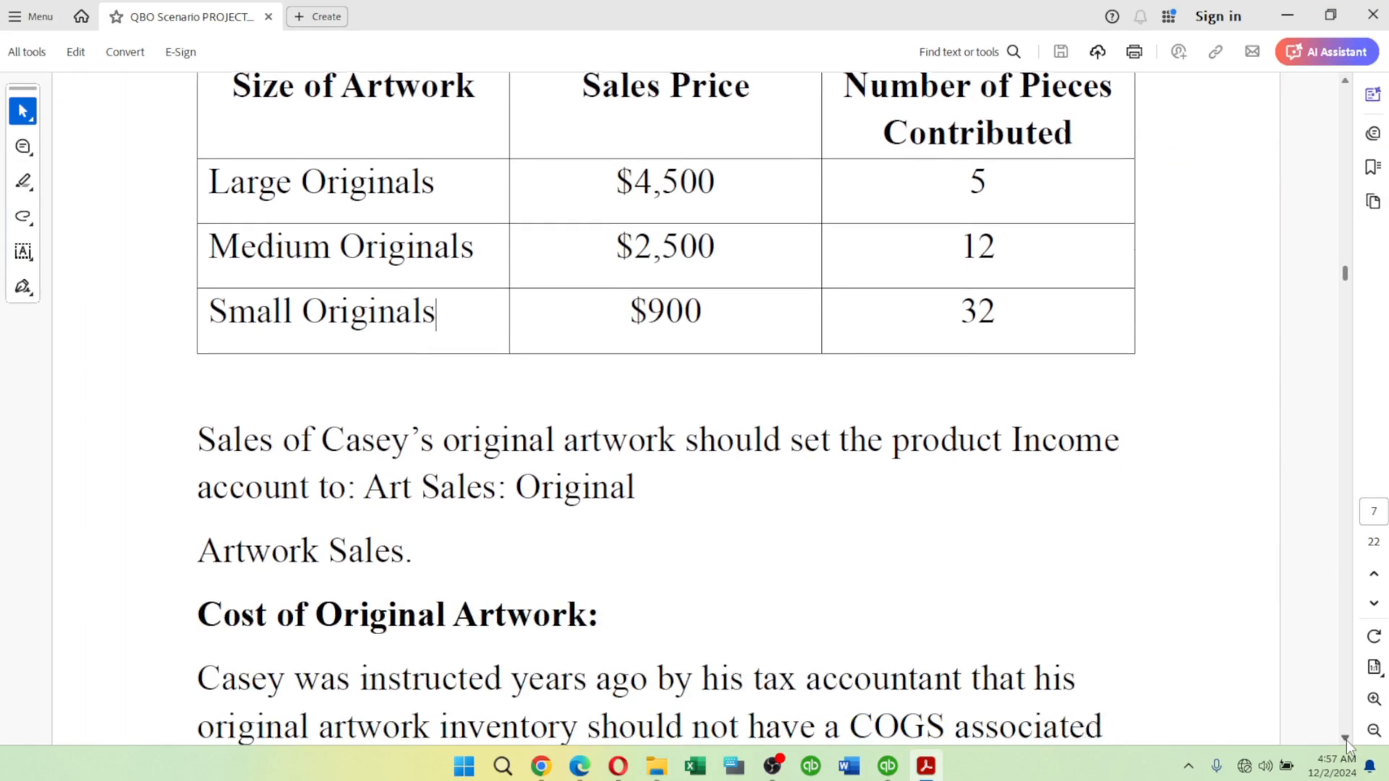
{"action": "scroll", "coordinate": [1347, 747], "scroll_direction": "down", "scroll_amount": 4}
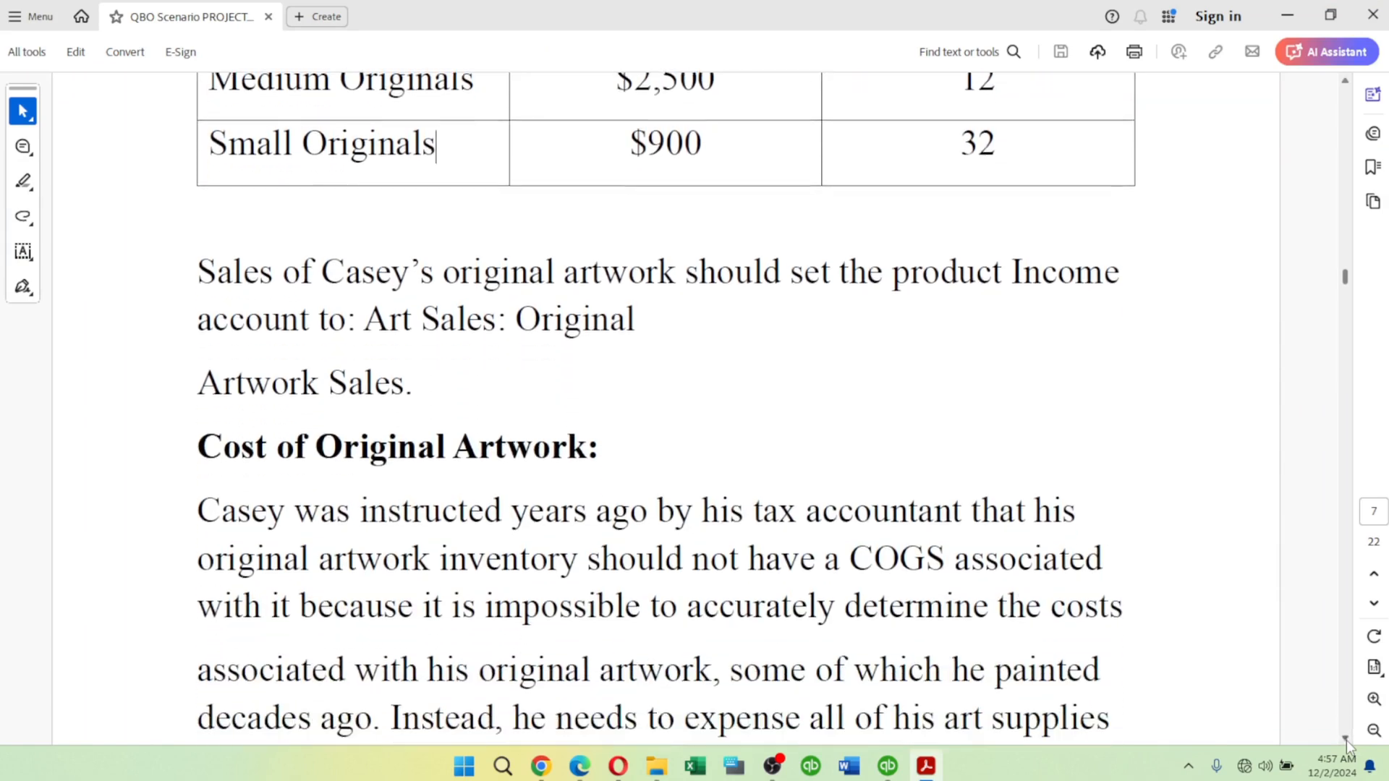
{"action": "scroll", "coordinate": [1346, 745], "scroll_direction": "down", "scroll_amount": 10}
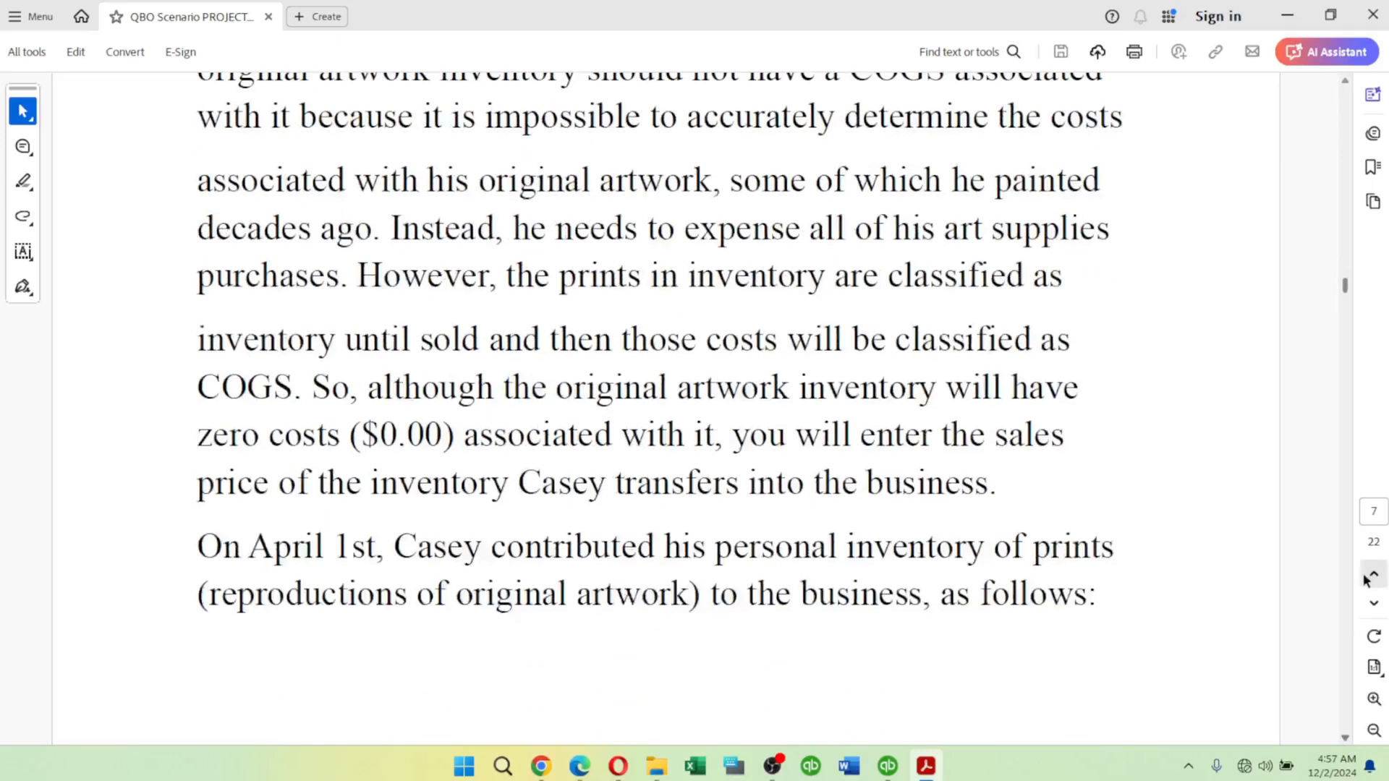
{"action": "scroll", "coordinate": [1346, 83], "scroll_direction": "up", "scroll_amount": 10}
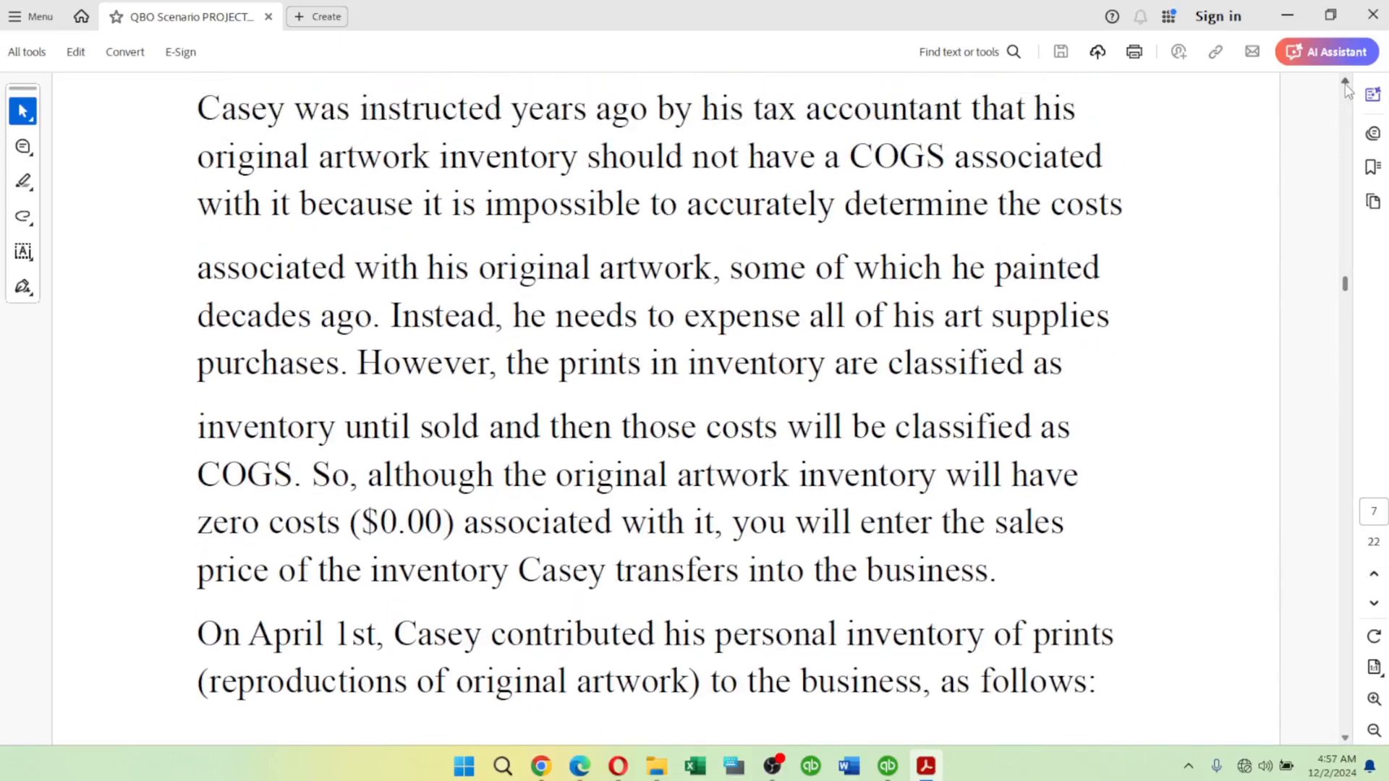
{"action": "left_click", "coordinate": [1344, 84]}
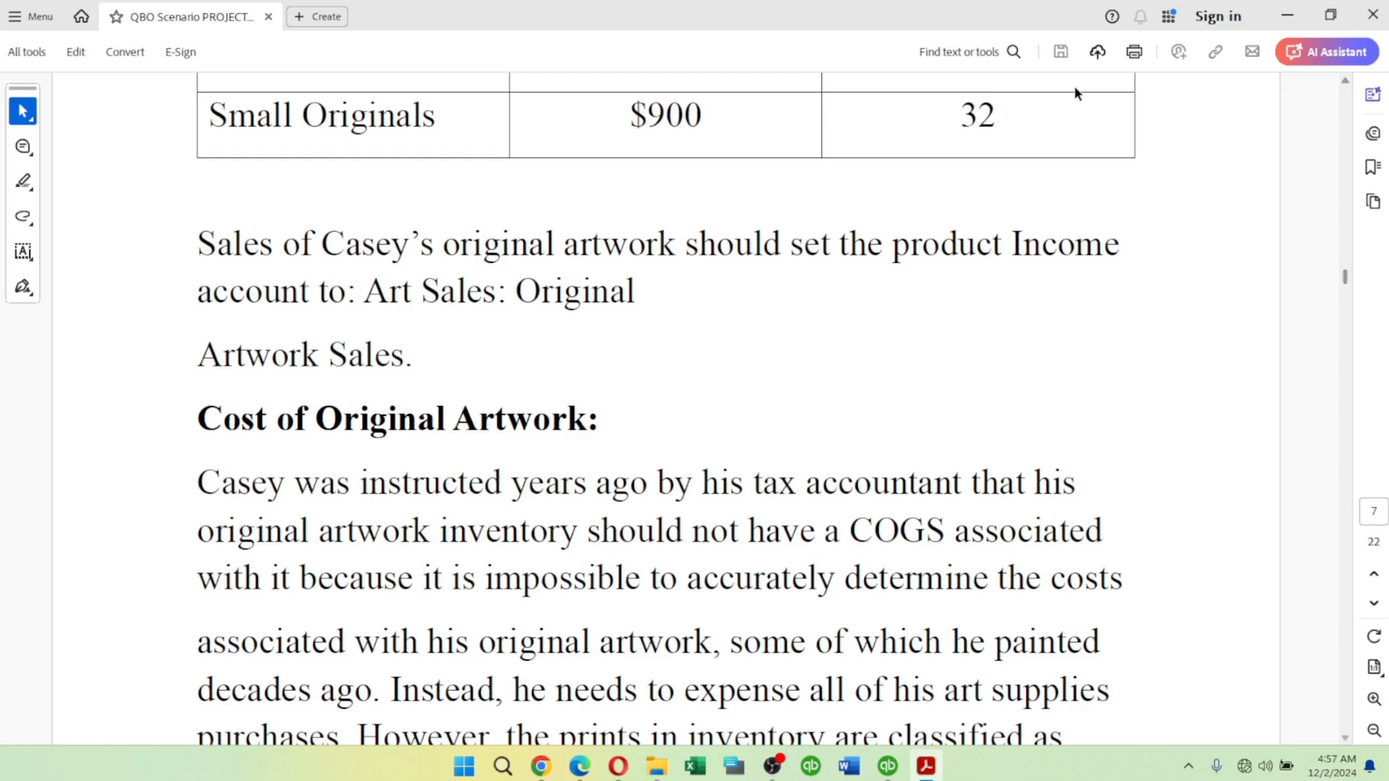
{"action": "left_click", "coordinate": [405, 356]}
{"action": "scroll", "coordinate": [1345, 283], "scroll_direction": "down", "scroll_amount": 1}
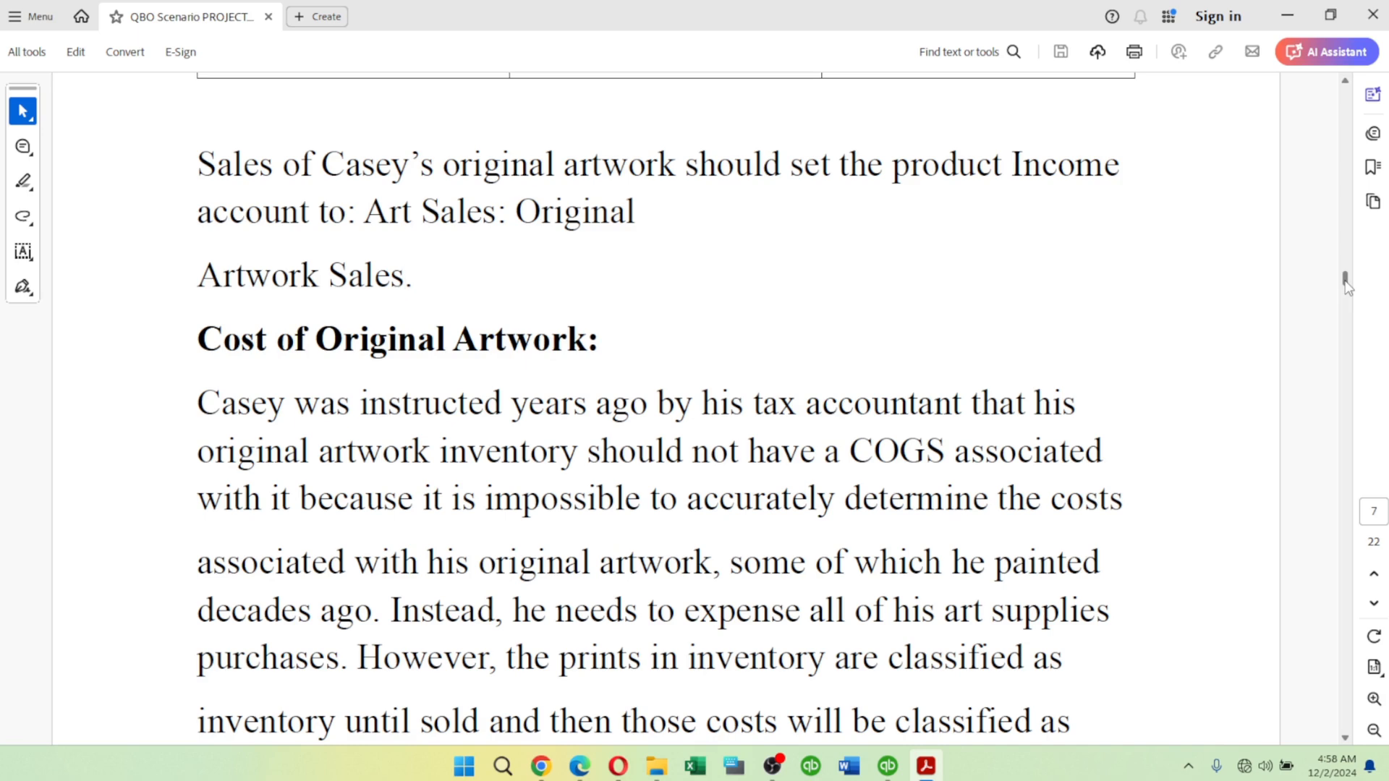
{"action": "left_click_drag", "start_coordinate": [1342, 276], "coordinate": [1343, 280]}
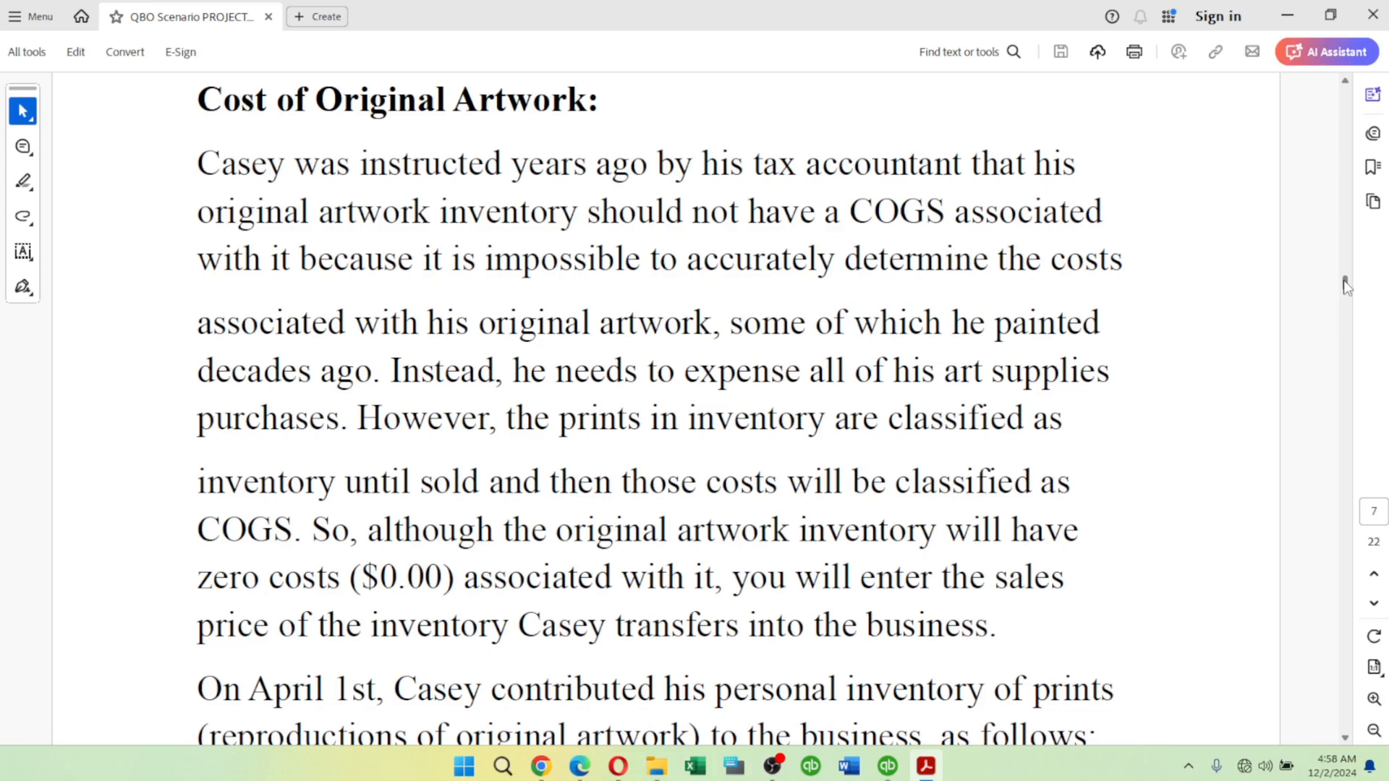
{"action": "left_click_drag", "start_coordinate": [1345, 286], "coordinate": [1345, 291]}
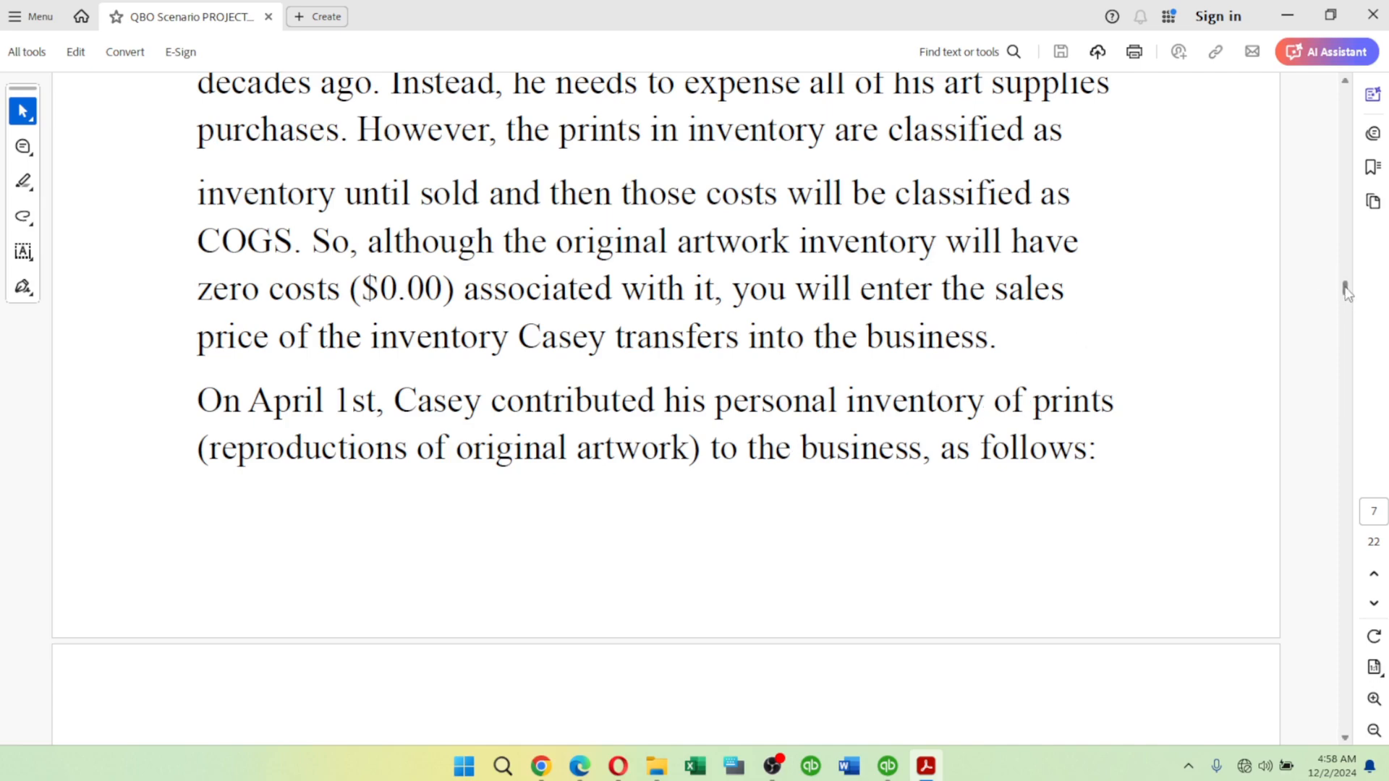
{"action": "scroll", "coordinate": [1347, 291], "scroll_direction": "down", "scroll_amount": 3}
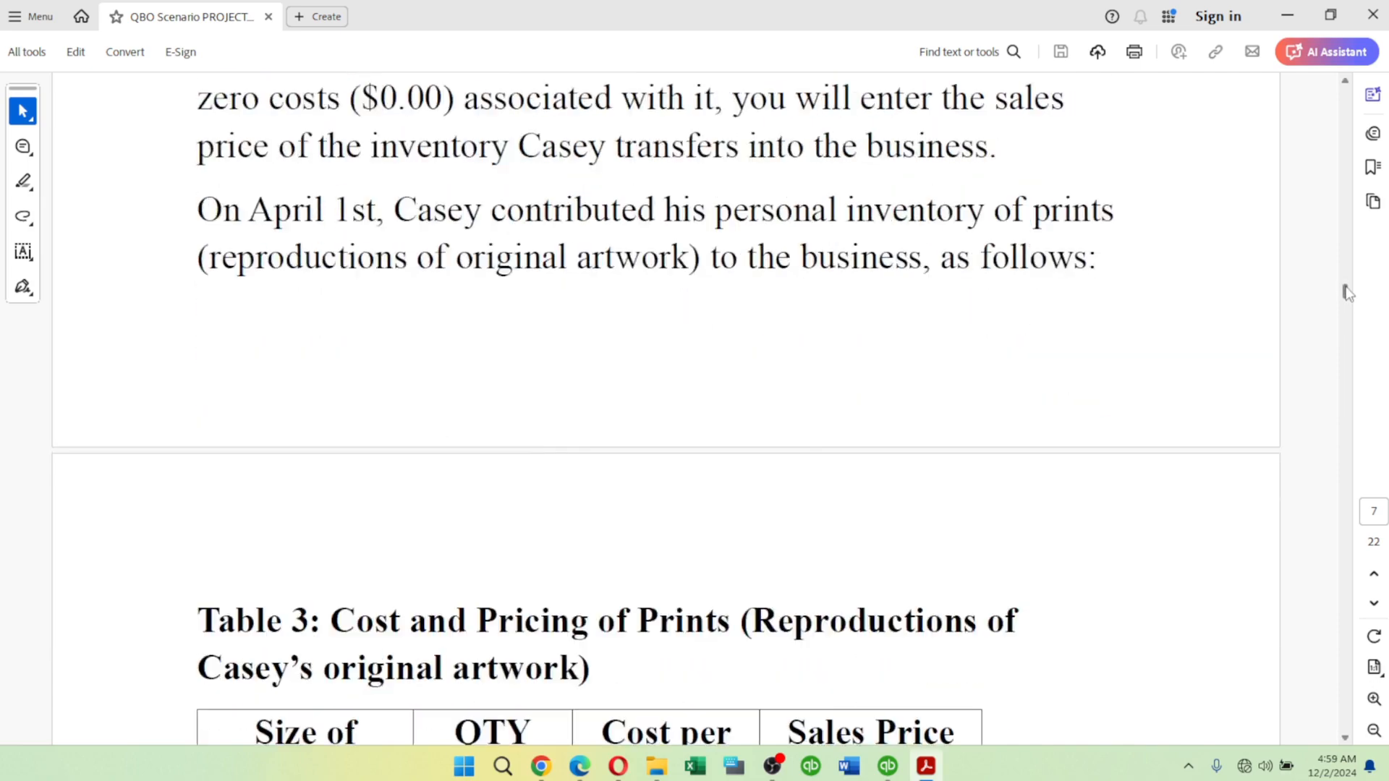
{"action": "scroll", "coordinate": [1347, 292], "scroll_direction": "down", "scroll_amount": 5}
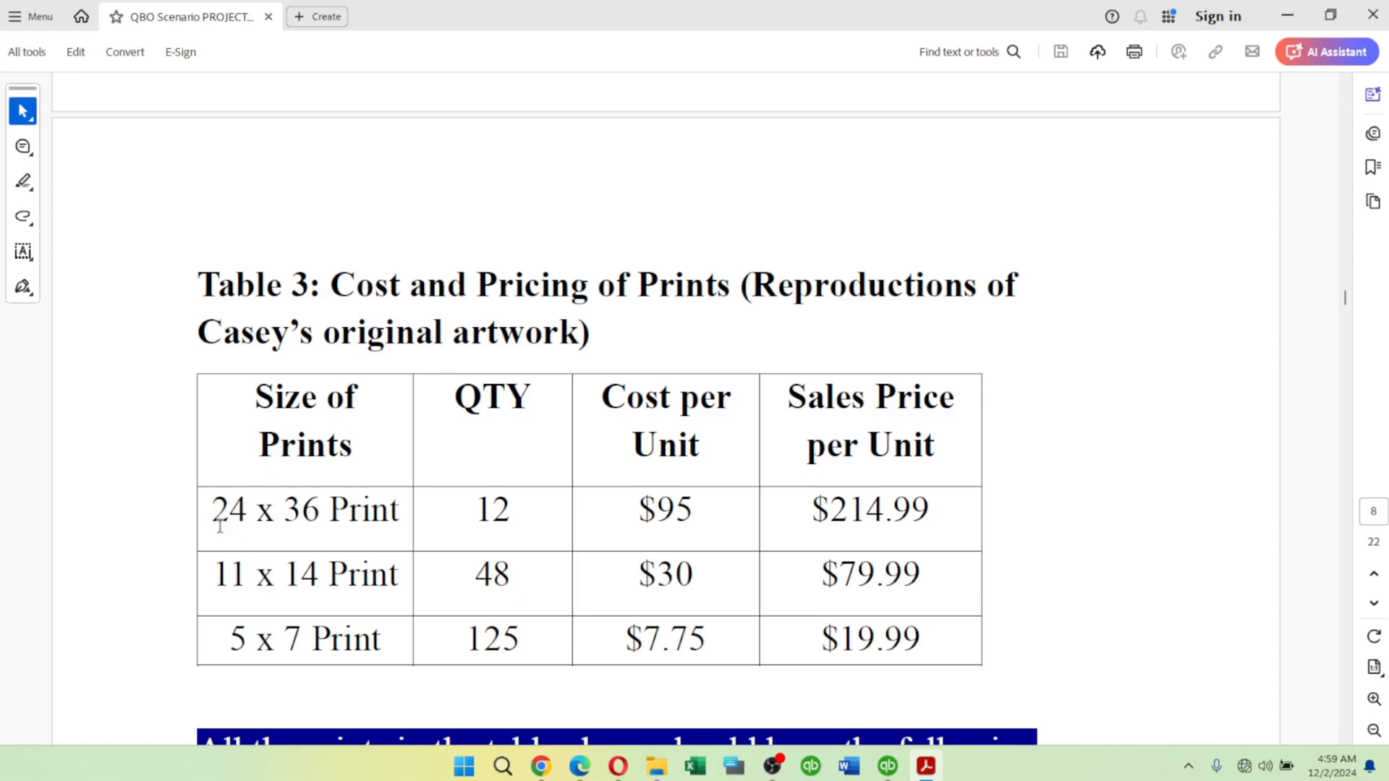
Copy the first print size from Table 3 and create a QuickBooks Inventory Part item named 24 x 36 Print.
{"action": "left_click_drag", "start_coordinate": [219, 513], "coordinate": [400, 513]}
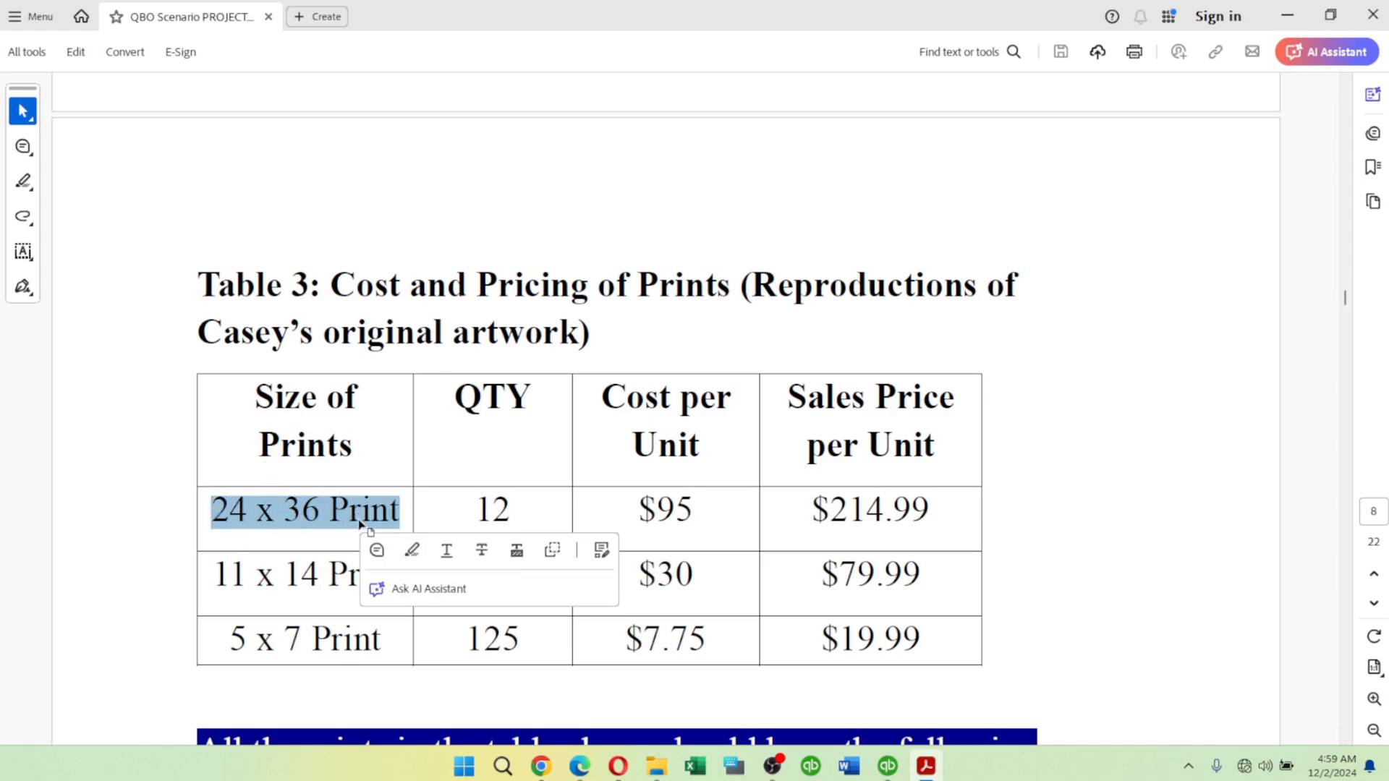
{"action": "key", "text": "alt+Tab"}
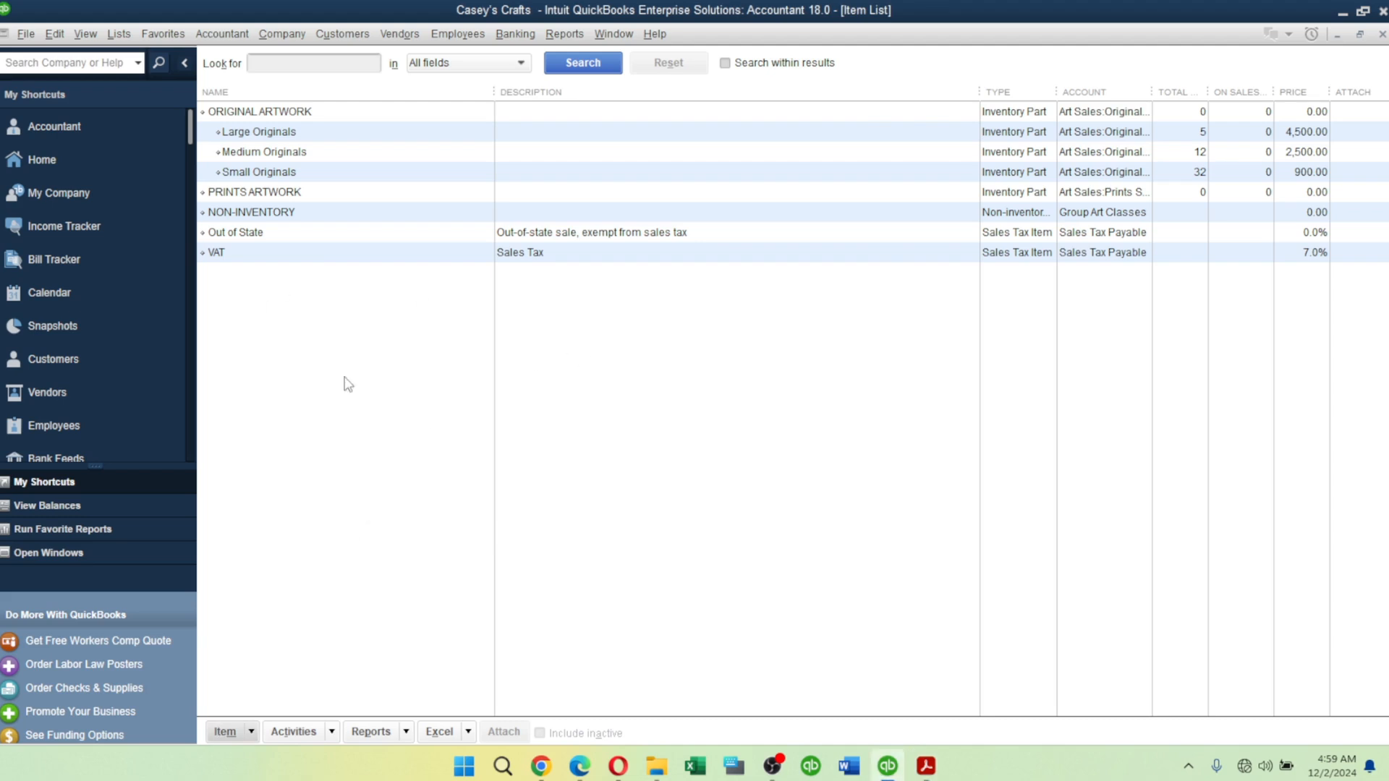
{"action": "left_click", "coordinate": [225, 731]}
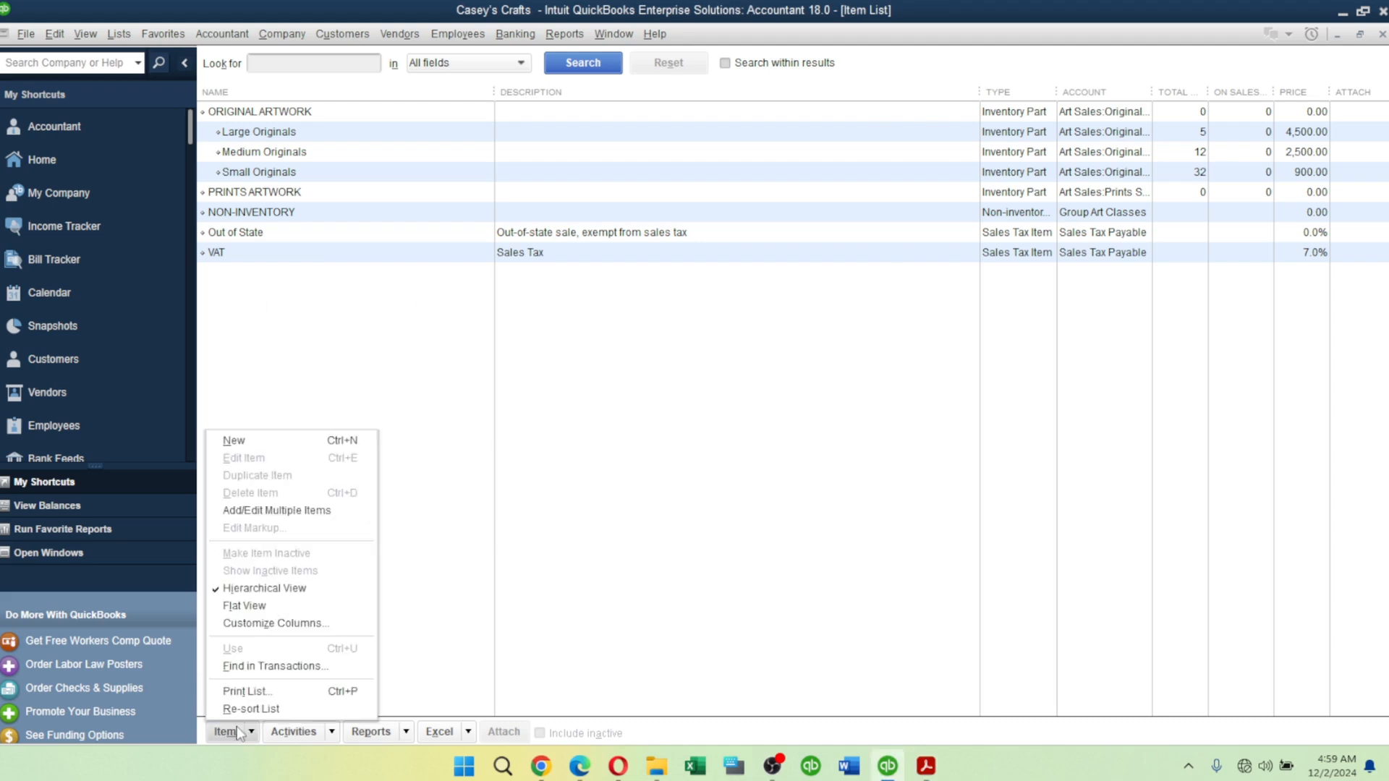
{"action": "left_click", "coordinate": [239, 441]}
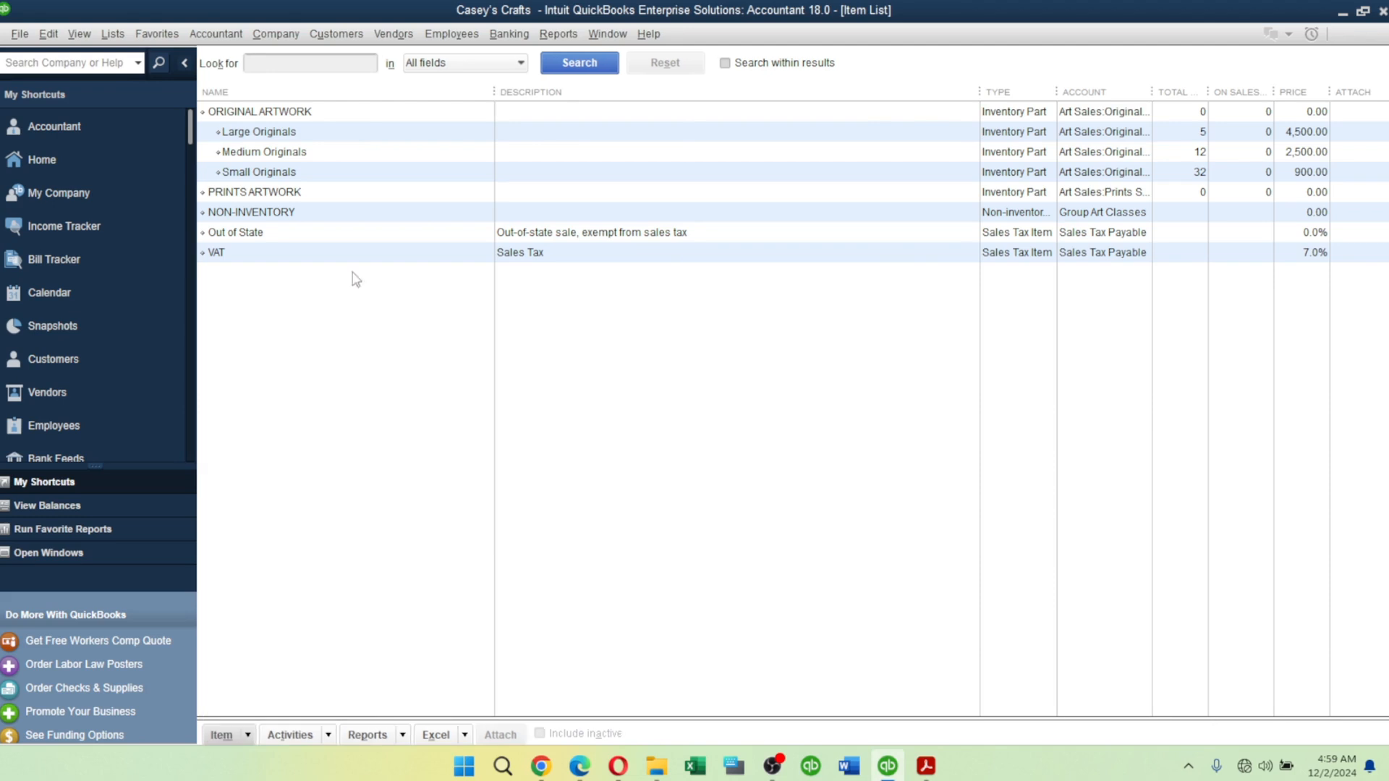
{"action": "left_click", "coordinate": [334, 82]}
{"action": "left_click", "coordinate": [258, 125]}
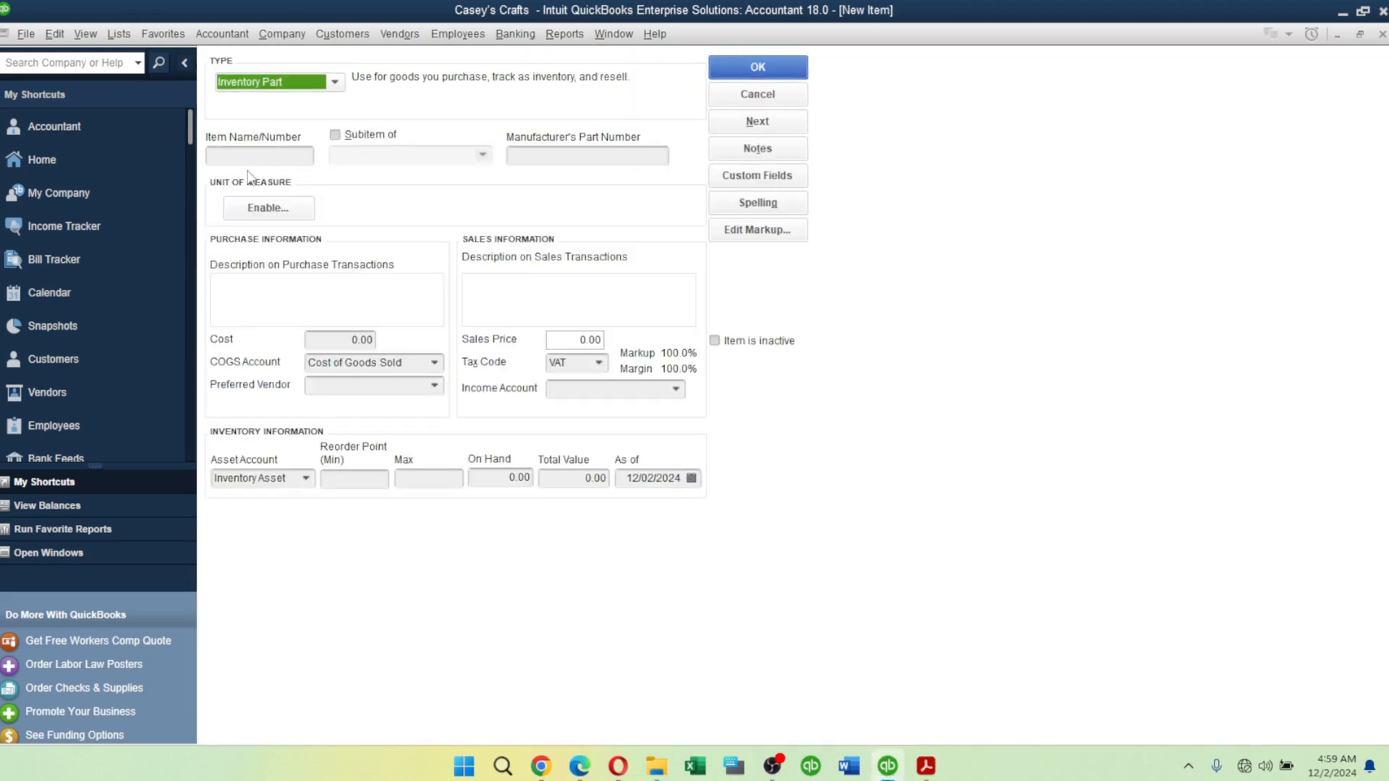
{"action": "left_click", "coordinate": [244, 154]}
{"action": "type", "text": "24 x 36 Print"}
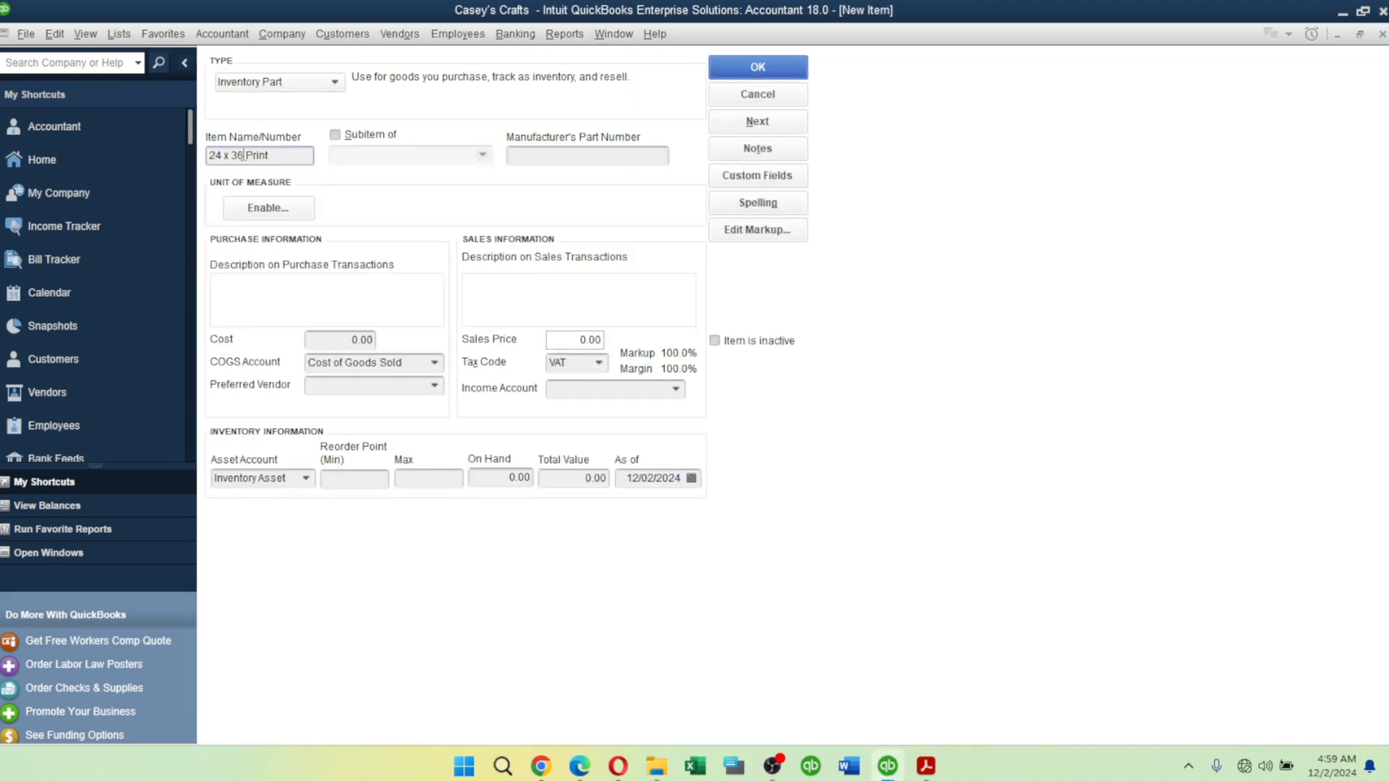
Make the 24 x 36 Print item a subitem of PRINTS ARTWORK.
{"action": "left_click", "coordinate": [334, 135]}
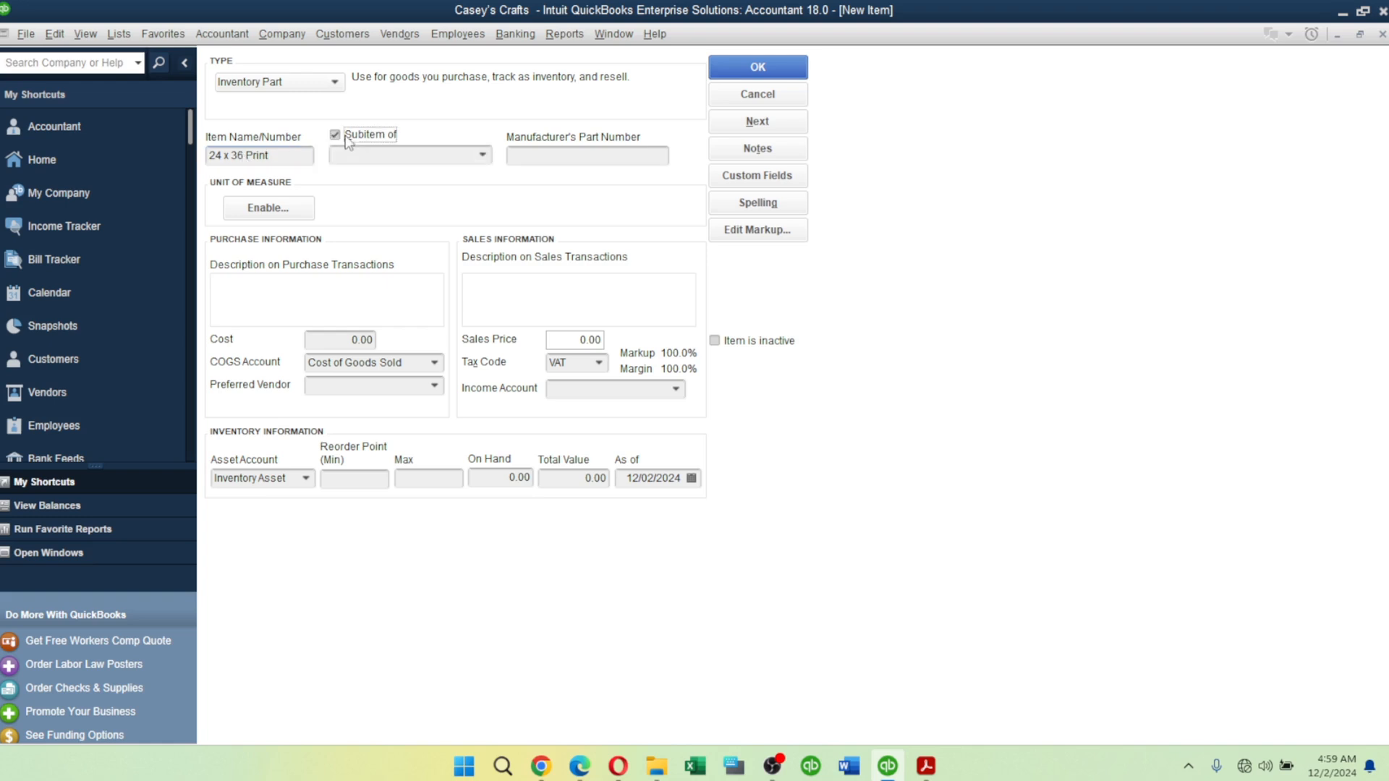
{"action": "left_click", "coordinate": [483, 155]}
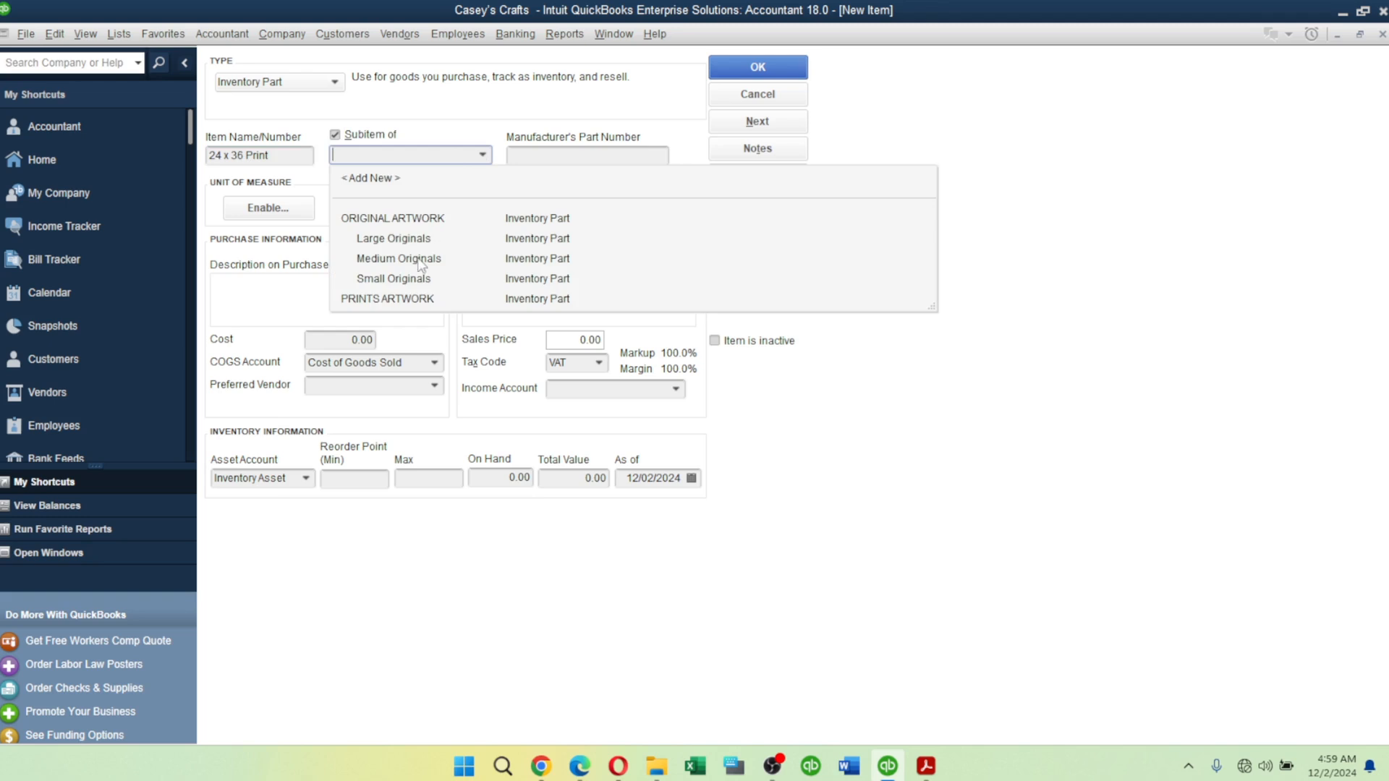
{"action": "left_click", "coordinate": [387, 299]}
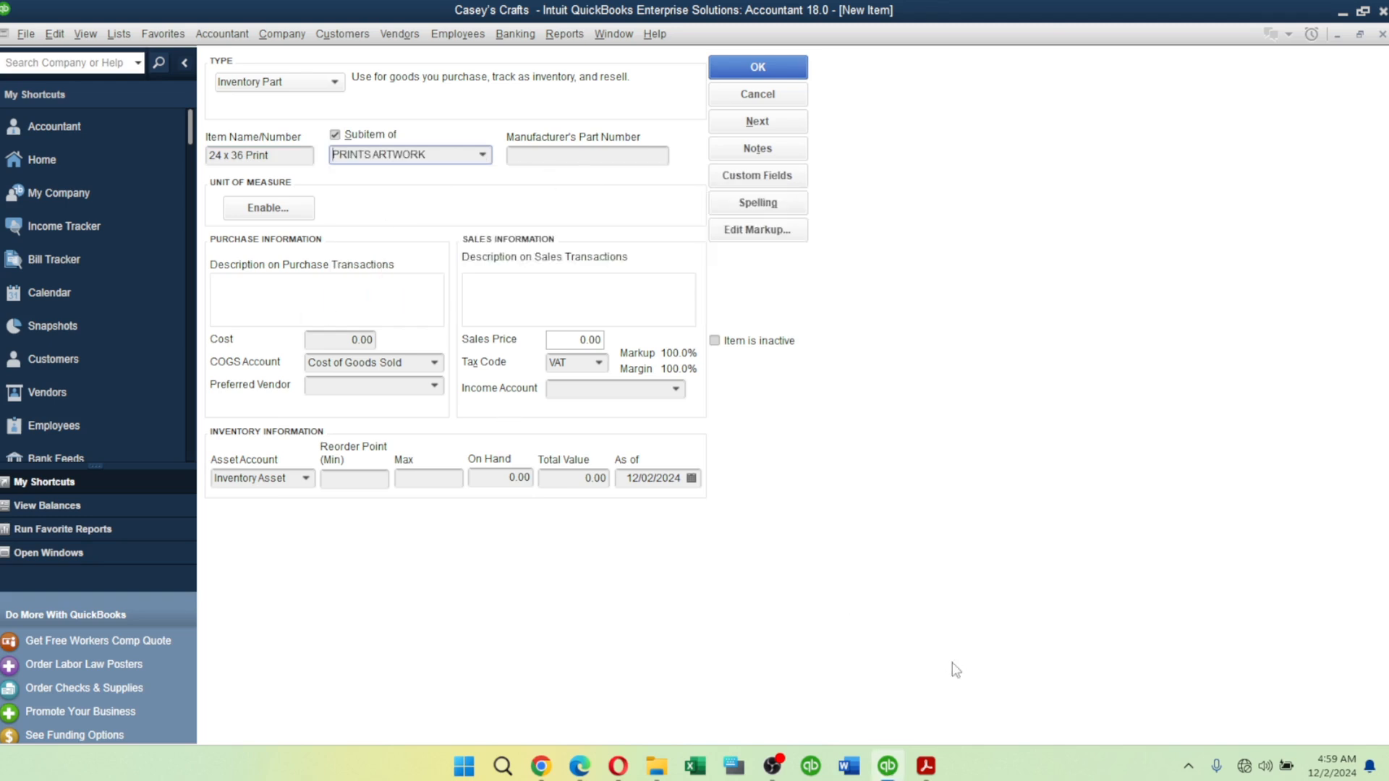
Copy the 24 x 36 Print unit cost from the PDF, set the item's cost to 95, and choose Printing & Reproduction Expense as COGS account.
{"action": "key", "text": "alt+Tab"}
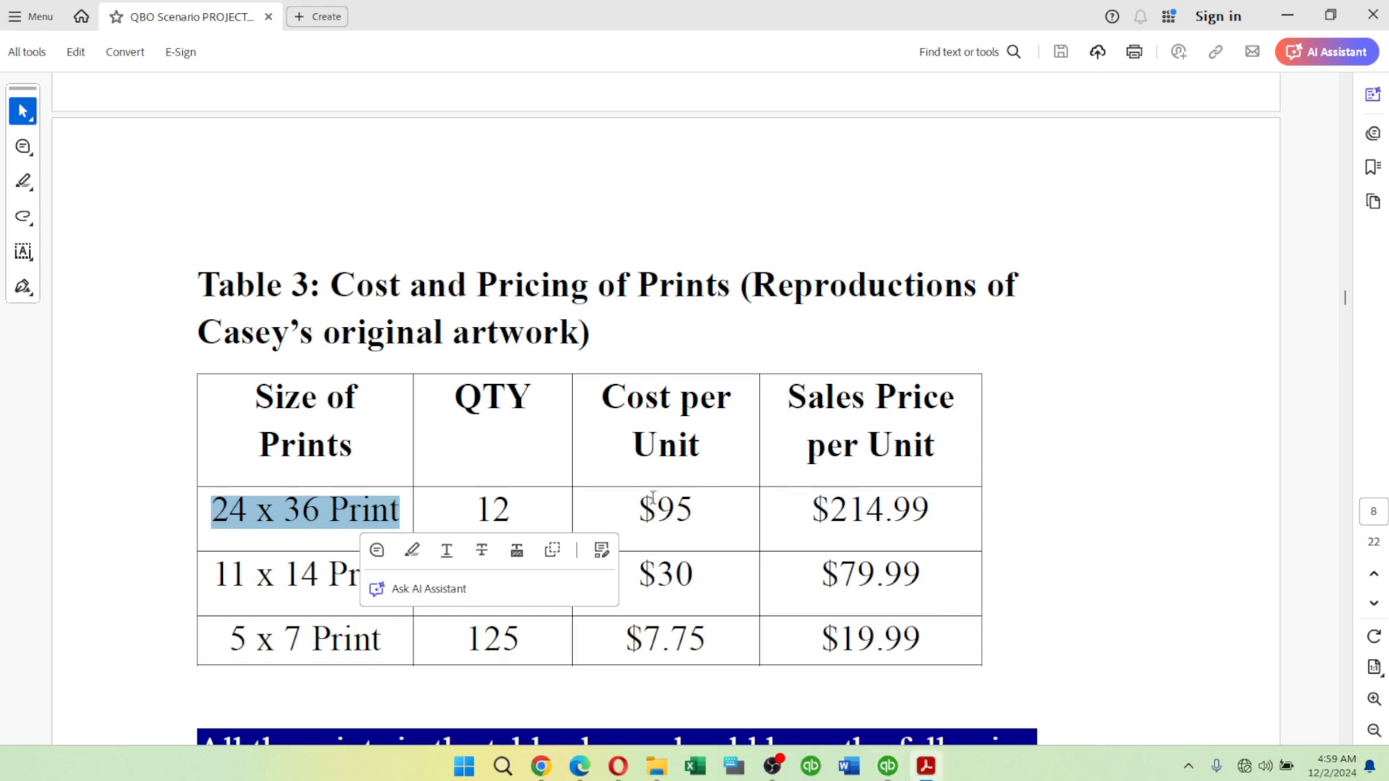
{"action": "left_click_drag", "start_coordinate": [656, 505], "coordinate": [694, 512]}
{"action": "key", "text": "ctrl+c"}
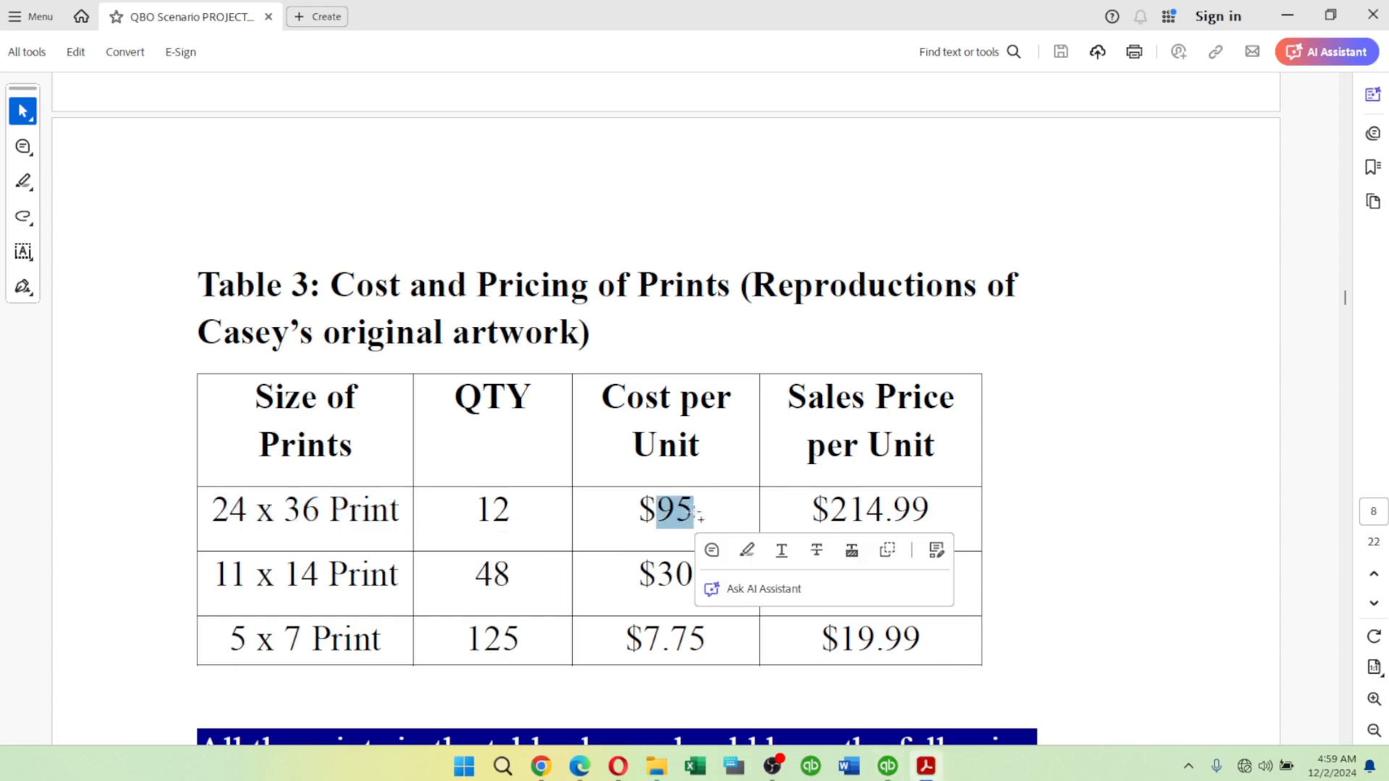
{"action": "key", "text": "alt+Tab"}
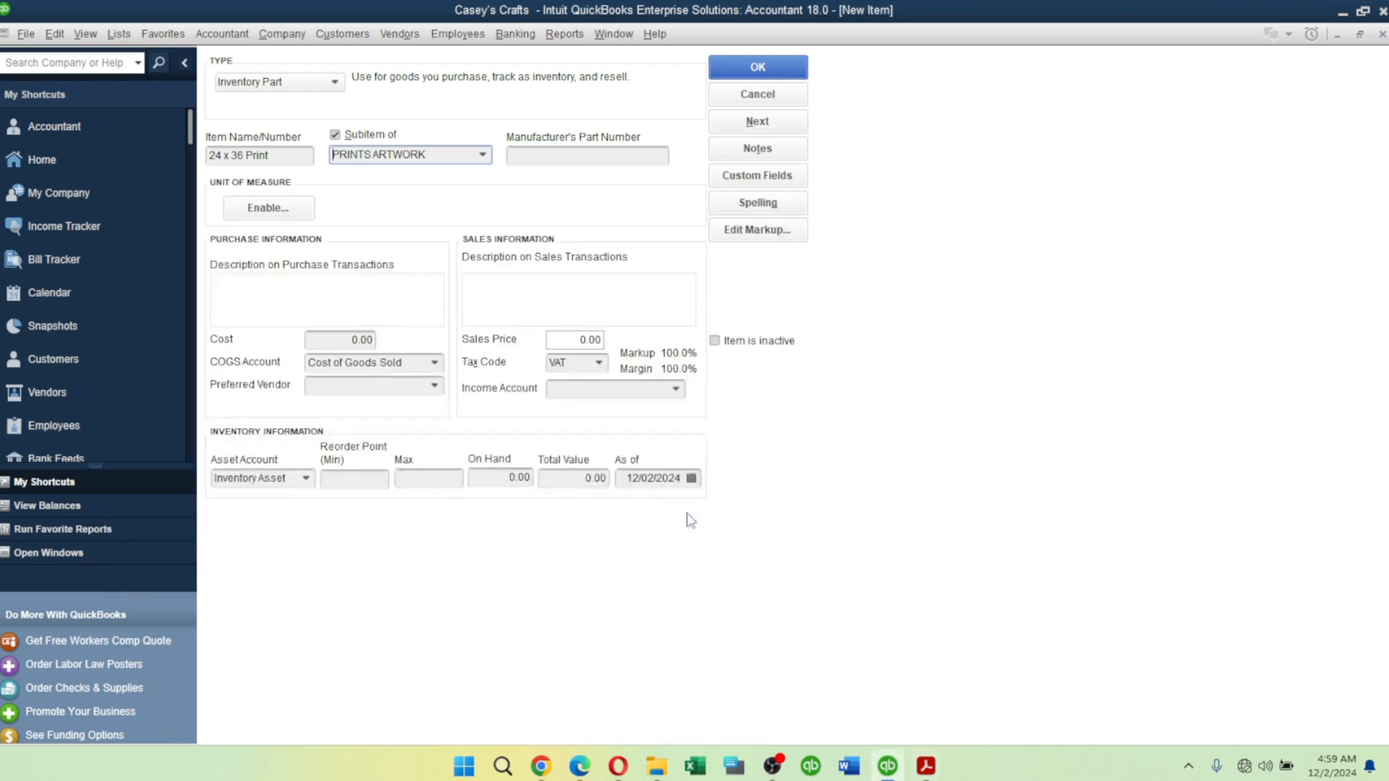
{"action": "left_click", "coordinate": [341, 338]}
{"action": "key", "text": "ctrl+v"}
{"action": "left_click", "coordinate": [434, 362]}
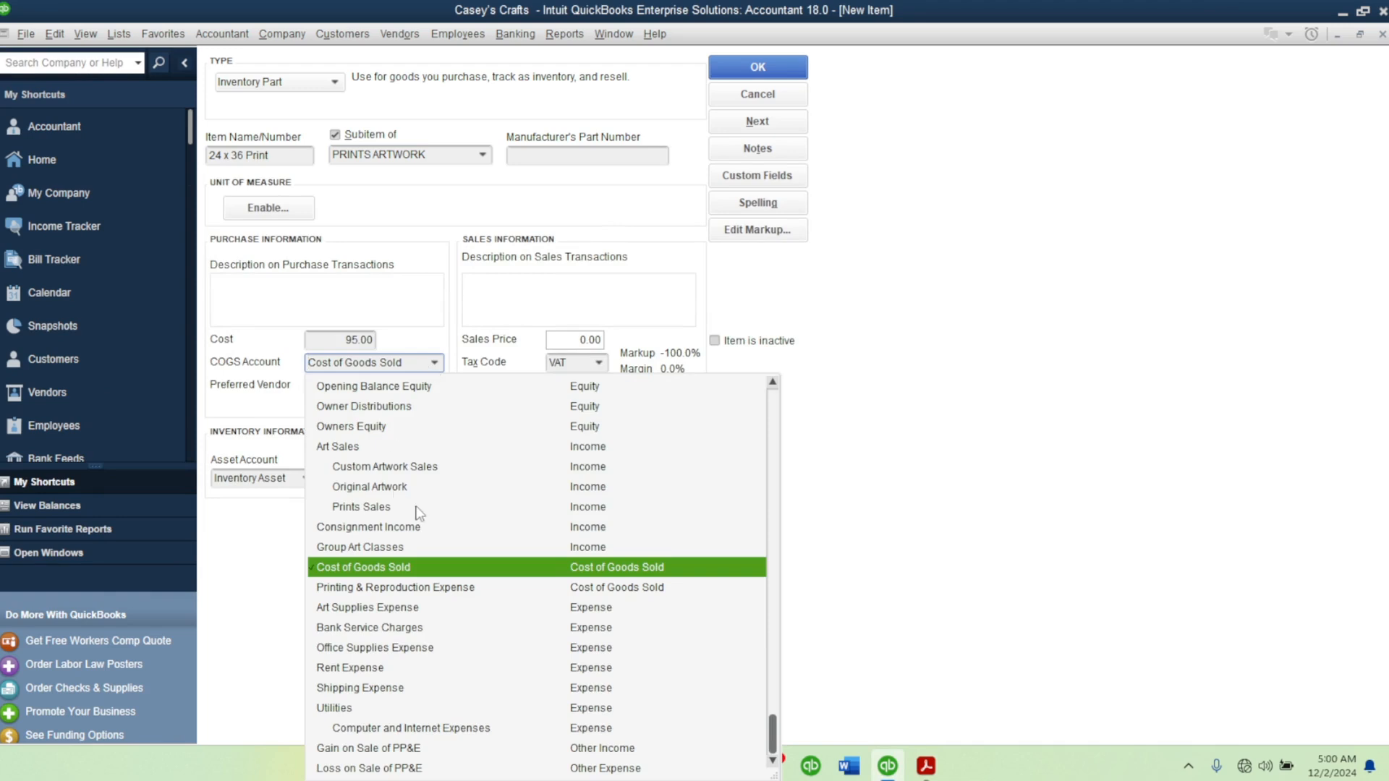
{"action": "left_click", "coordinate": [372, 599]}
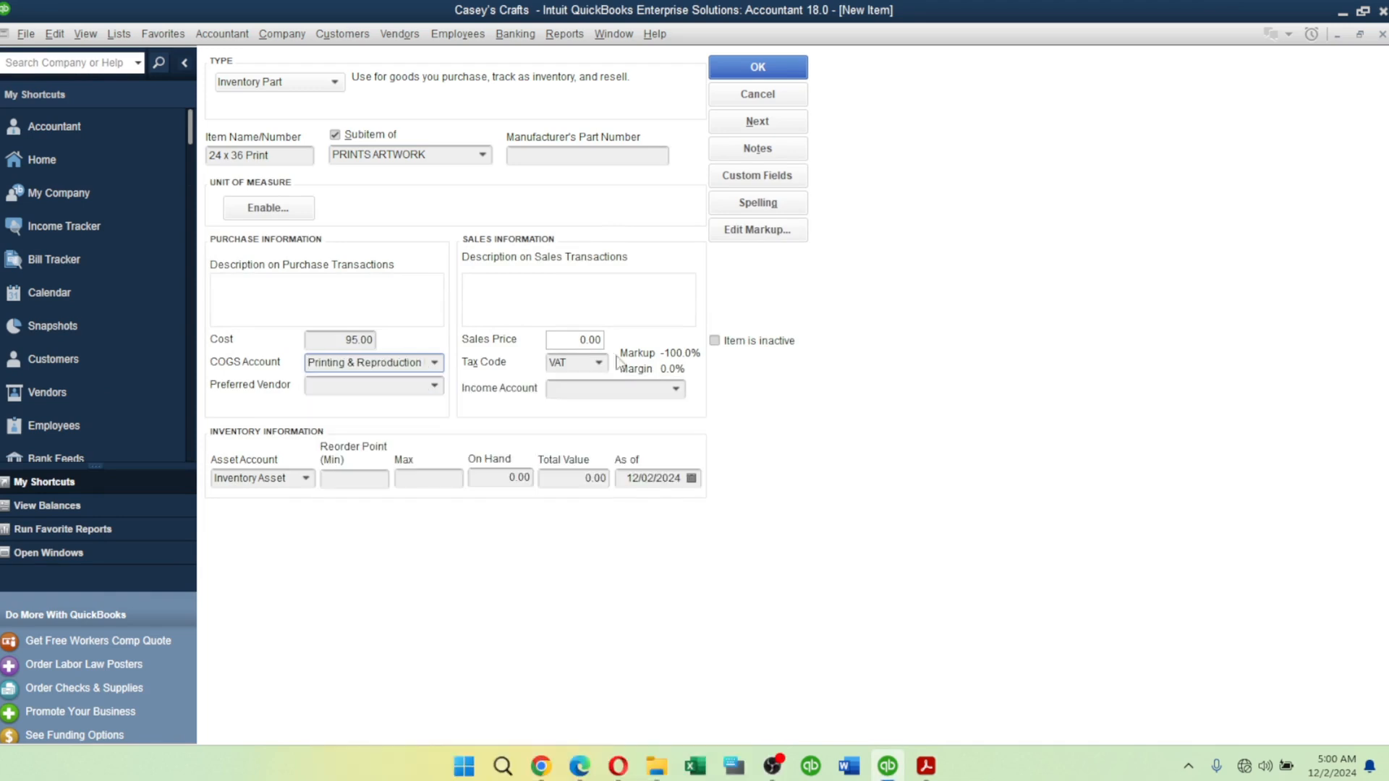
Set the 24 x 36 Print's sales price to 214.99, copied from the PDF table, and its income account to Prints Sales.
{"action": "left_click", "coordinate": [582, 341]}
{"action": "key", "text": "alt+Tab"}
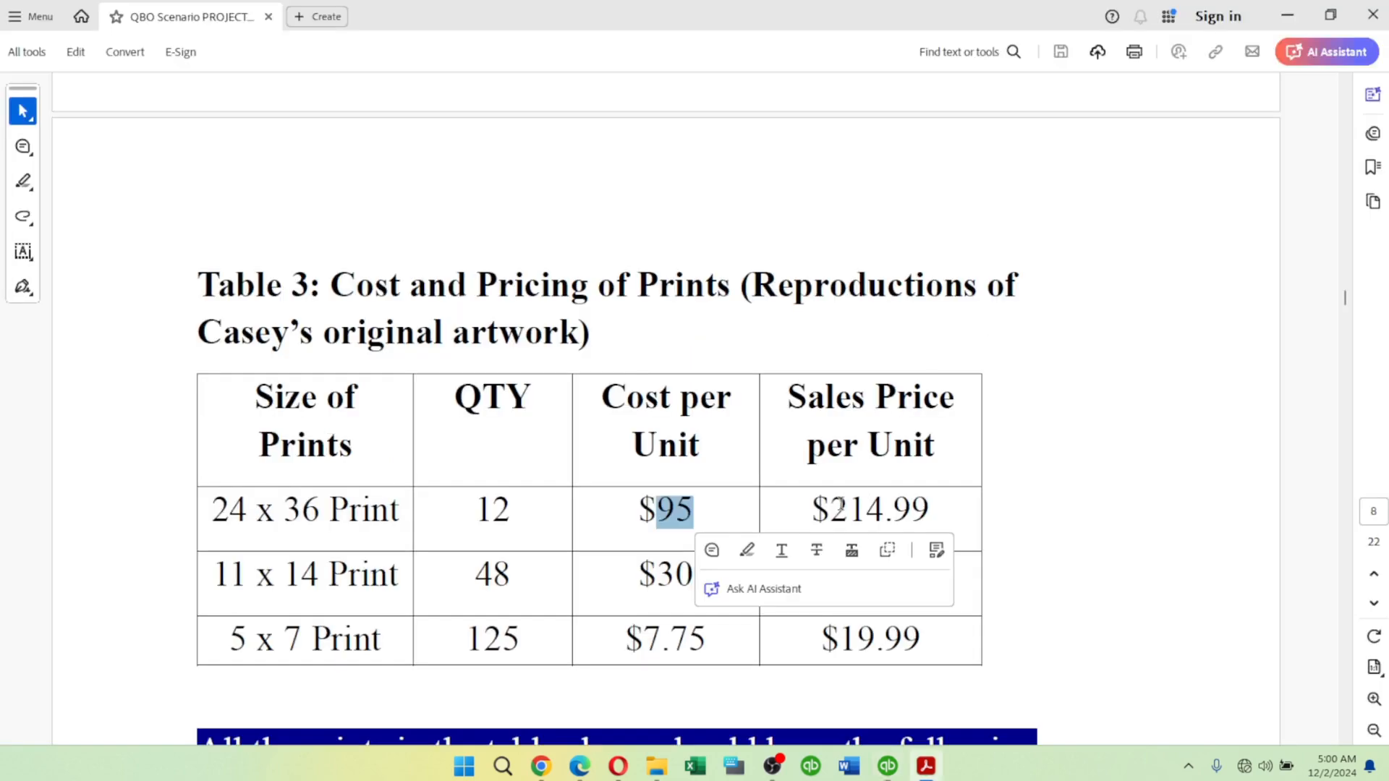
{"action": "left_click_drag", "start_coordinate": [830, 507], "coordinate": [942, 520]}
{"action": "key", "text": "ctrl+c"}
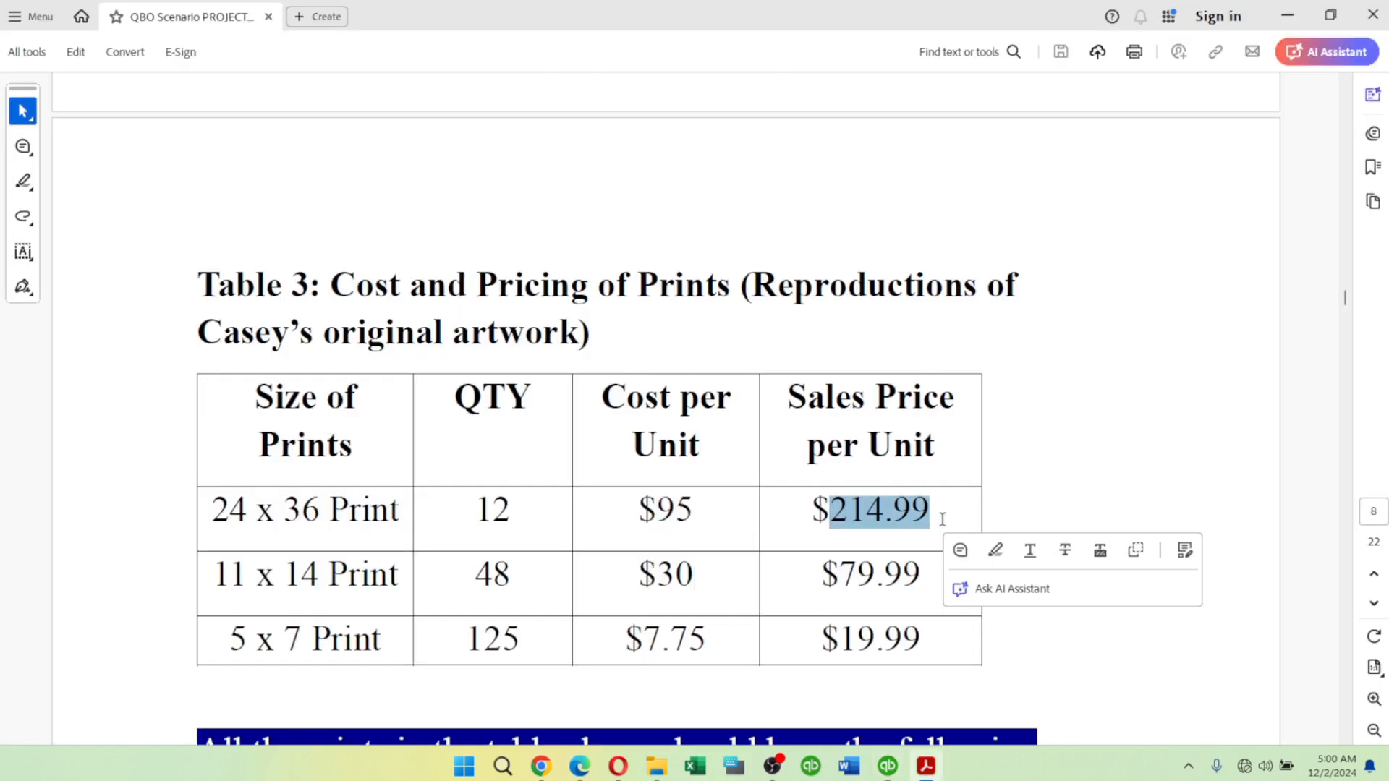
{"action": "key", "text": "alt+Tab"}
{"action": "key", "text": "ctrl+v"}
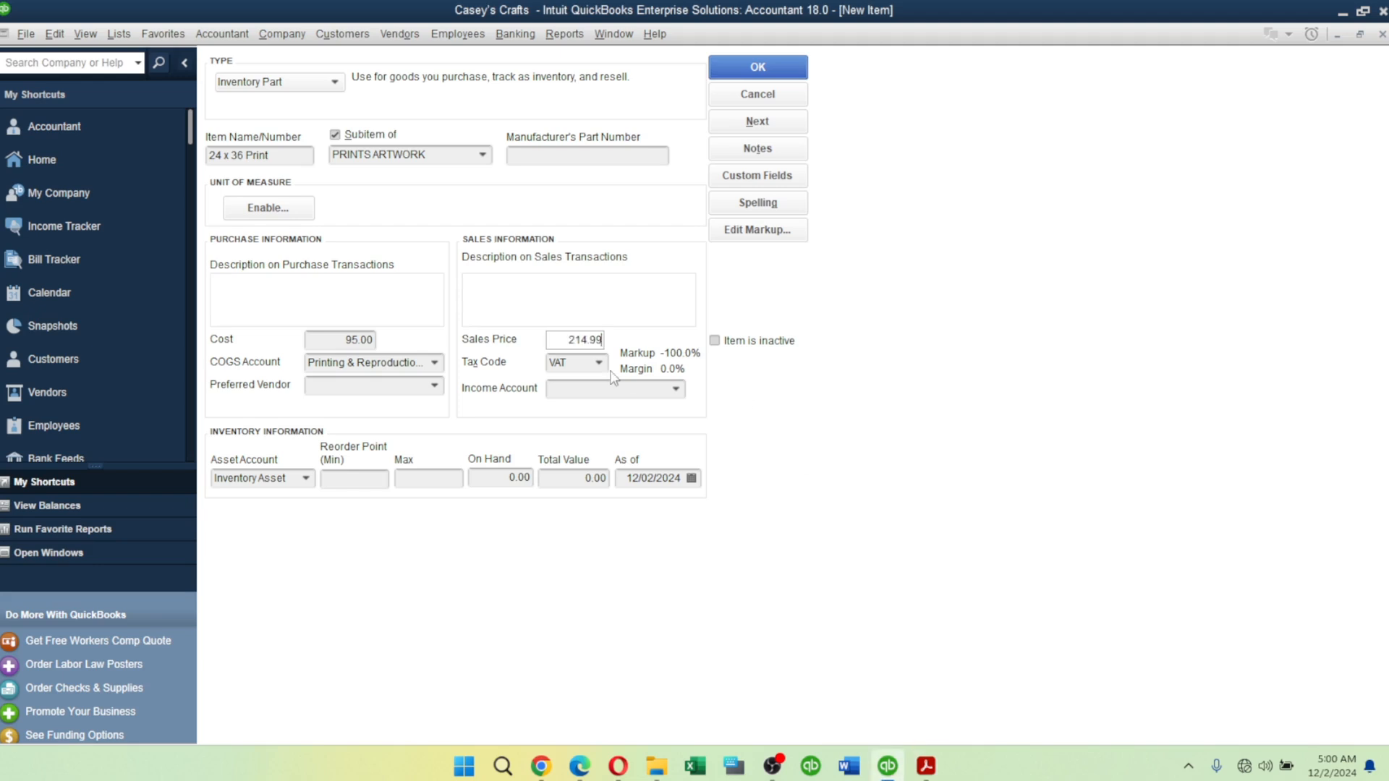
{"action": "left_click", "coordinate": [672, 389]}
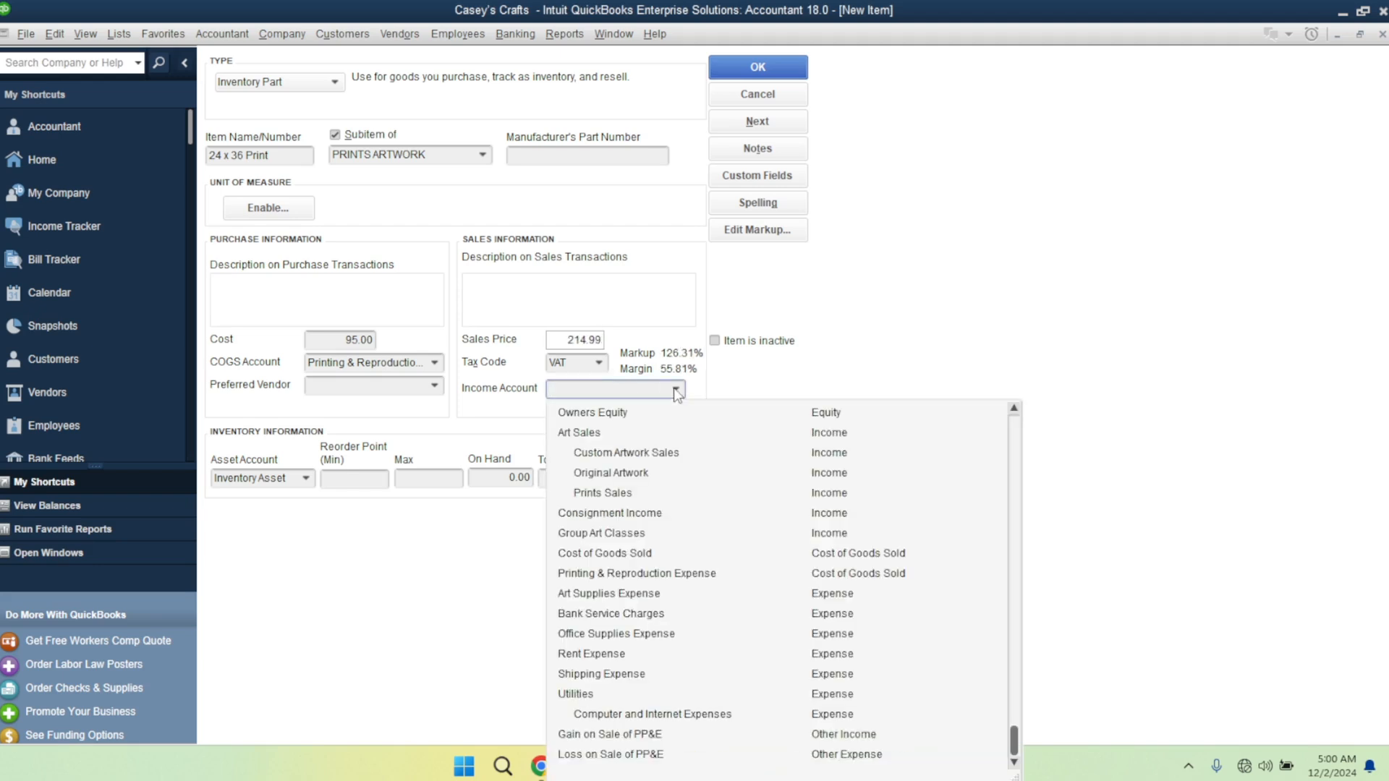
{"action": "left_click", "coordinate": [602, 494]}
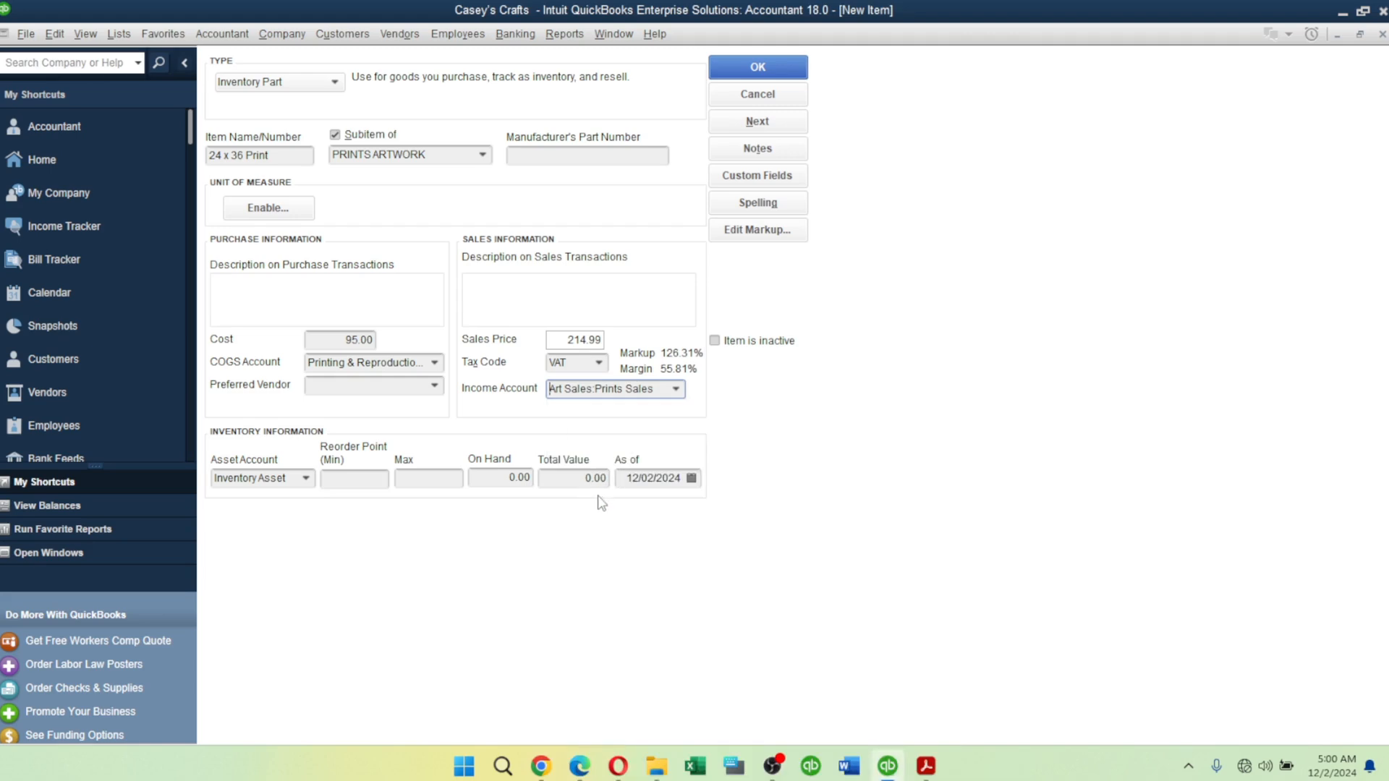
Look up the 24 x 36 Print quantity in the PDF's Table 3 and set the item's on-hand quantity to 12.
{"action": "left_click", "coordinate": [499, 478]}
{"action": "key", "text": "alt+Tab"}
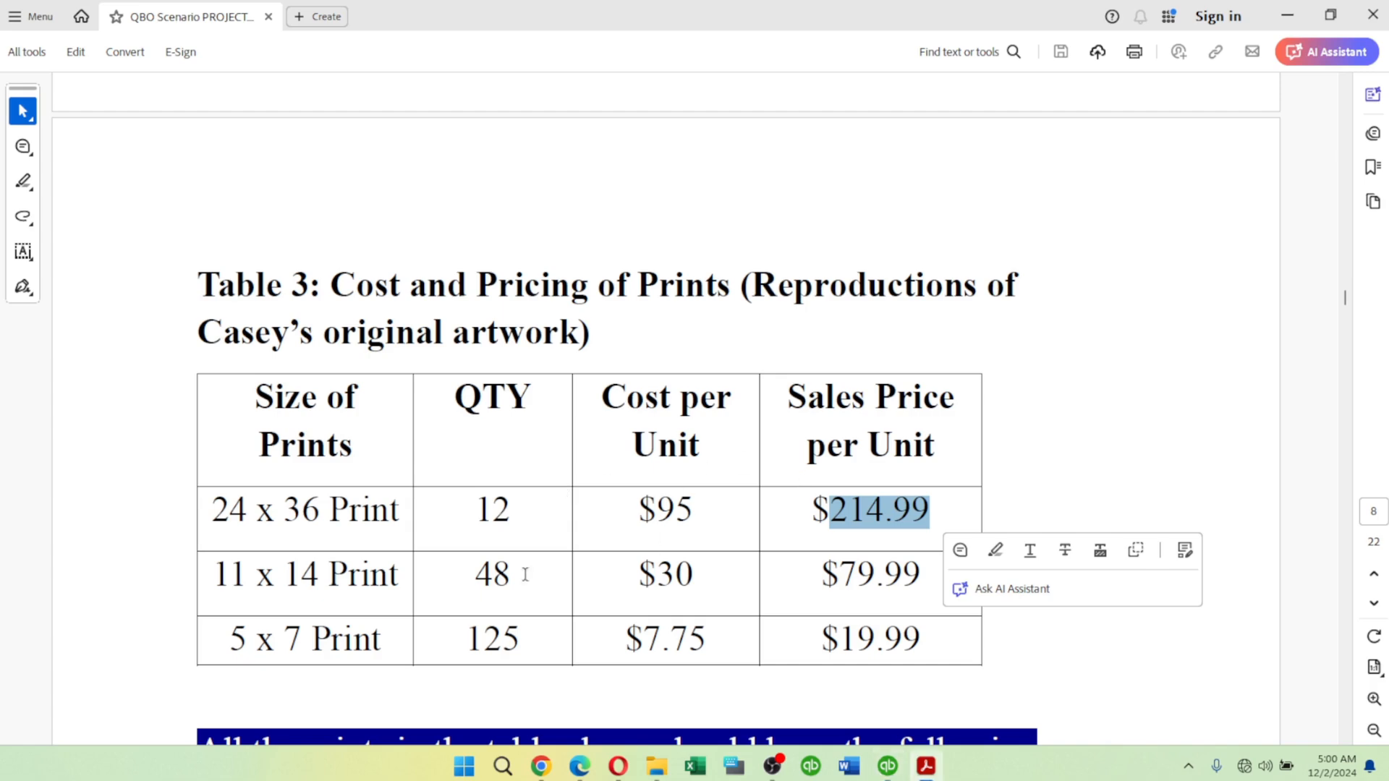
{"action": "left_click_drag", "start_coordinate": [477, 510], "coordinate": [504, 518]}
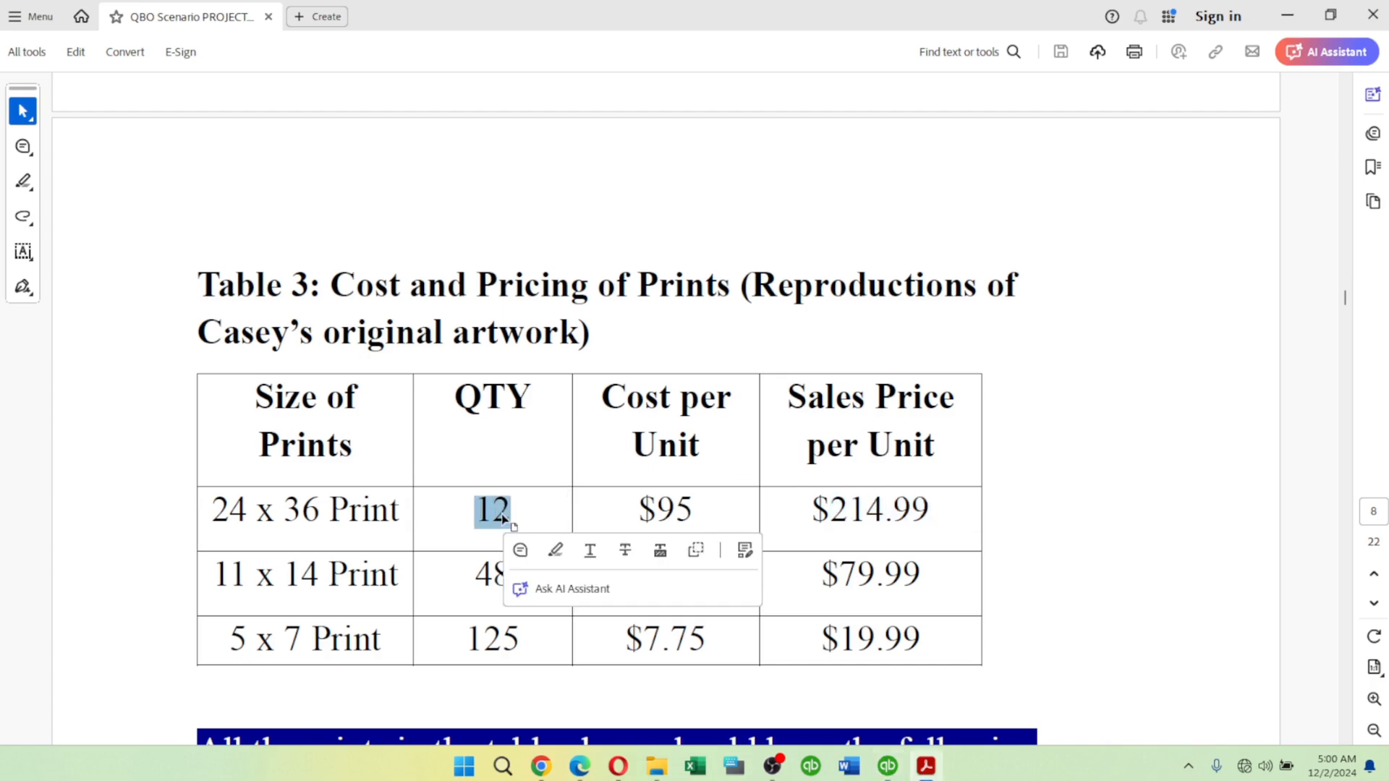
{"action": "key", "text": "alt+Tab"}
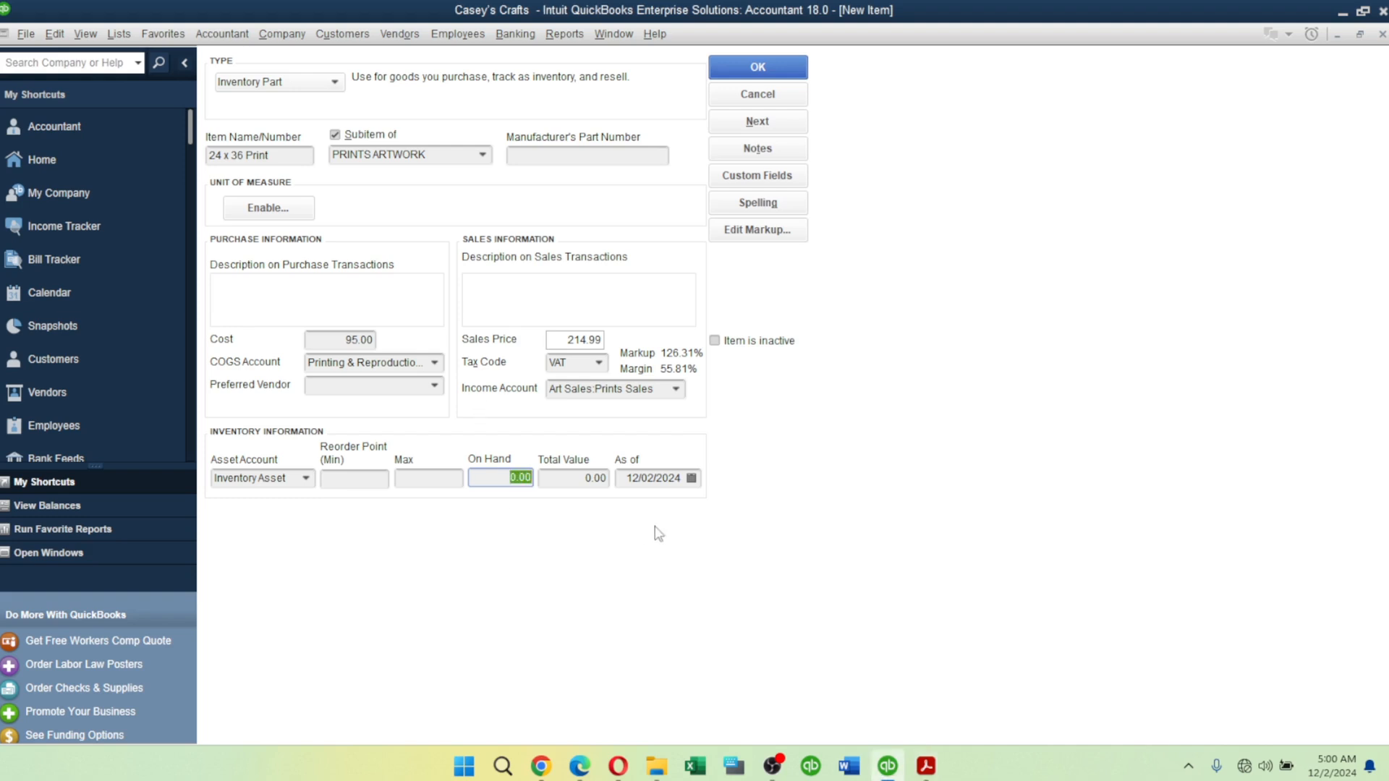
{"action": "type", "text": "12"}
{"action": "key", "text": "Tab"}
{"action": "key", "text": "Tab"}
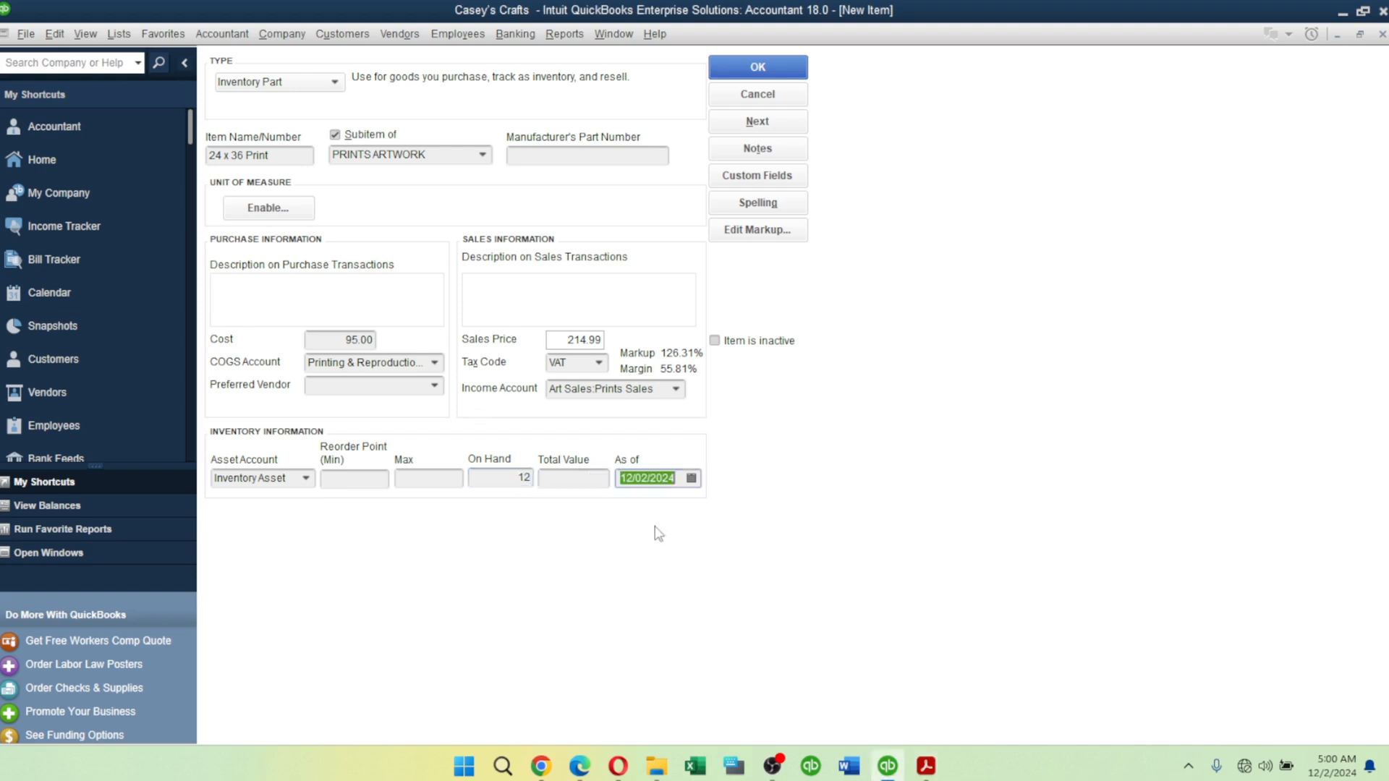
Set the 24 x 36 Print's inventory as-of date to 04/01/2024.
{"action": "left_click", "coordinate": [627, 480]}
{"action": "type", "text": "01"}
{"action": "key", "text": "Tab"}
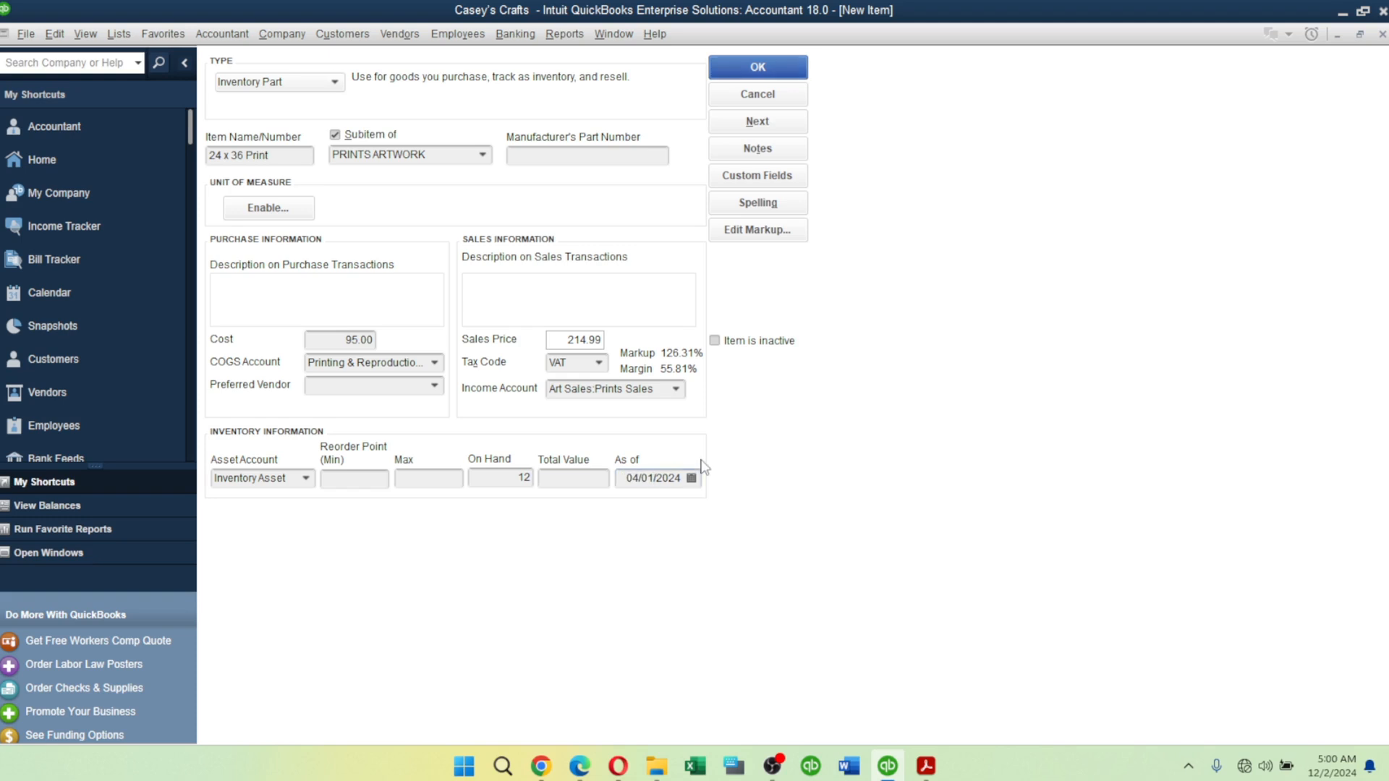
Re-enter 12 as the on-hand quantity to recalculate the total value, and save the 24 x 36 Print item, accepting the past date.
{"action": "left_click", "coordinate": [501, 480]}
{"action": "key", "text": "Tab"}
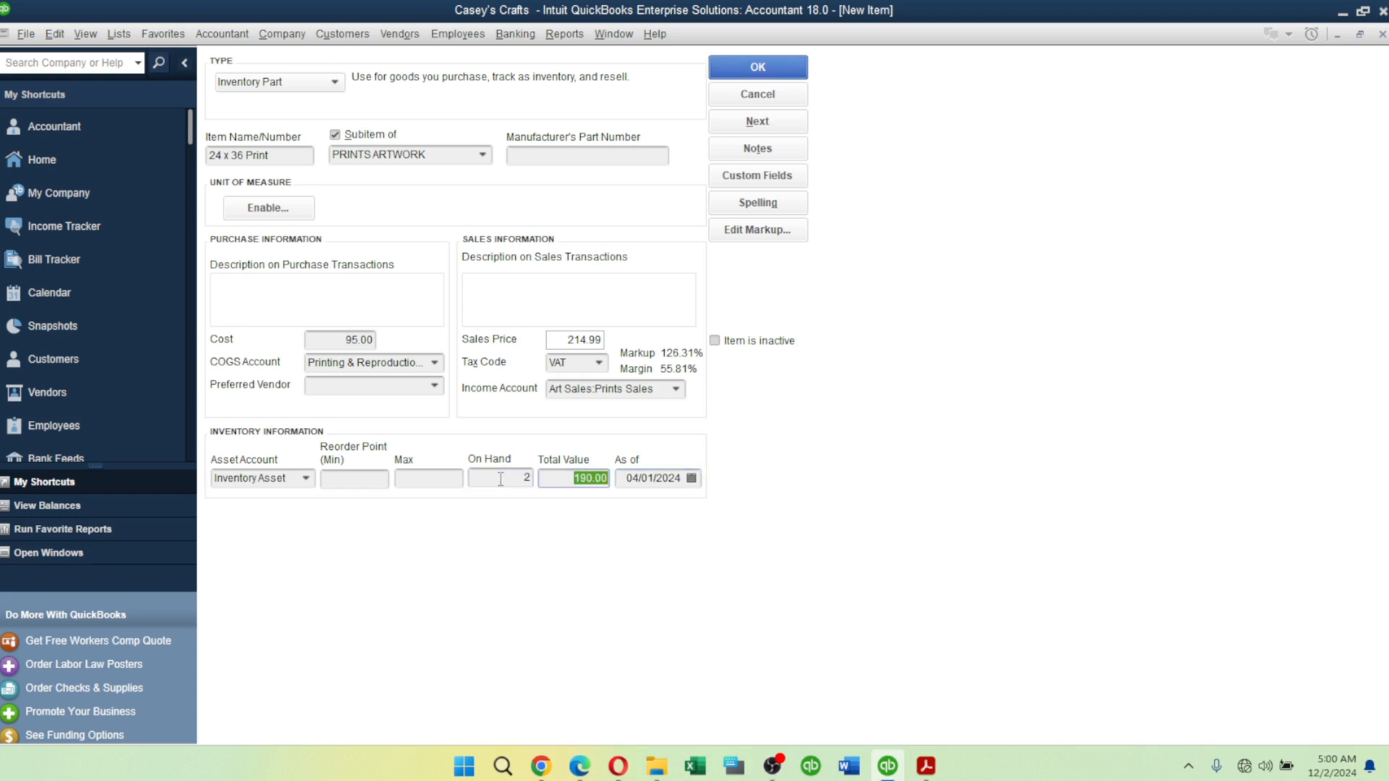
{"action": "left_click", "coordinate": [521, 479]}
{"action": "key", "text": "Tab"}
{"action": "left_click", "coordinate": [759, 123]}
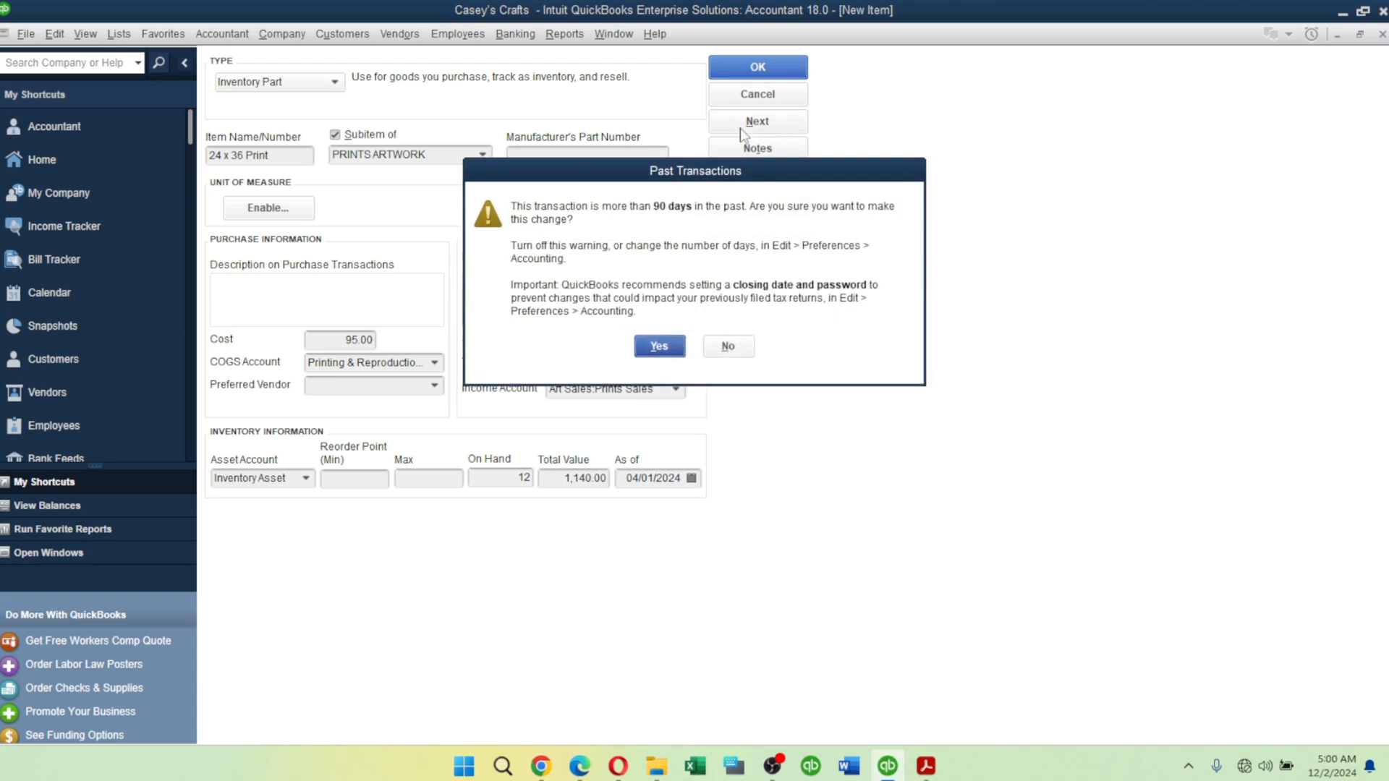
{"action": "left_click", "coordinate": [659, 346]}
Create an Inventory Part item named 11 x 14 Print, copied from the PDF's Table 3, as a subitem of PRINTS ARTWORK.
{"action": "key", "text": "alt+Tab"}
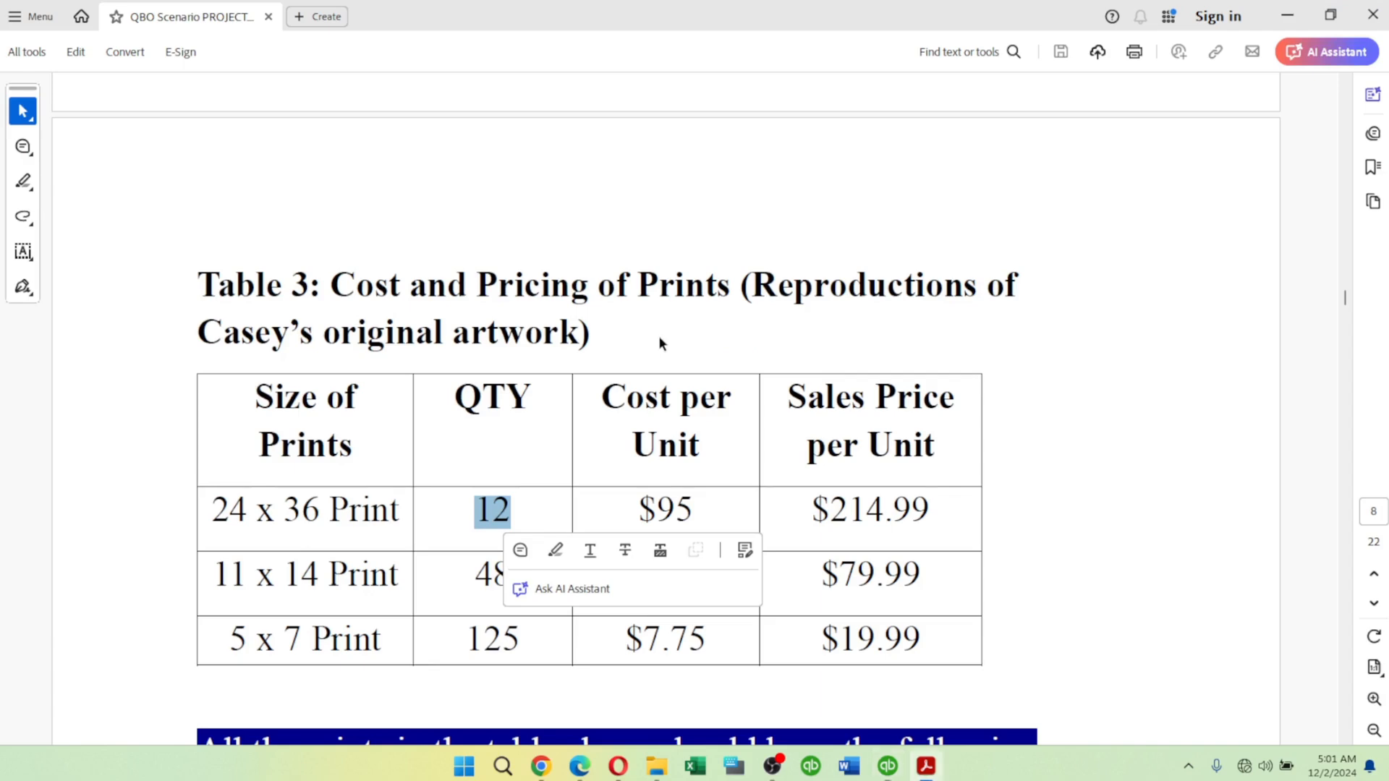
{"action": "left_click_drag", "start_coordinate": [210, 570], "coordinate": [374, 585]}
{"action": "key", "text": "ctrl+c"}
{"action": "key", "text": "alt+Tab"}
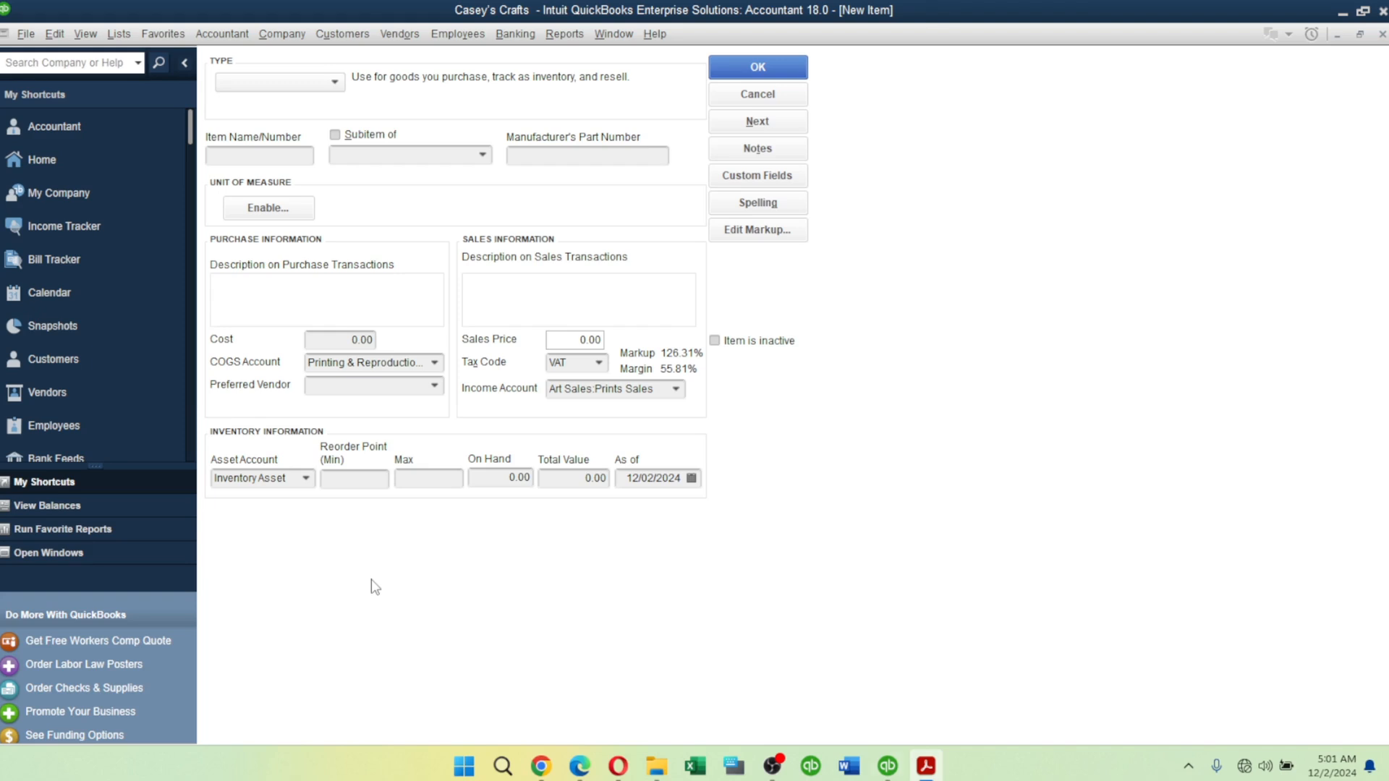
{"action": "left_click", "coordinate": [281, 153]}
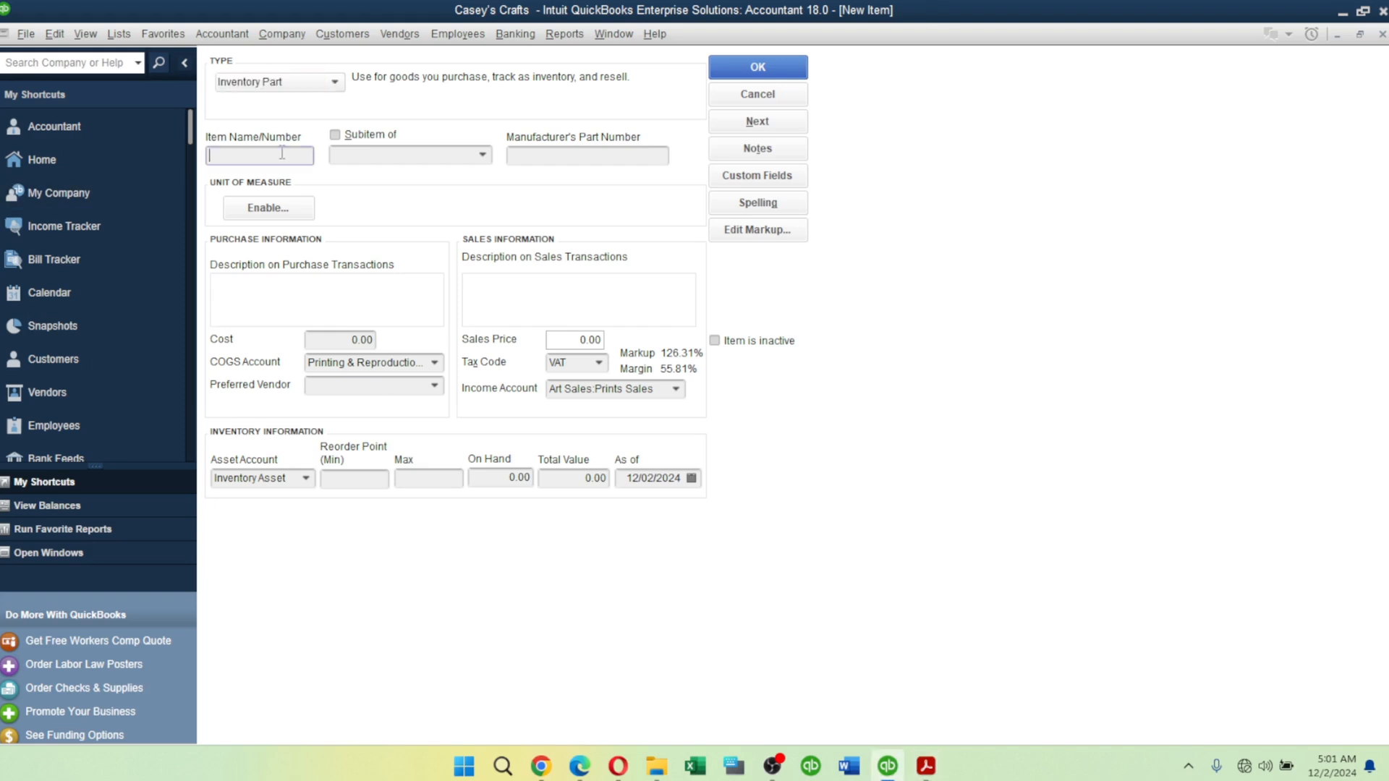
{"action": "key", "text": "ctrl+v"}
{"action": "key", "text": "Tab"}
{"action": "left_click", "coordinate": [477, 154]}
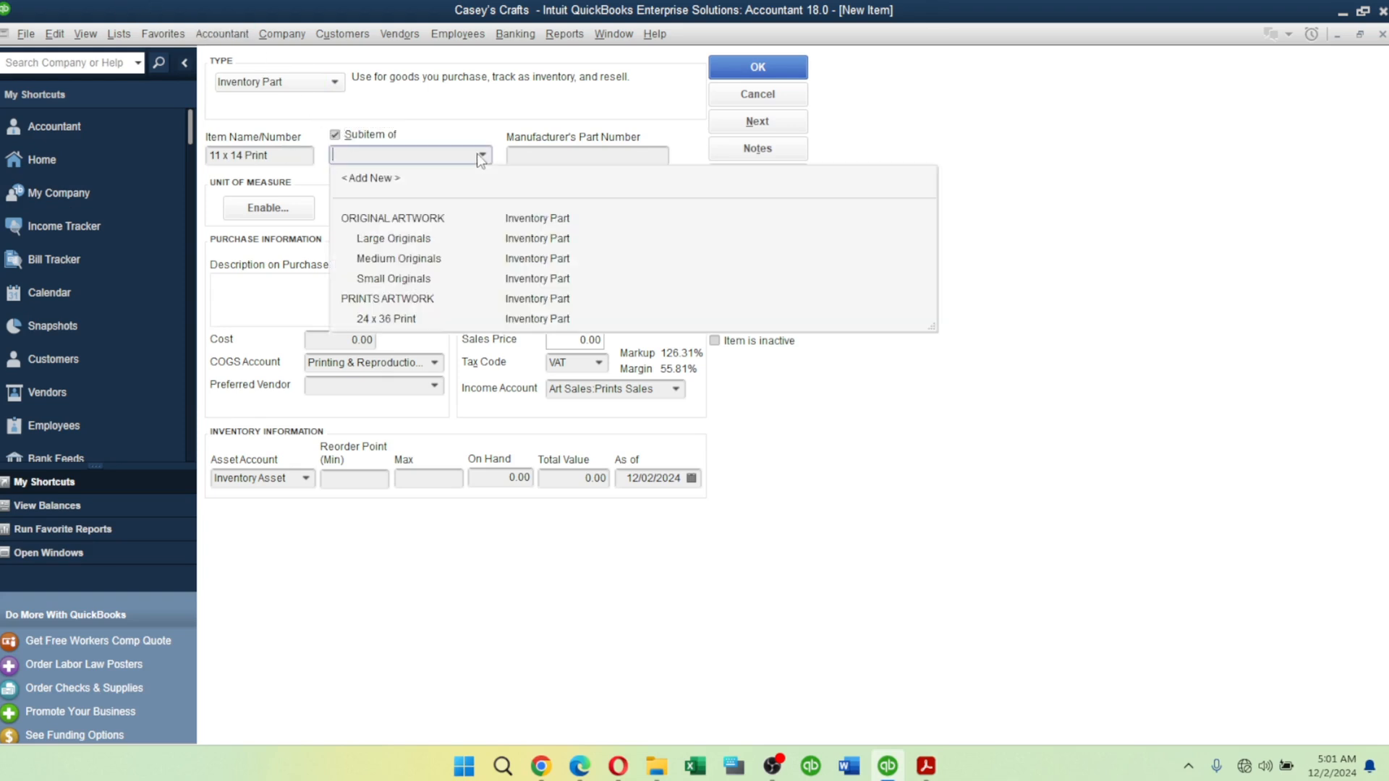
{"action": "left_click", "coordinate": [401, 299]}
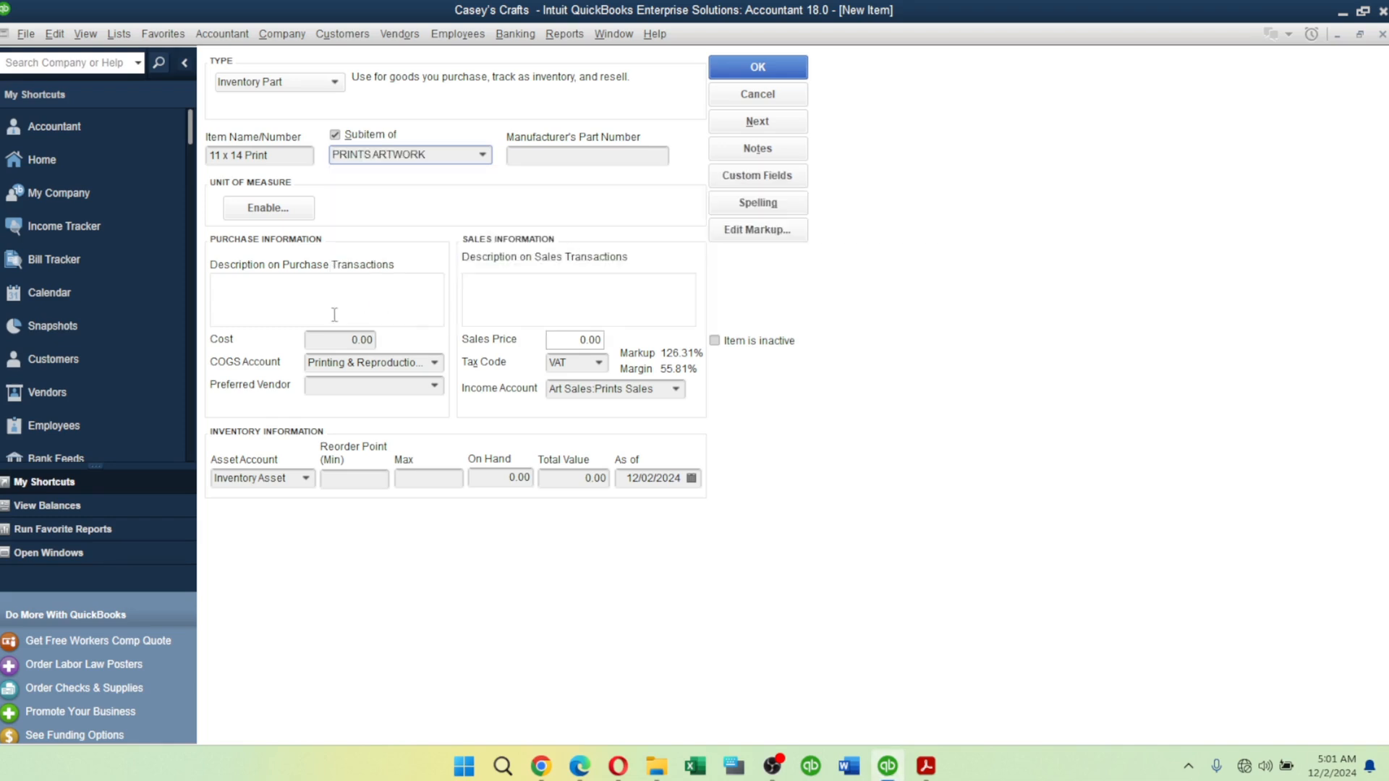
Copy the 11 x 14 Print unit cost from the PDF and set the item's cost to 30.
{"action": "key", "text": "alt+Tab"}
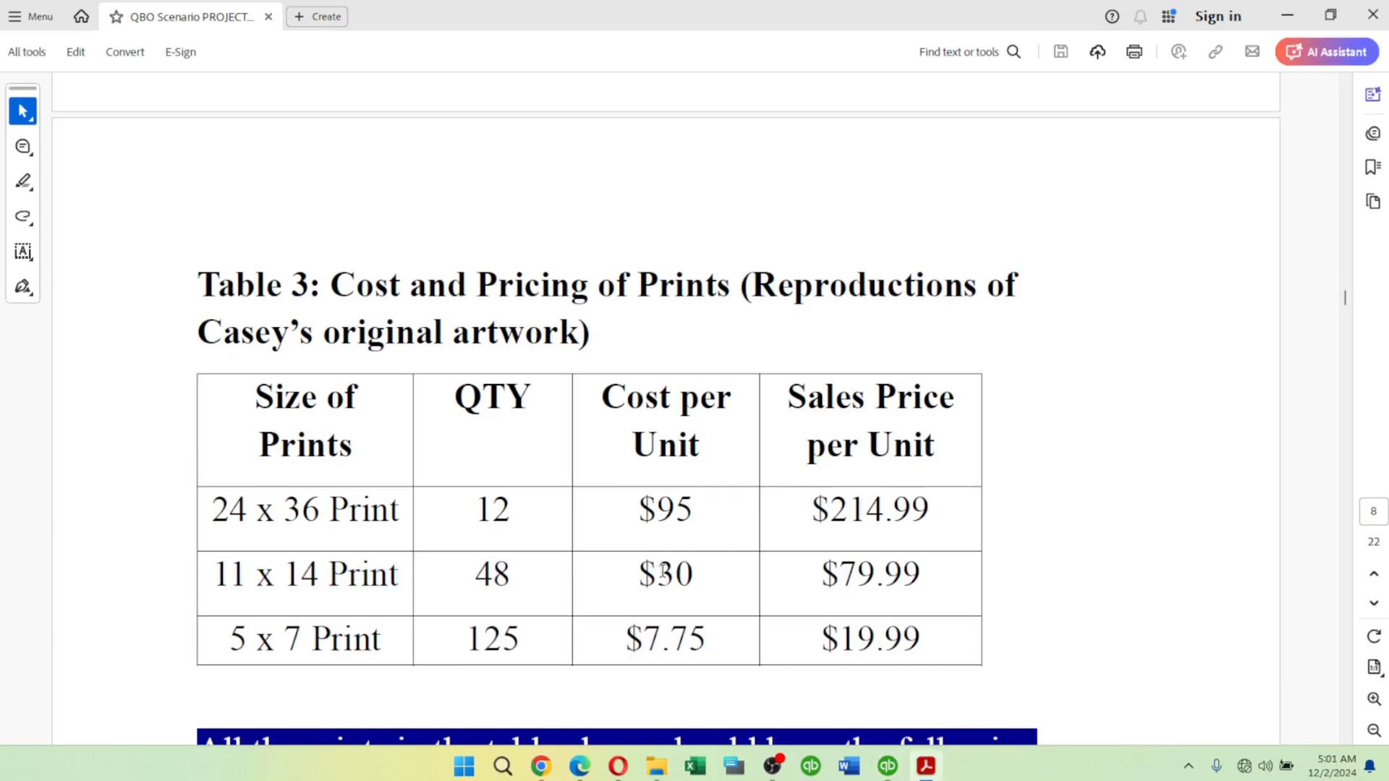
{"action": "left_click_drag", "start_coordinate": [657, 575], "coordinate": [703, 576]}
{"action": "key", "text": "alt+Tab"}
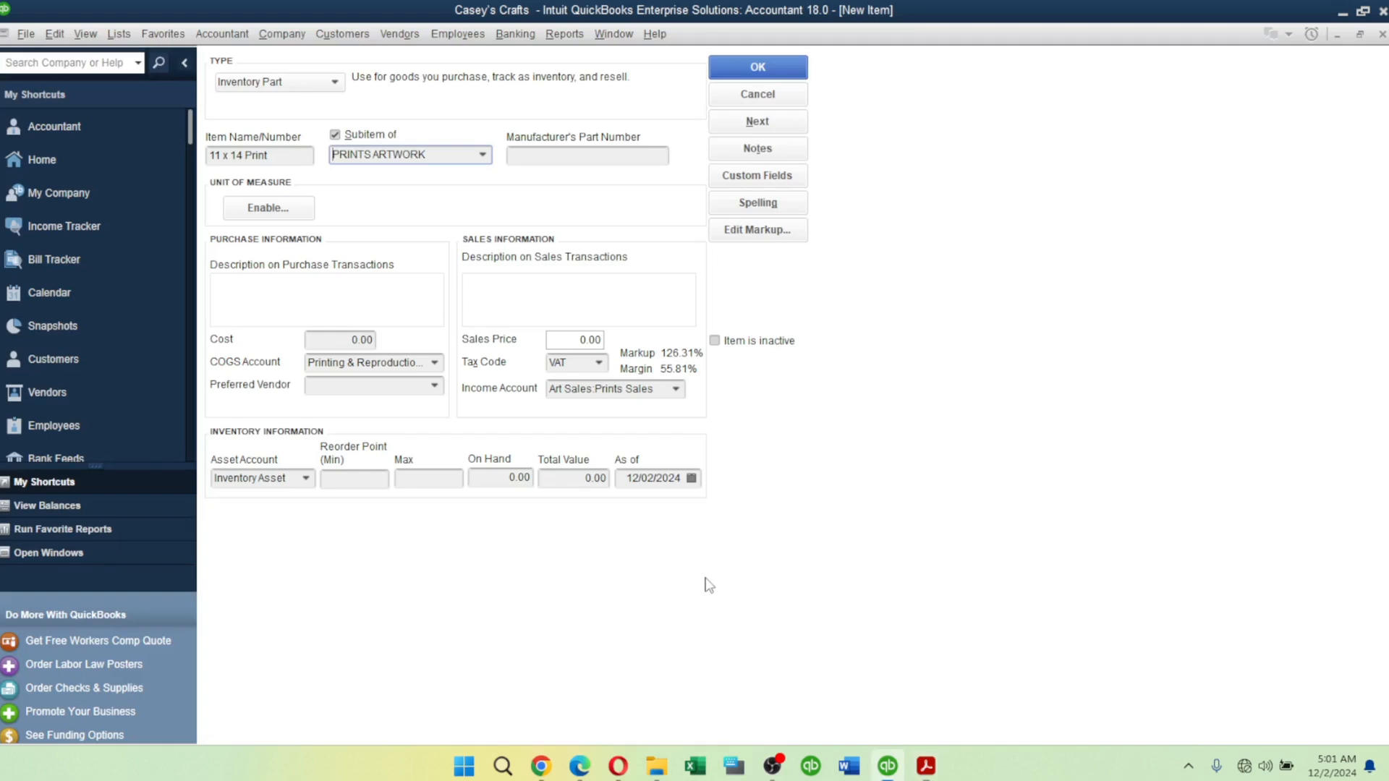
{"action": "left_click", "coordinate": [339, 340]}
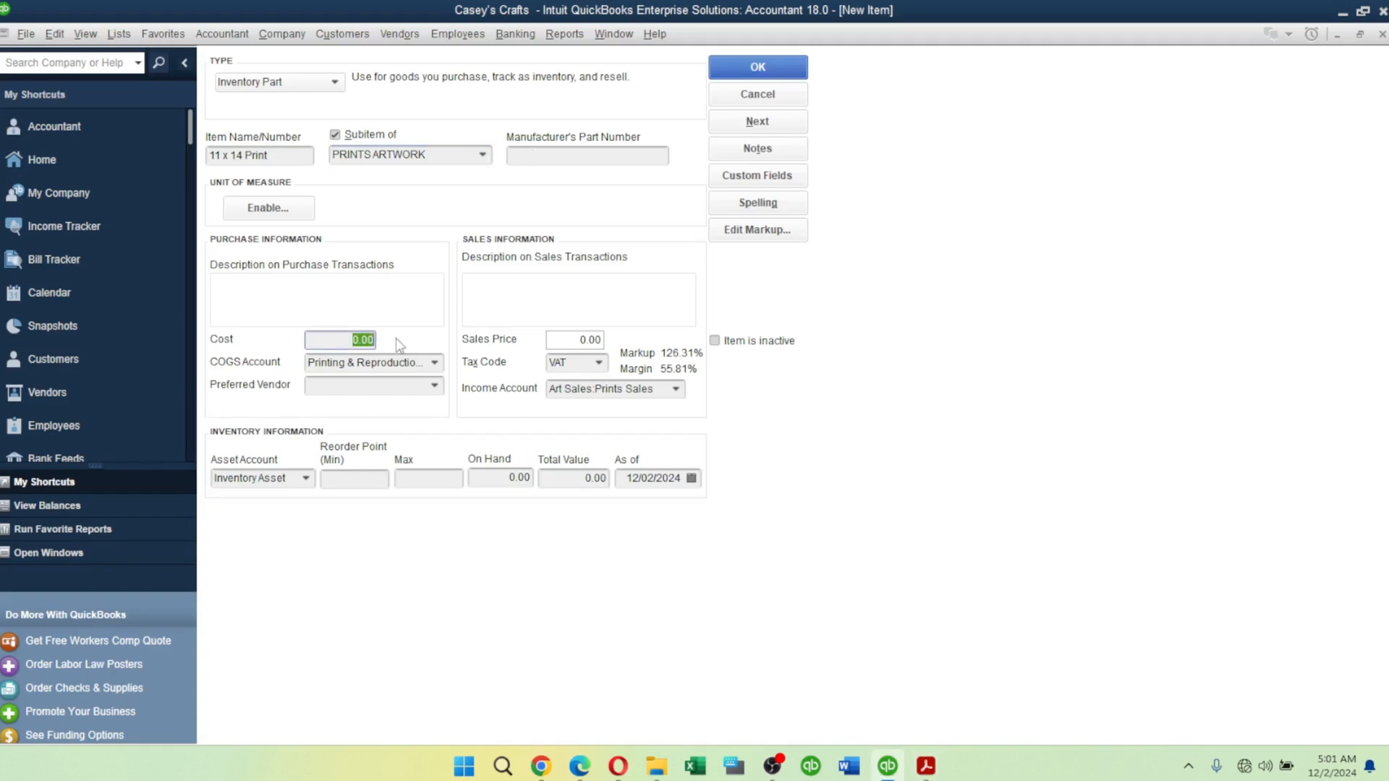
{"action": "key", "text": "Tab"}
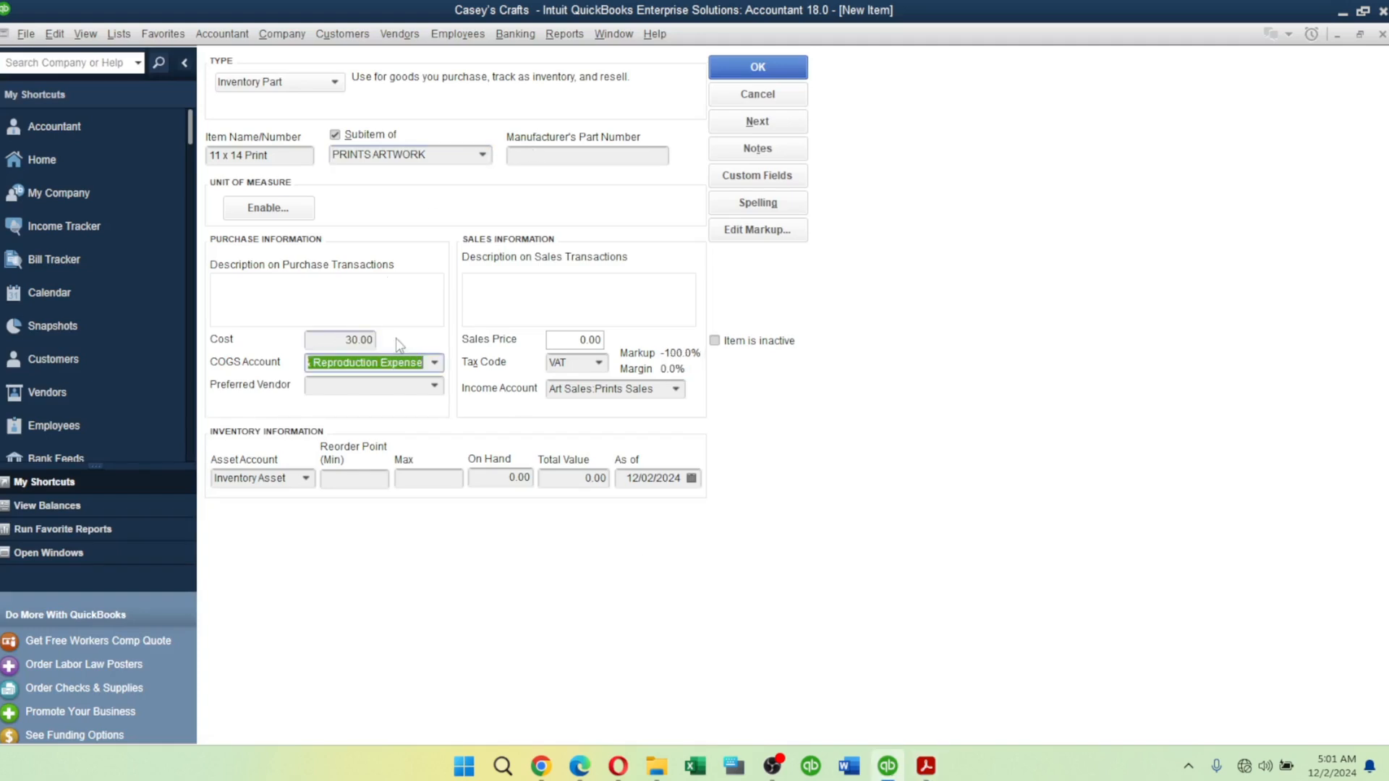
Copy the 11 x 14 Print sales price from the PDF and set the item's sales price to 79.99, keeping Prints Sales as income account.
{"action": "left_click", "coordinate": [564, 345]}
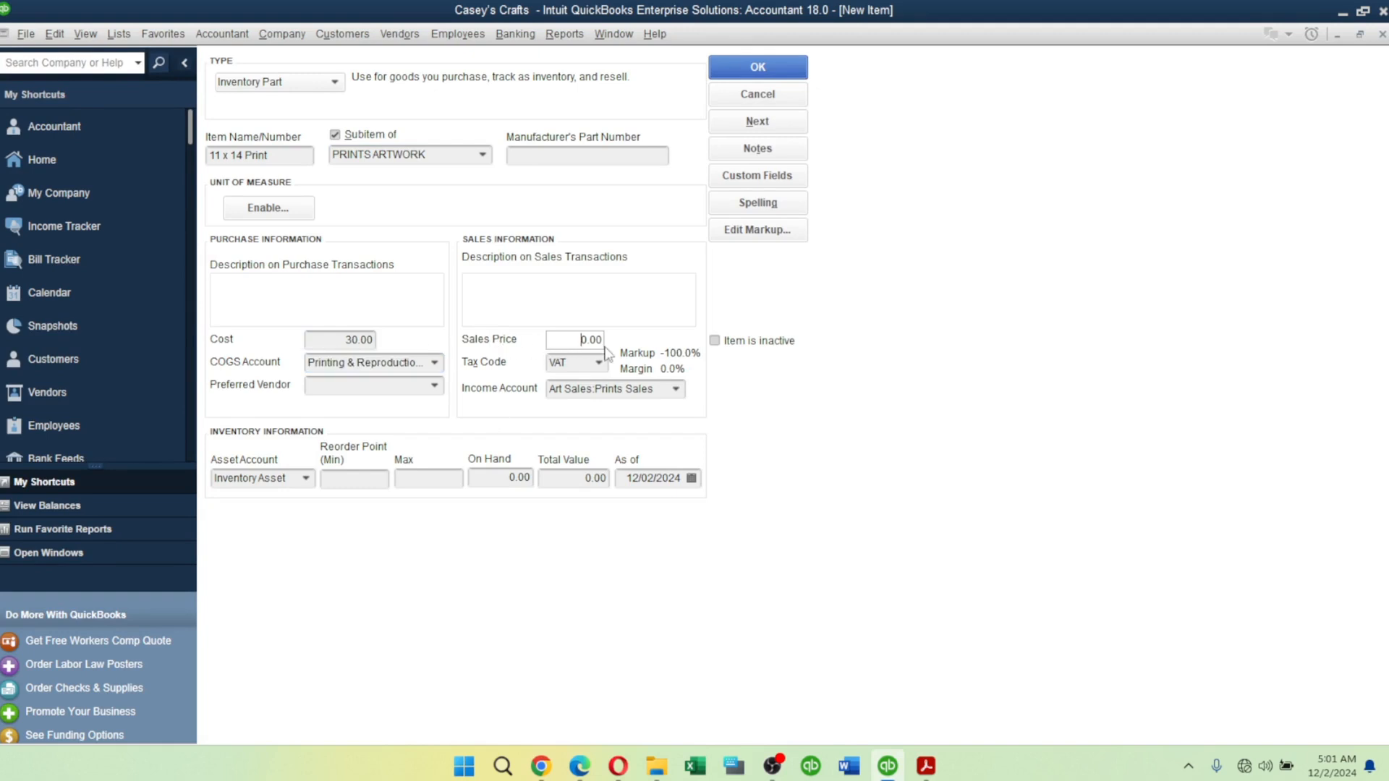
{"action": "key", "text": "alt+Tab"}
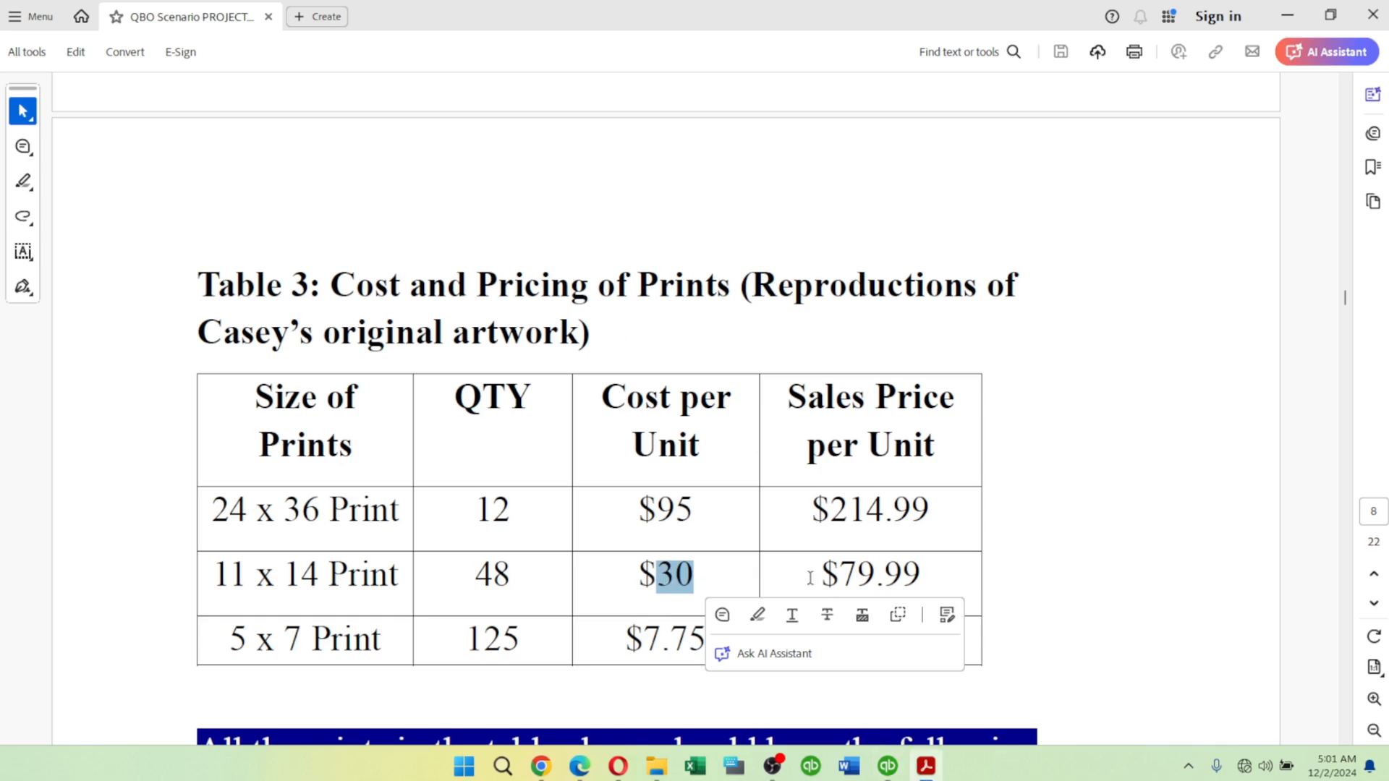
{"action": "left_click_drag", "start_coordinate": [839, 578], "coordinate": [925, 576]}
{"action": "key", "text": "ctrl+c"}
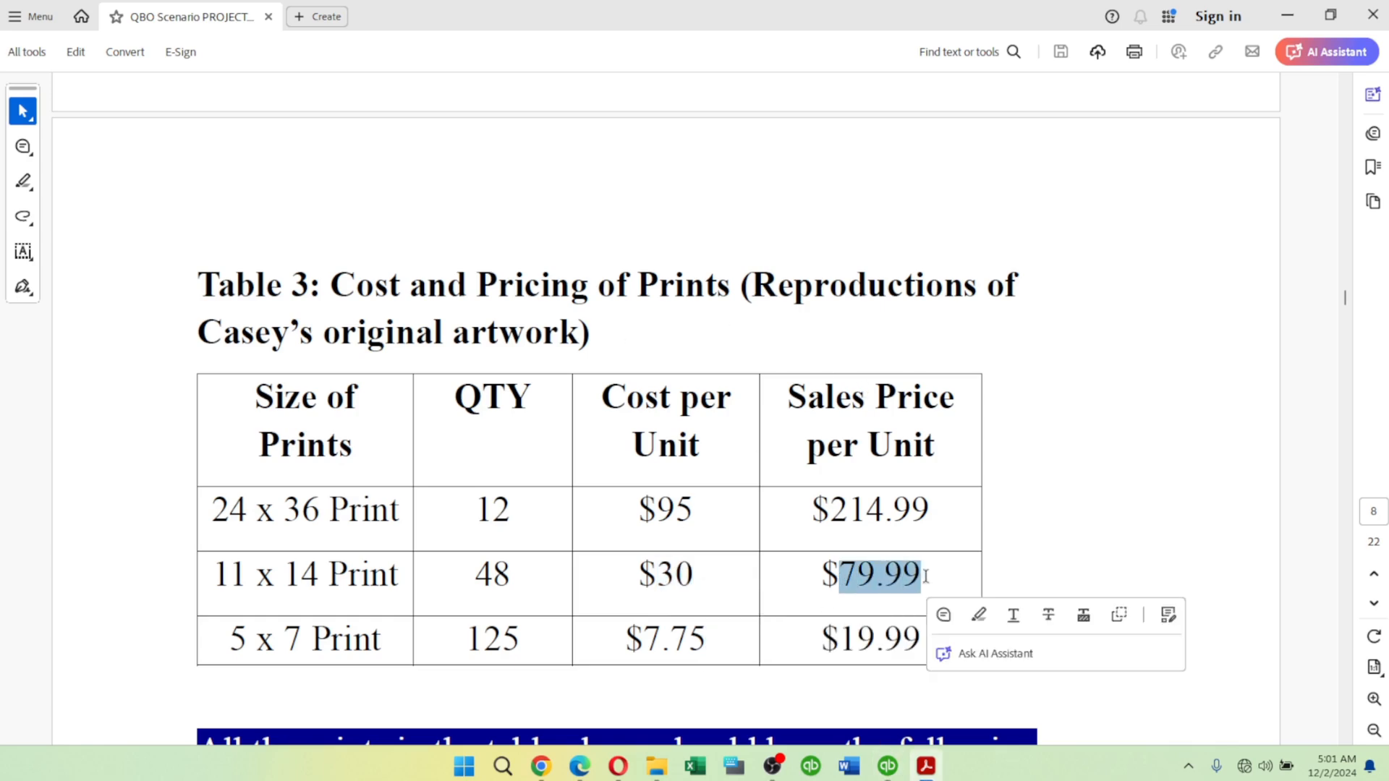
{"action": "key", "text": "alt+Tab"}
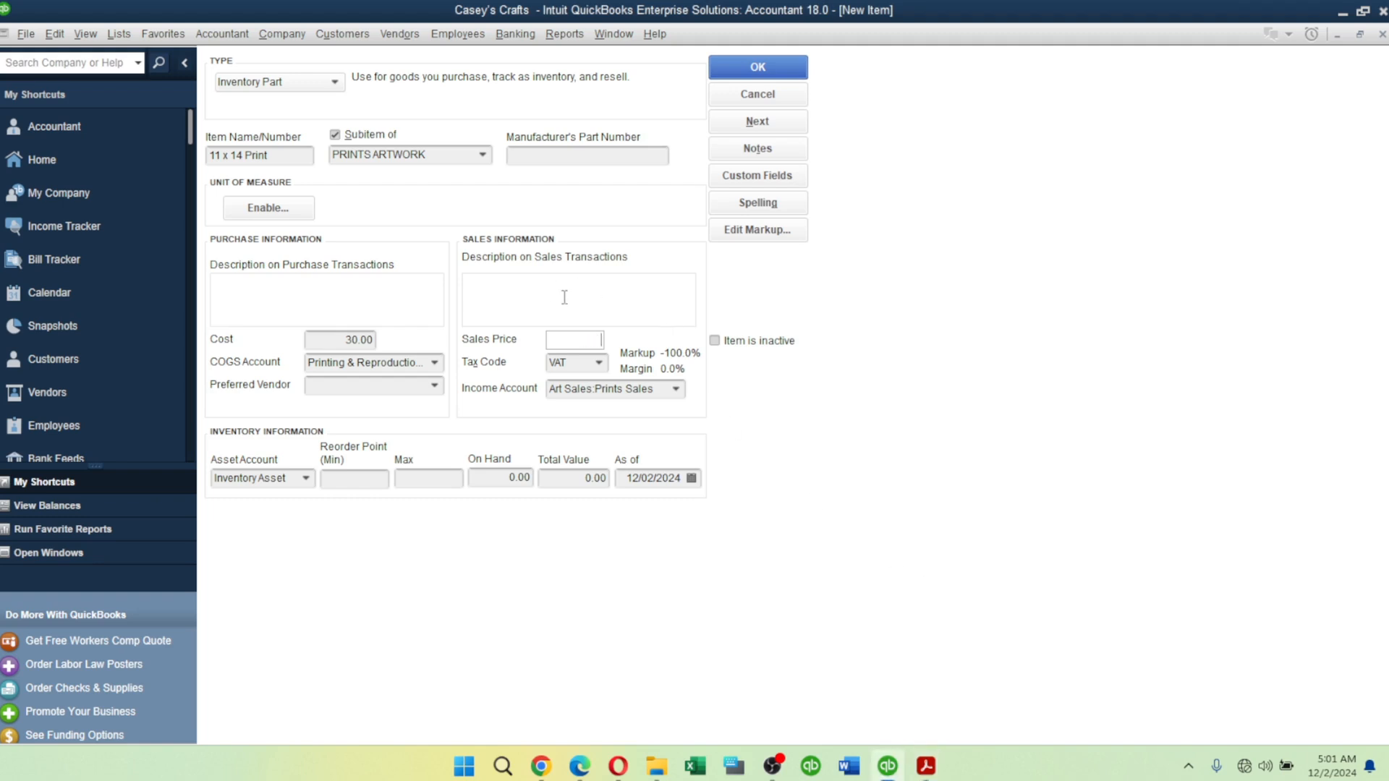
{"action": "key", "text": "ctrl+v"}
{"action": "key", "text": "Tab"}
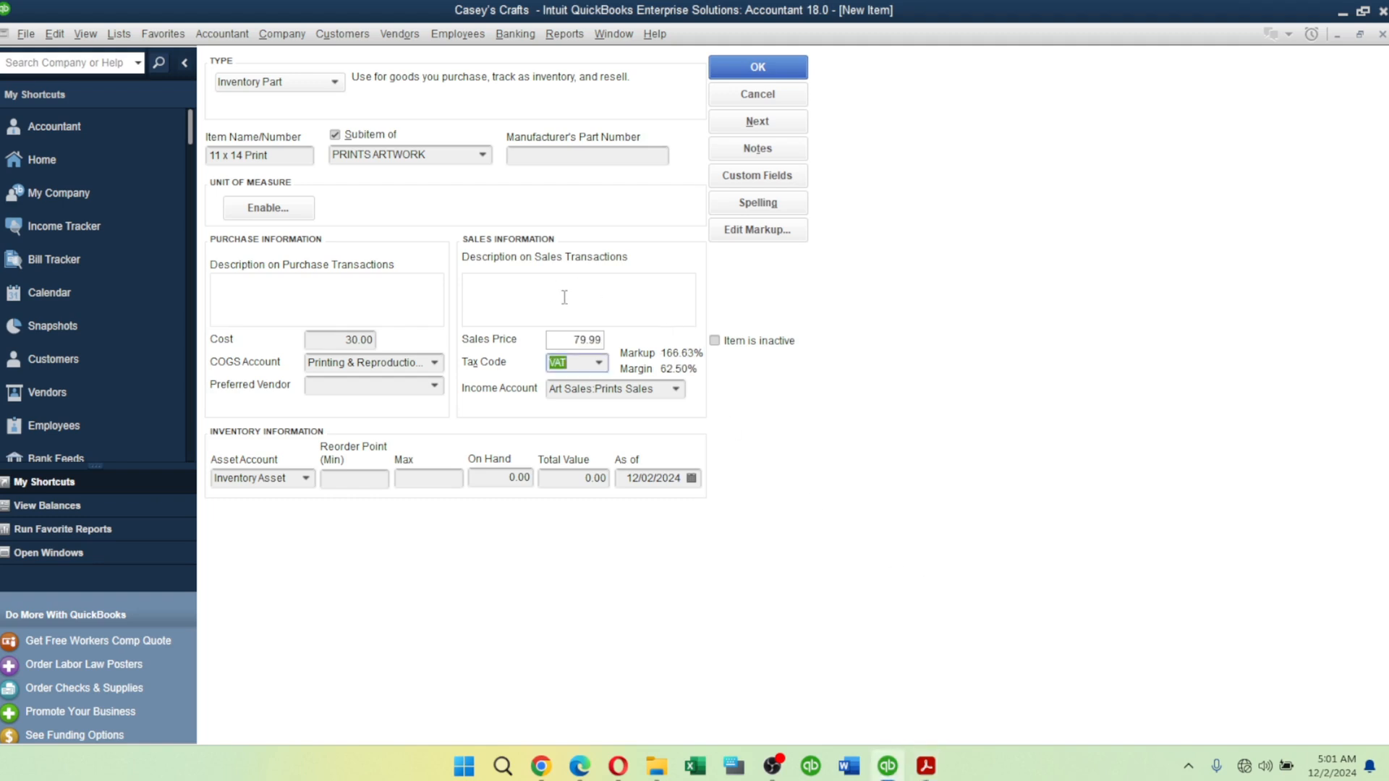
{"action": "key", "text": "Tab"}
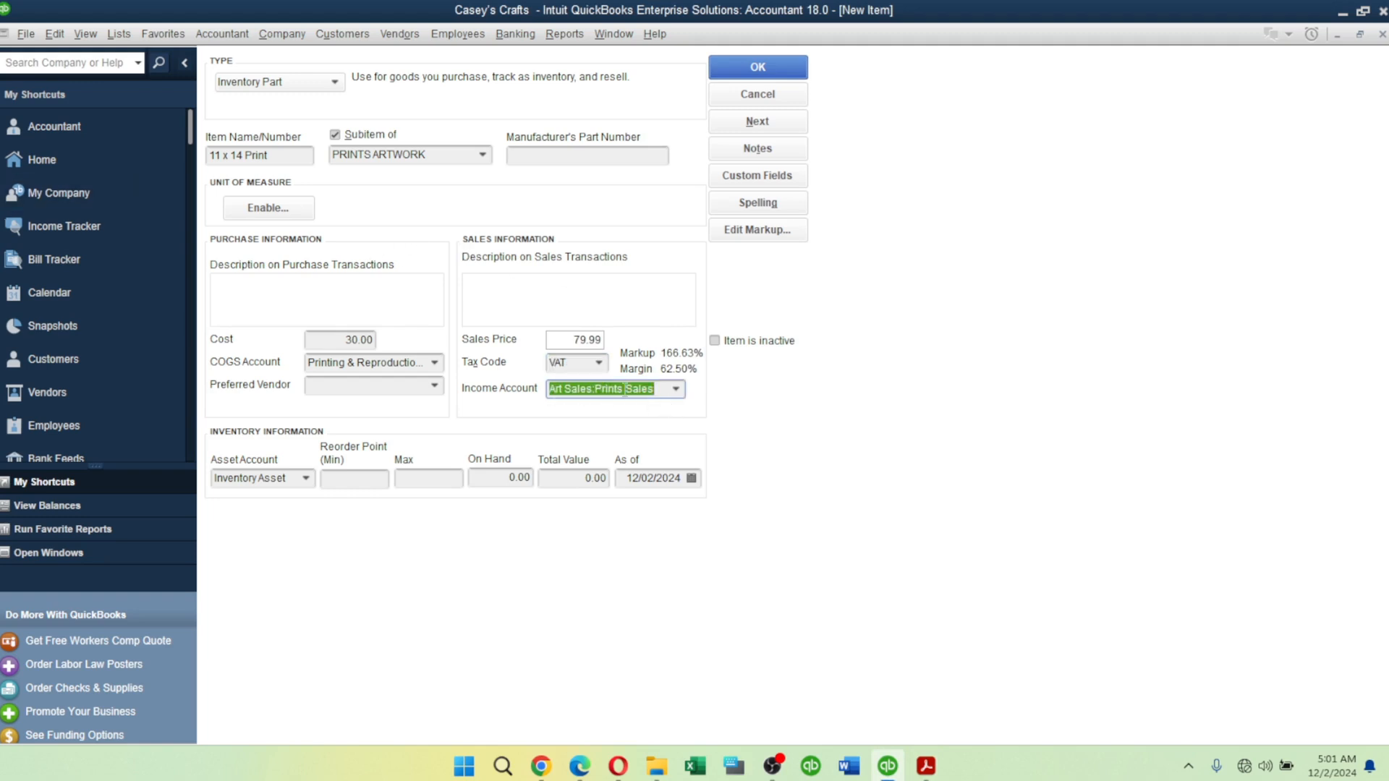
Set the 11 x 14 Print's on-hand quantity to 48.
{"action": "left_click", "coordinate": [504, 477]}
{"action": "type", "text": "48"}
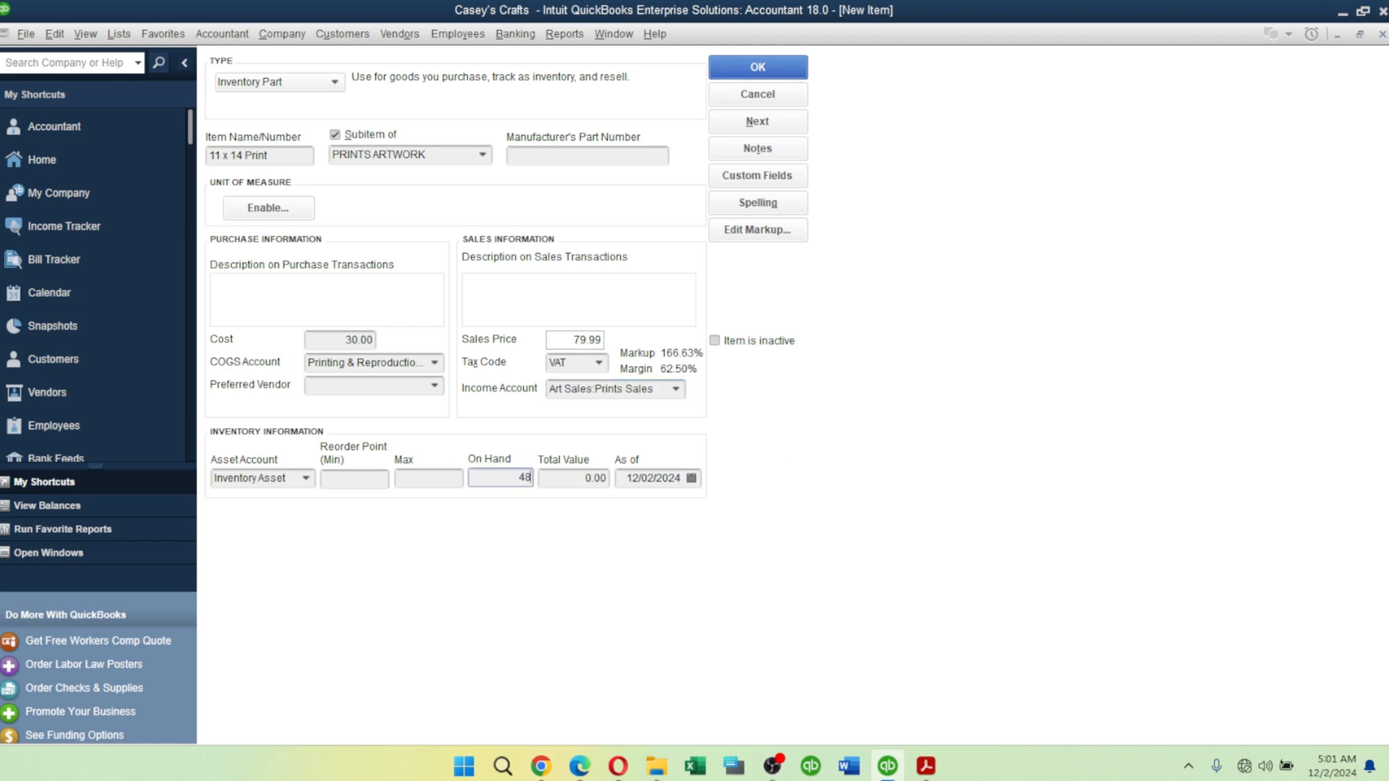
{"action": "key", "text": "Tab"}
{"action": "key", "text": "Tab"}
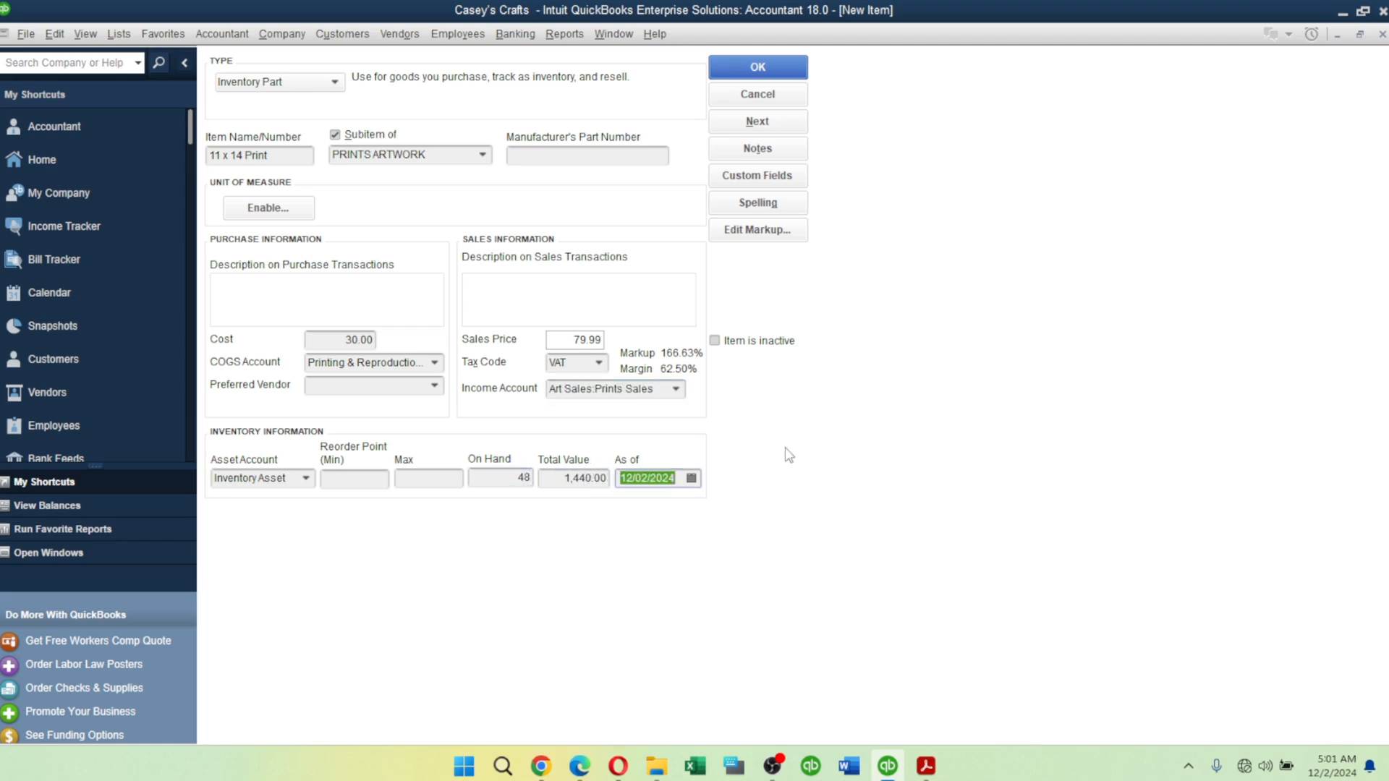
Set the 11 x 14 Print's as-of date to 04/01/2024 and save the item, accepting the past date.
{"action": "left_click", "coordinate": [632, 478]}
{"action": "type", "text": "04"}
{"action": "key", "text": "BackSpace"}
{"action": "type", "text": "1"}
{"action": "key", "text": "Tab"}
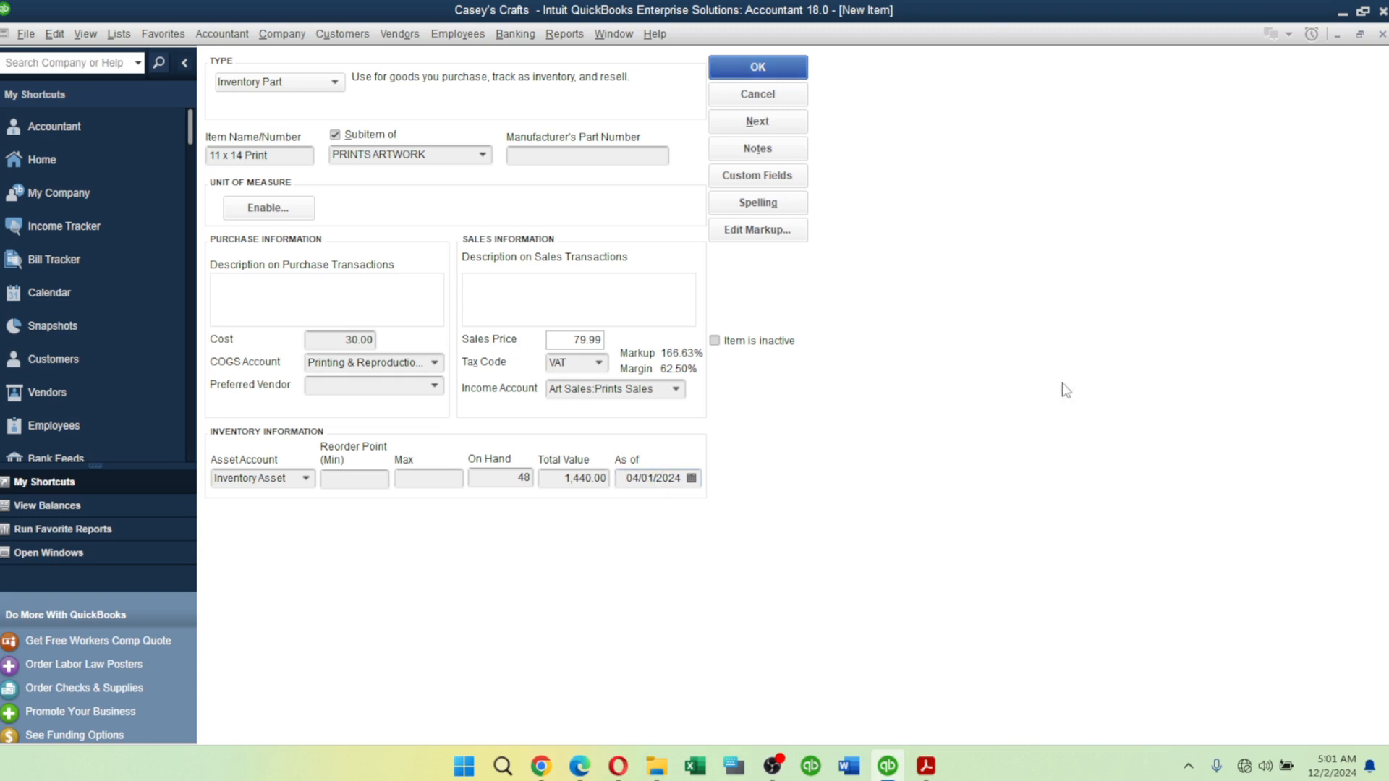
{"action": "left_click", "coordinate": [792, 121]}
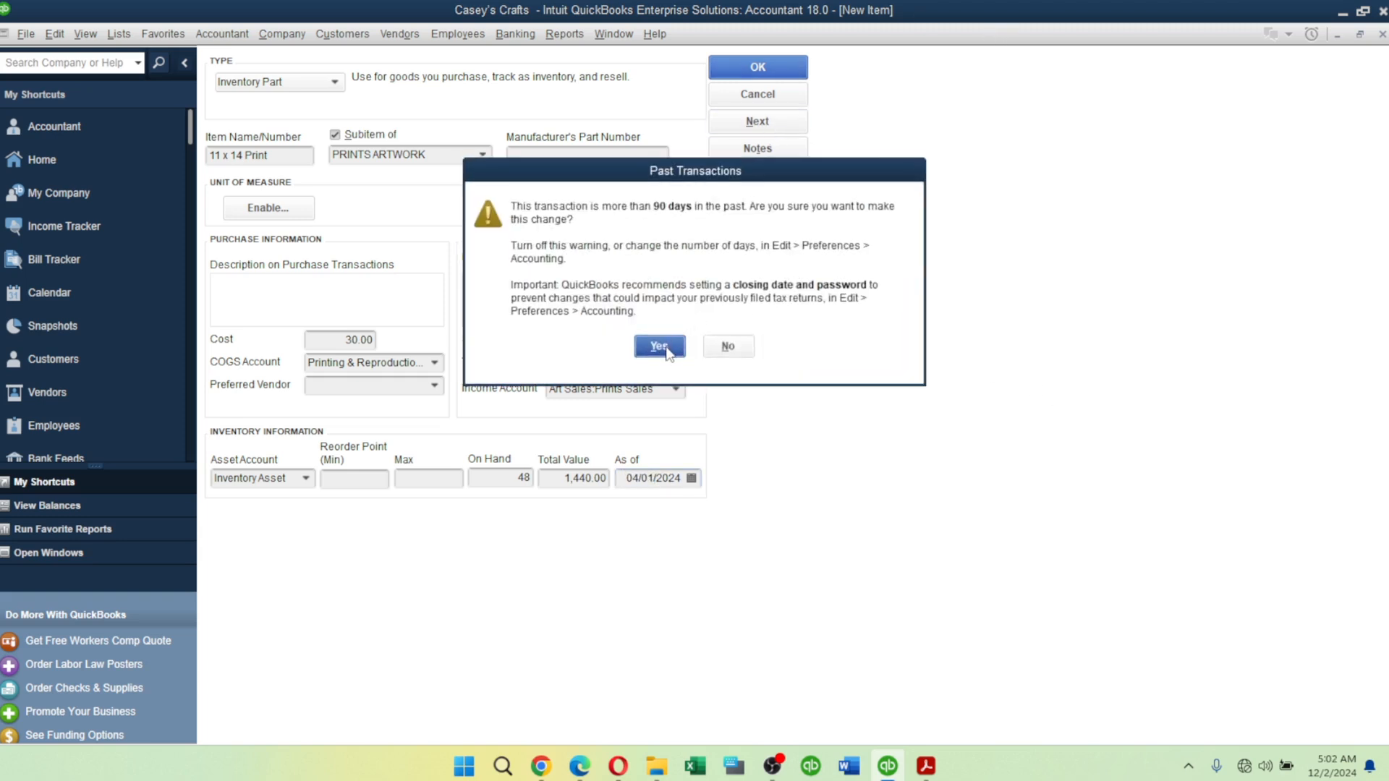
{"action": "left_click", "coordinate": [660, 347]}
{"action": "left_click", "coordinate": [655, 348]}
Create an Inventory Part item named 5 x 7 Print, copied from the PDF's Table 3, as a subitem of PRINTS ARTWORK.
{"action": "key", "text": "alt+Tab"}
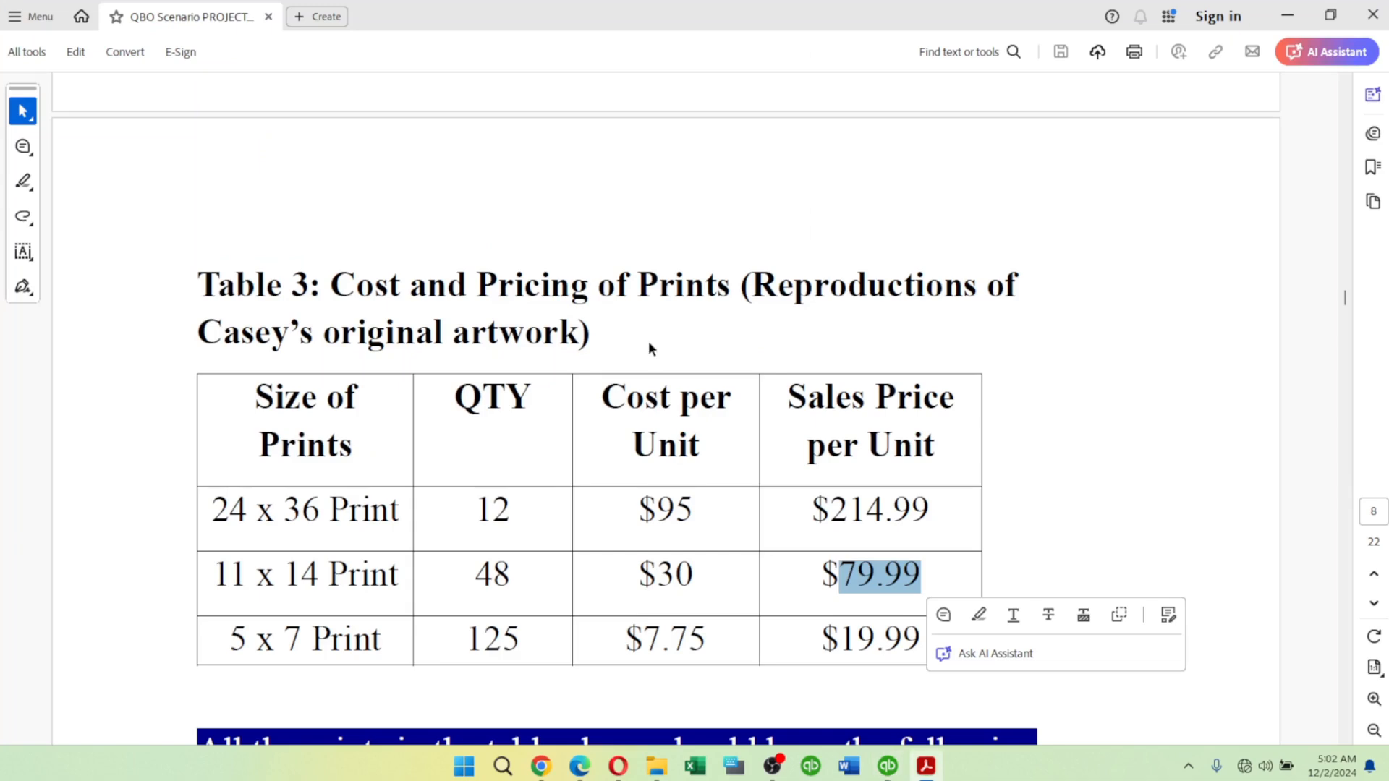
{"action": "left_click_drag", "start_coordinate": [230, 641], "coordinate": [386, 652]}
{"action": "key", "text": "ctrl+c"}
{"action": "key", "text": "alt+Tab"}
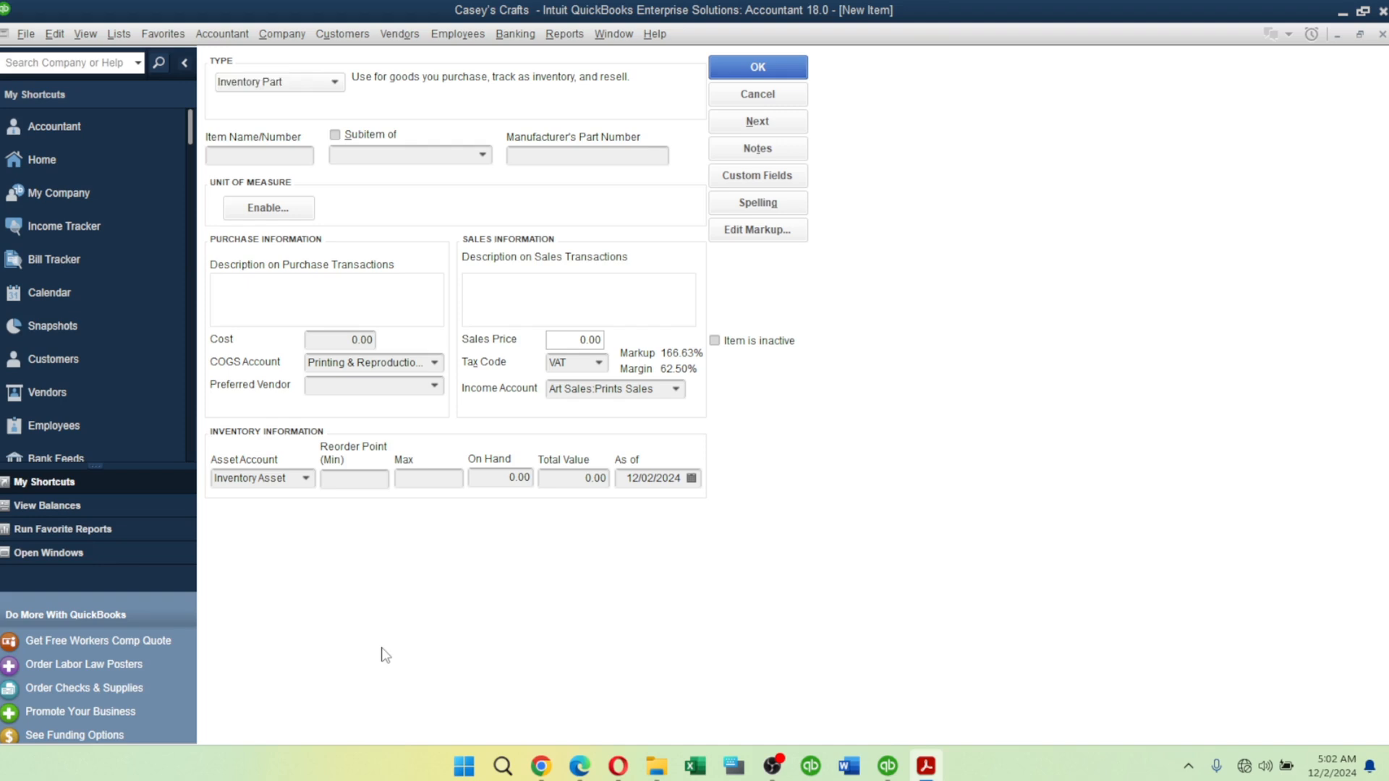
{"action": "left_click", "coordinate": [247, 156]}
{"action": "key", "text": "ctrl+v"}
{"action": "key", "text": "Tab"}
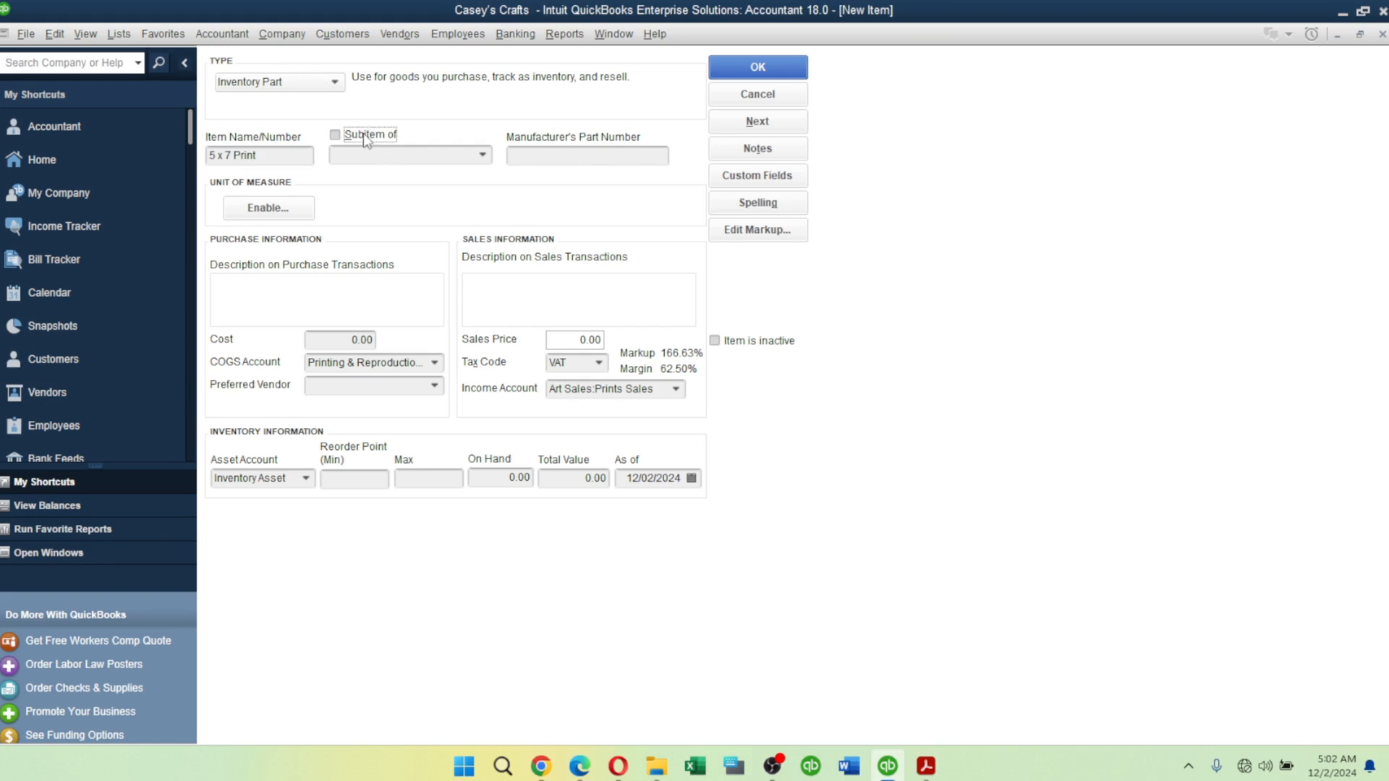
{"action": "left_click", "coordinate": [484, 155]}
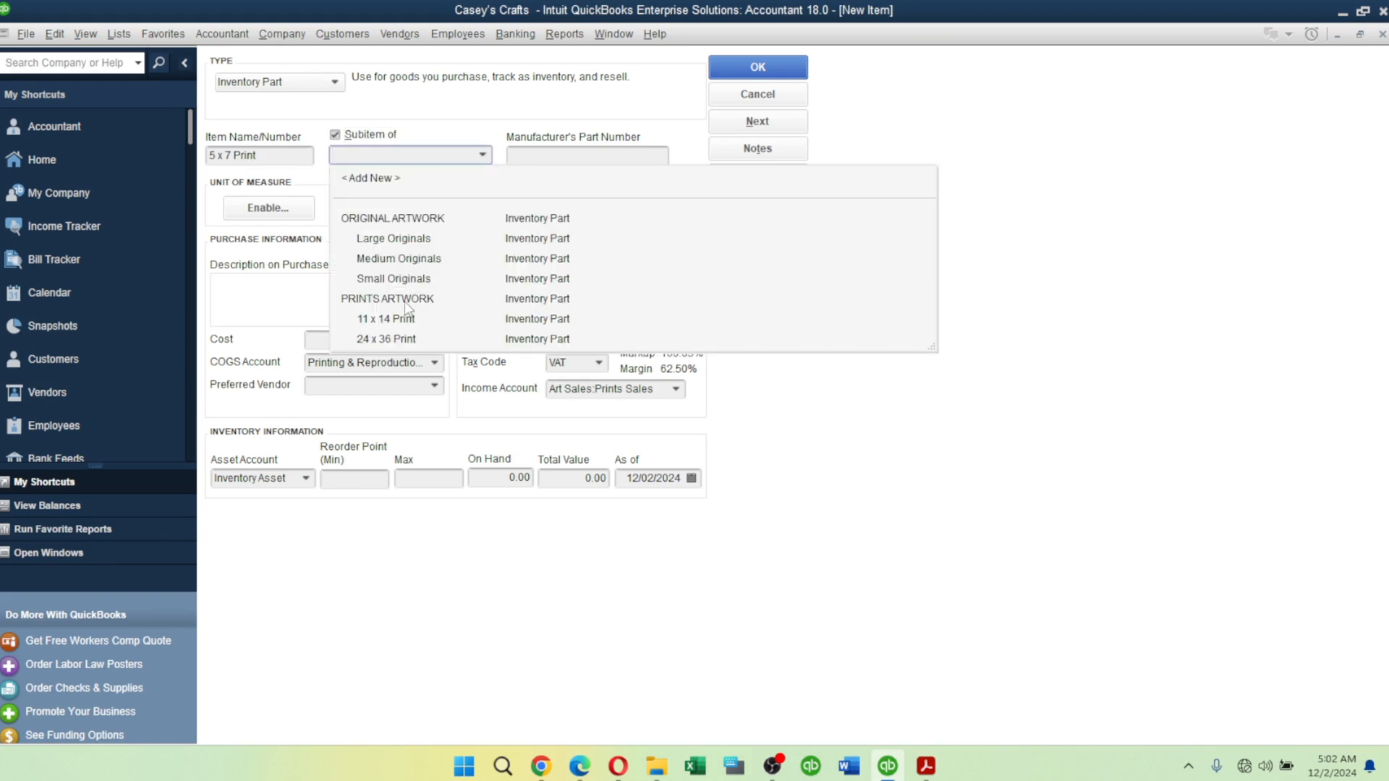
{"action": "left_click", "coordinate": [406, 303]}
Copy the 5 x 7 Print unit cost from the PDF and set the item's cost to 7.75.
{"action": "key", "text": "alt+Tab"}
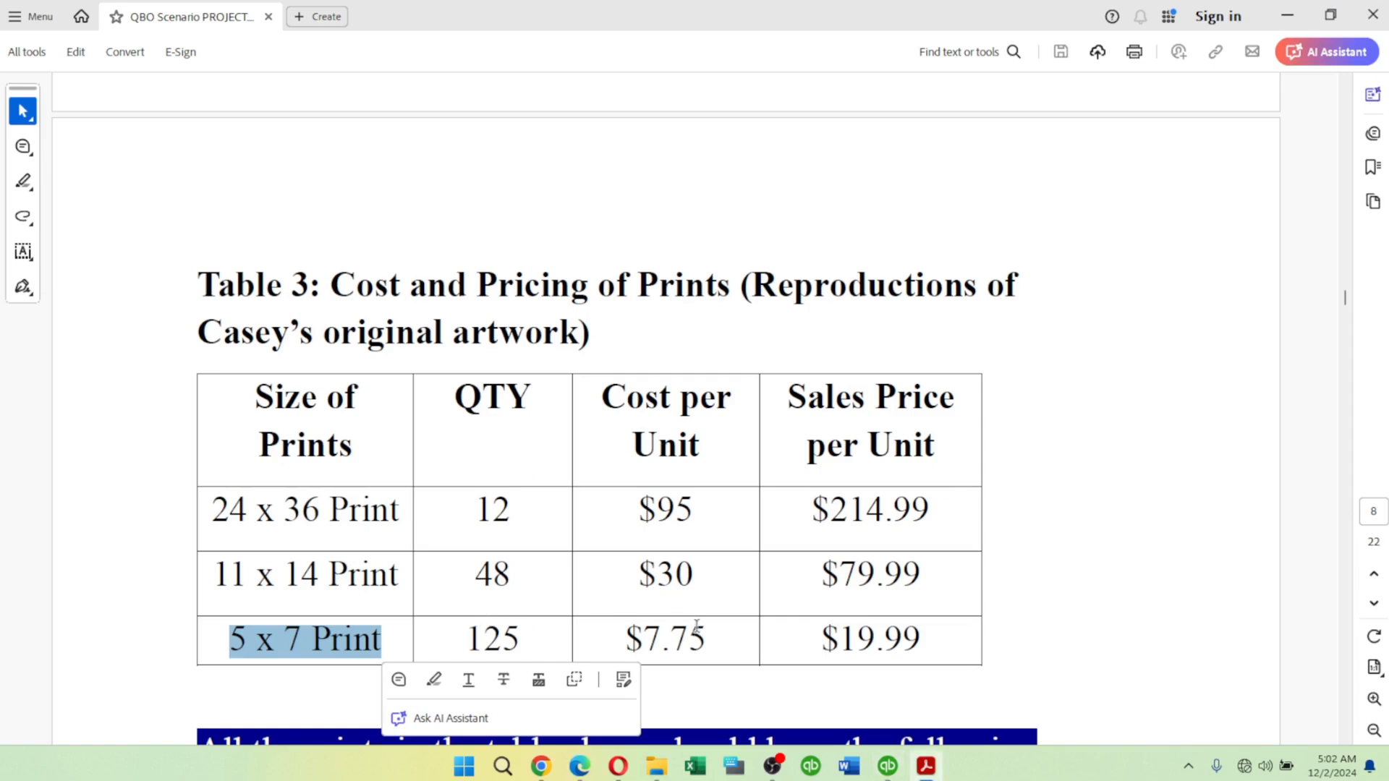
{"action": "left_click_drag", "start_coordinate": [644, 639], "coordinate": [744, 648]}
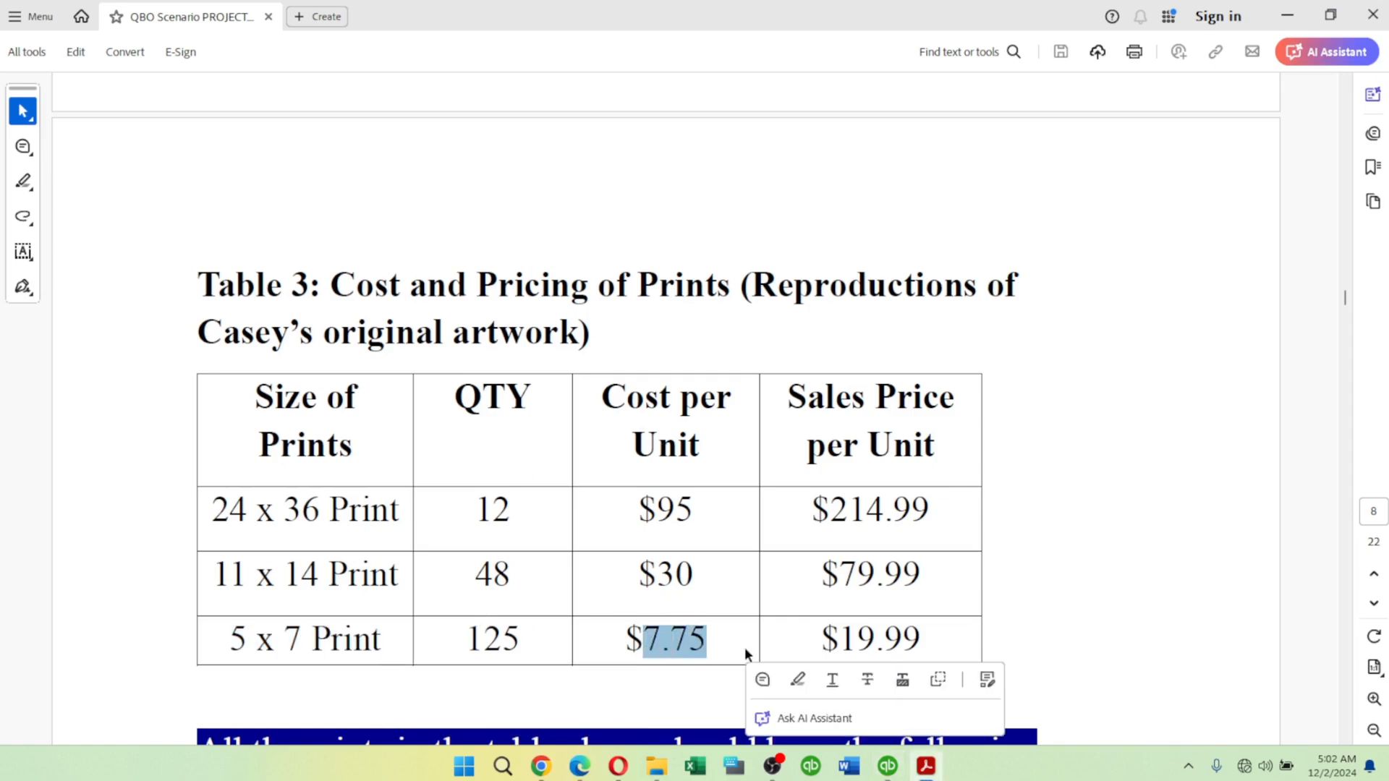
{"action": "key", "text": "alt+Tab"}
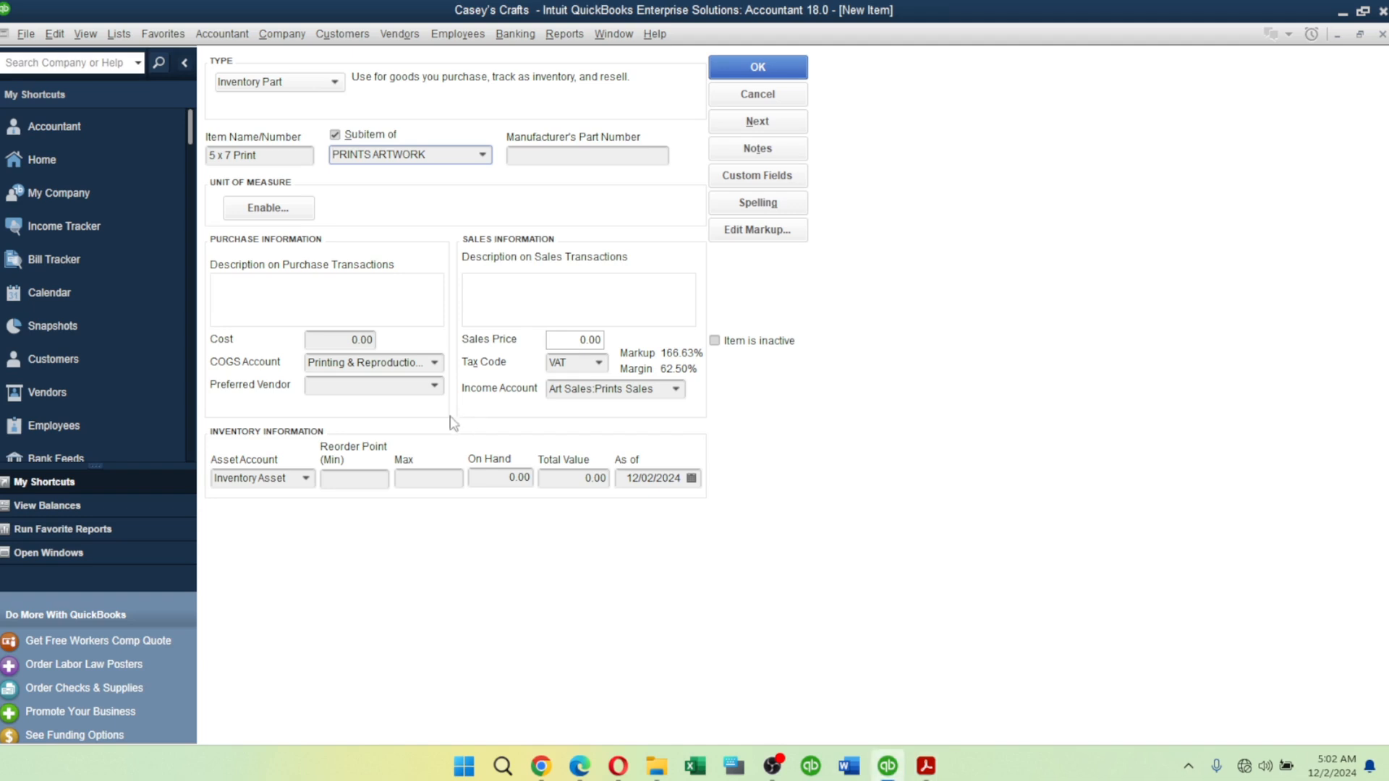
{"action": "left_click", "coordinate": [354, 340]}
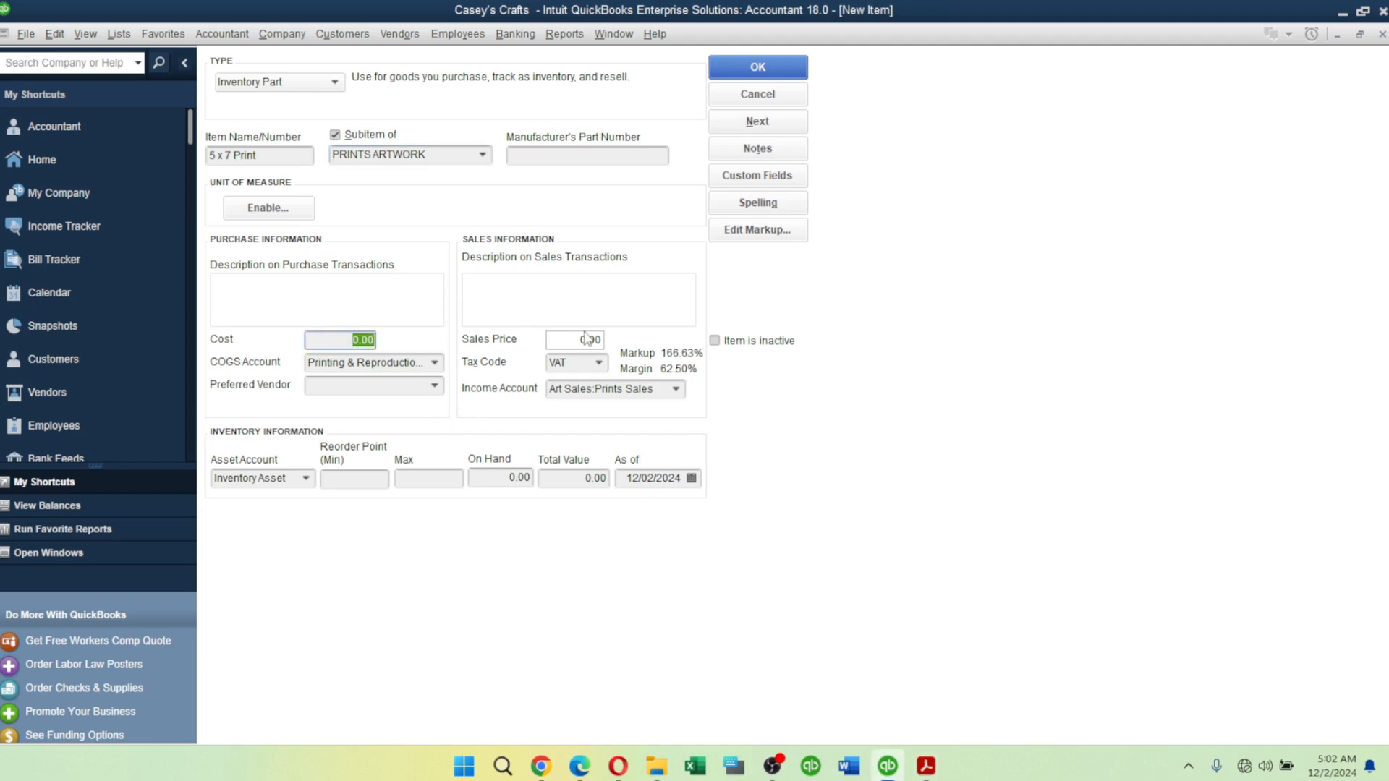
{"action": "type", "text": "7.75"}
{"action": "key", "text": "Tab"}
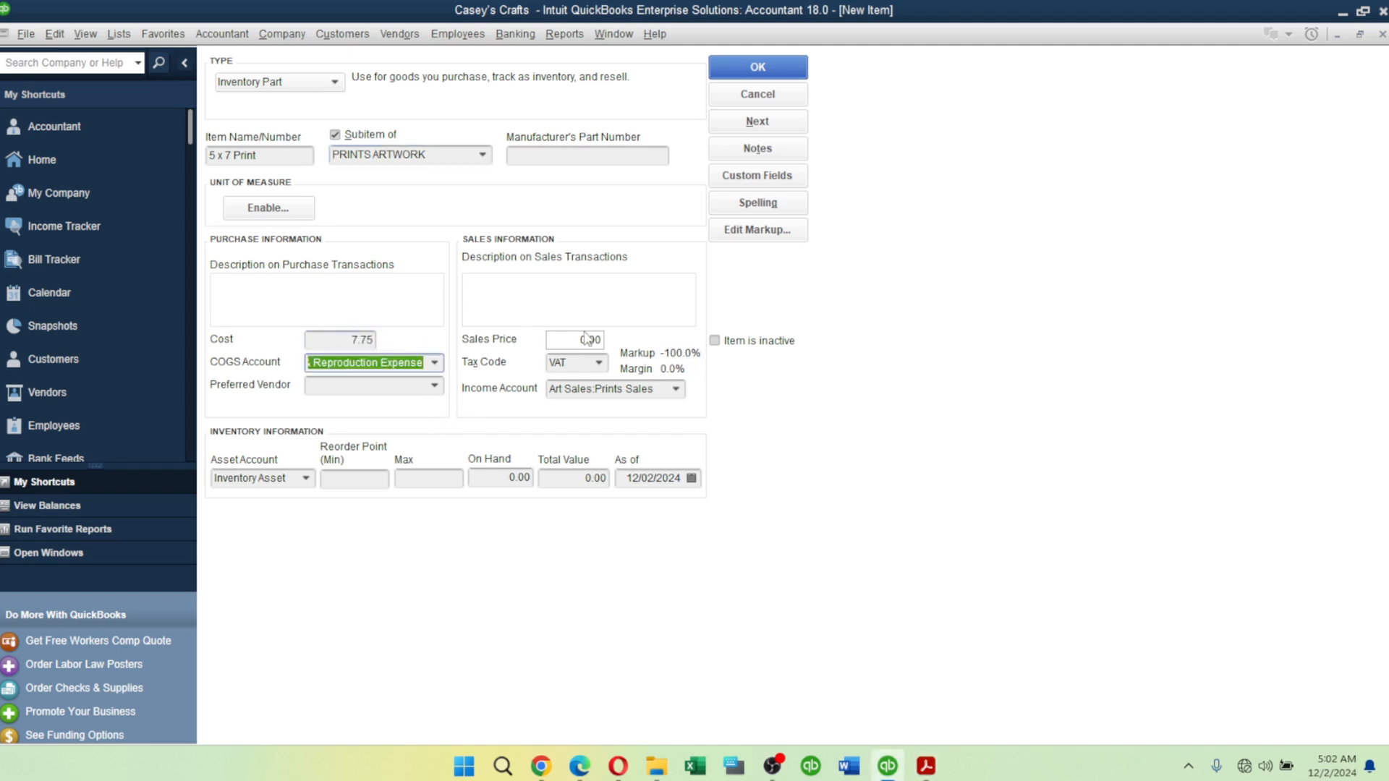
Copy the 5 x 7 Print sales price per unit from the PDF's Table 3 and set the item's sales price to 19.99.
{"action": "key", "text": "Tab"}
{"action": "left_click", "coordinate": [579, 340]}
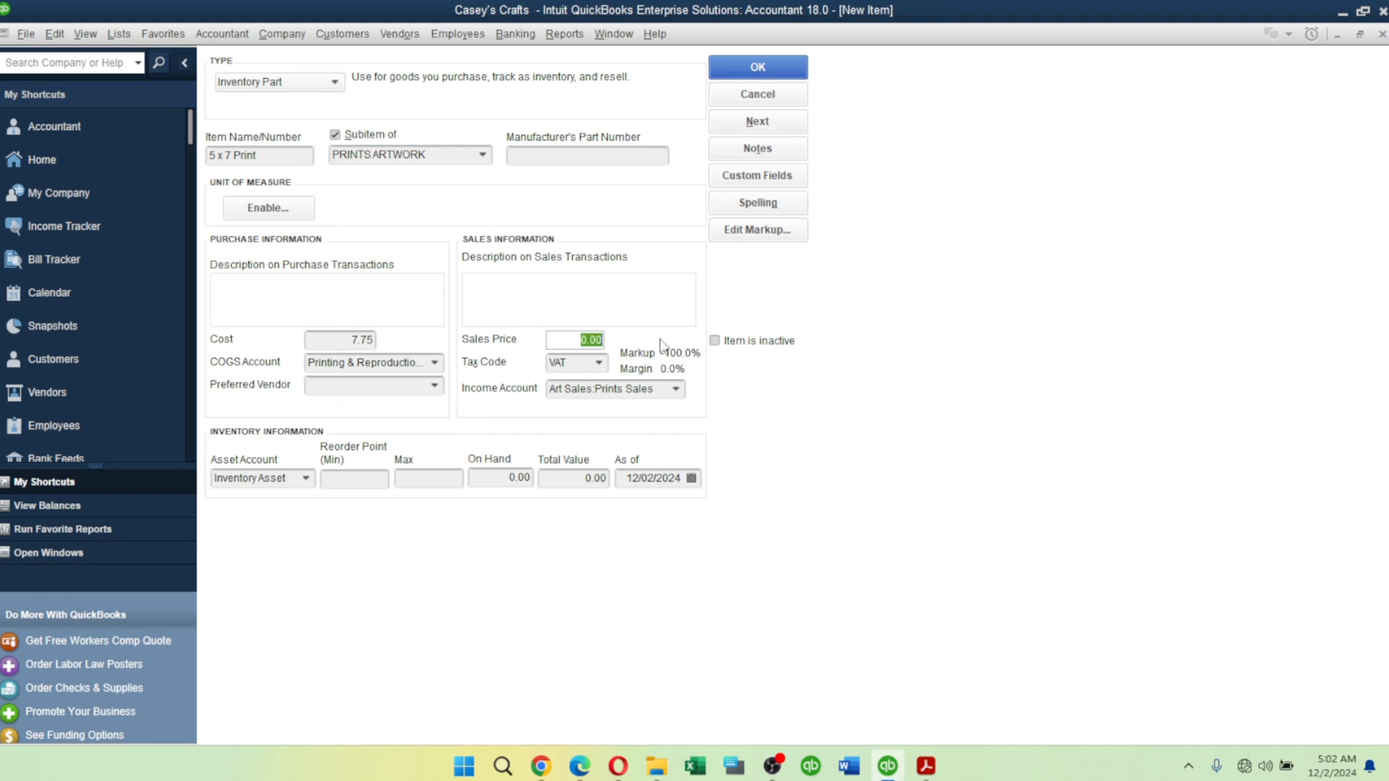
{"action": "key", "text": "alt+Tab"}
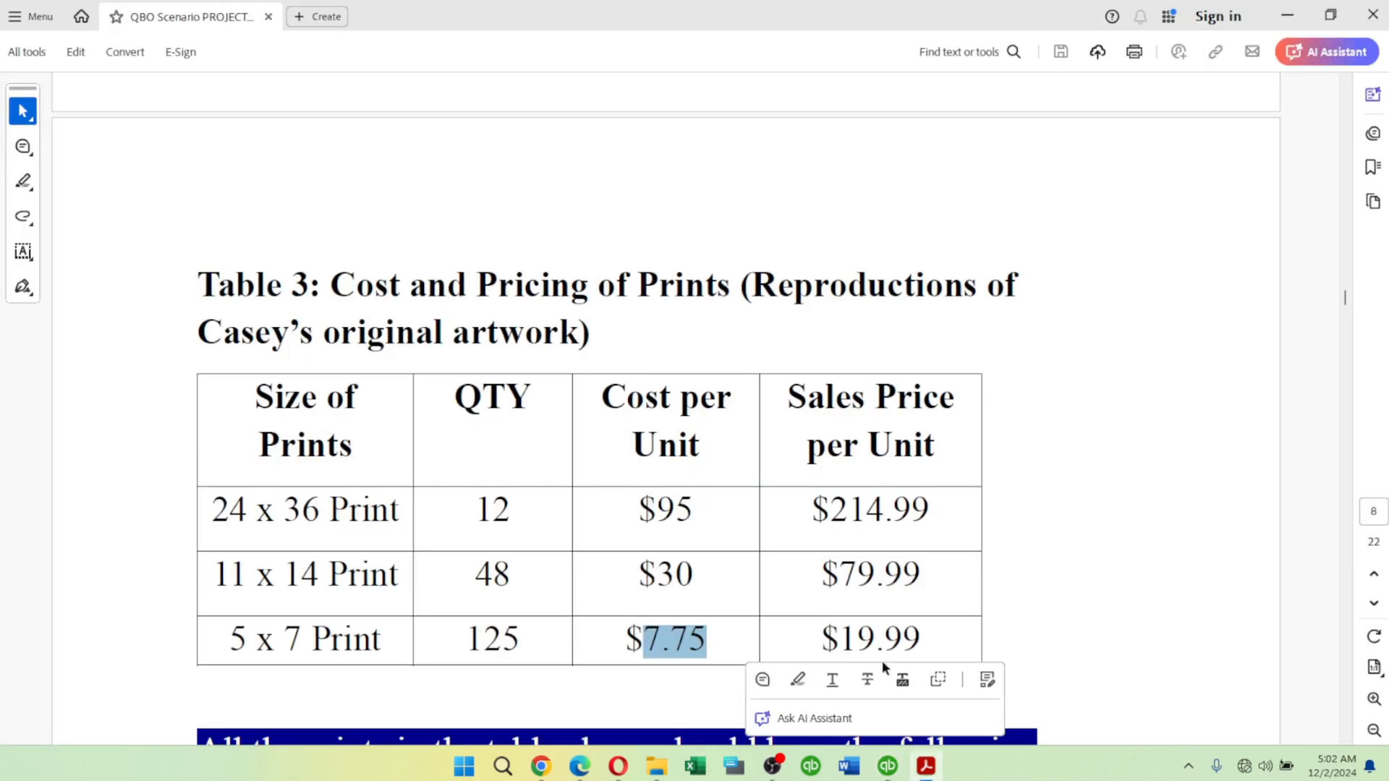
{"action": "left_click_drag", "start_coordinate": [841, 635], "coordinate": [975, 664]}
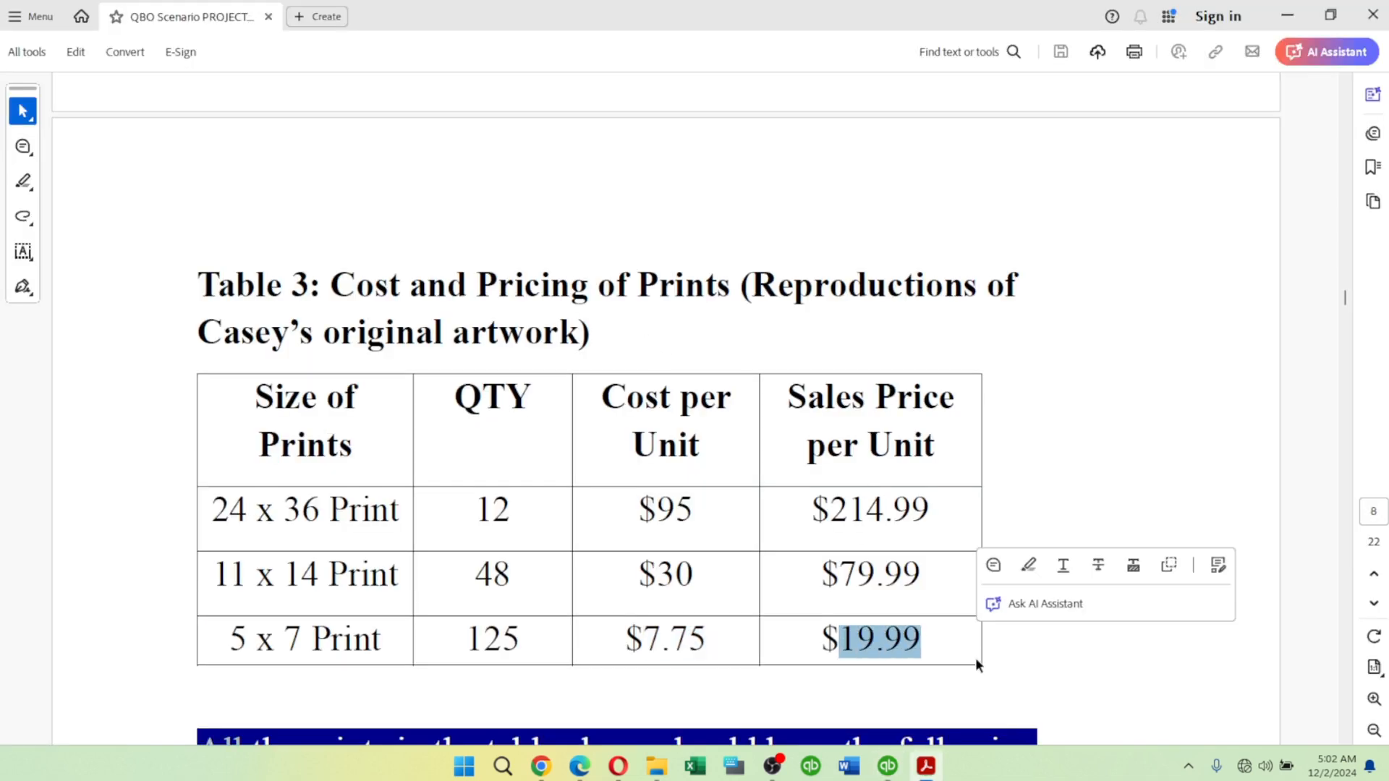
{"action": "key", "text": "ctrl+c"}
{"action": "key", "text": "alt+Tab"}
{"action": "key", "text": "ctrl+v"}
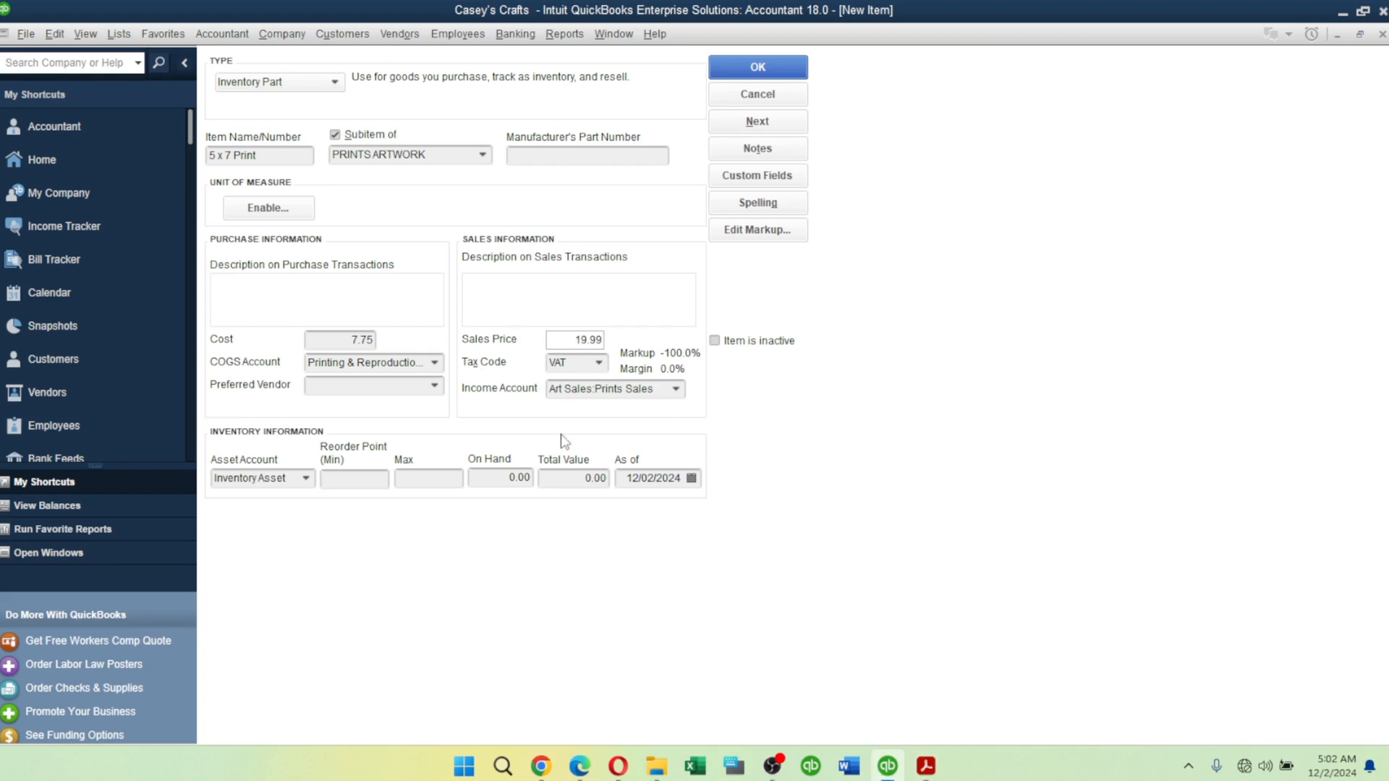
Copy the 5 x 7 Print quantity from the PDF and set the item's on-hand quantity to 125.
{"action": "key", "text": "alt+Tab"}
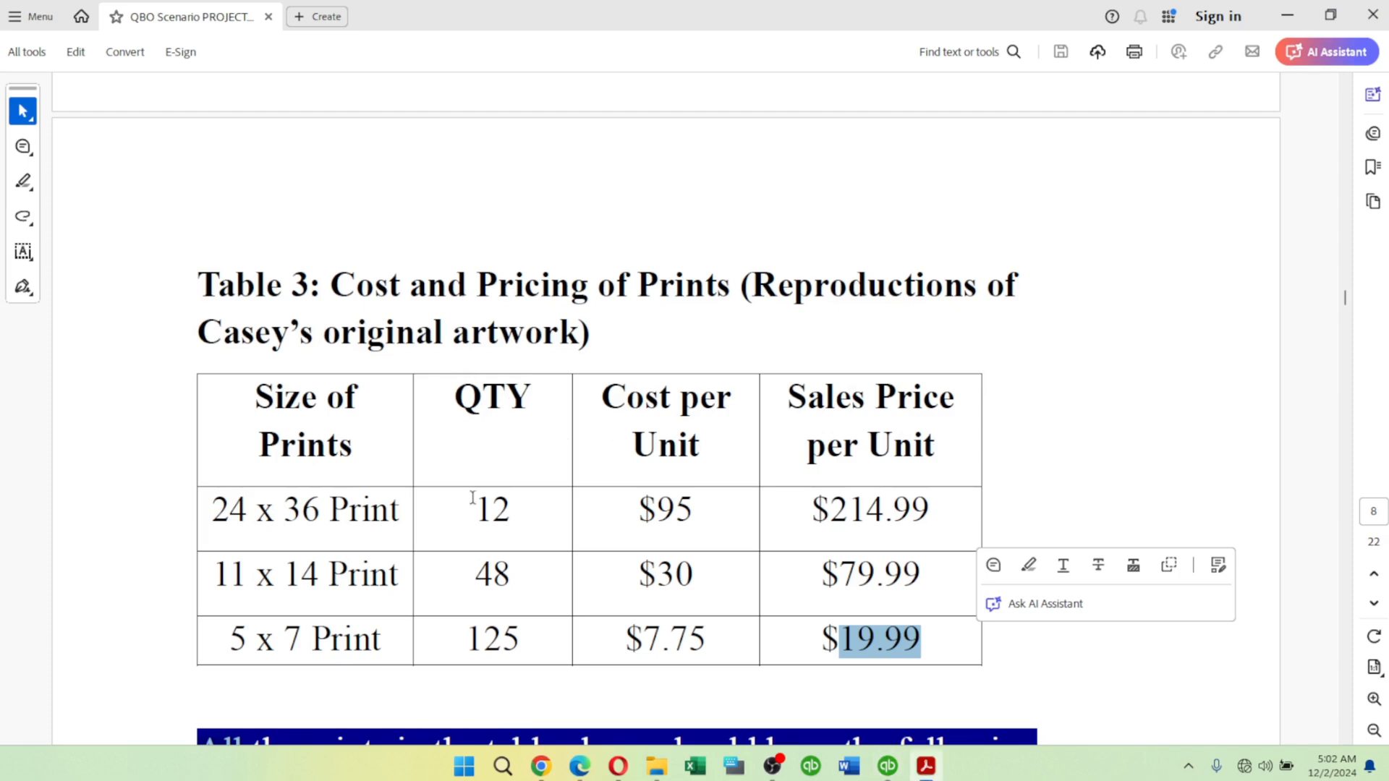
{"action": "left_click_drag", "start_coordinate": [465, 644], "coordinate": [542, 641]}
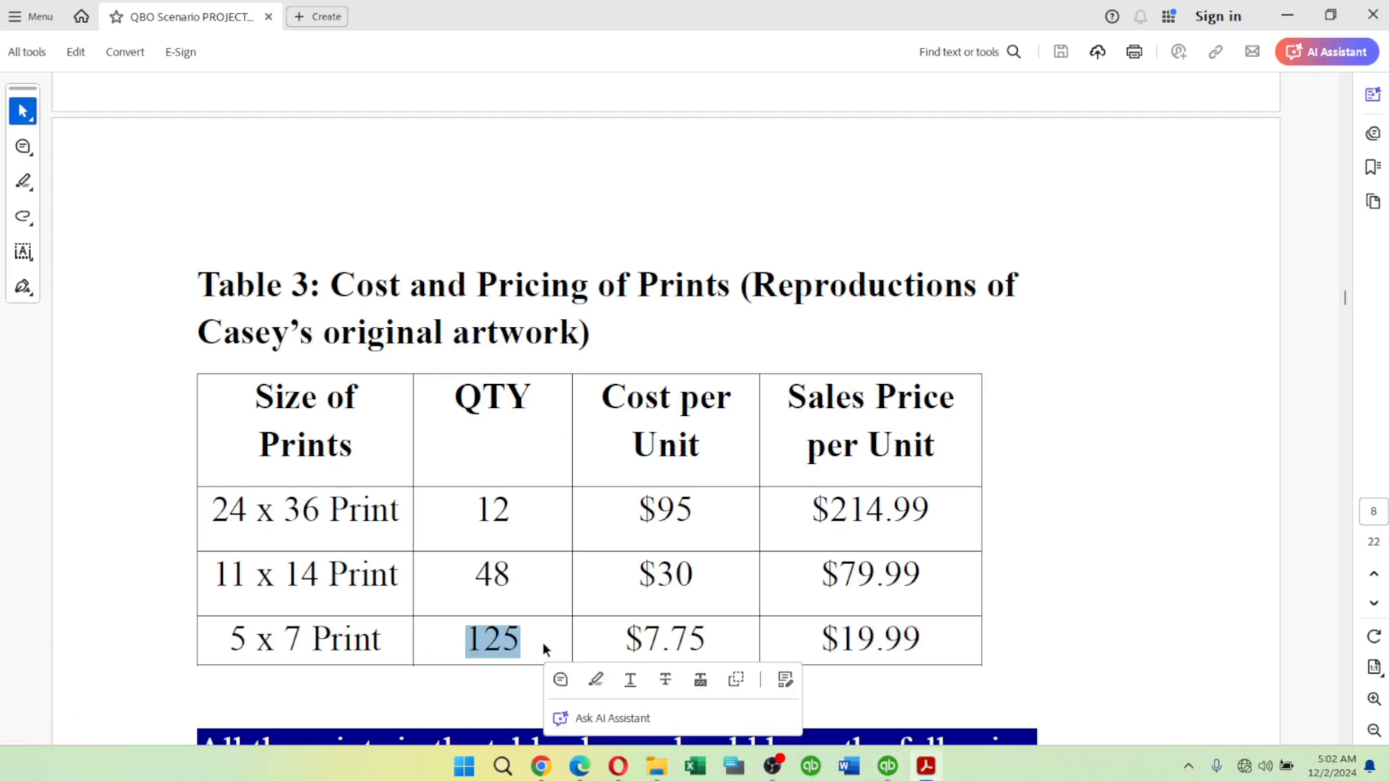
{"action": "key", "text": "alt+Tab"}
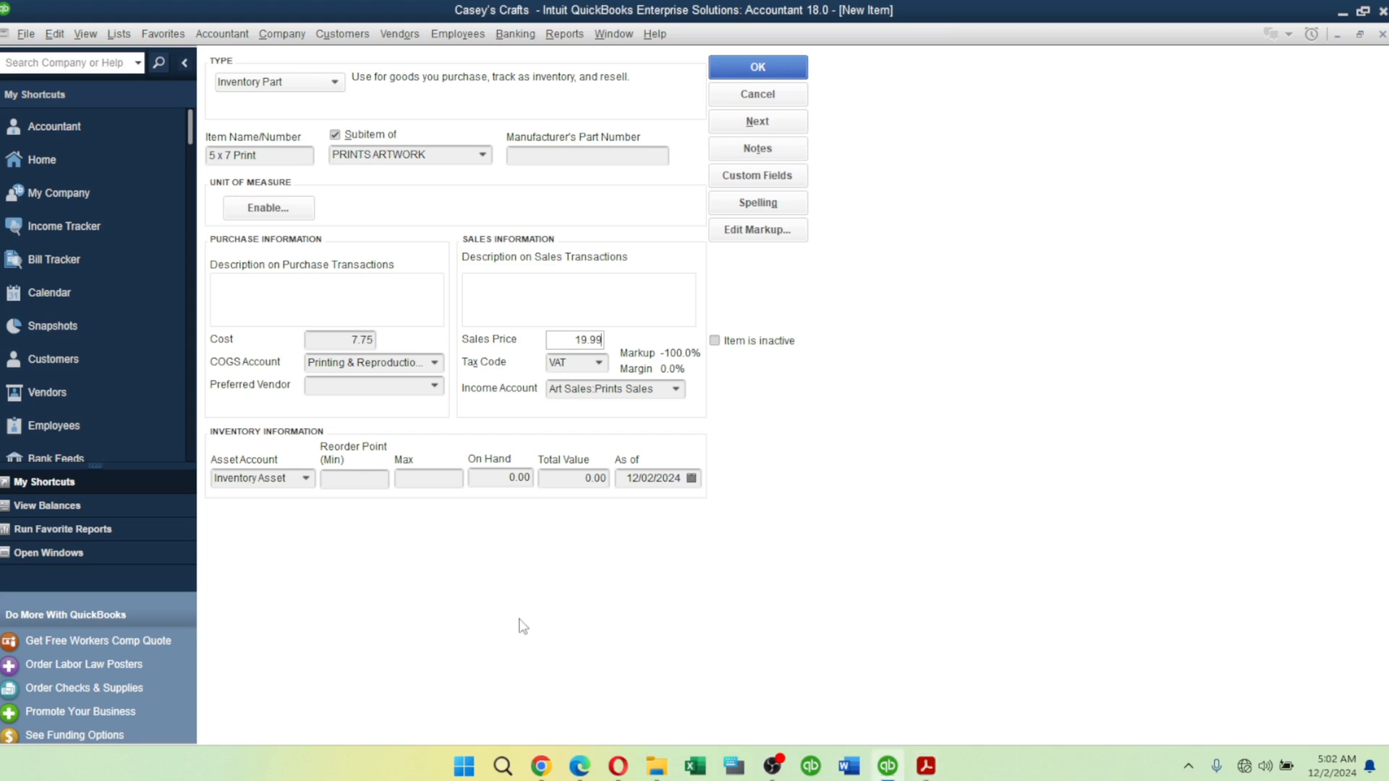
{"action": "left_click", "coordinate": [510, 478]}
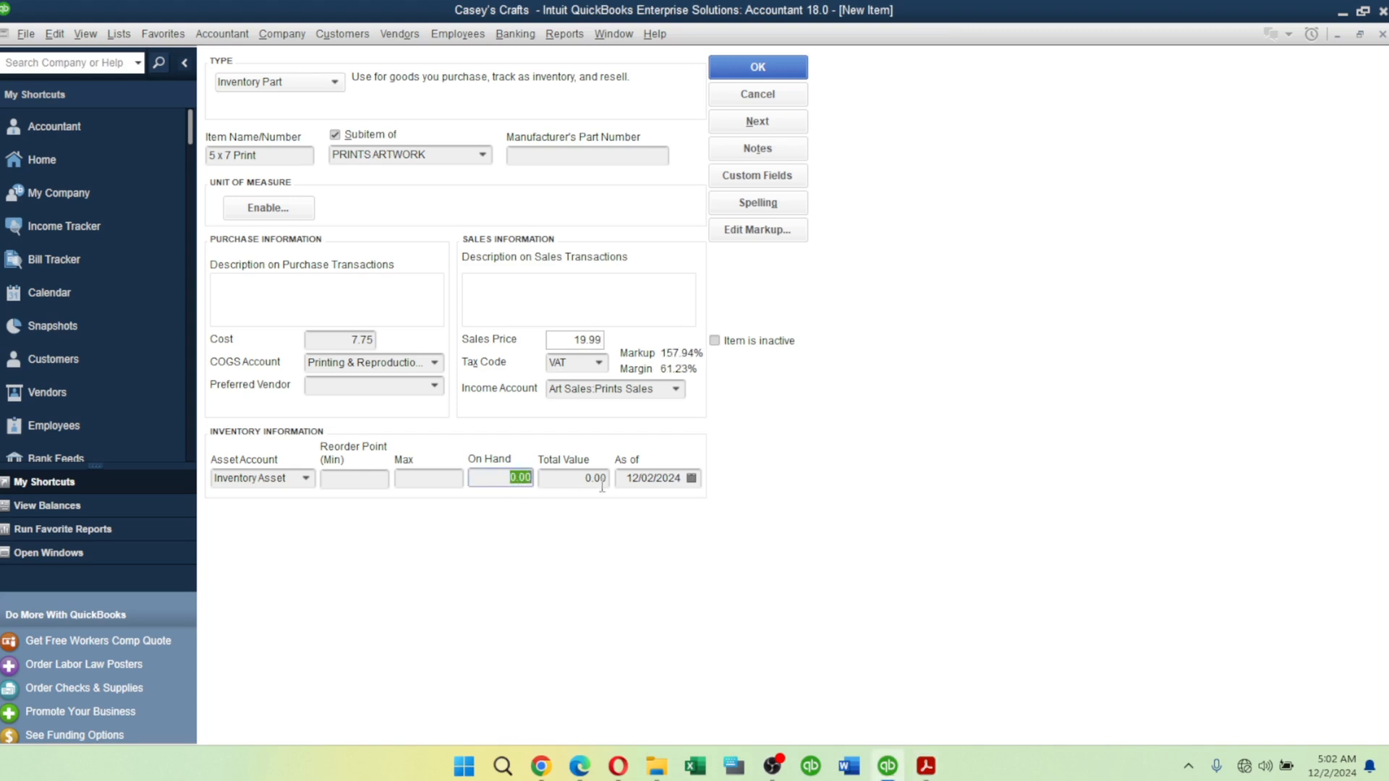
{"action": "key", "text": "ctrl+v"}
{"action": "key", "text": "Tab"}
{"action": "key", "text": "Tab"}
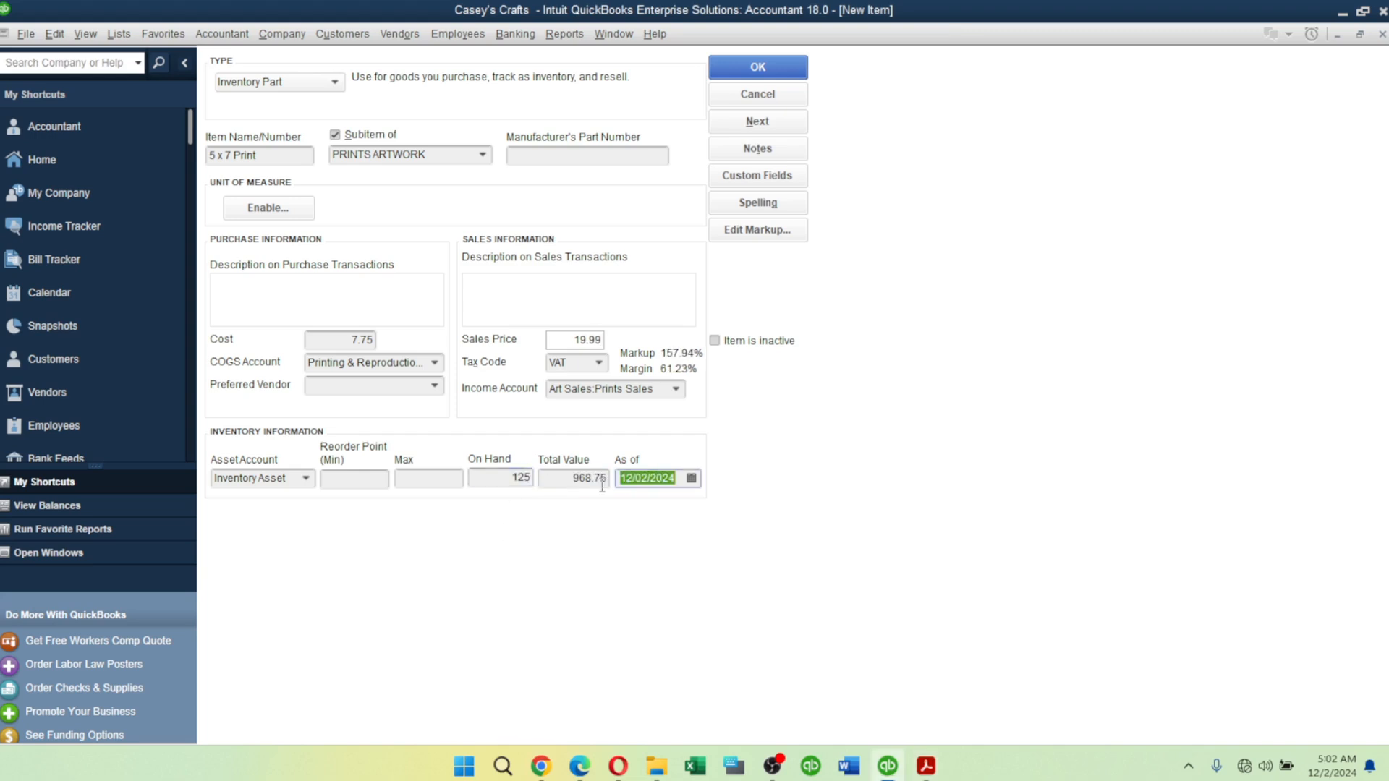
Set the 5 x 7 Print's as-of date to 04/01/2024 and save the item, accepting the past date.
{"action": "left_click", "coordinate": [628, 479]}
{"action": "type", "text": "0"}
{"action": "key", "text": "BackSpace"}
{"action": "type", "text": "1"}
{"action": "left_click", "coordinate": [775, 64]}
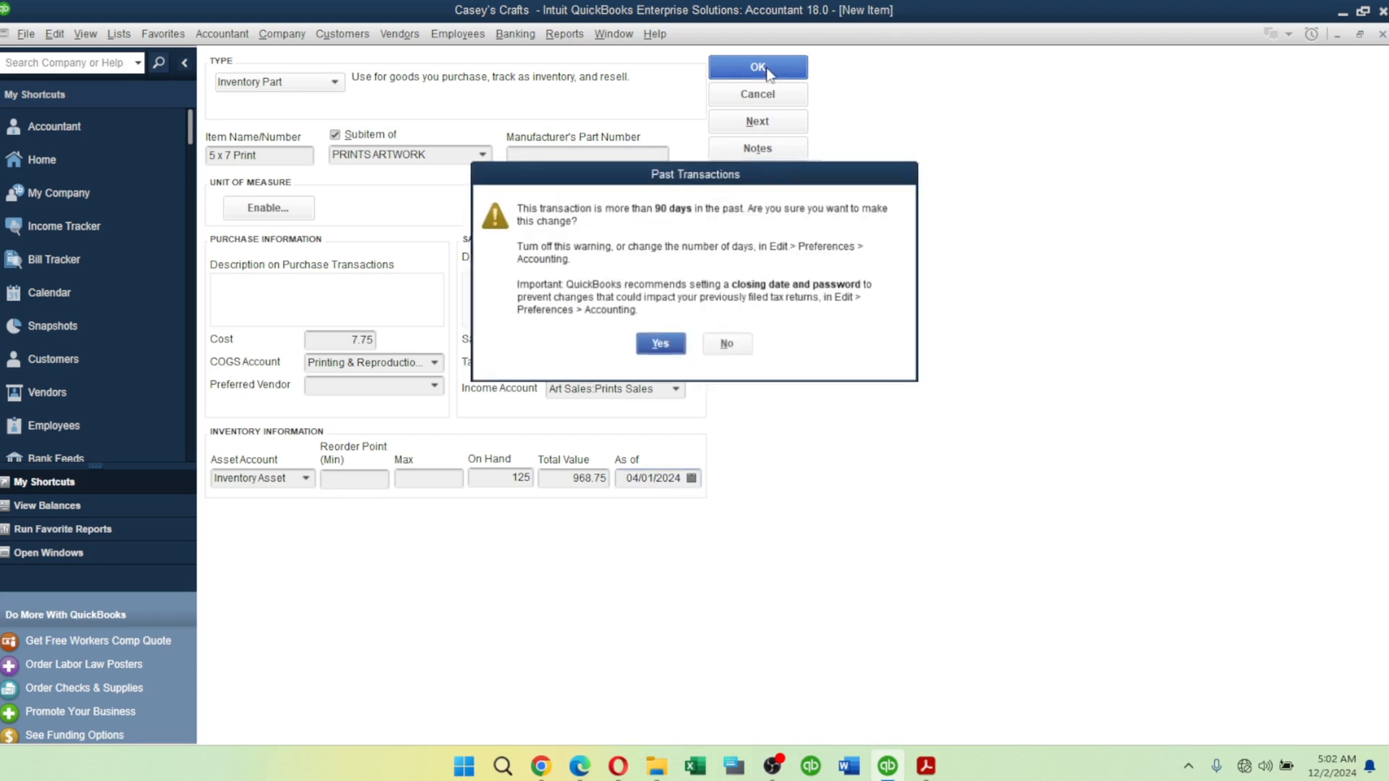
{"action": "left_click", "coordinate": [658, 347]}
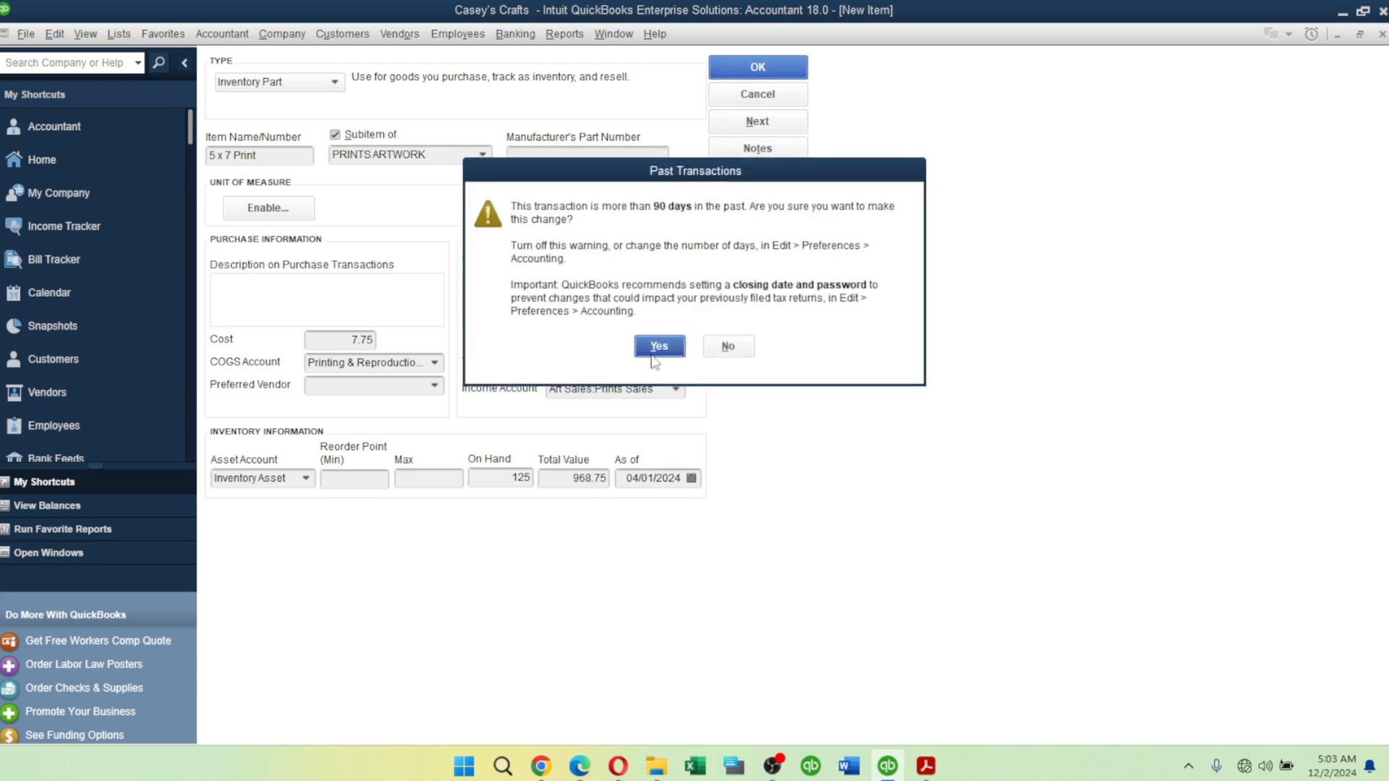
{"action": "left_click", "coordinate": [657, 346]}
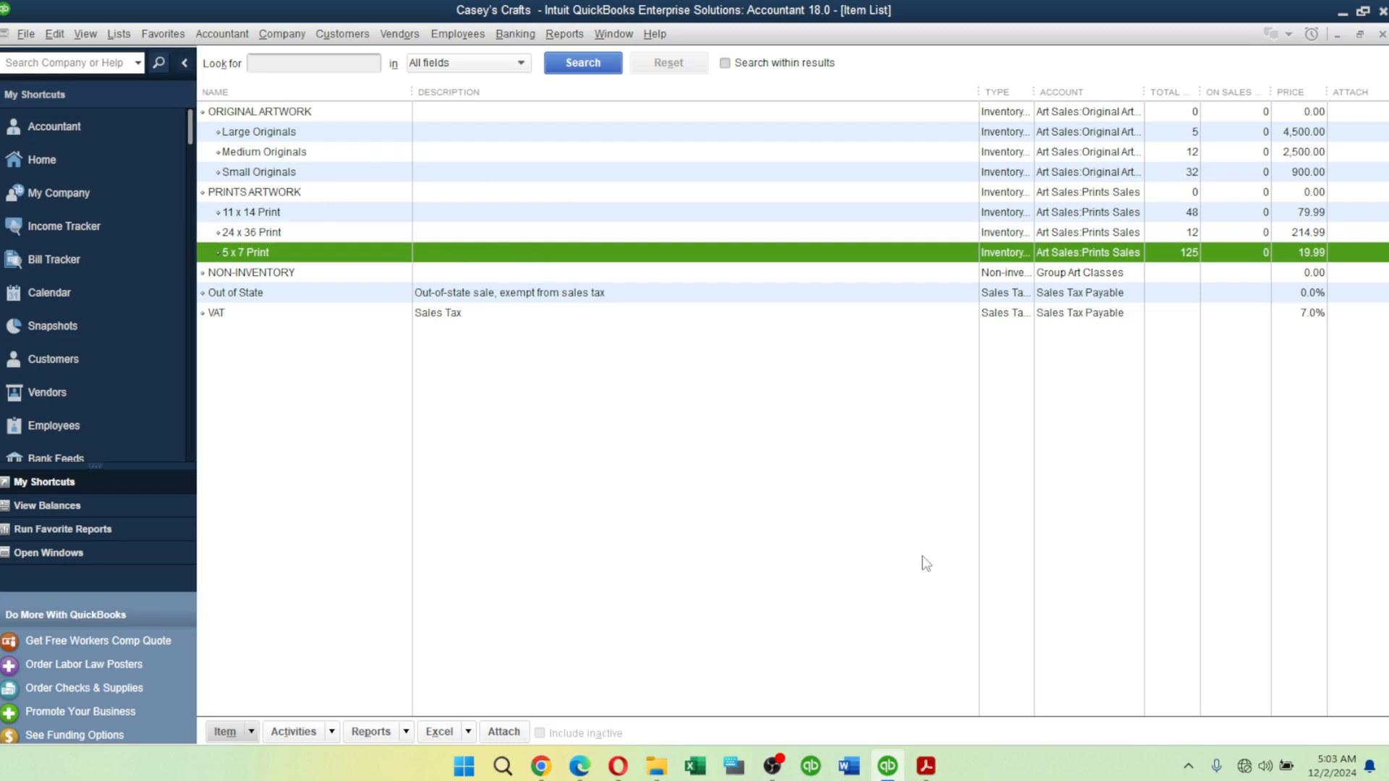
Compare the PDF's income account setting for prints with the print subitems in the item list, widening the Type and Account columns.
{"action": "key", "text": "alt+Tab"}
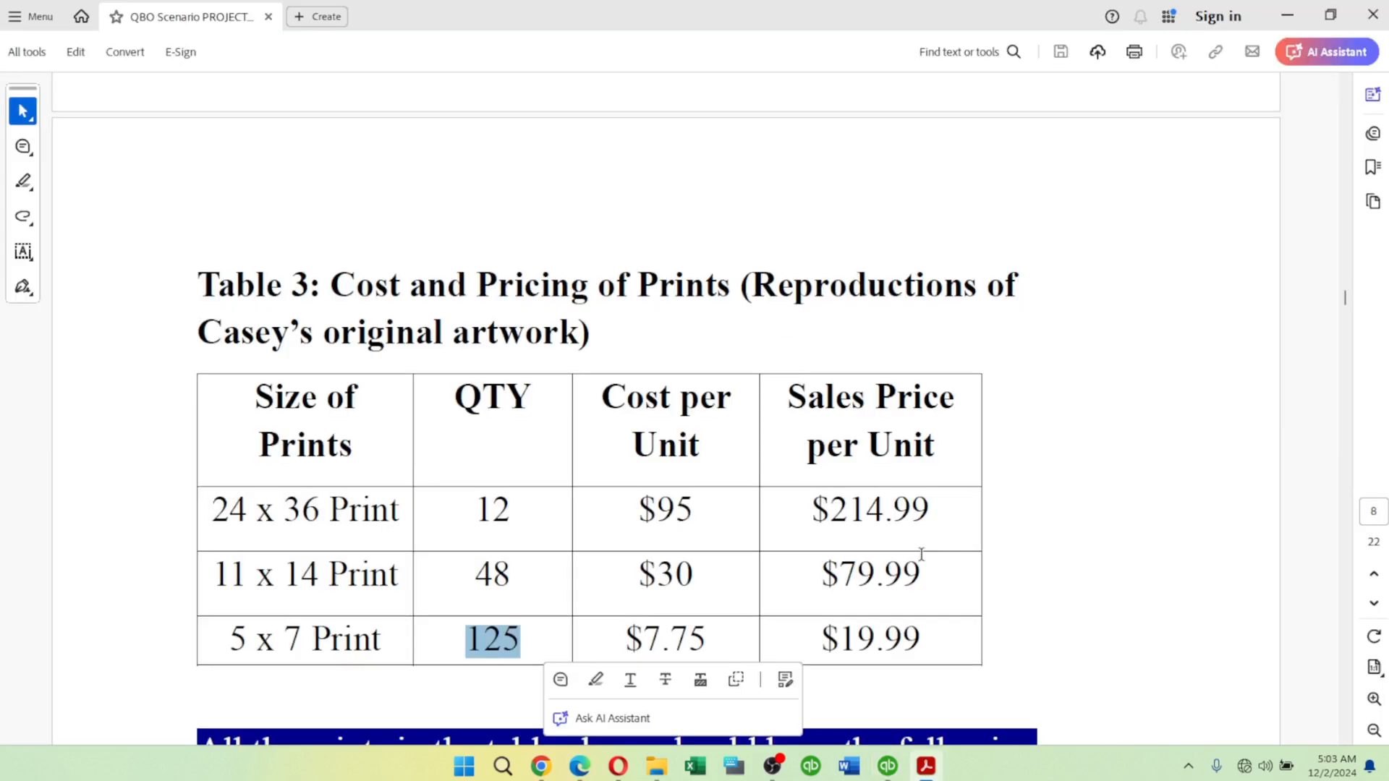
{"action": "left_click", "coordinate": [1243, 413]}
{"action": "scroll", "coordinate": [1283, 414], "scroll_direction": "down", "scroll_amount": 5}
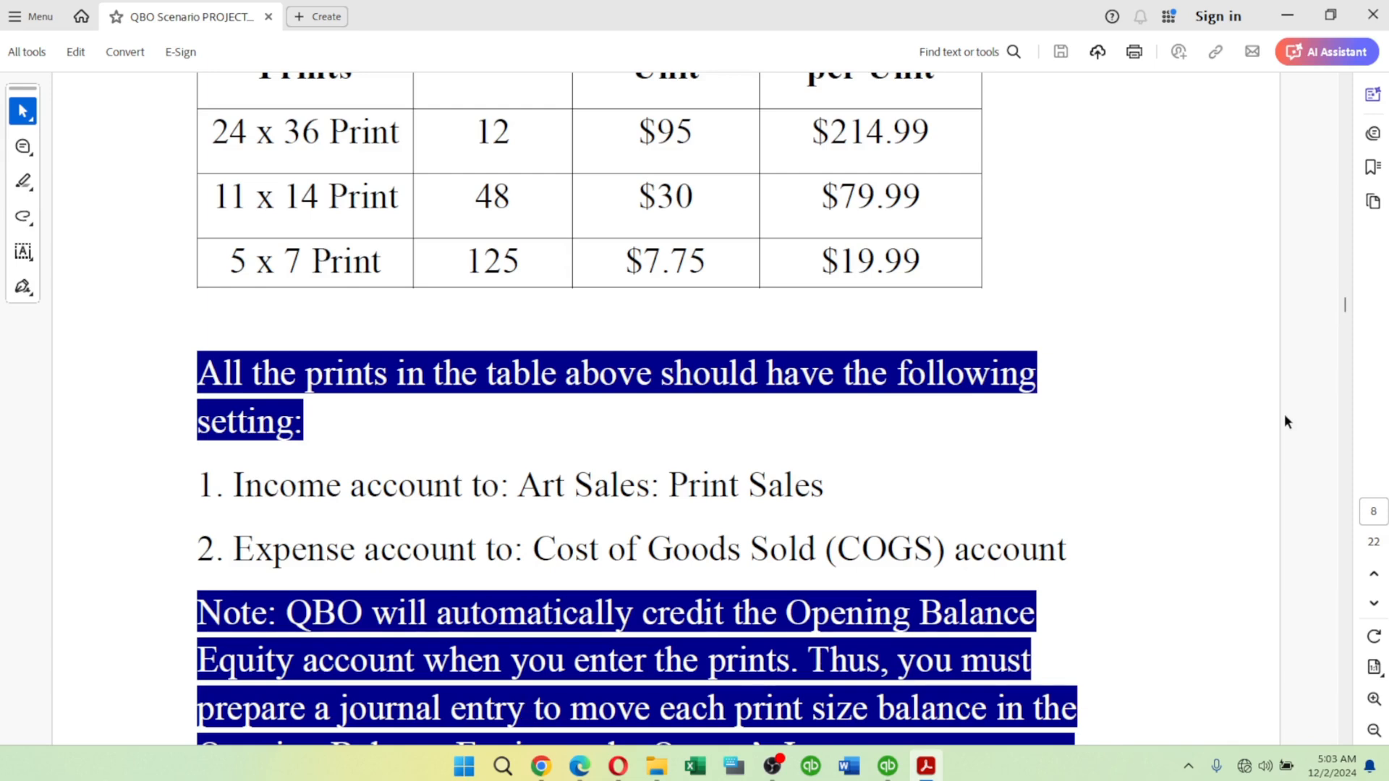
{"action": "key", "text": "alt+Tab"}
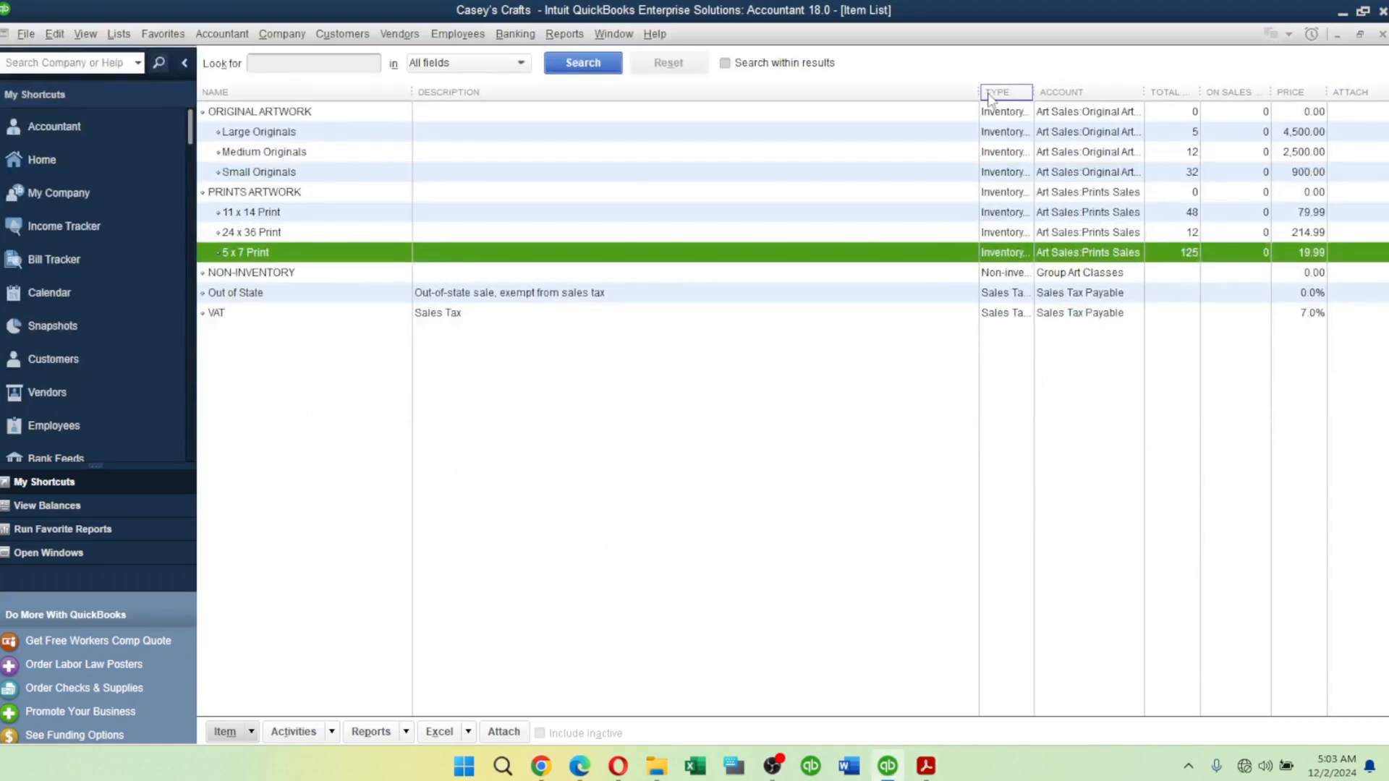
{"action": "left_click_drag", "start_coordinate": [980, 92], "coordinate": [787, 120]}
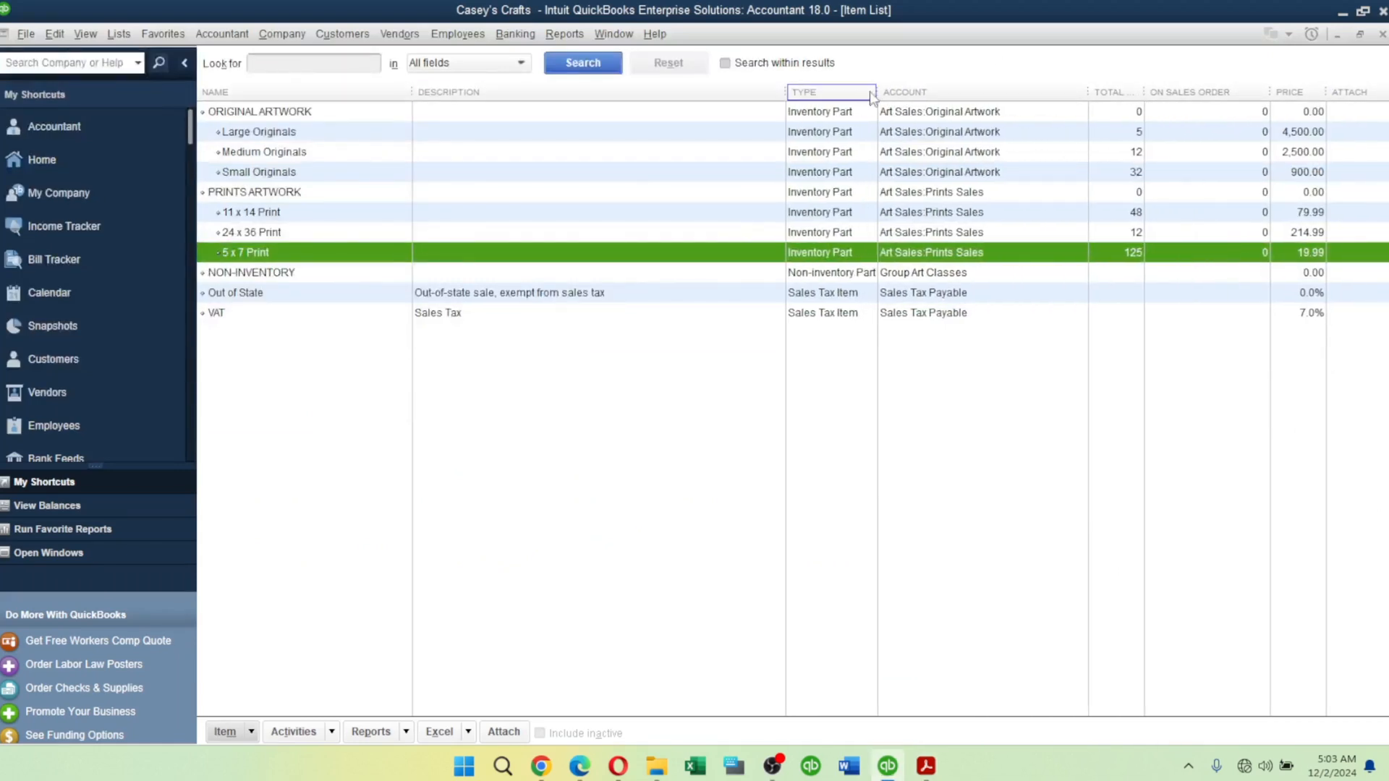
{"action": "left_click_drag", "start_coordinate": [878, 85], "coordinate": [935, 90]}
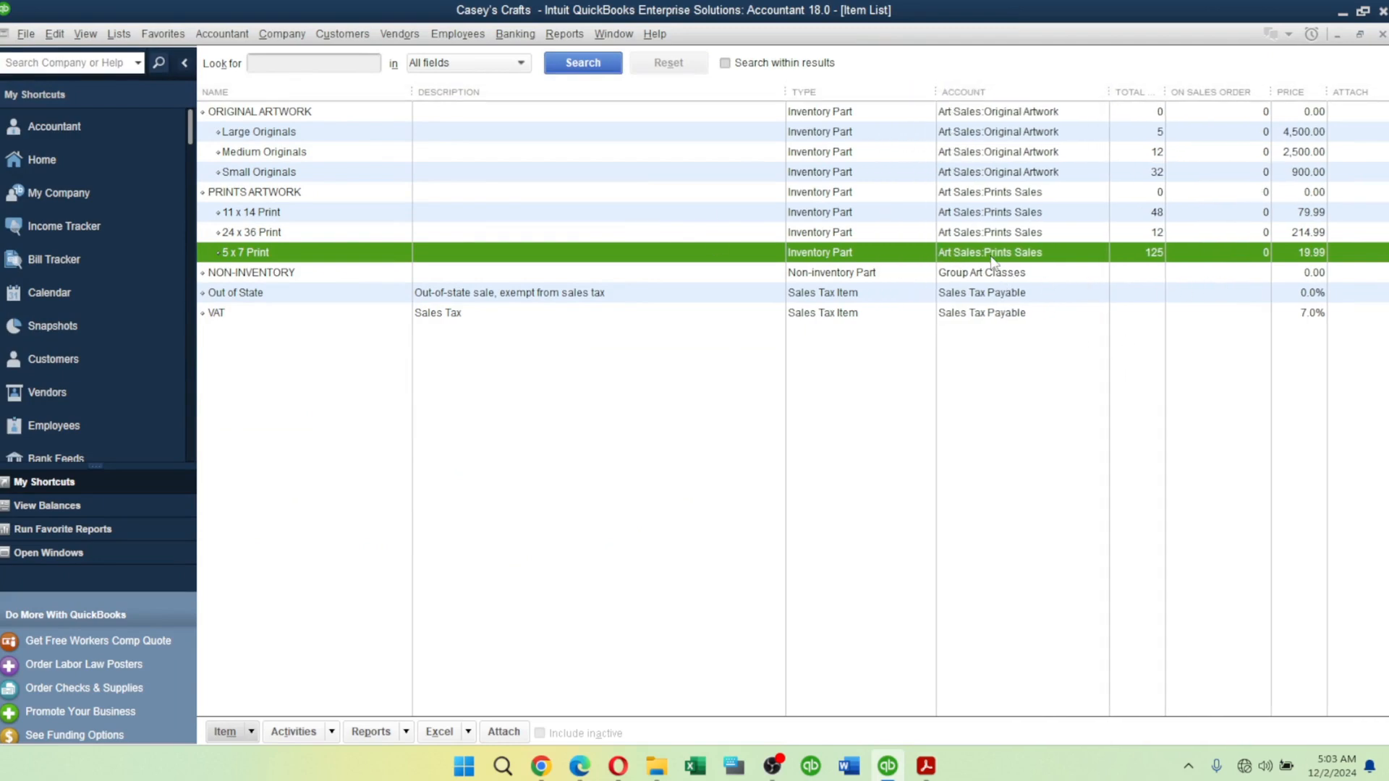
{"action": "left_click", "coordinate": [979, 234]}
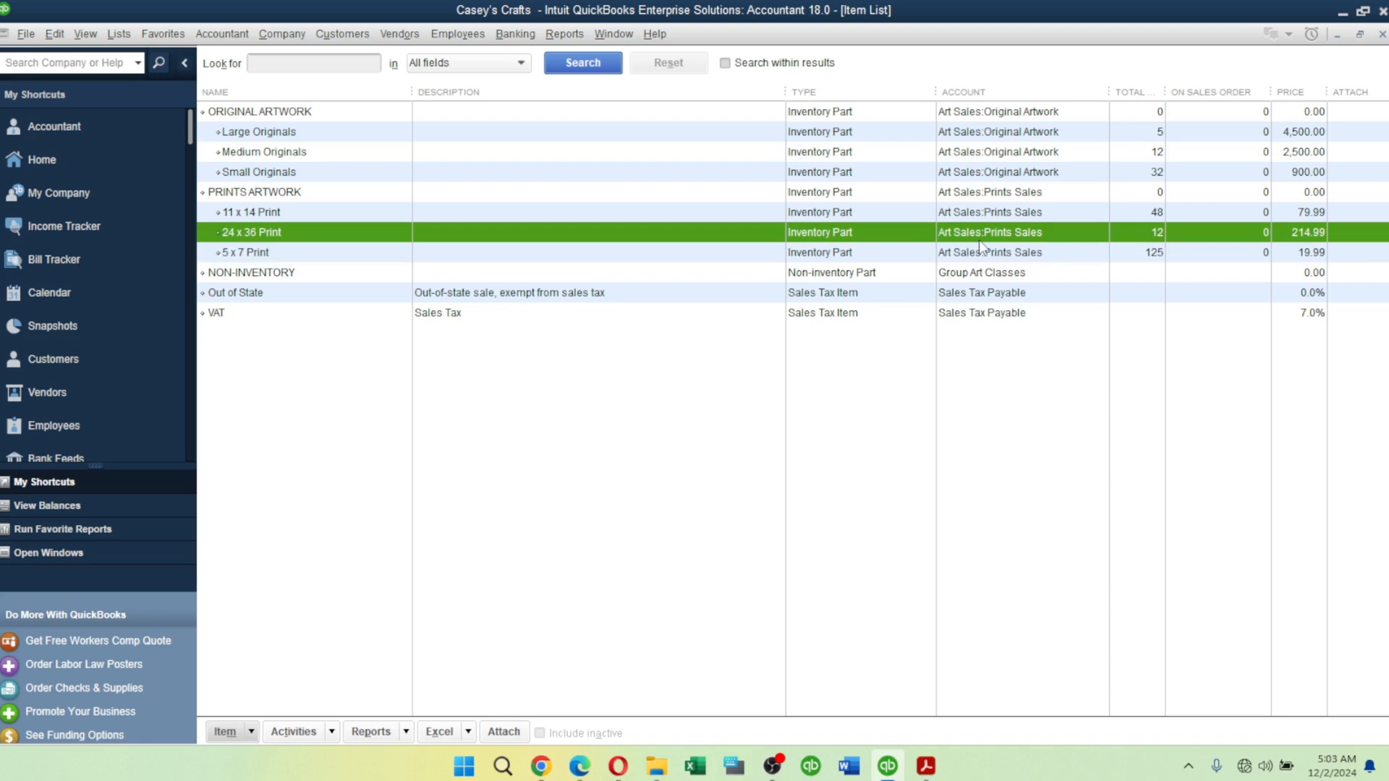
{"action": "left_click", "coordinate": [981, 214]}
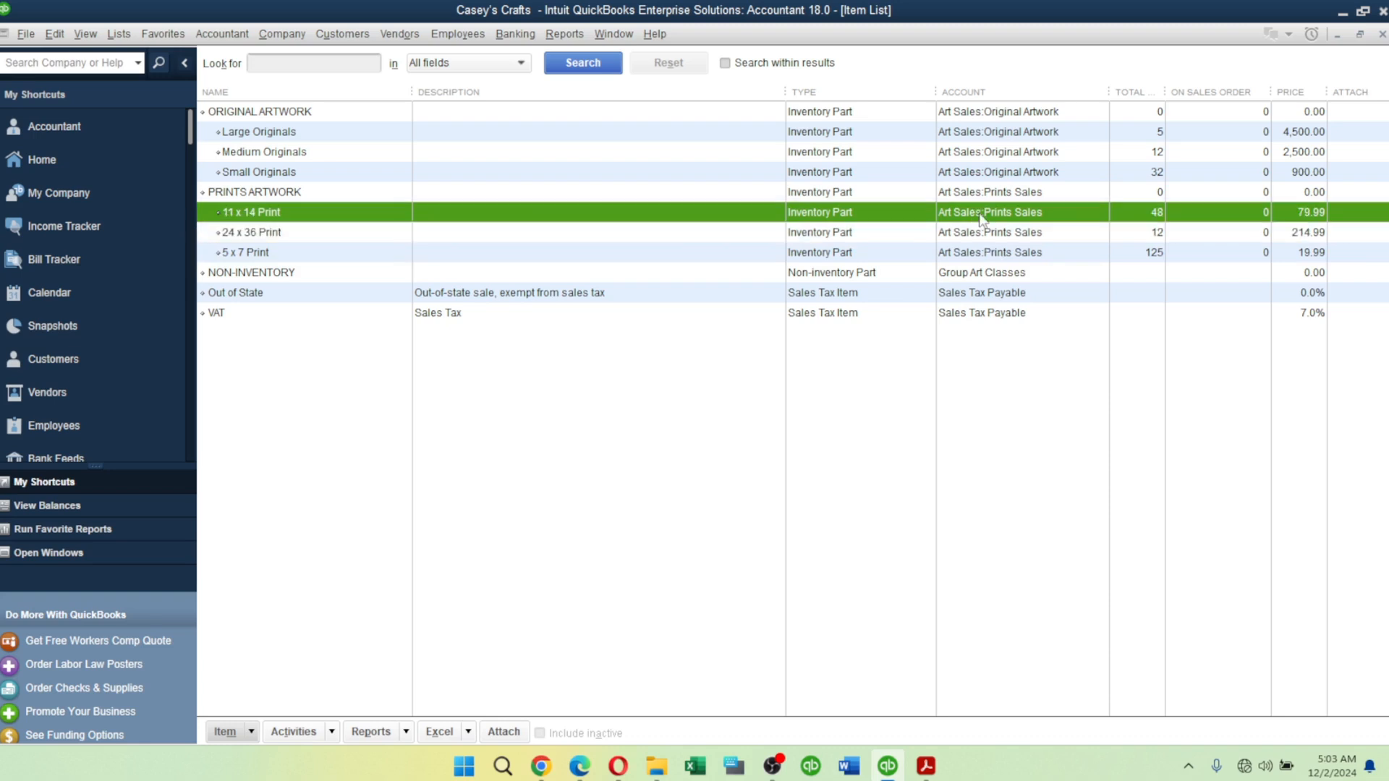
Check the 11 x 14 Print's COGS account against the PDF's expense account setting, then close the item without changing it.
{"action": "key", "text": "alt+Tab"}
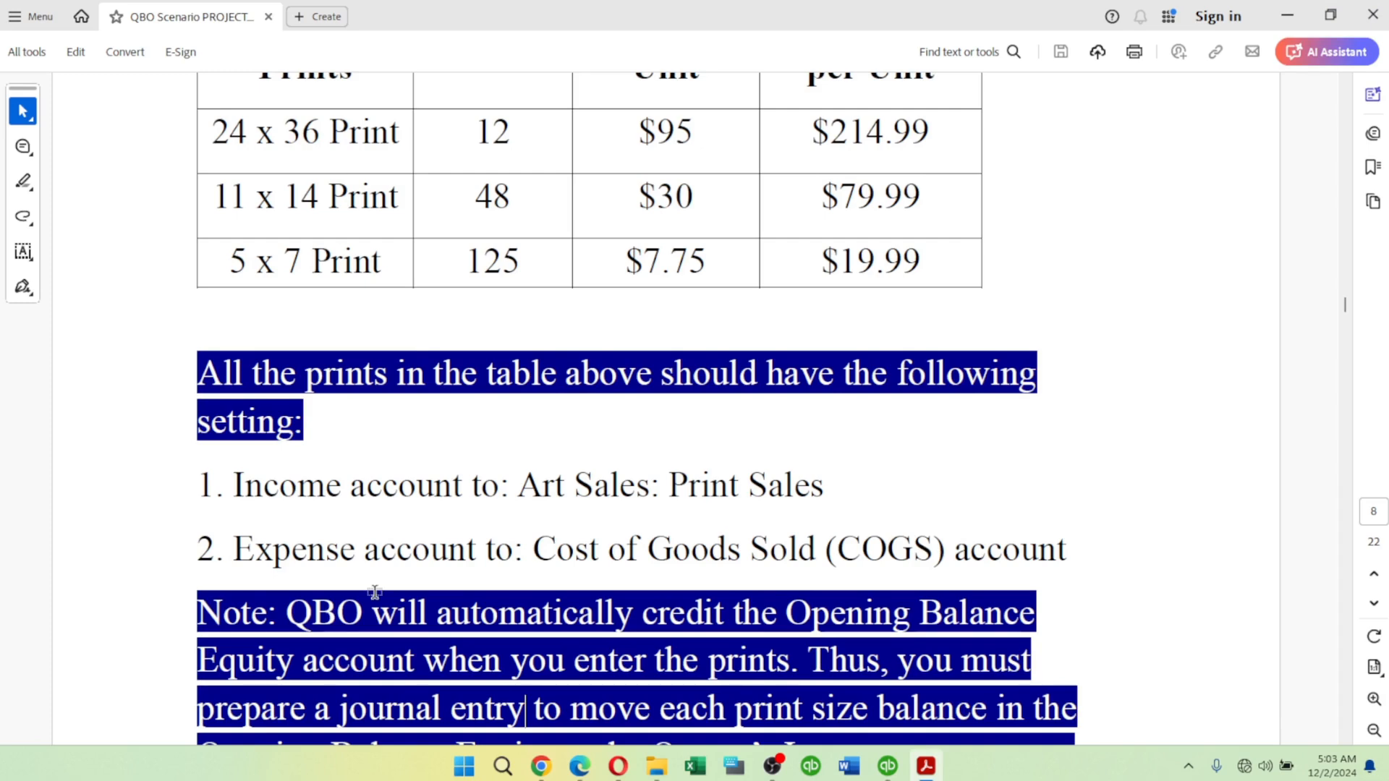
{"action": "key", "text": "alt+Tab"}
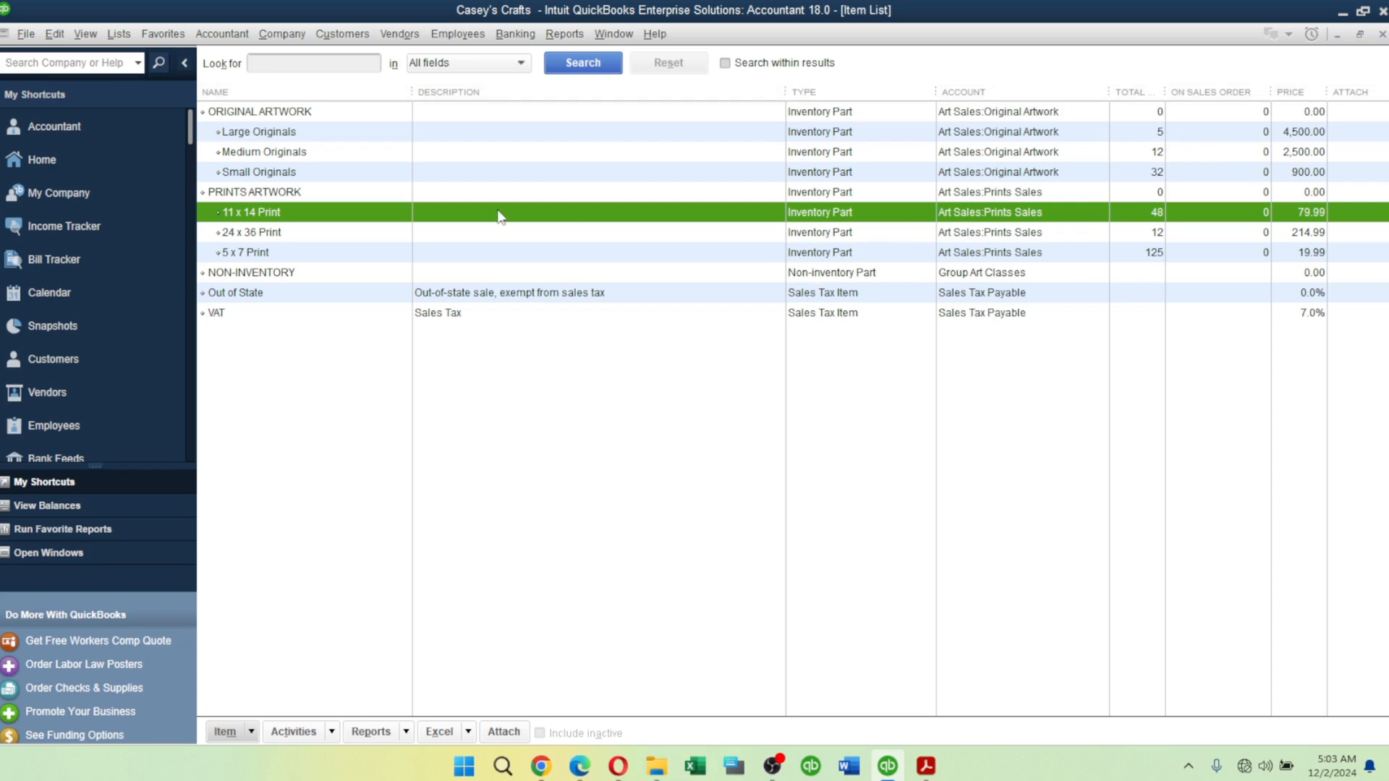
{"action": "double_click", "coordinate": [271, 214]}
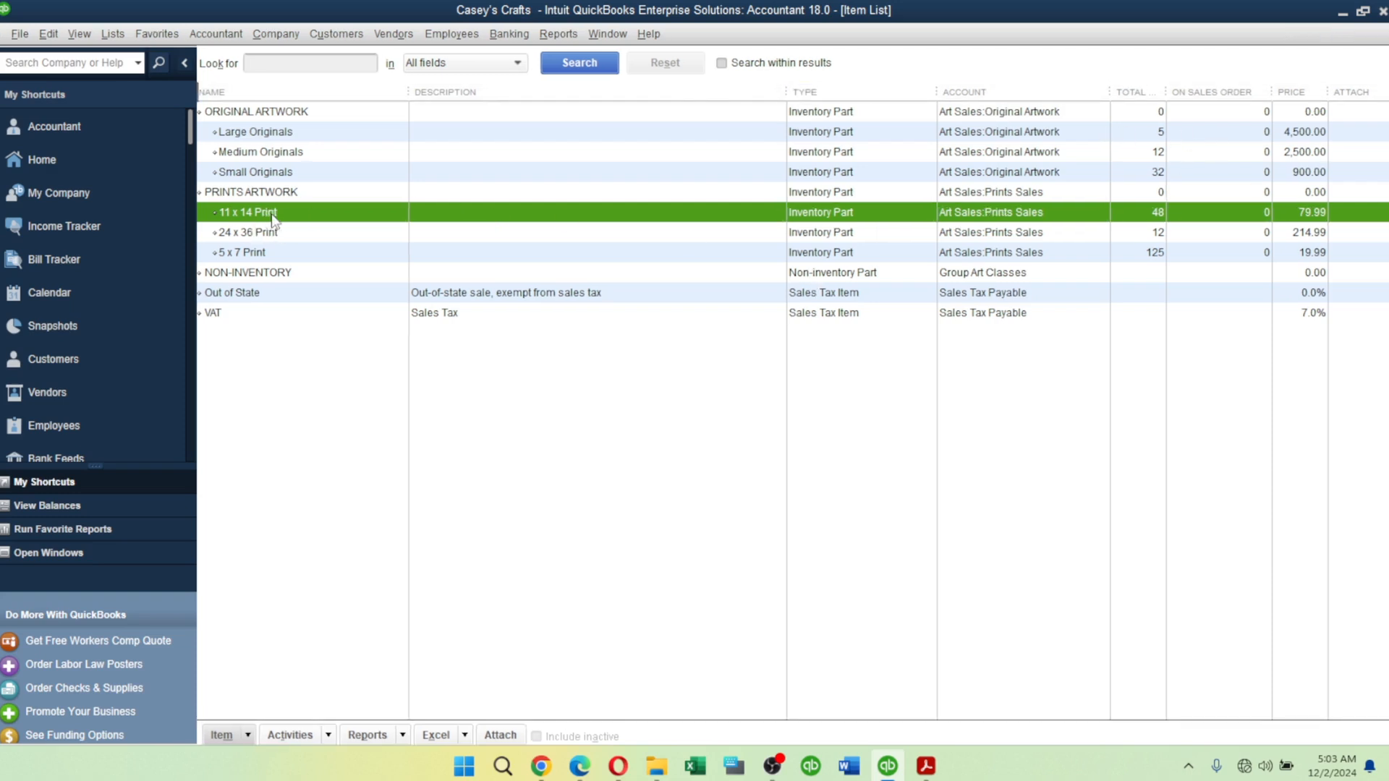
{"action": "key", "text": "alt+Tab"}
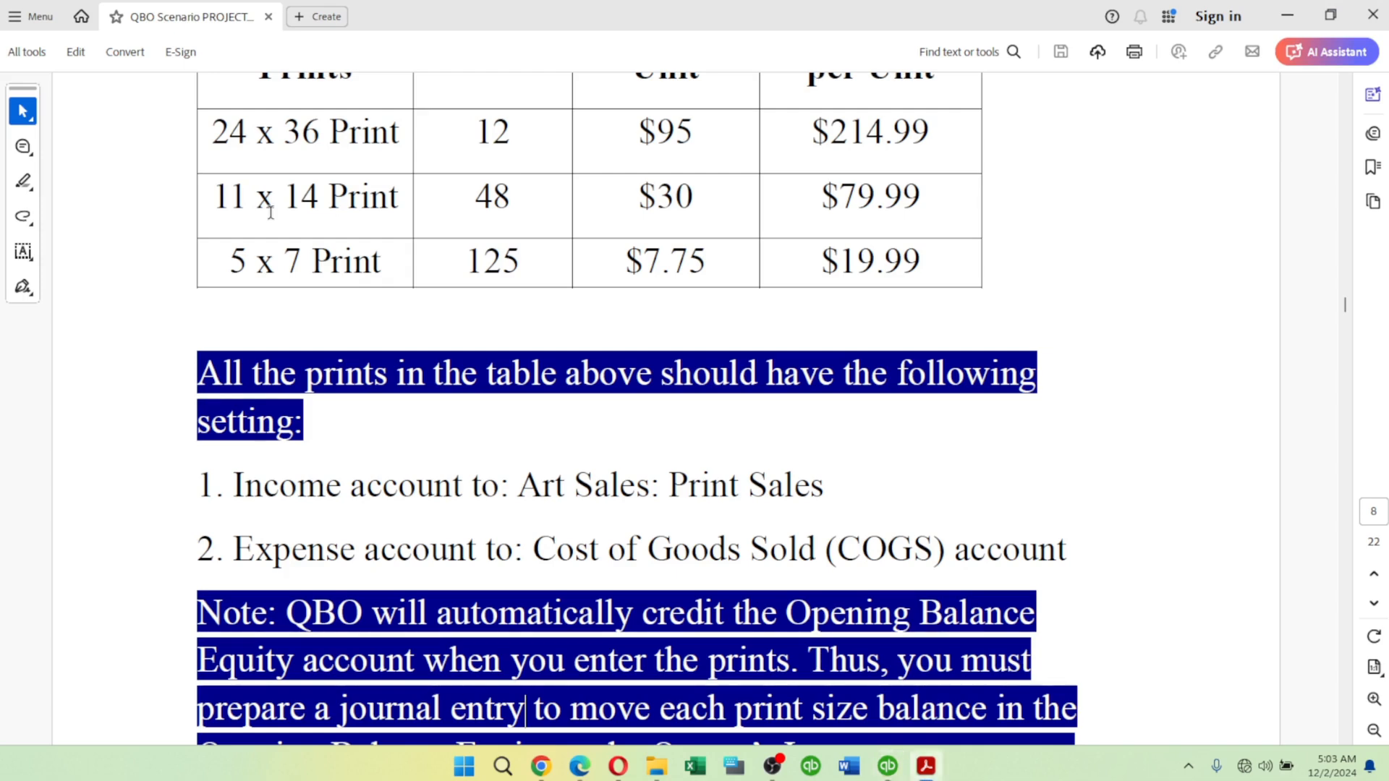
{"action": "key", "text": "alt+Tab"}
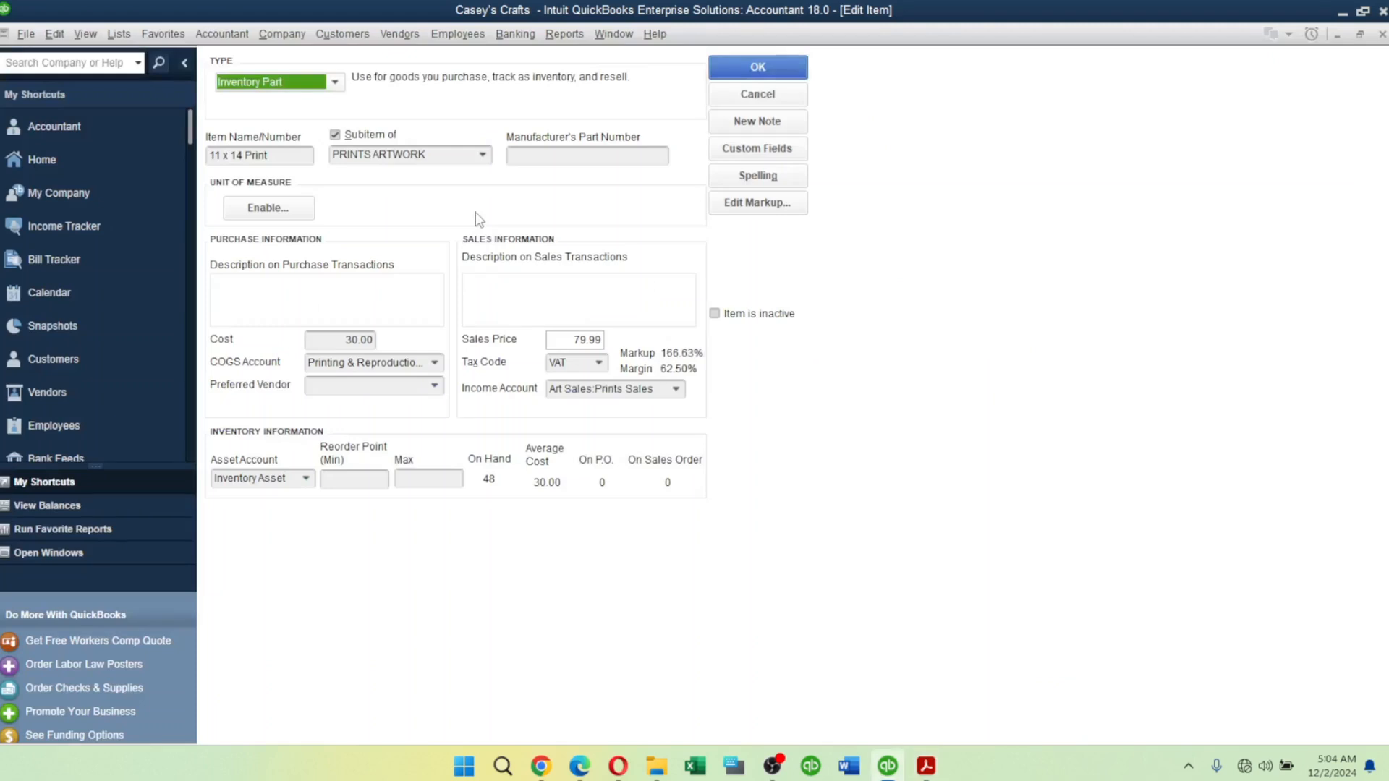
{"action": "left_click", "coordinate": [434, 363]}
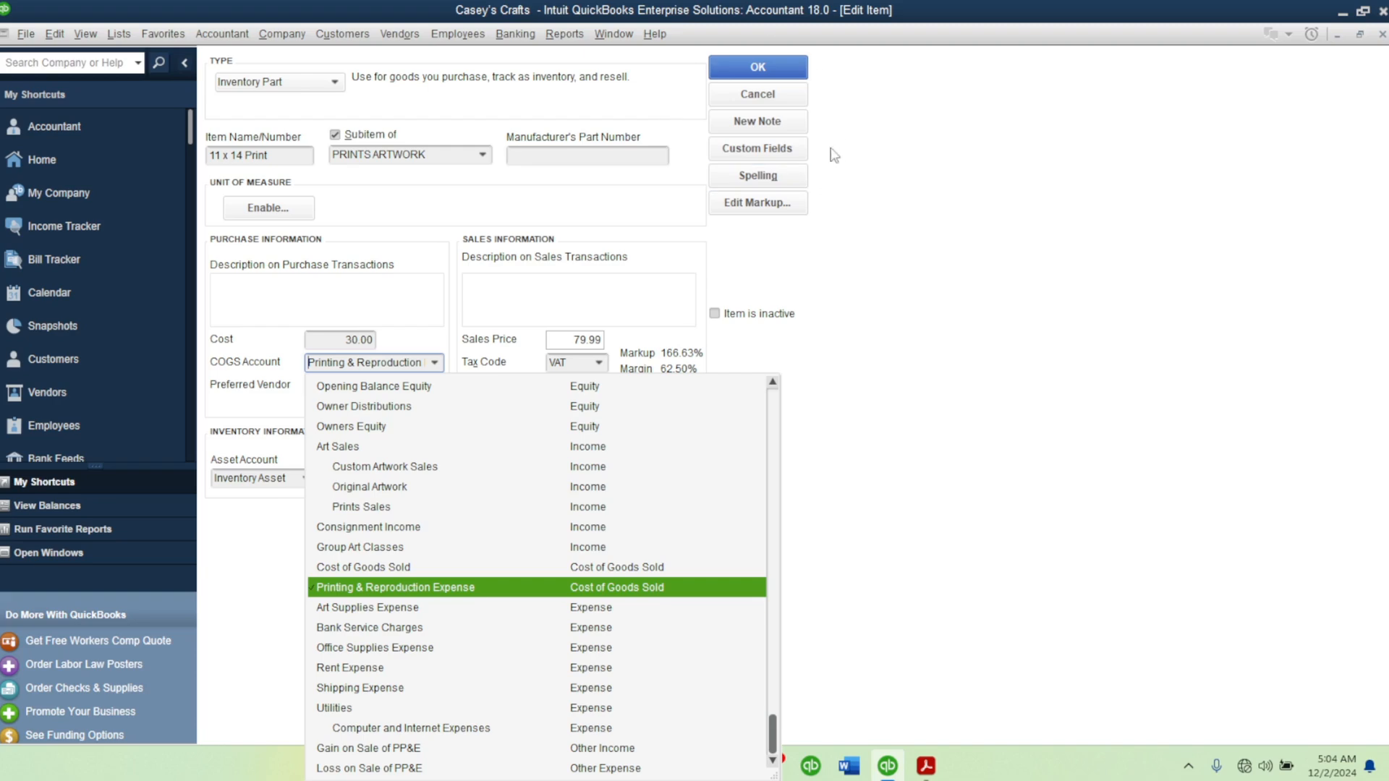
{"action": "left_click", "coordinate": [766, 93]}
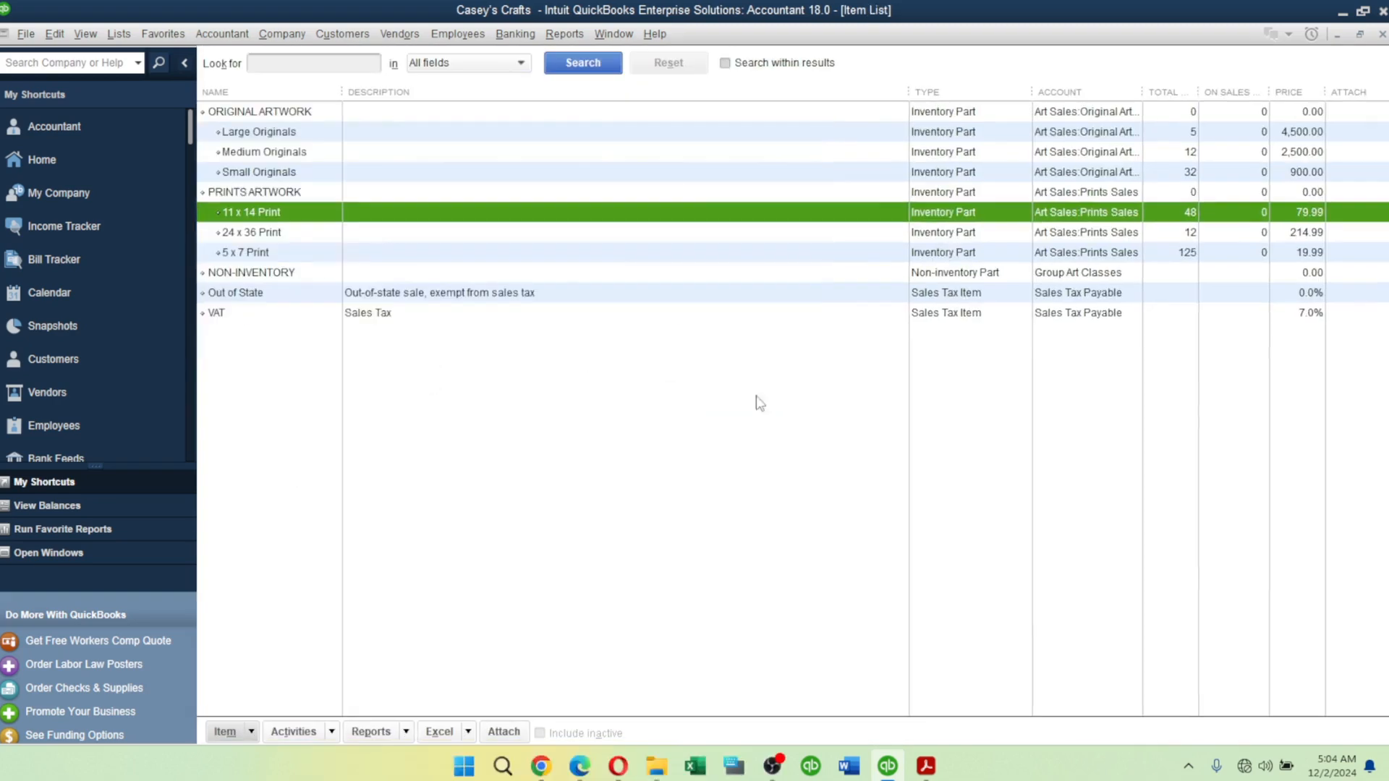
Read the PDF's note on moving each print size balance from Opening Balance Equity to Owner's Investment.
{"action": "key", "text": "alt+Tab"}
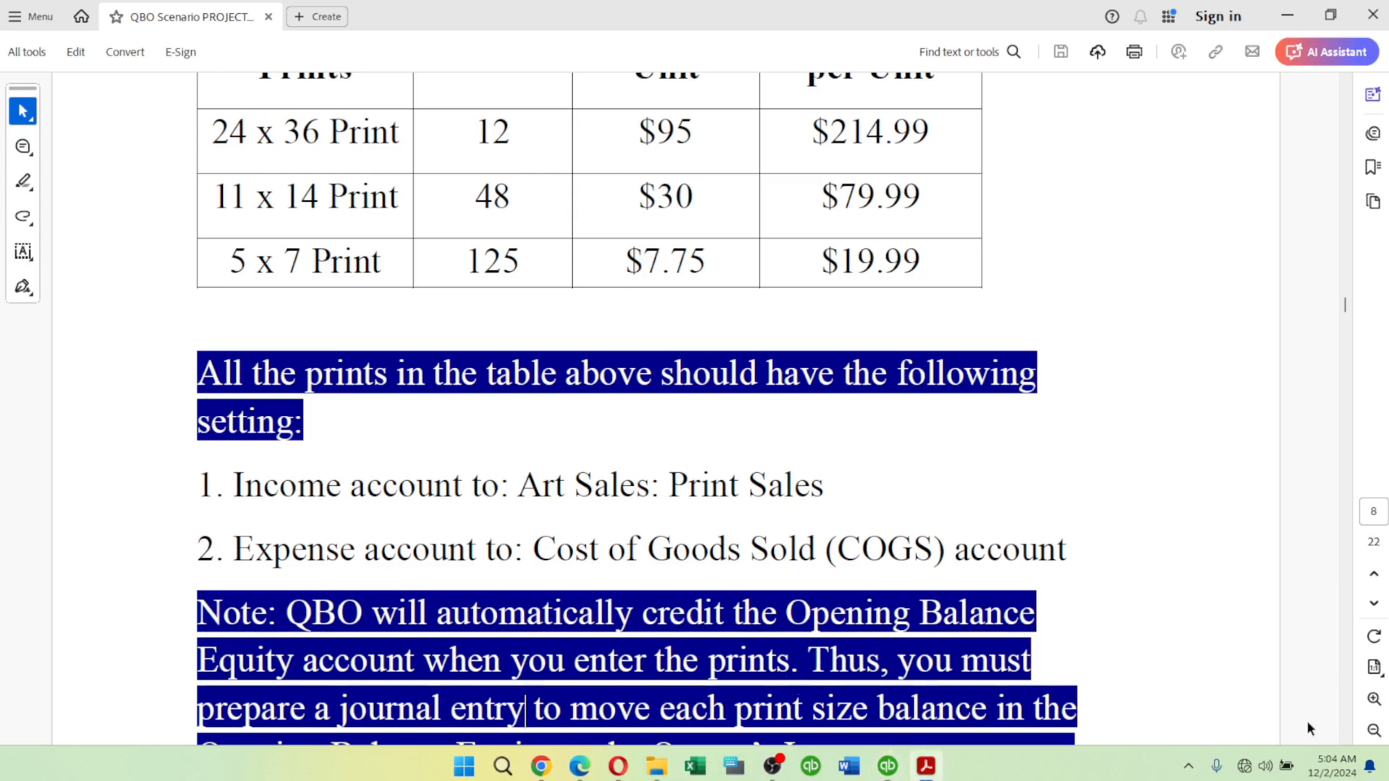
{"action": "scroll", "coordinate": [1342, 736], "scroll_direction": "down", "scroll_amount": 5}
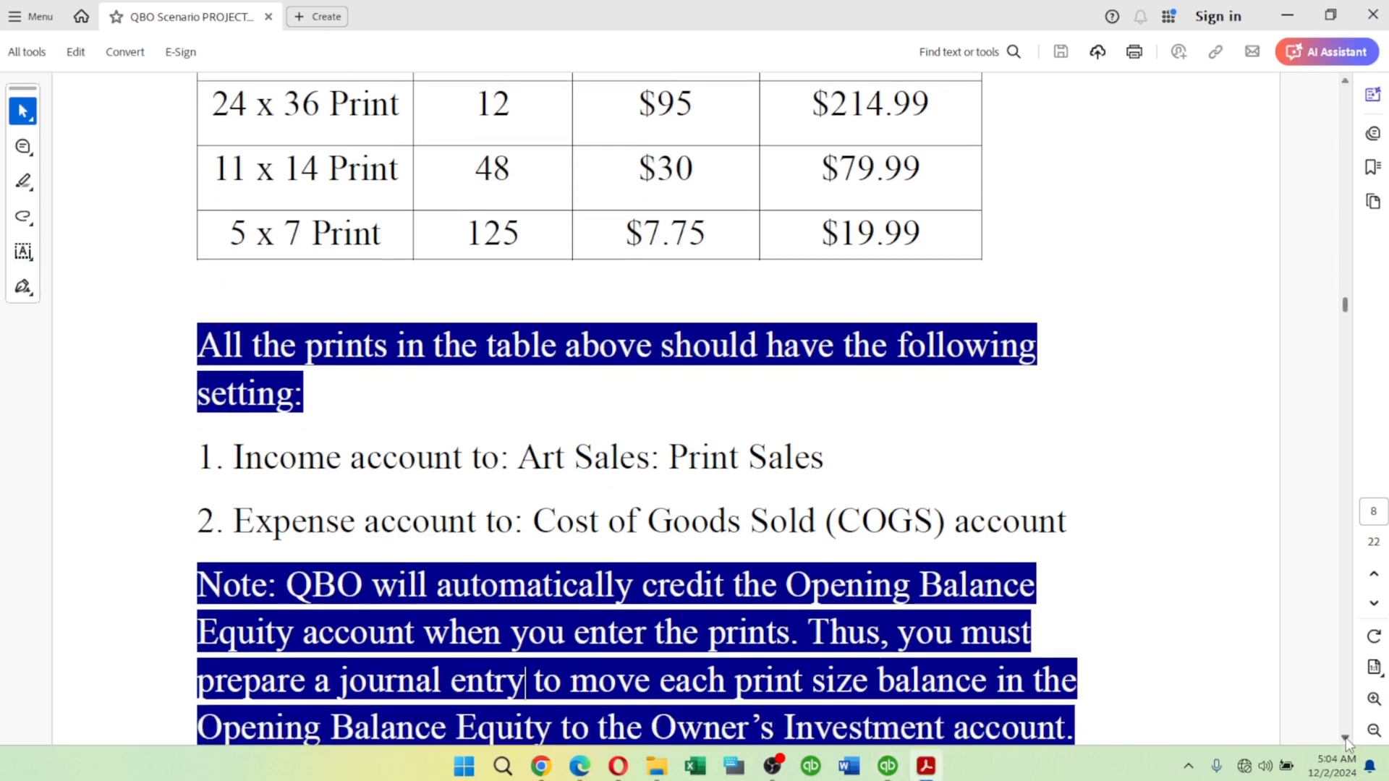
{"action": "scroll", "coordinate": [1346, 739], "scroll_direction": "down", "scroll_amount": 2}
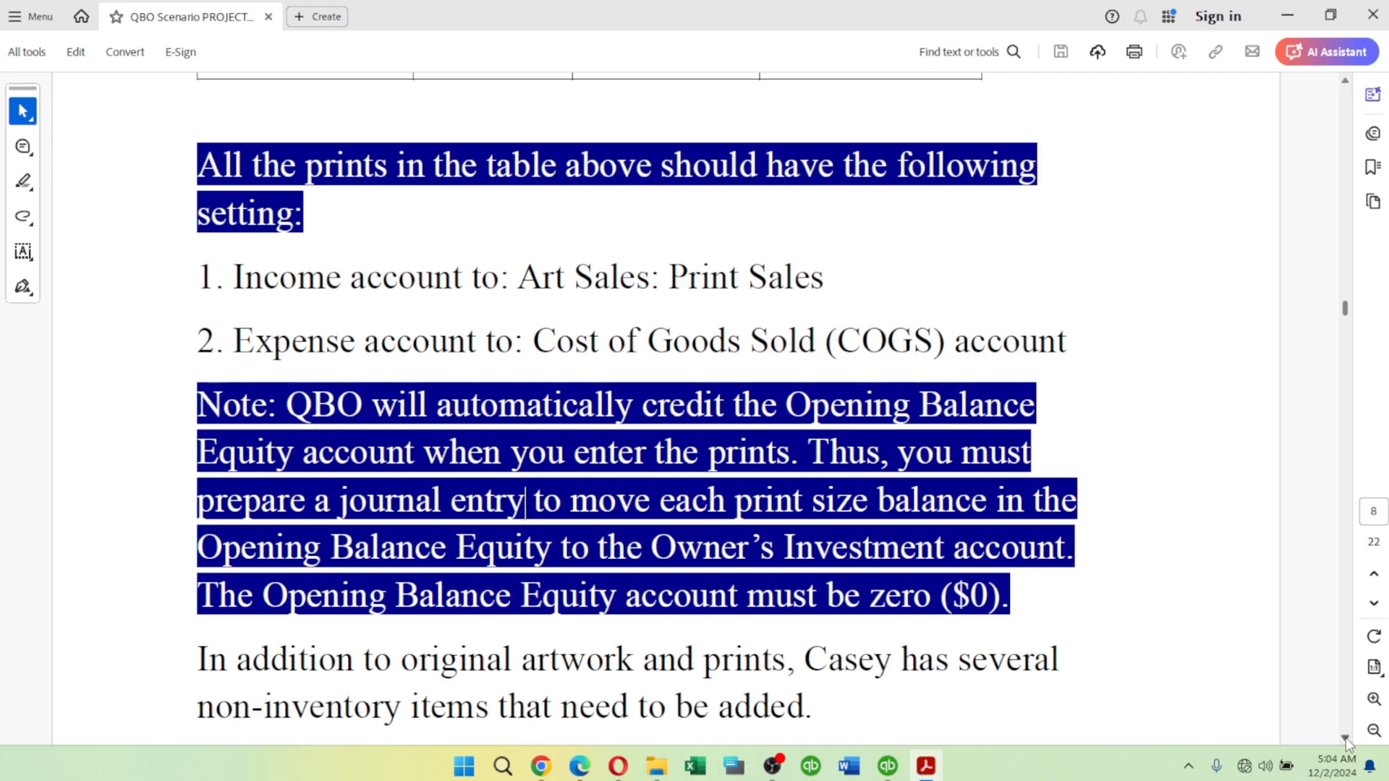
Open the chart of accounts from the home page and select Opening Balance Equity to check its balance.
{"action": "key", "text": "alt+Tab"}
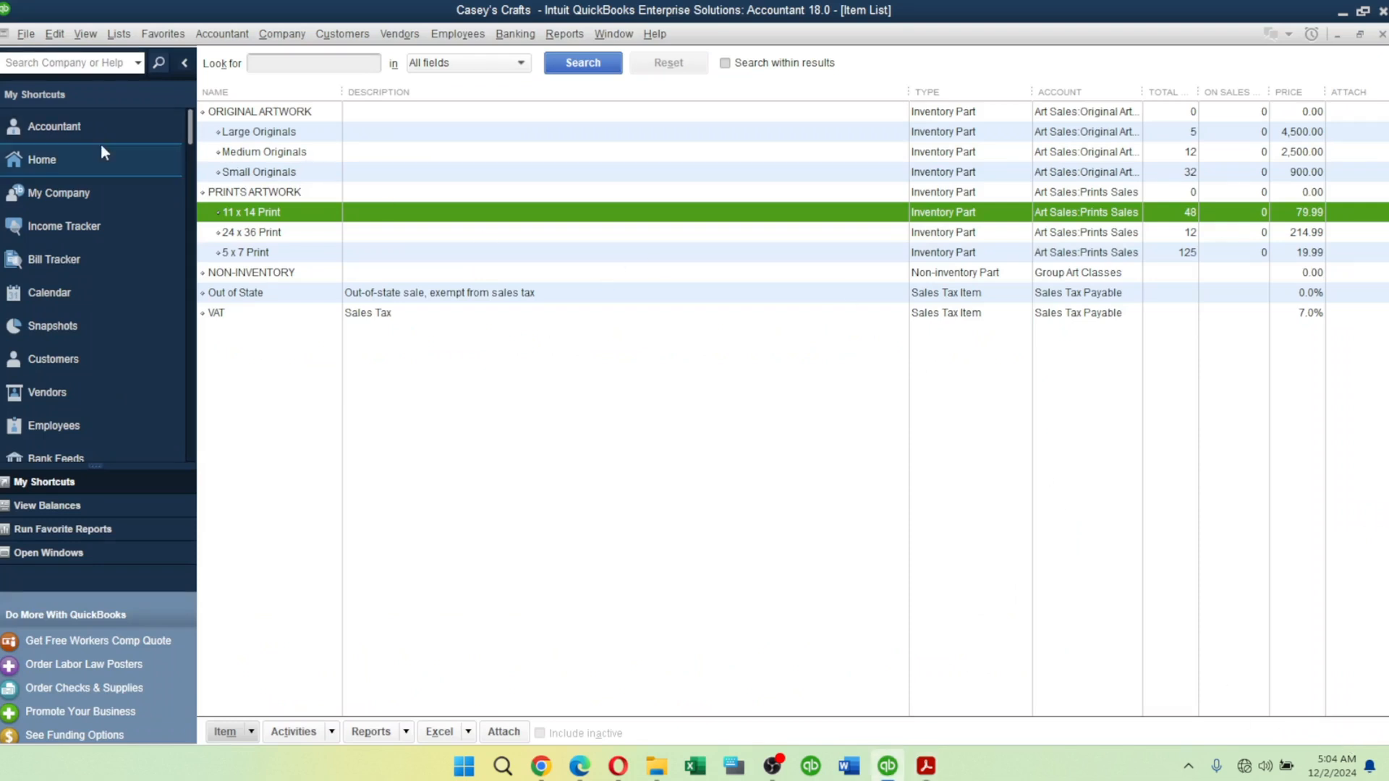
{"action": "left_click", "coordinate": [63, 162]}
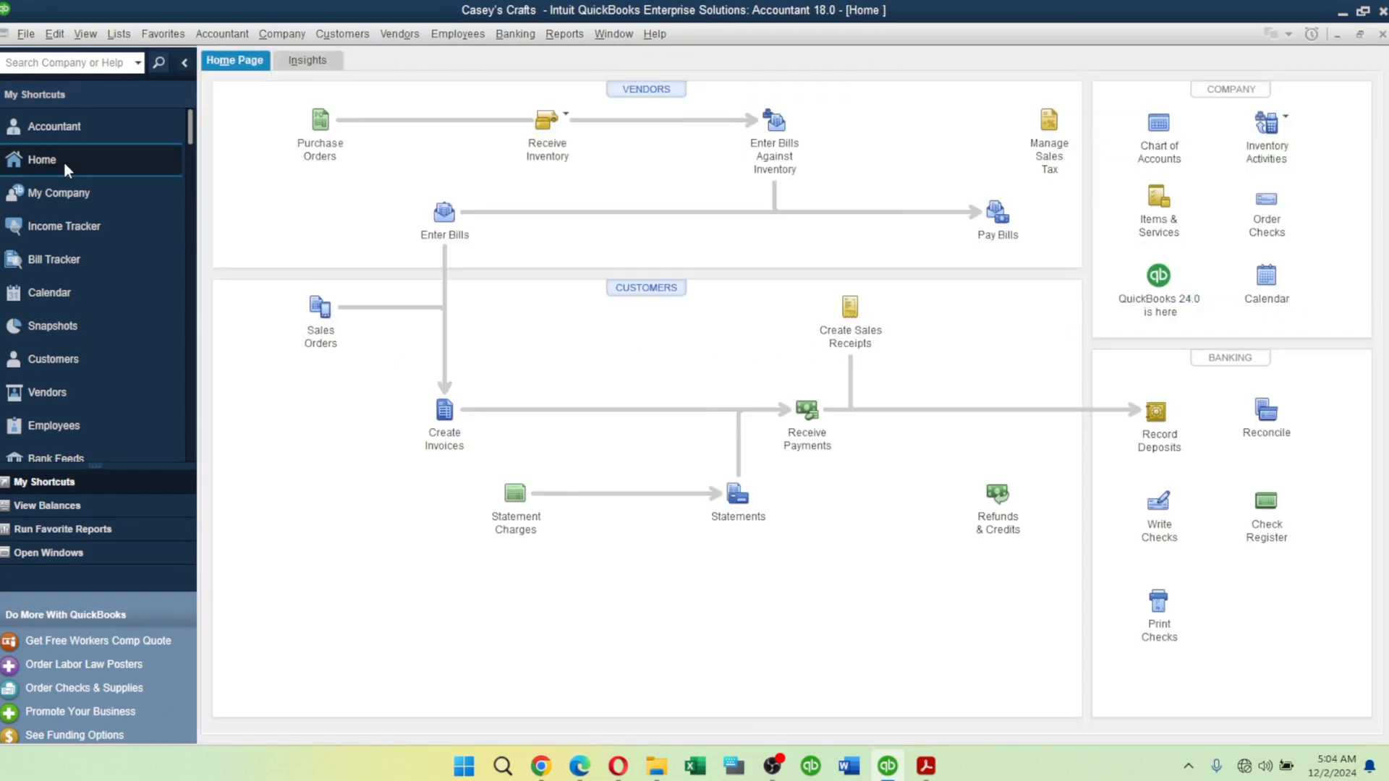
{"action": "key", "text": "alt+Tab"}
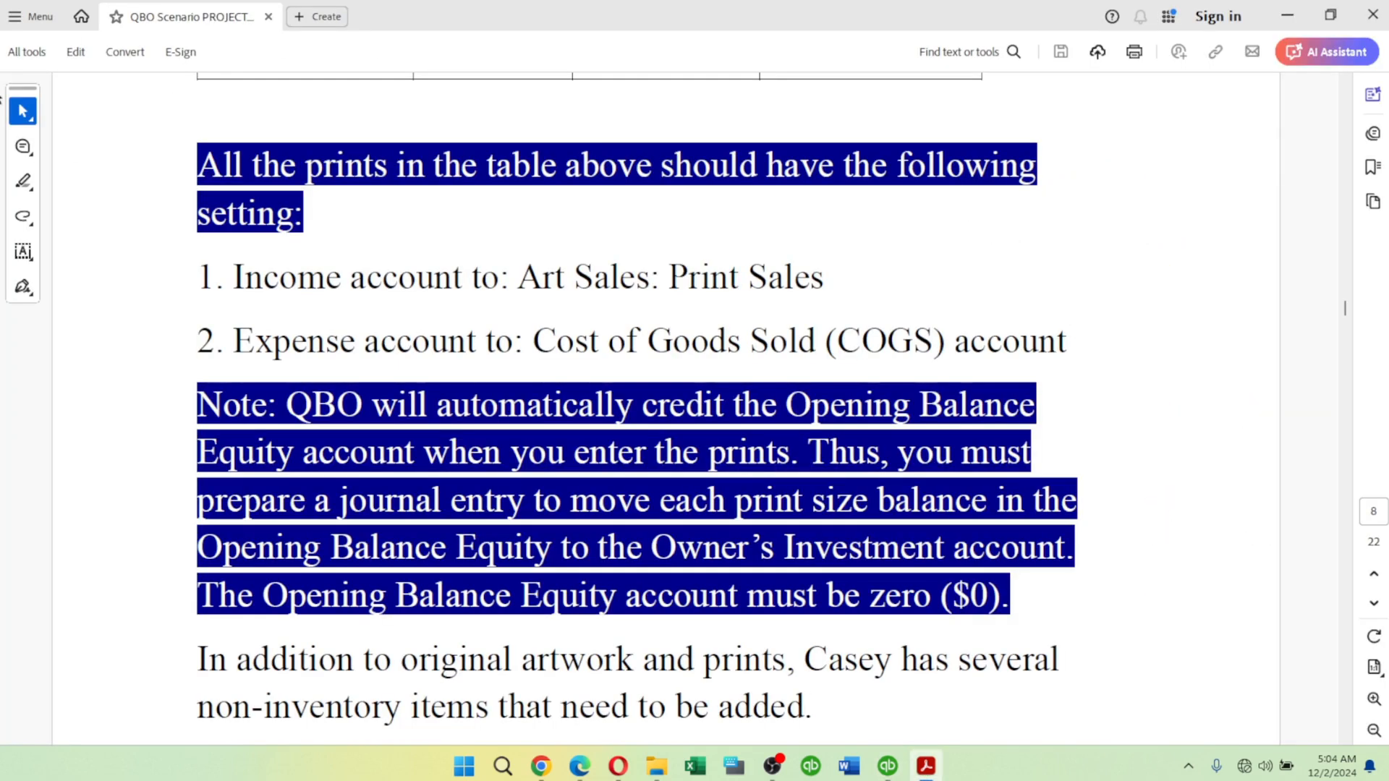
{"action": "key", "text": "alt+Tab"}
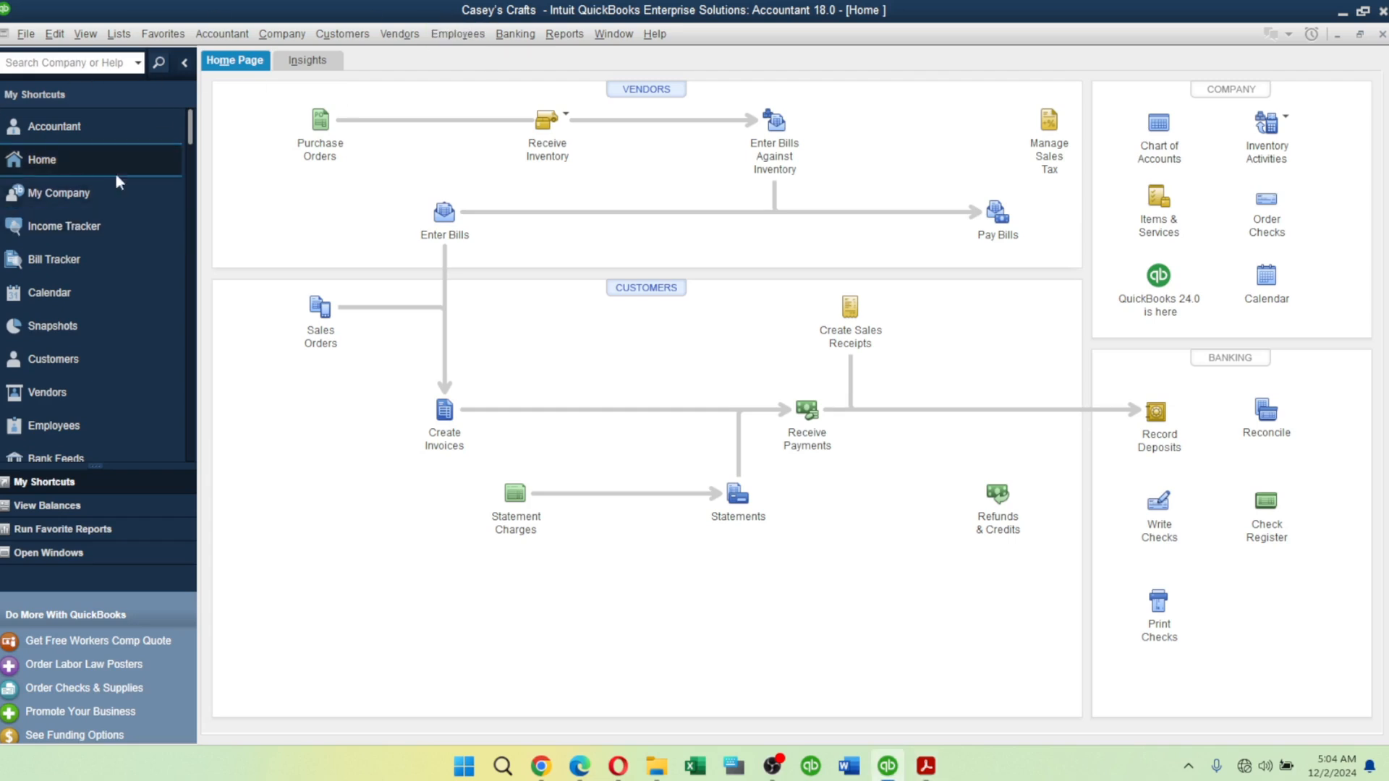
{"action": "left_click", "coordinate": [1160, 125]}
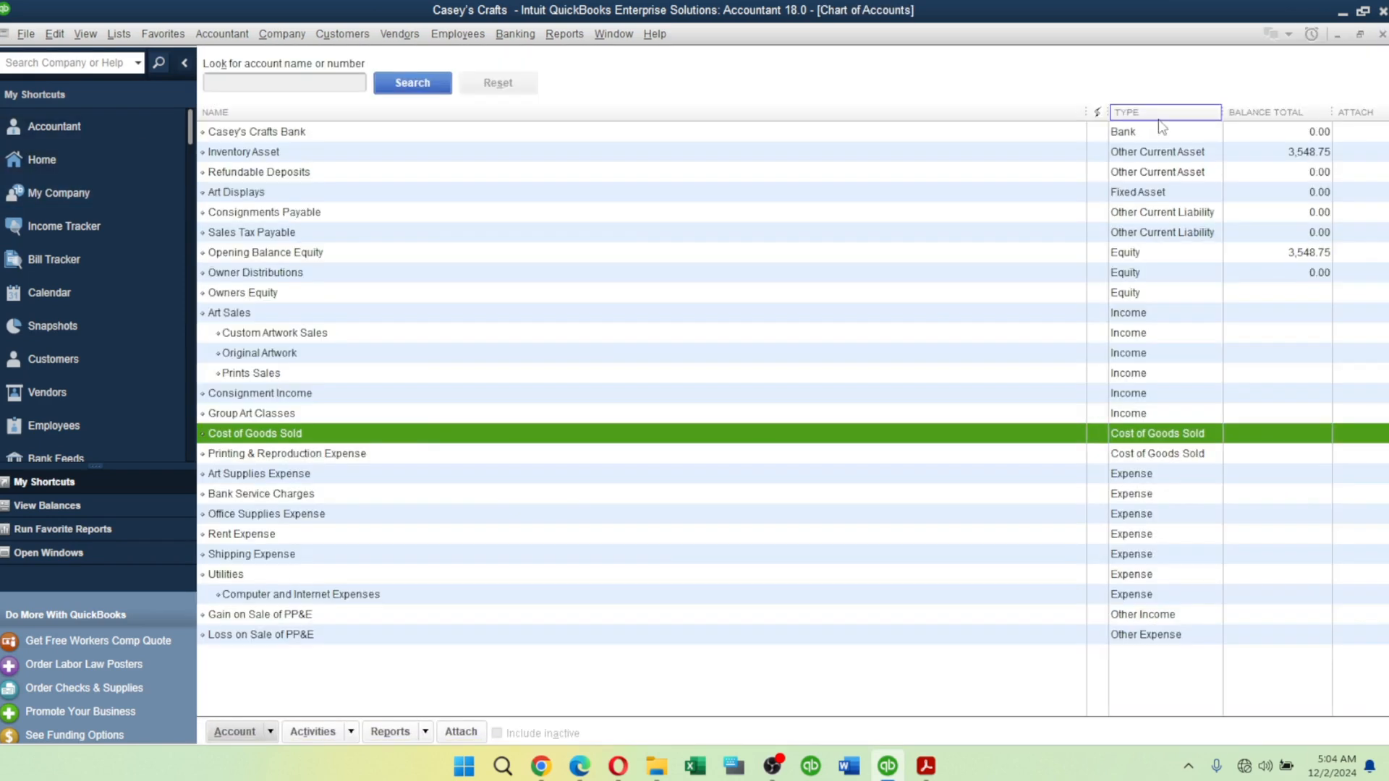
{"action": "left_click", "coordinate": [1273, 258]}
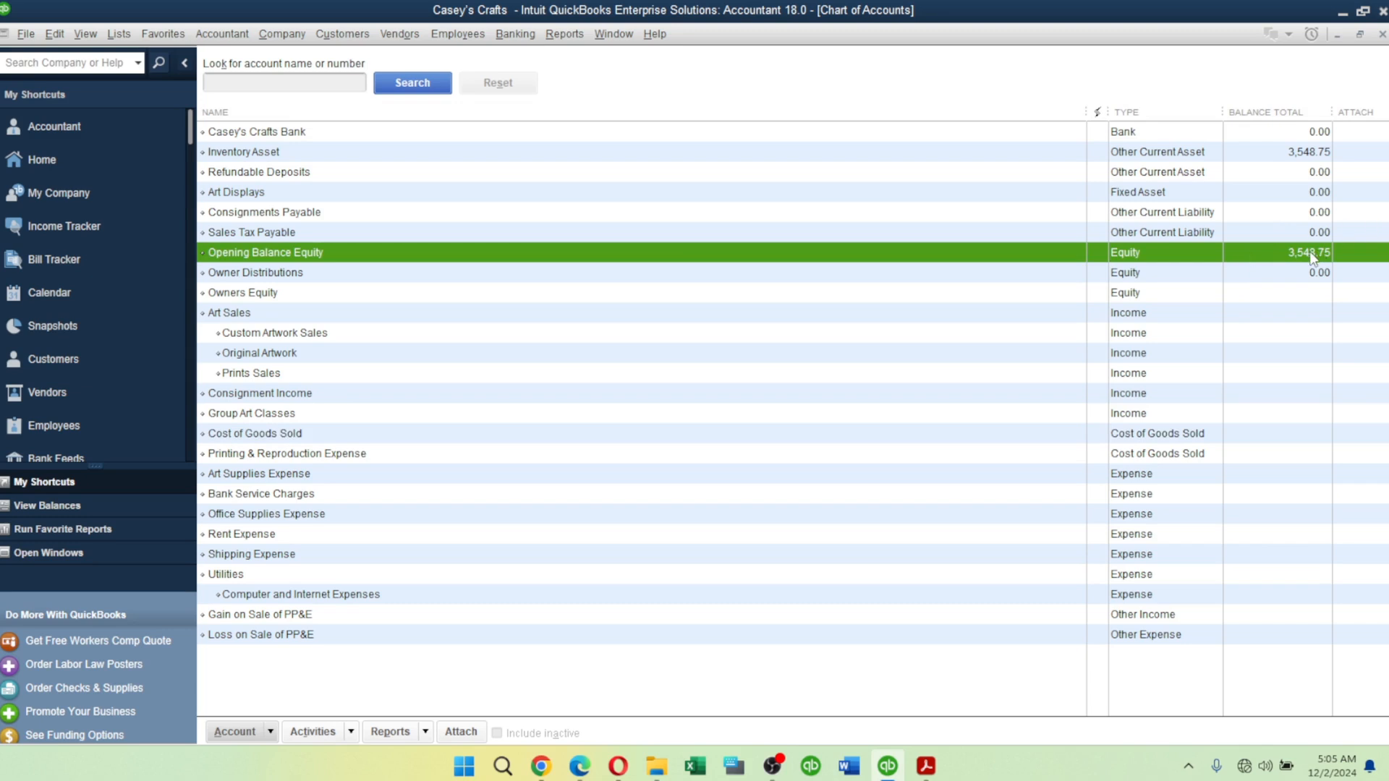
Start a new general journal entry and dismiss the notice about automatic entry numbering.
{"action": "left_click", "coordinate": [275, 277]}
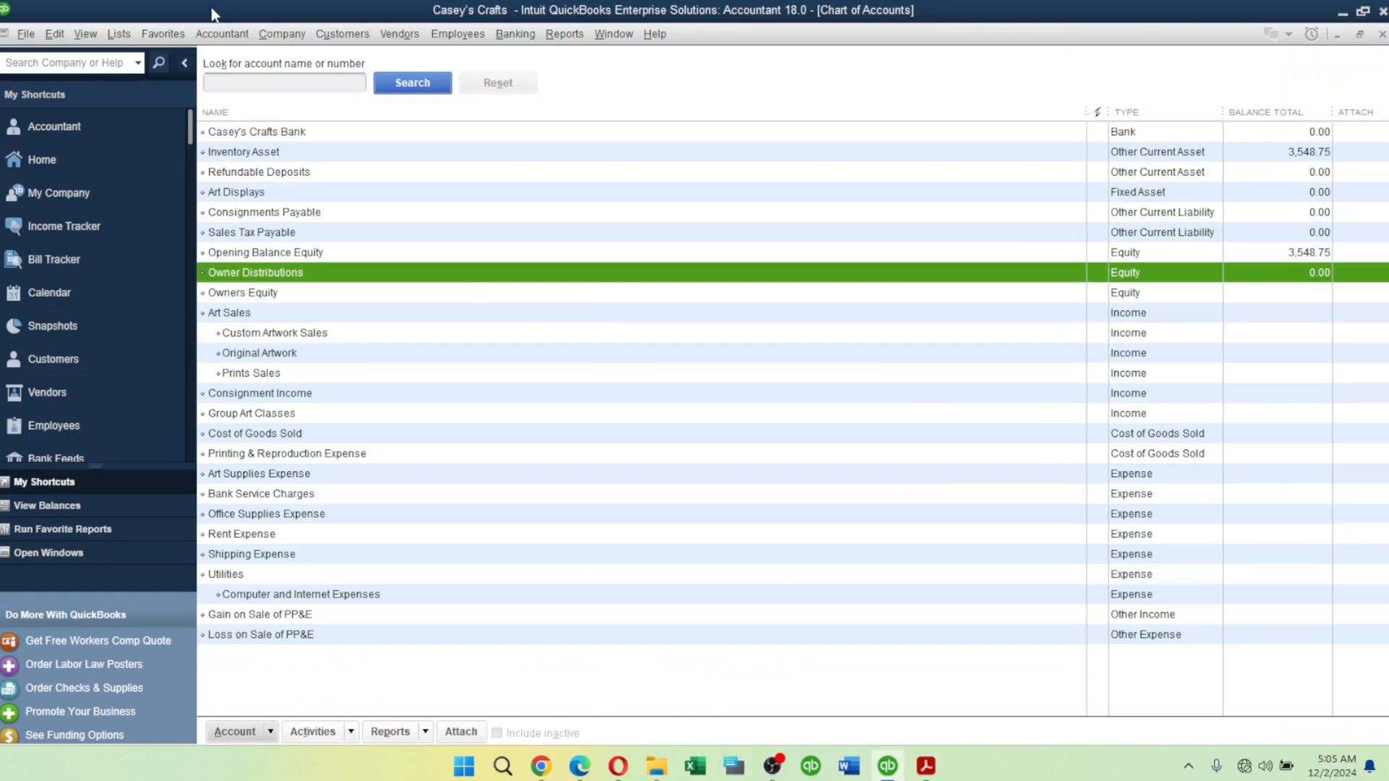
{"action": "left_click", "coordinate": [222, 34]}
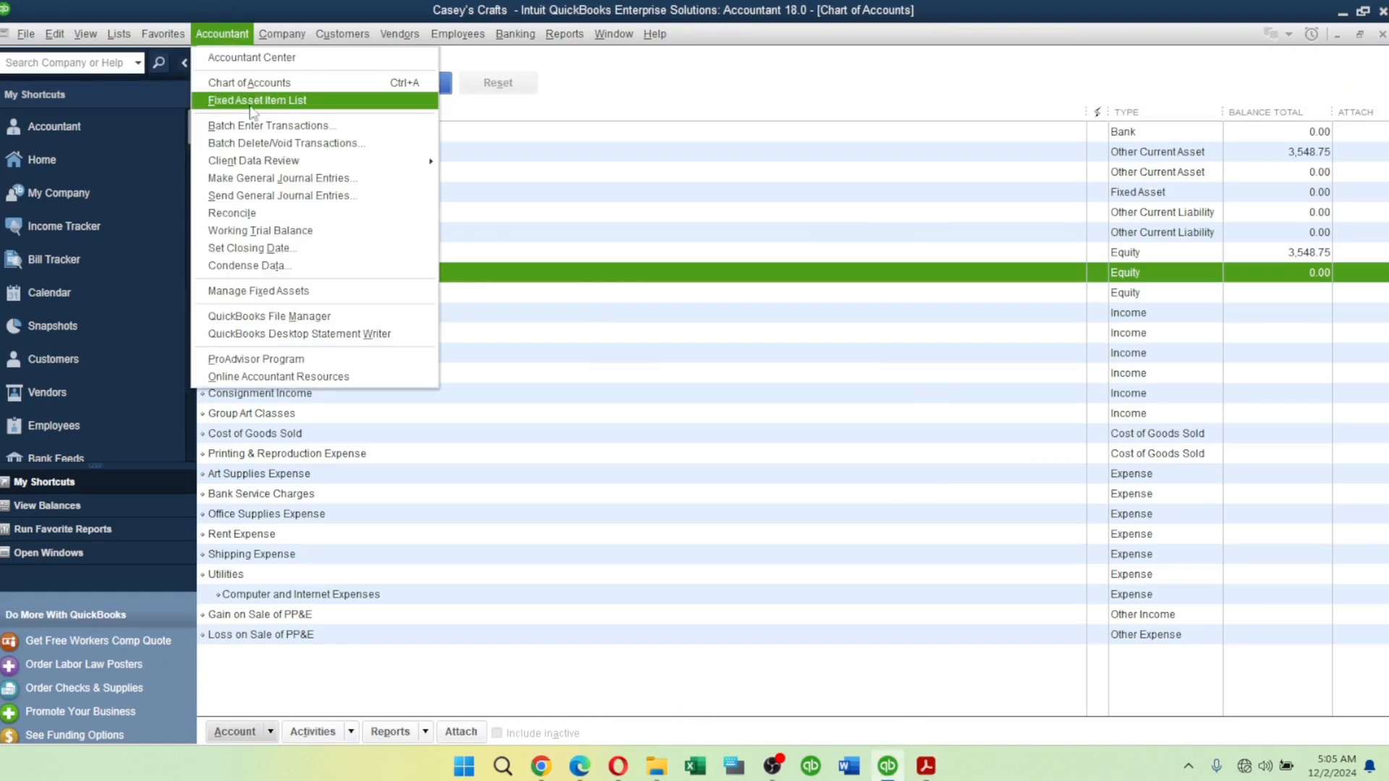
{"action": "left_click", "coordinate": [306, 184]}
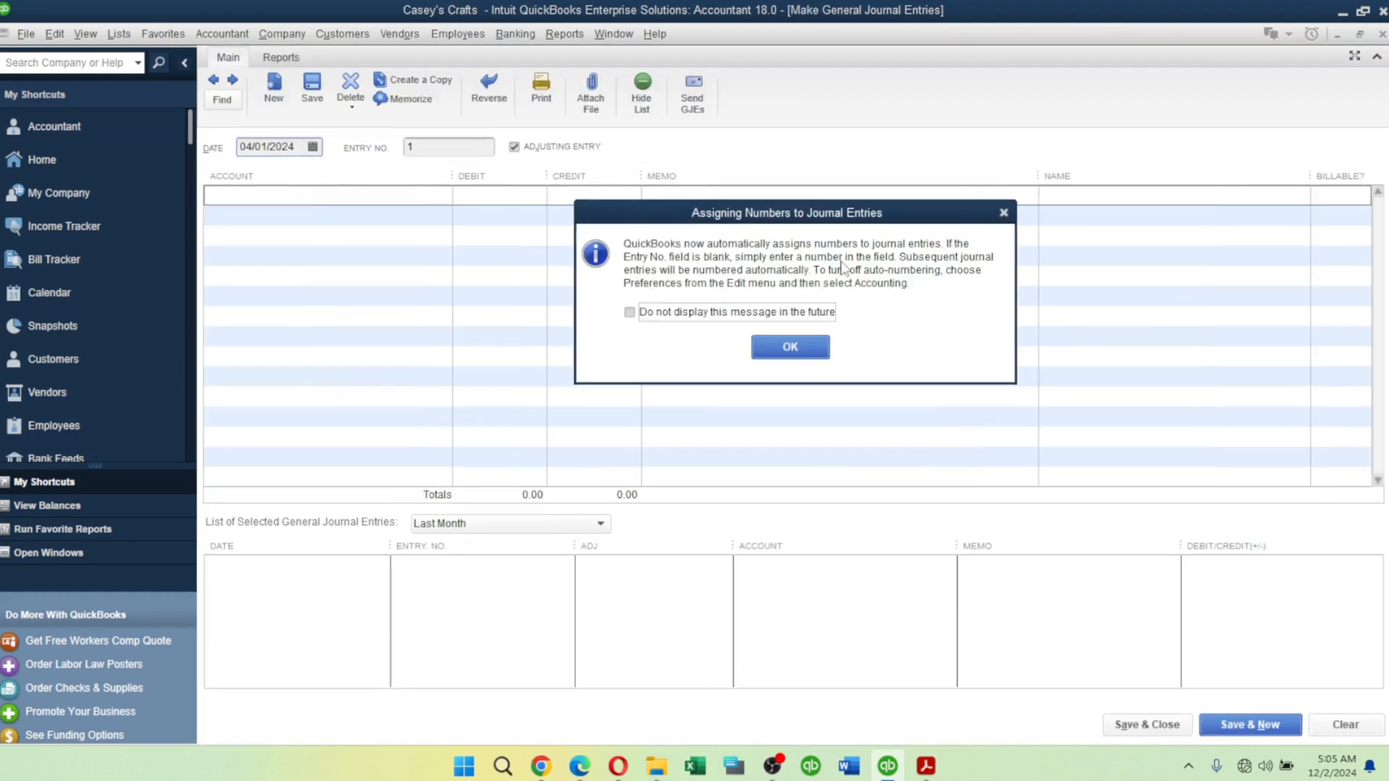
{"action": "left_click", "coordinate": [808, 360]}
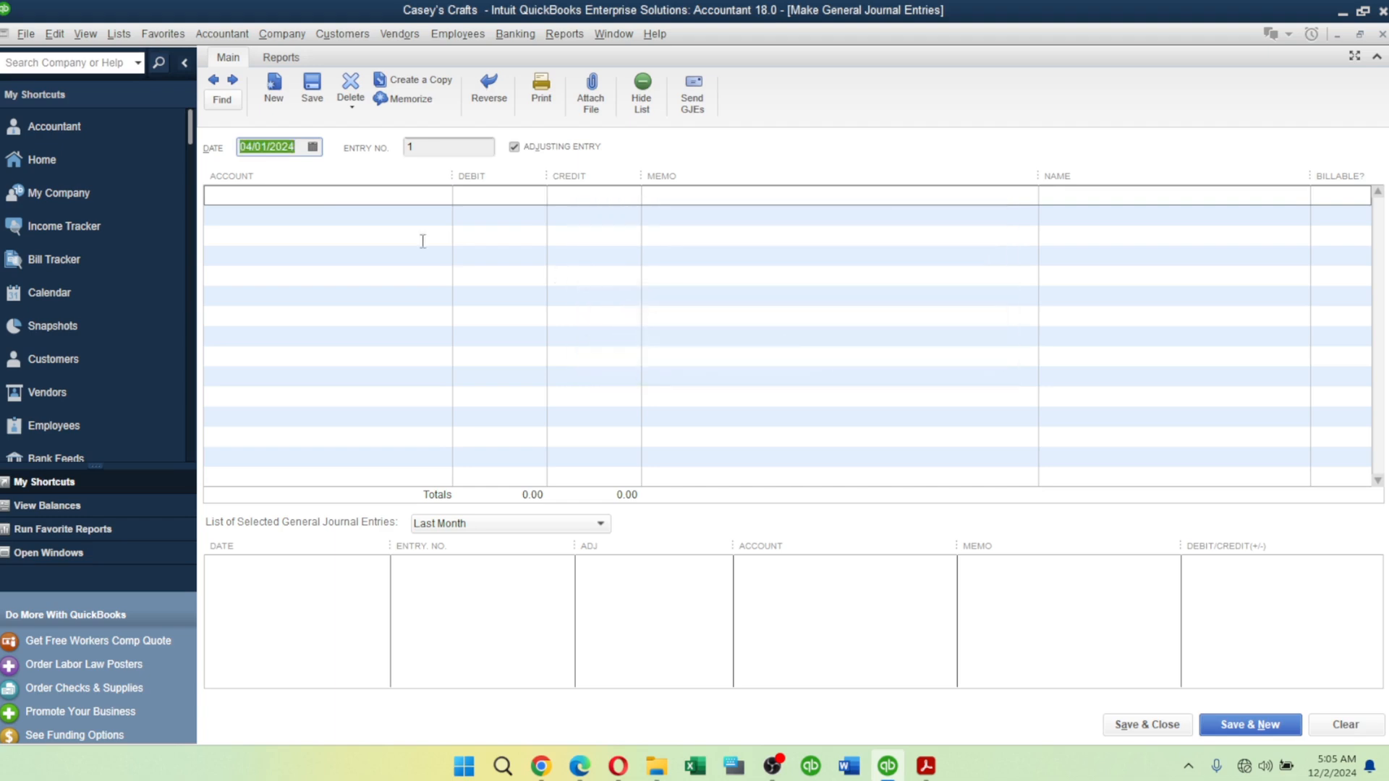
Set the account on the first journal line to Owner Distributions.
{"action": "left_click", "coordinate": [402, 198]}
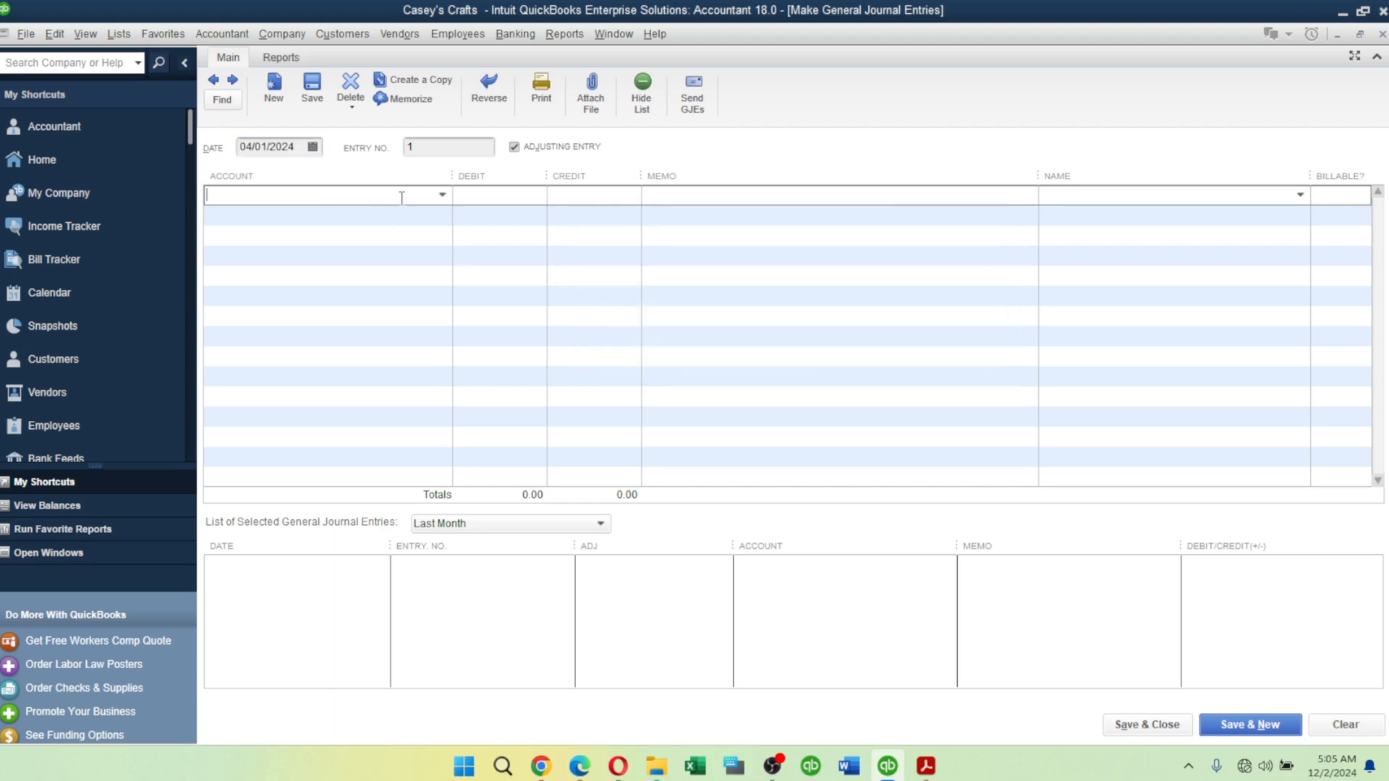
{"action": "left_click", "coordinate": [442, 197]}
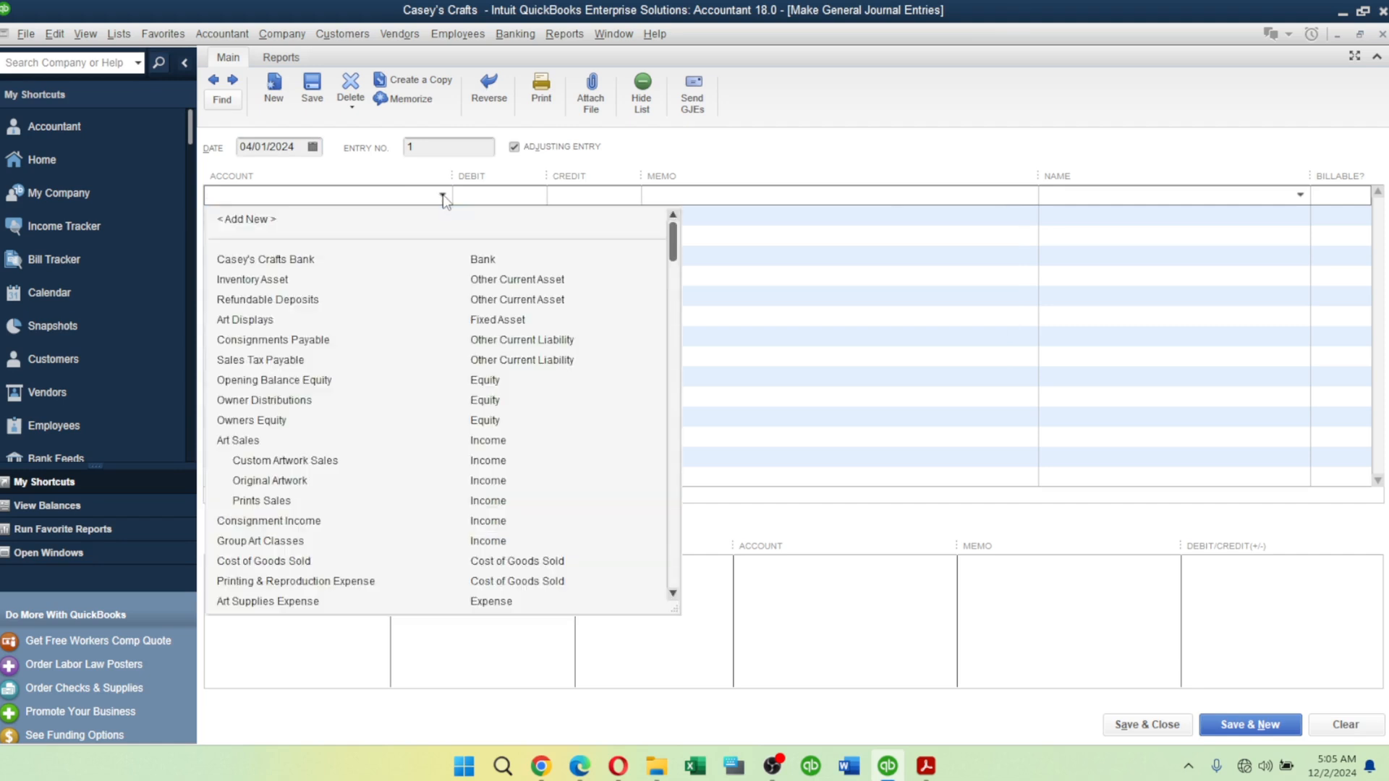
{"action": "type", "text": "ON"}
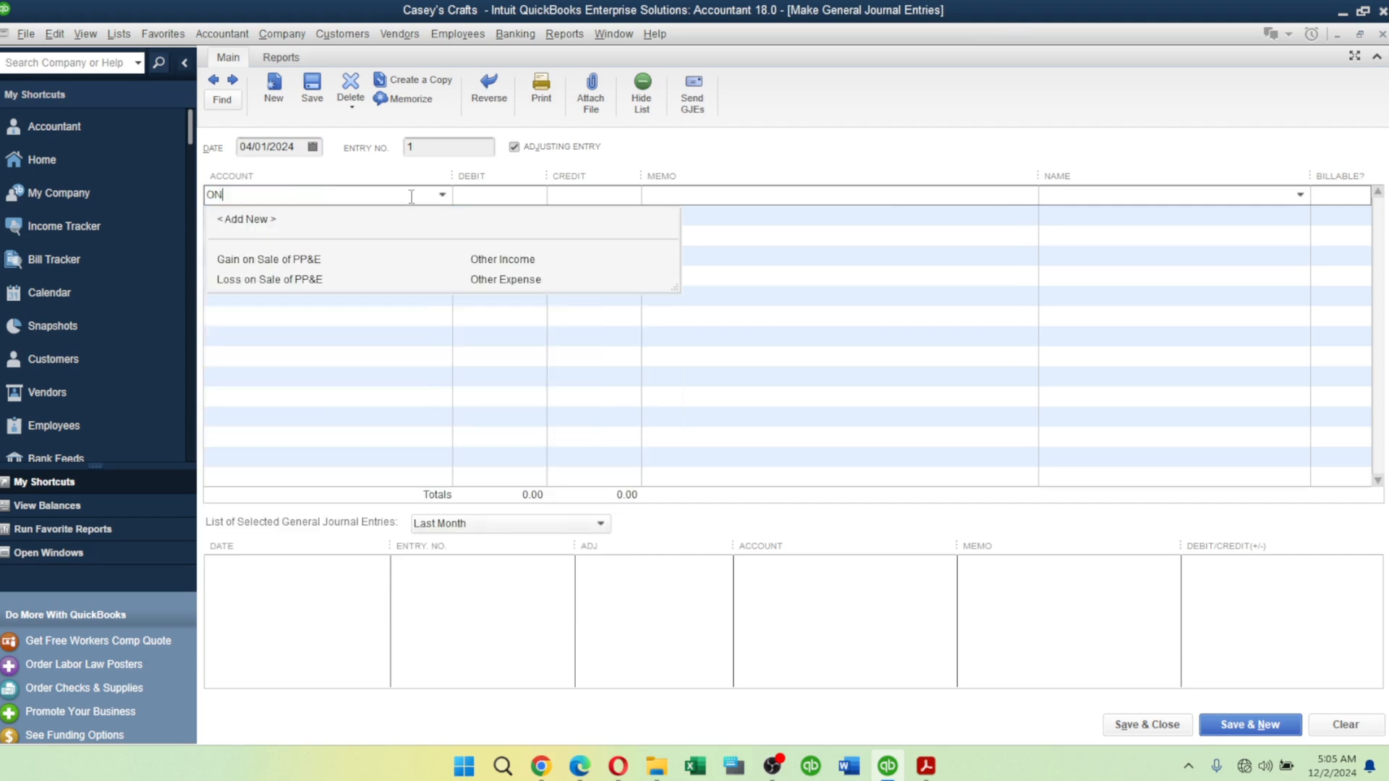
{"action": "key", "text": "BackSpace"}
{"action": "type", "text": "wner Distributions"}
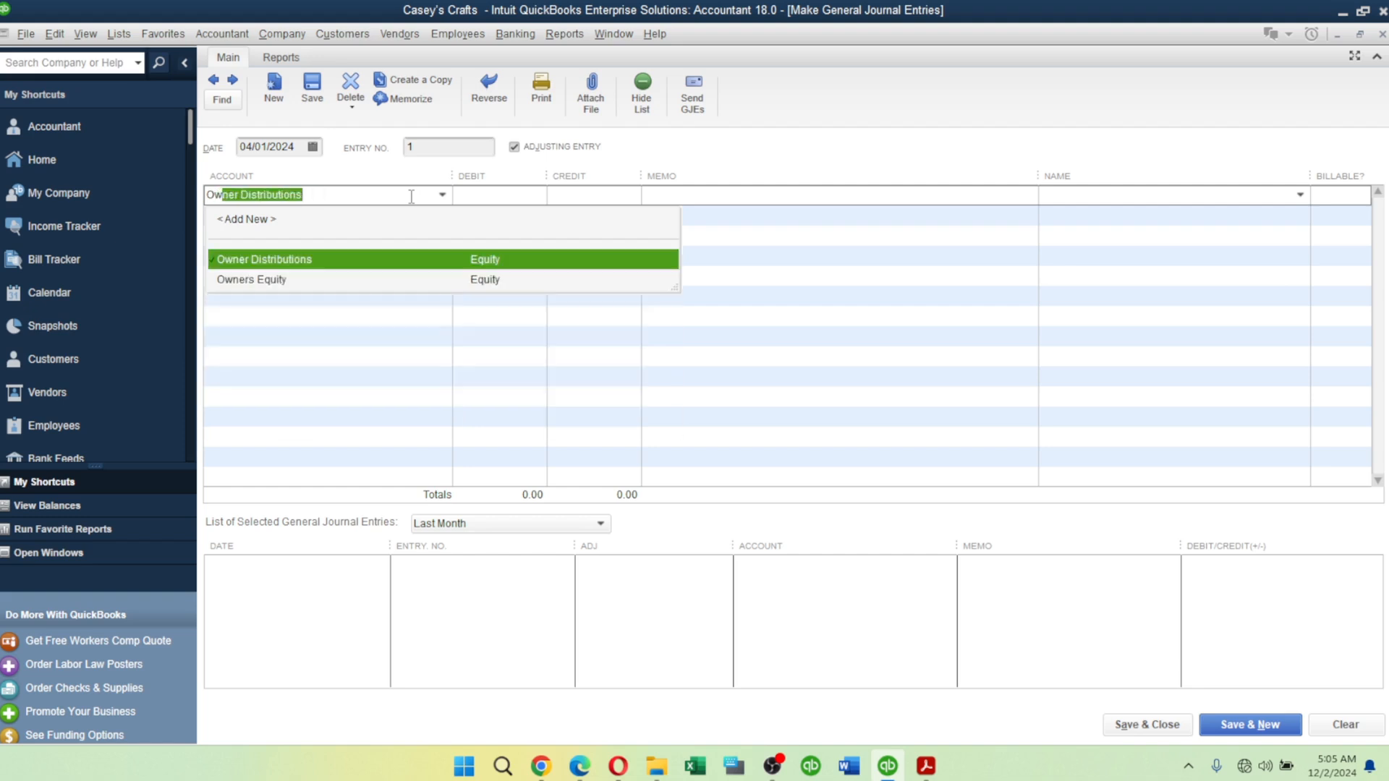
{"action": "left_click", "coordinate": [337, 261]}
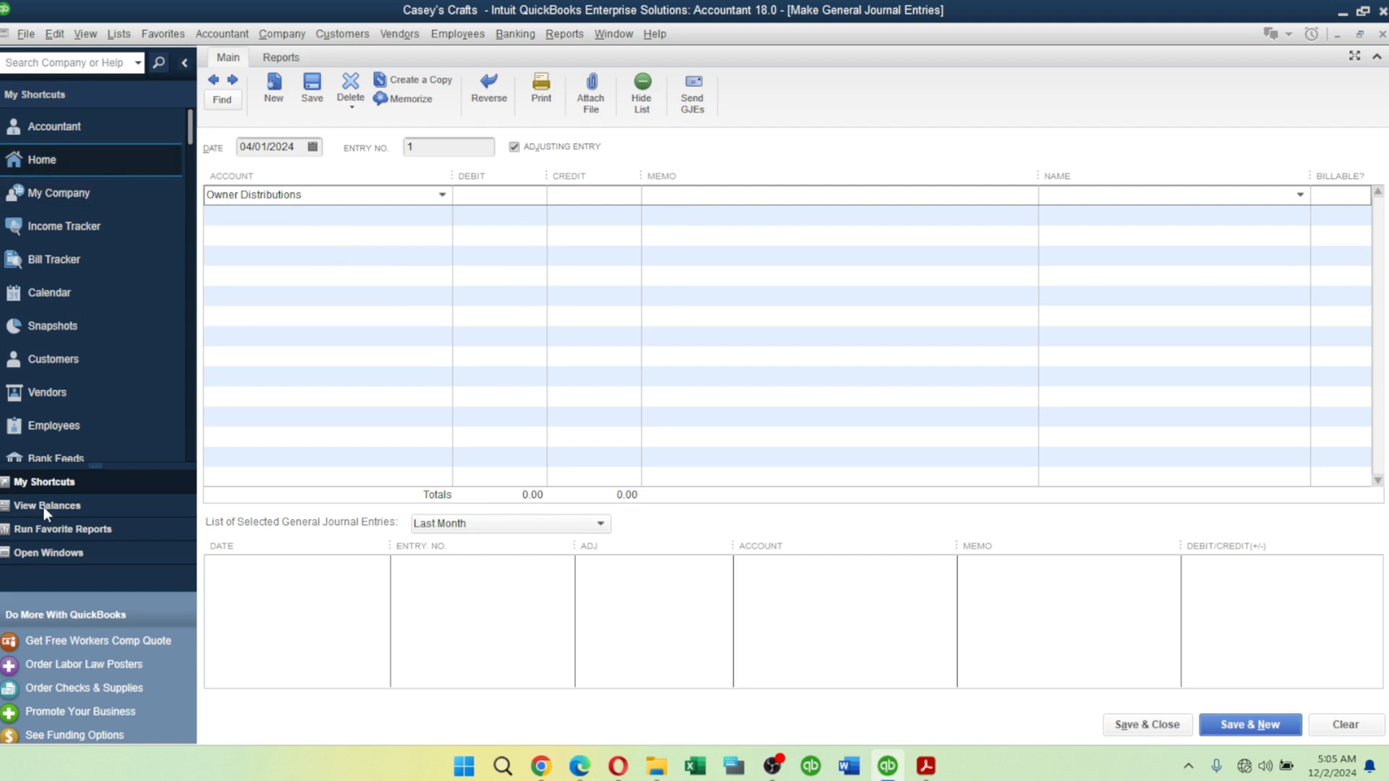
Check the equity accounts in the open chart of accounts, then return to the journal entry.
{"action": "left_click", "coordinate": [40, 553]}
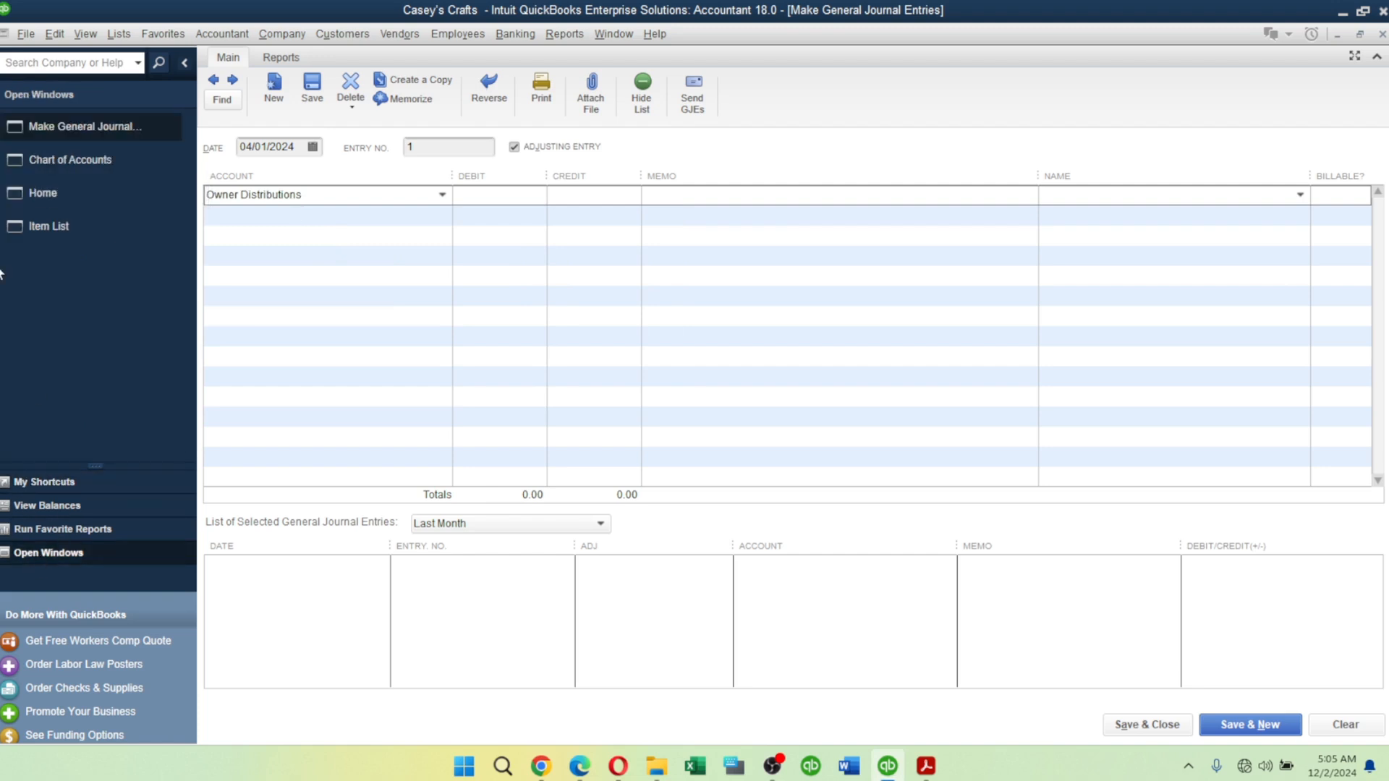
{"action": "left_click", "coordinate": [95, 159]}
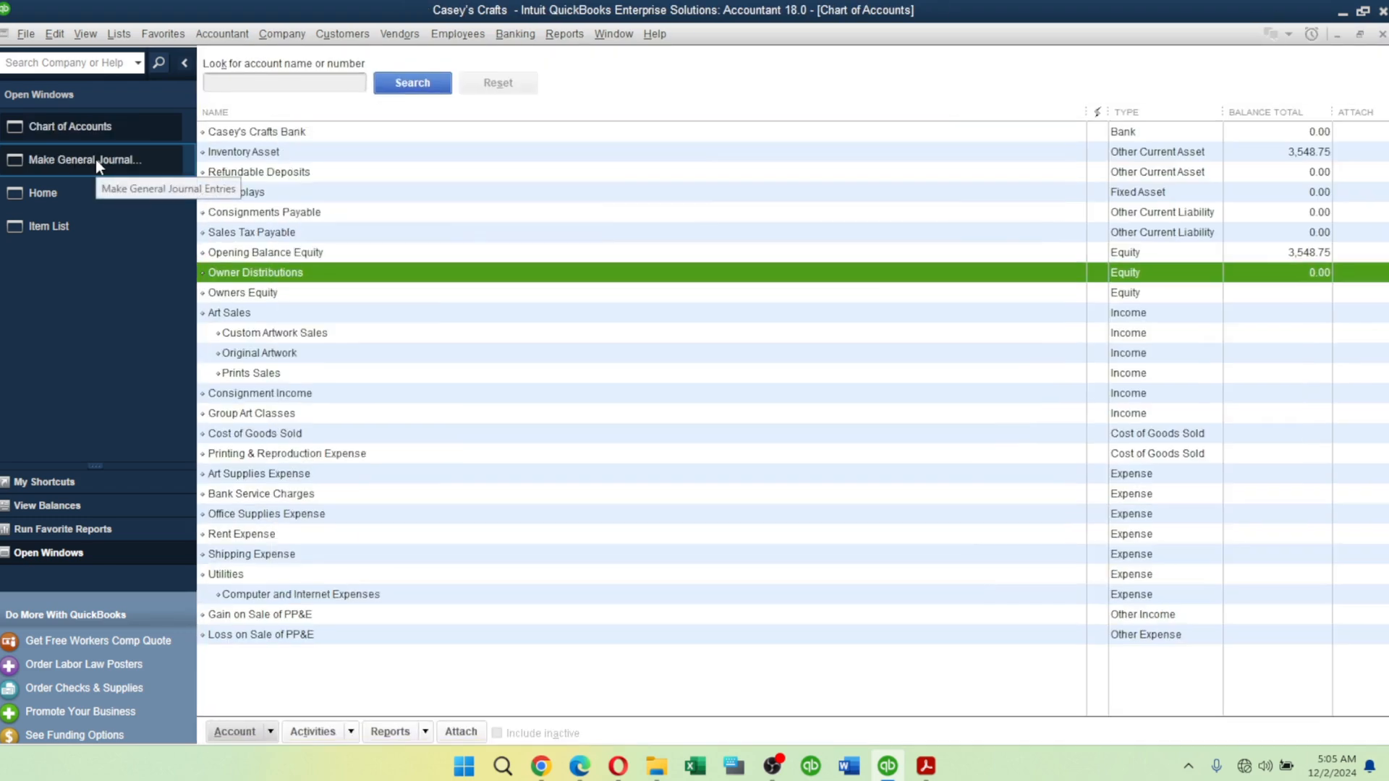
{"action": "key", "text": "alt+Tab"}
{"action": "key", "text": "alt+Tab"}
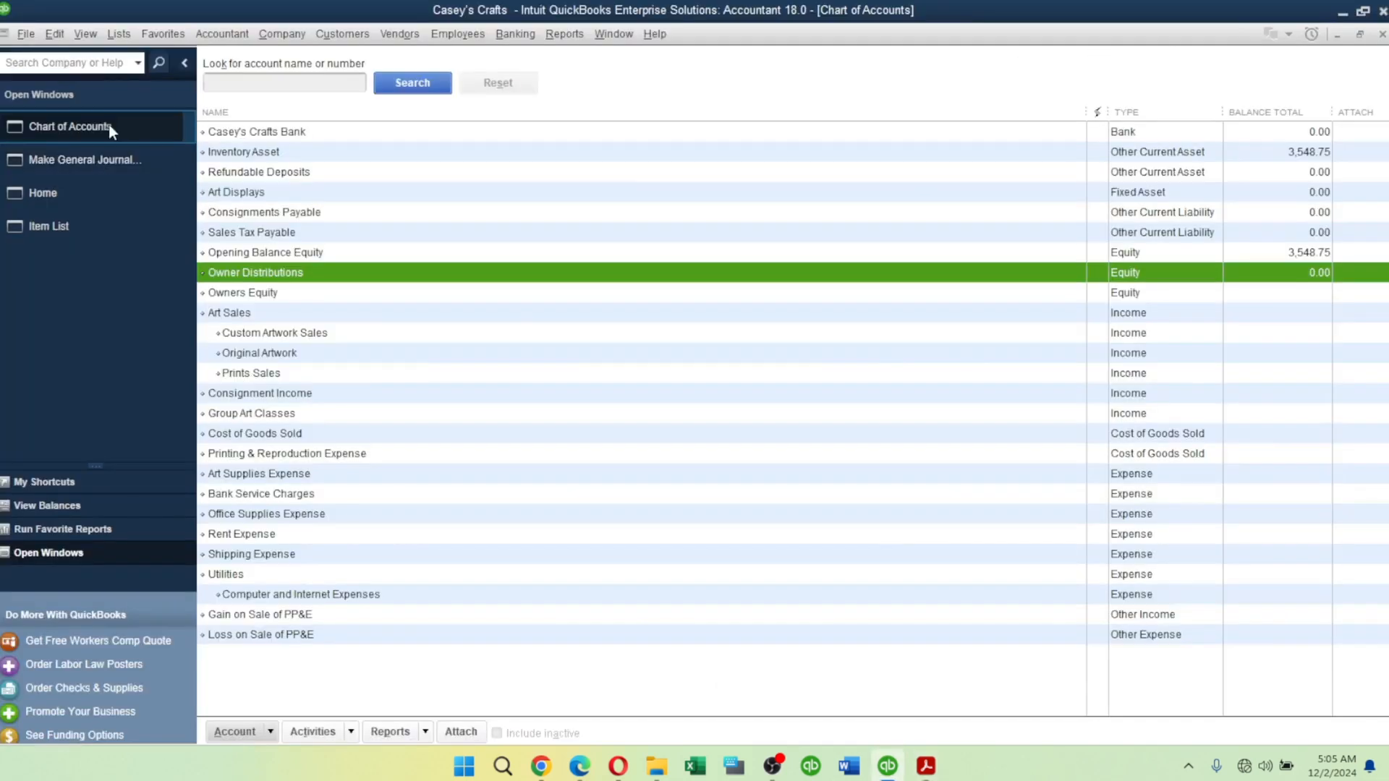
{"action": "left_click", "coordinate": [84, 160]}
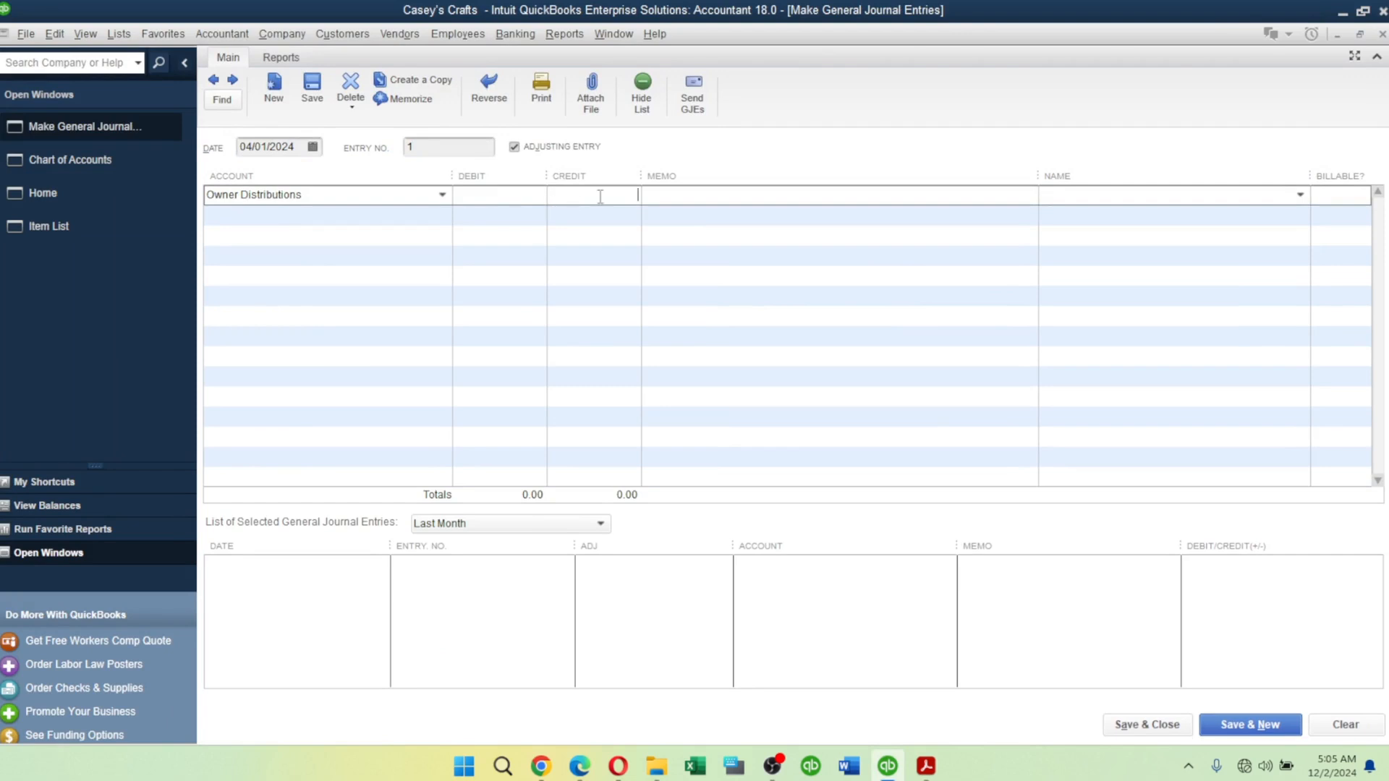
Change the first journal line's account to Owners Equity and compare it with the equity accounts in the chart of accounts.
{"action": "left_click", "coordinate": [470, 195]}
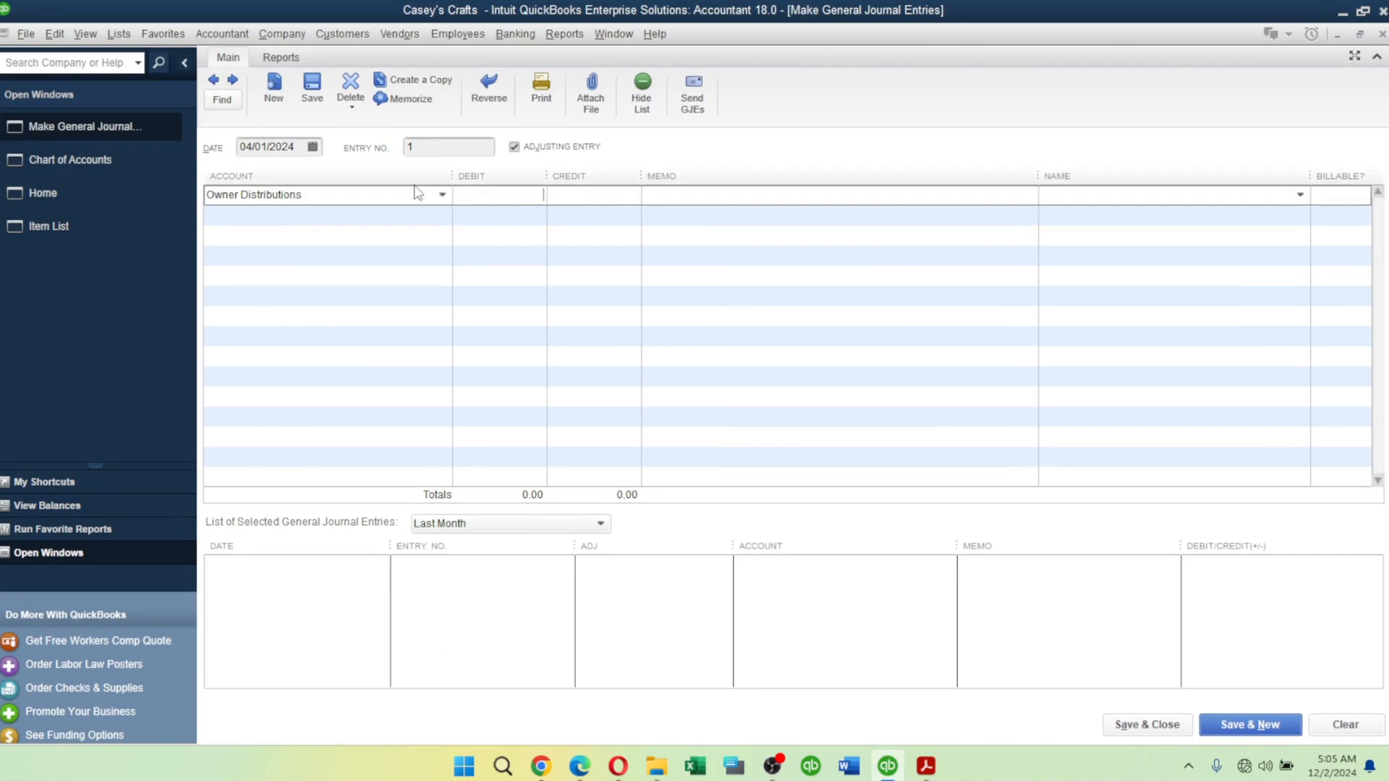
{"action": "left_click", "coordinate": [443, 195]}
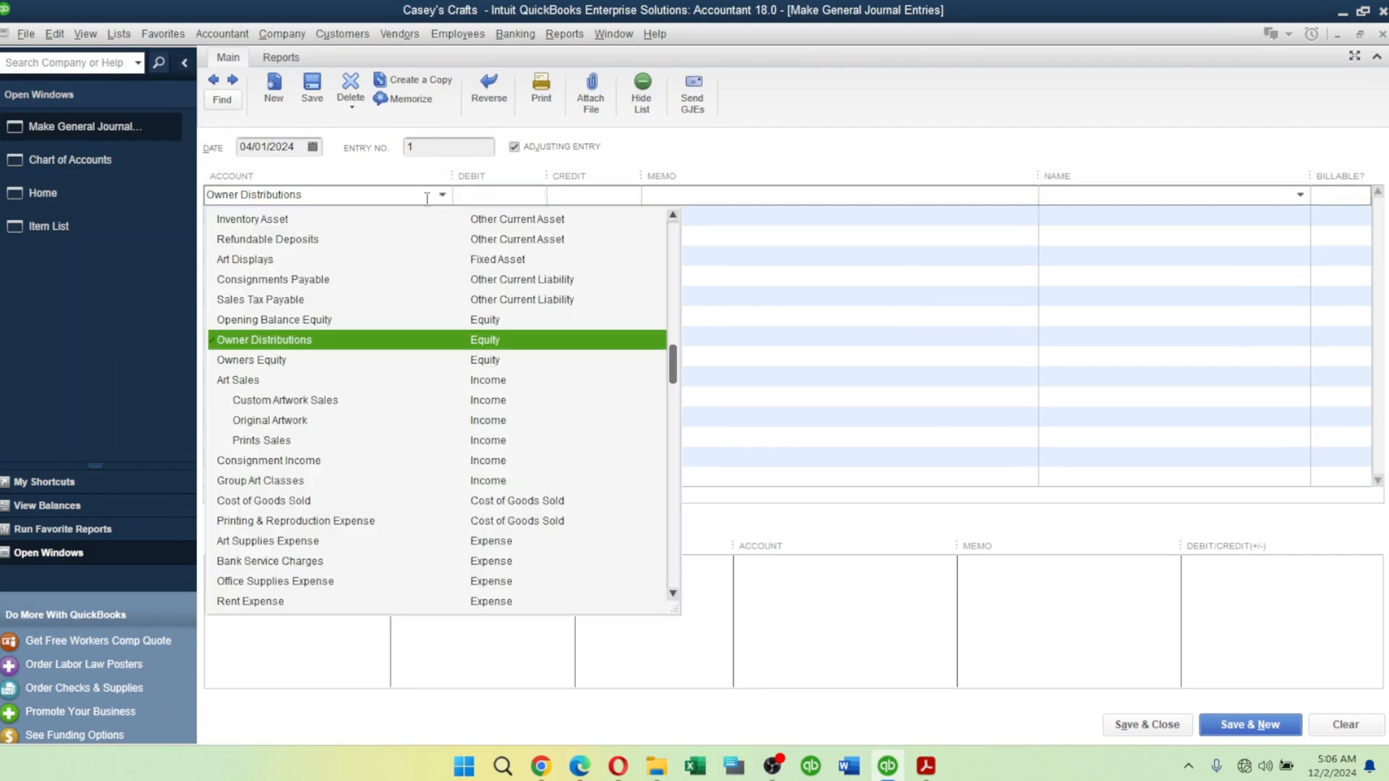
{"action": "left_click", "coordinate": [289, 361]}
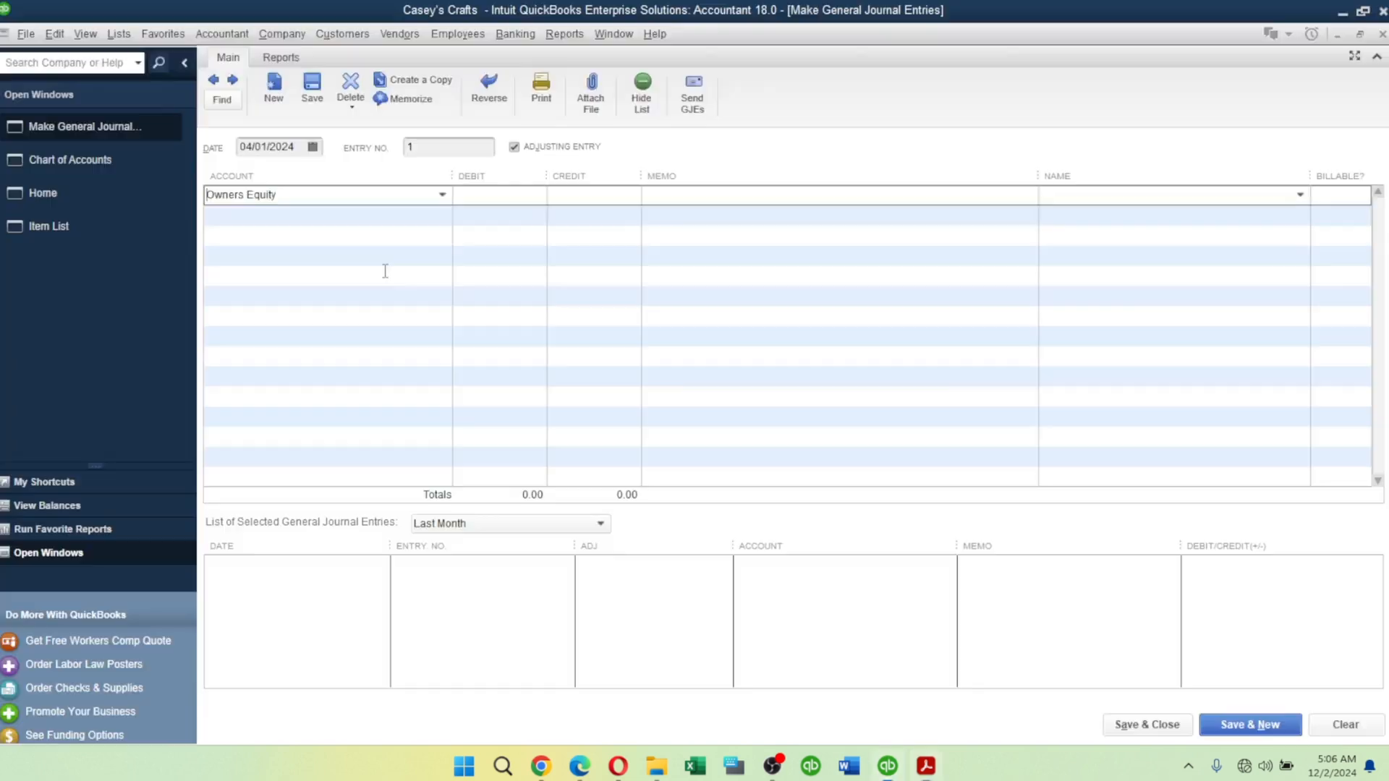
{"action": "left_click", "coordinate": [94, 158]}
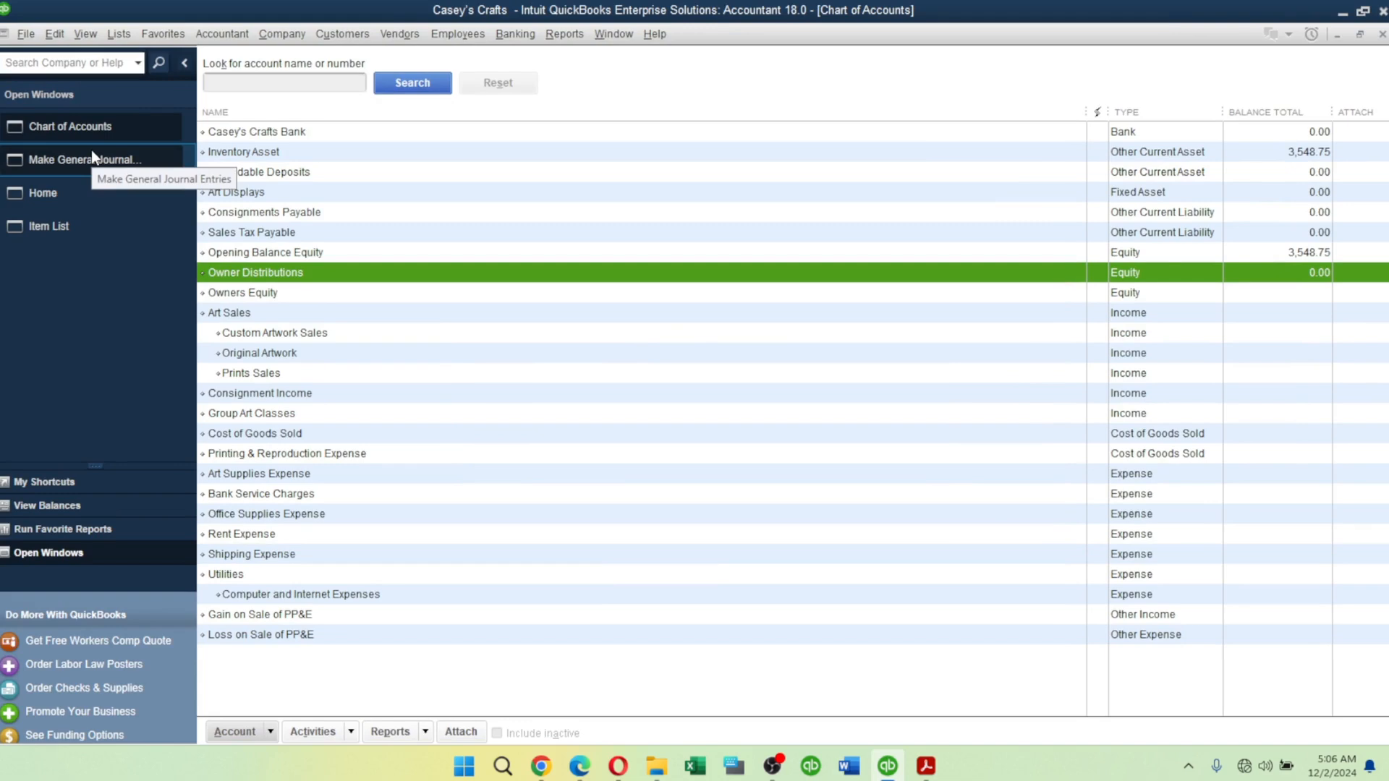
{"action": "left_click", "coordinate": [81, 166]}
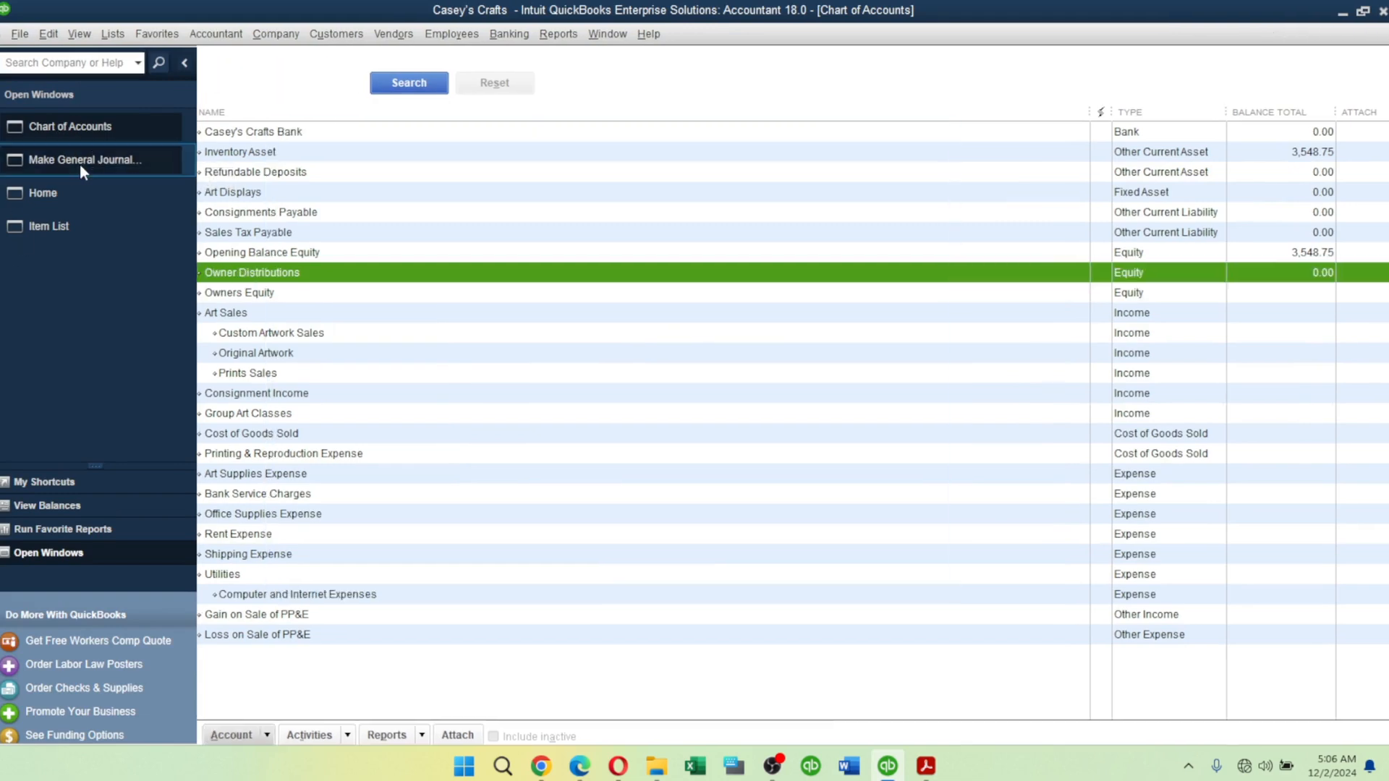
Replace the account on the first journal line with Opening Balance Equity.
{"action": "left_click", "coordinate": [442, 196]}
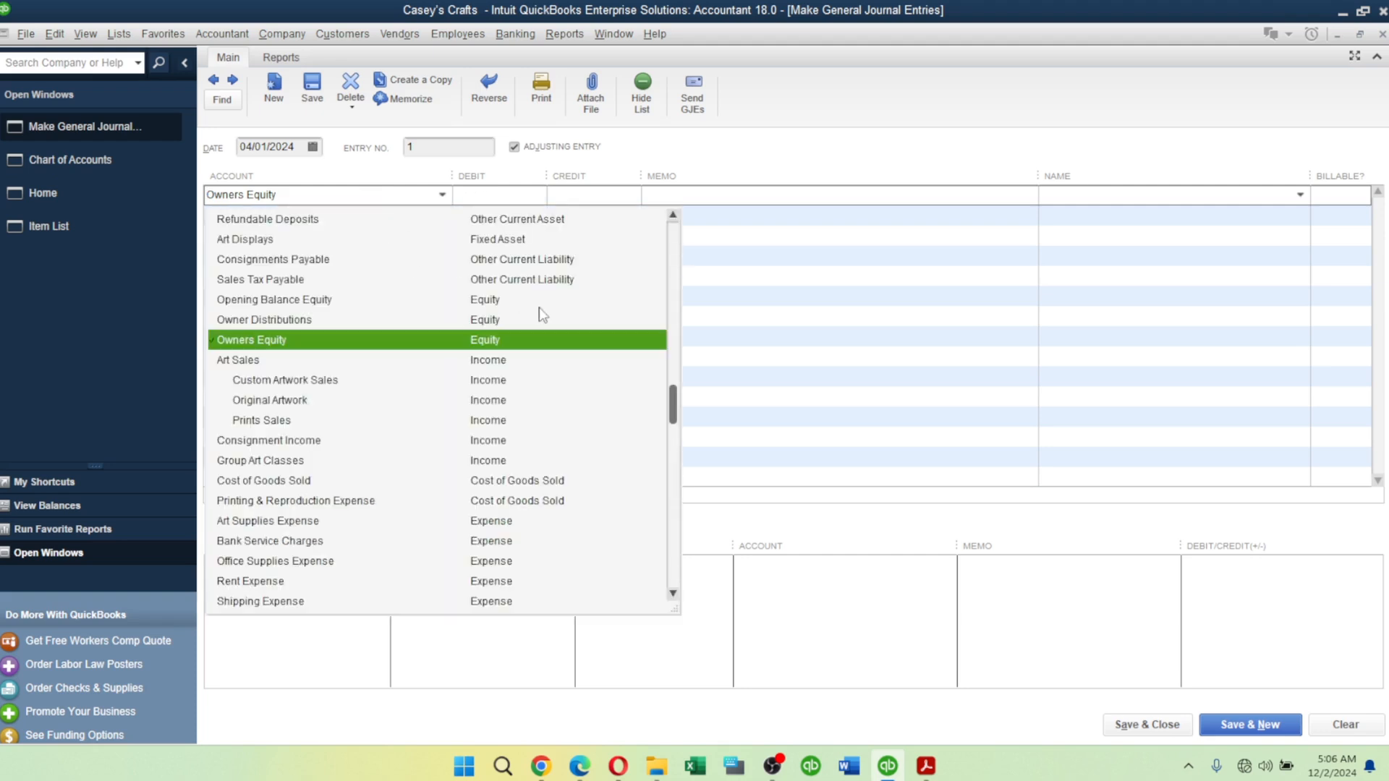
{"action": "key", "text": "Delete"}
{"action": "key", "text": "Delete"}
{"action": "key", "text": "Delete"}
{"action": "key", "text": "Delete"}
{"action": "key", "text": "Delete"}
{"action": "key", "text": "Delete"}
{"action": "key", "text": "Delete"}
{"action": "key", "text": "Delete"}
{"action": "key", "text": "Delete"}
{"action": "key", "text": "Delete"}
{"action": "key", "text": "Delete"}
{"action": "key", "text": "Delete"}
{"action": "type", "text": "O"}
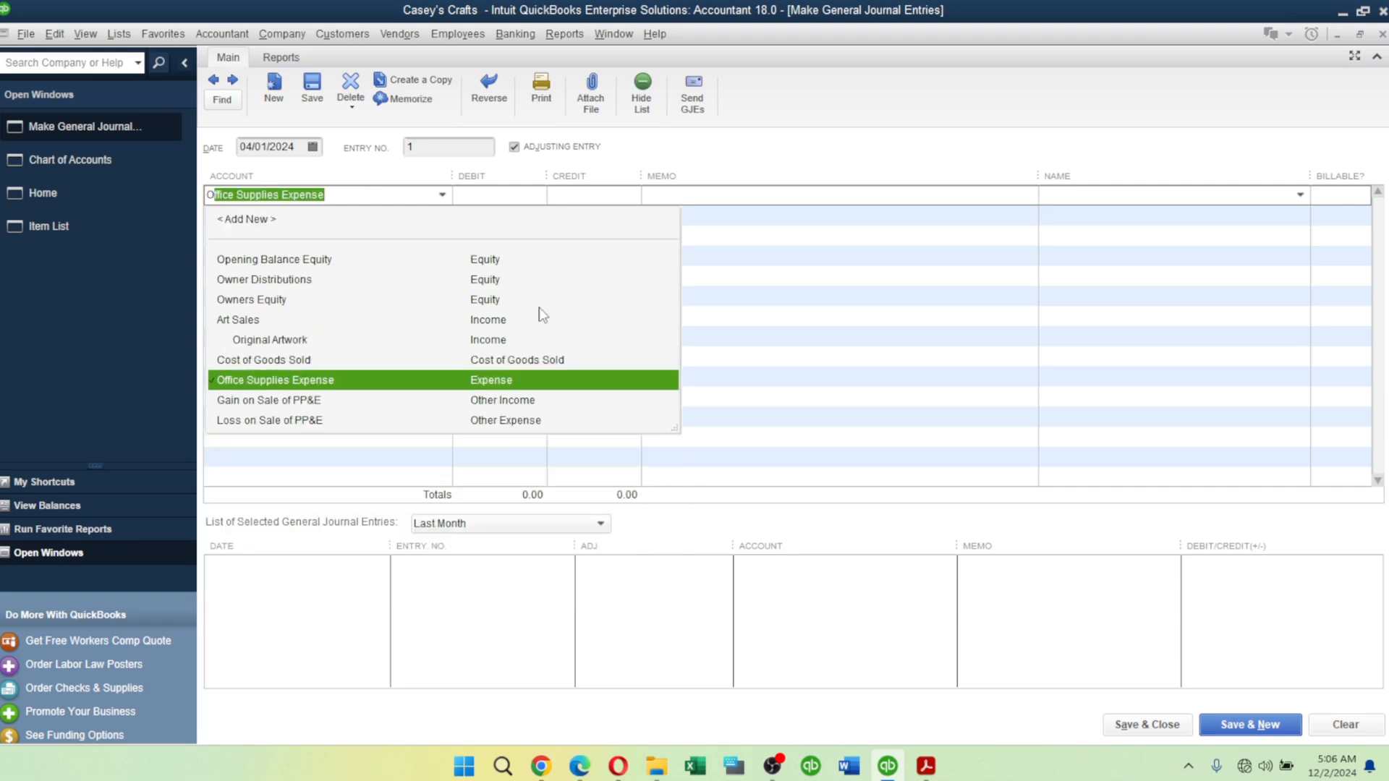
{"action": "type", "text": "pening Balance Equity"}
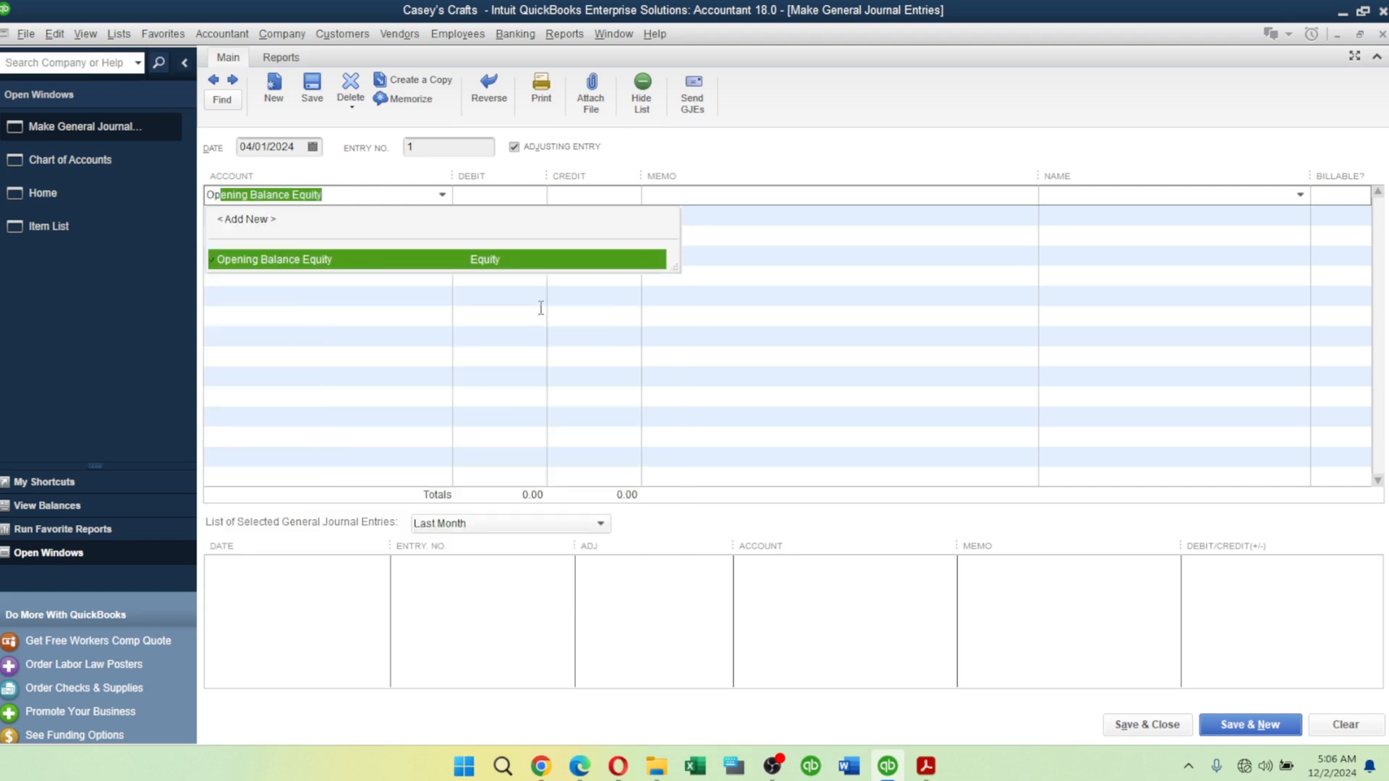
{"action": "key", "text": "Tab"}
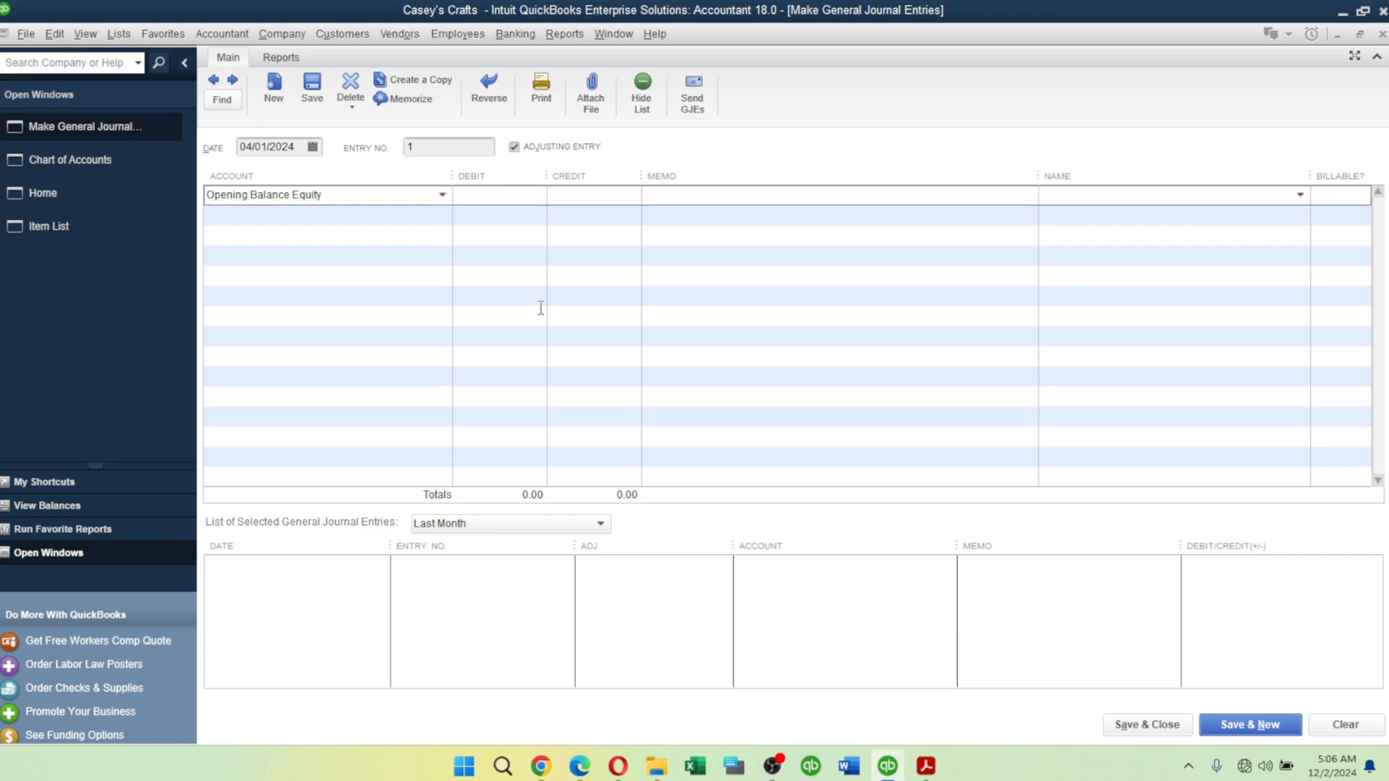
Debit Opening Balance Equity 3,548.75 on the first line, checking the amount against the chart of accounts.
{"action": "type", "text": "3485"}
{"action": "key", "text": "alt+Tab"}
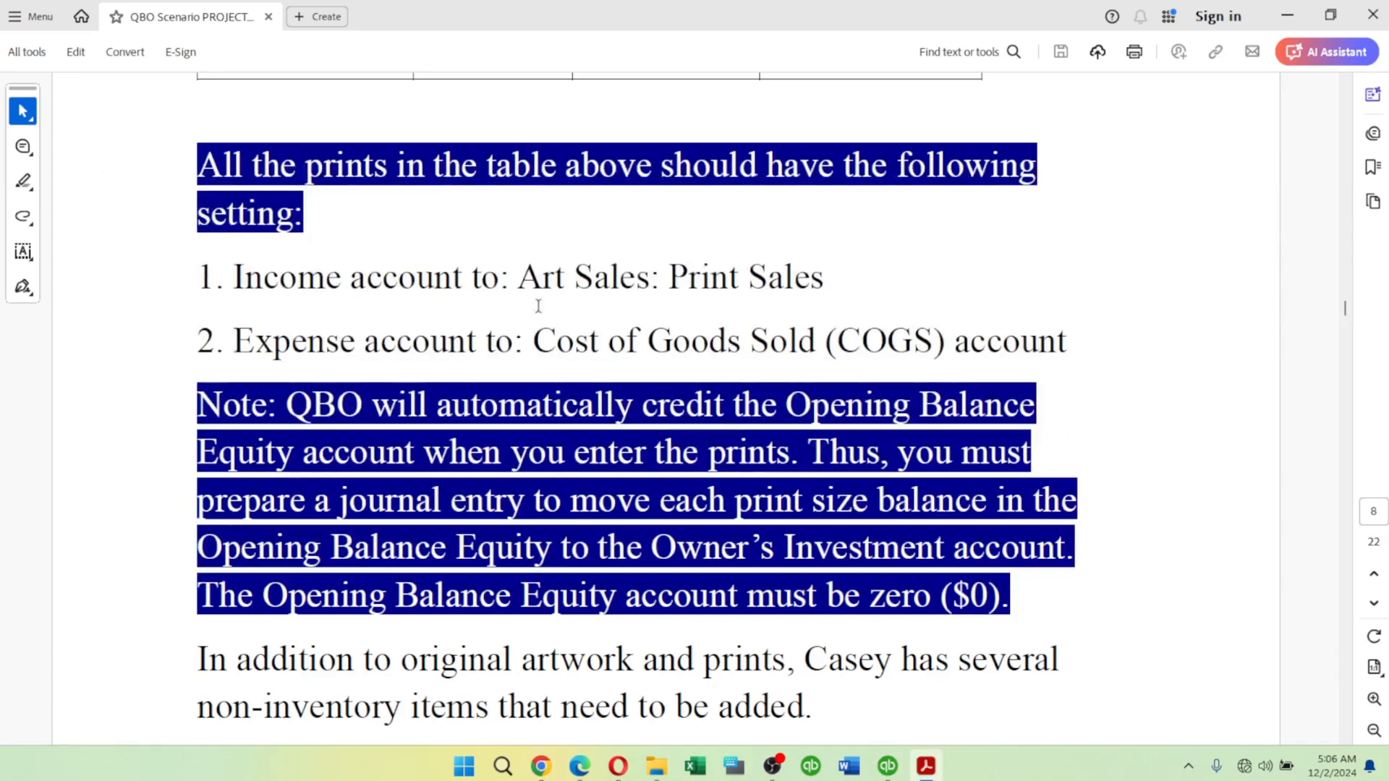
{"action": "key", "text": "alt+Tab"}
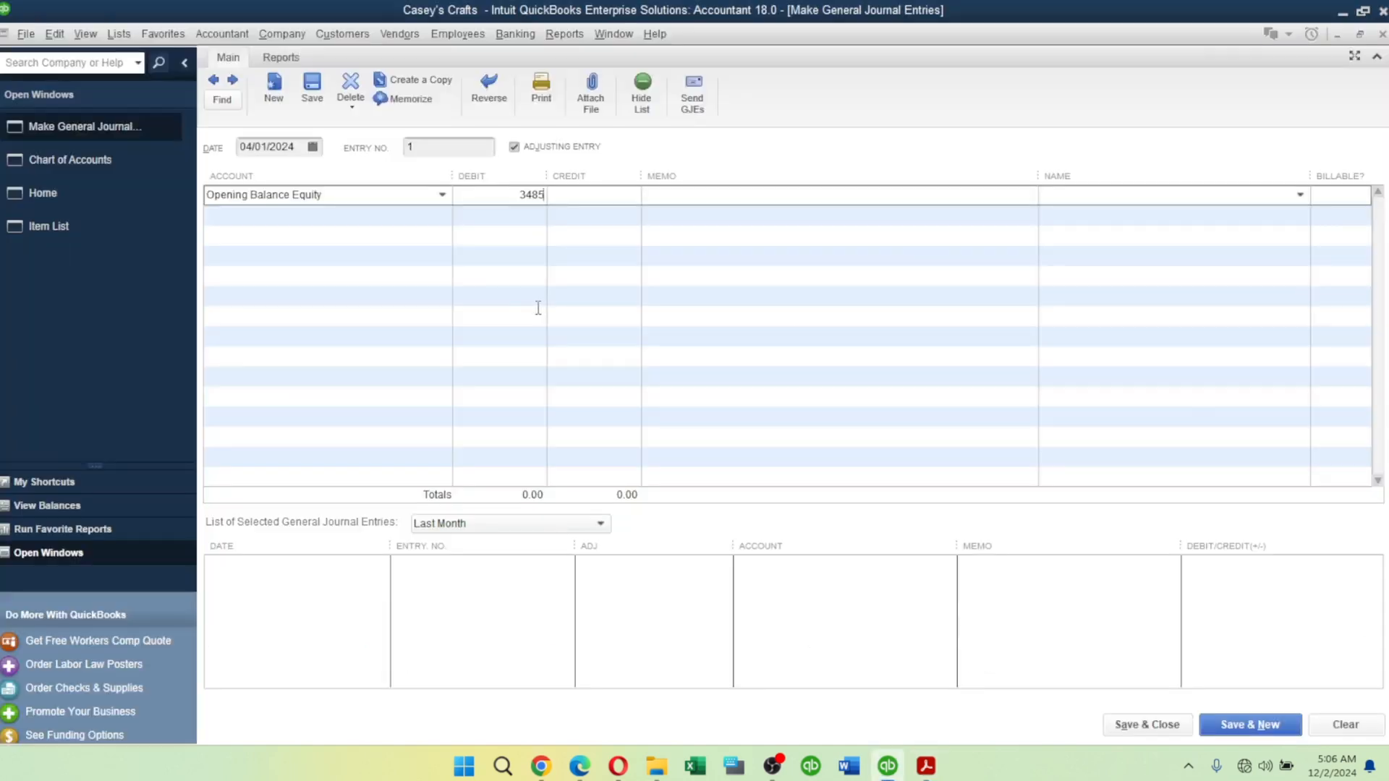
{"action": "left_click", "coordinate": [80, 159]}
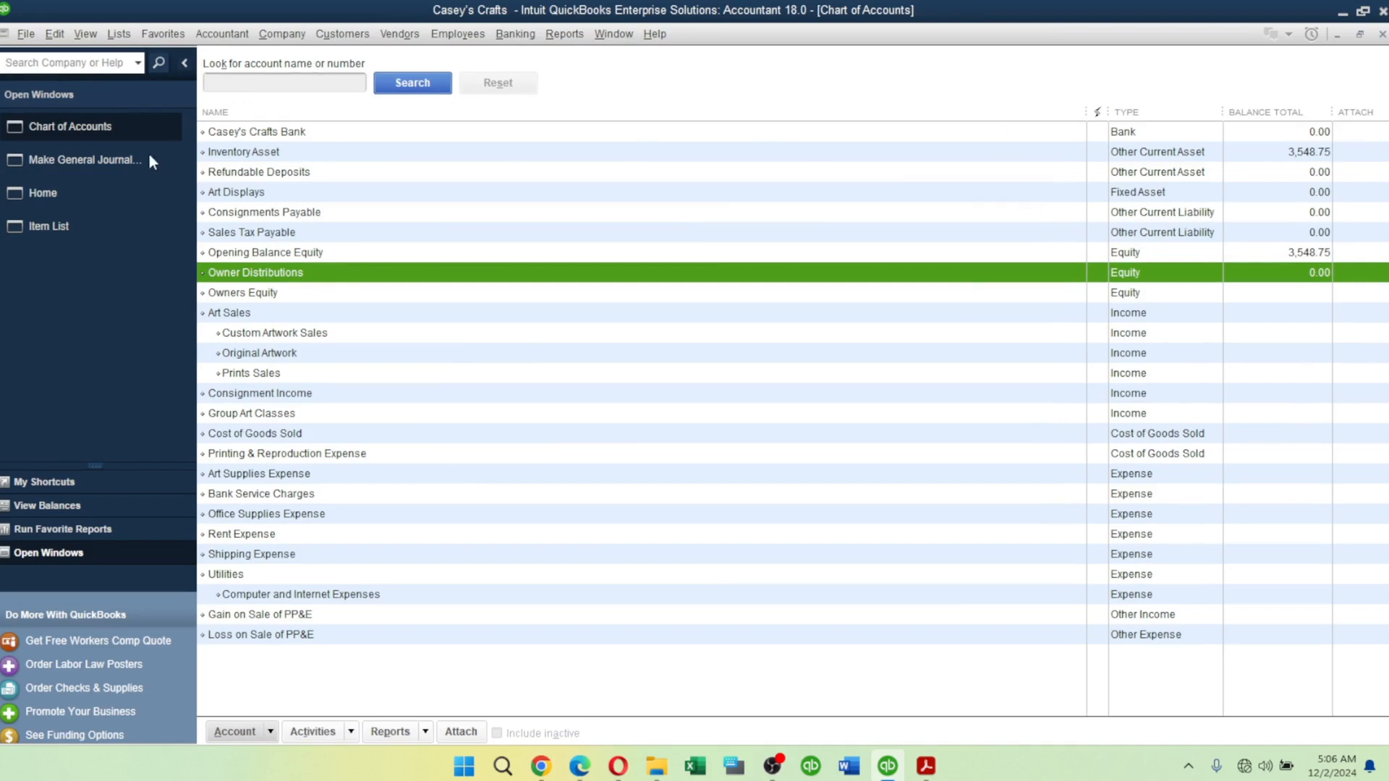
{"action": "left_click", "coordinate": [126, 160]}
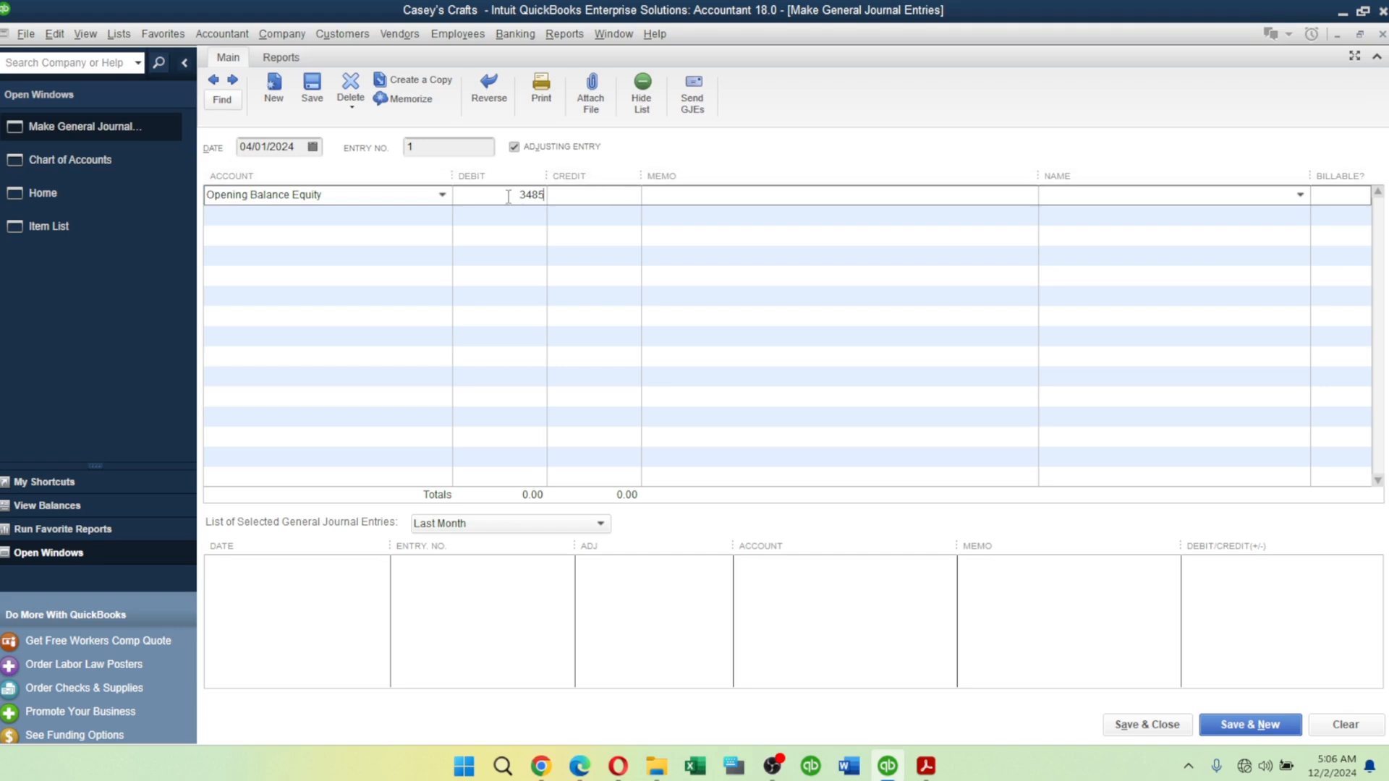
{"action": "type", "text": "3548.75"}
Enter the memo "Contributed inventory use in starting the business" on the Opening Balance Equity line and move to the second line.
{"action": "left_click", "coordinate": [664, 196]}
{"action": "type", "text": "contributed i"}
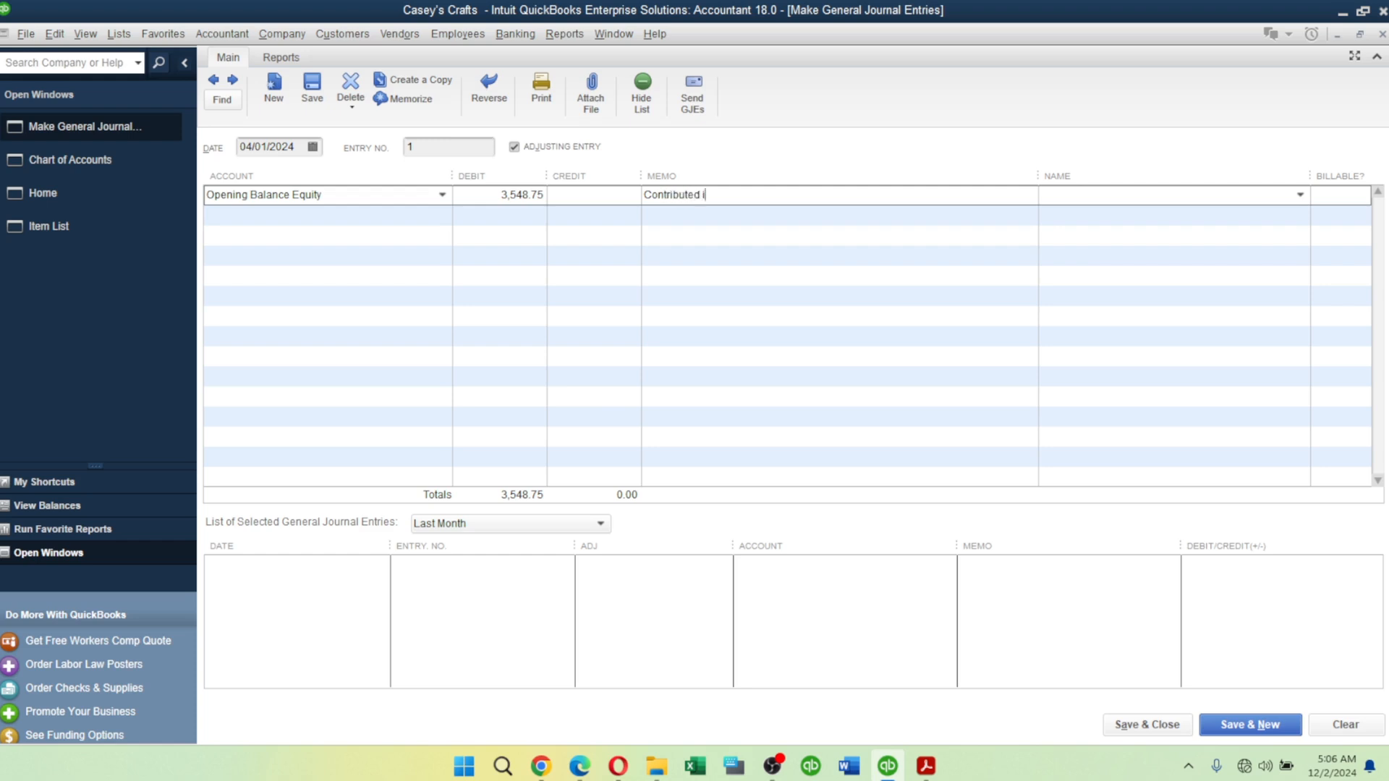
{"action": "type", "text": "nven"}
{"action": "type", "text": "tory ius"}
{"action": "type", "text": "se"}
{"action": "type", "text": " in start"}
{"action": "type", "text": "ing the business"}
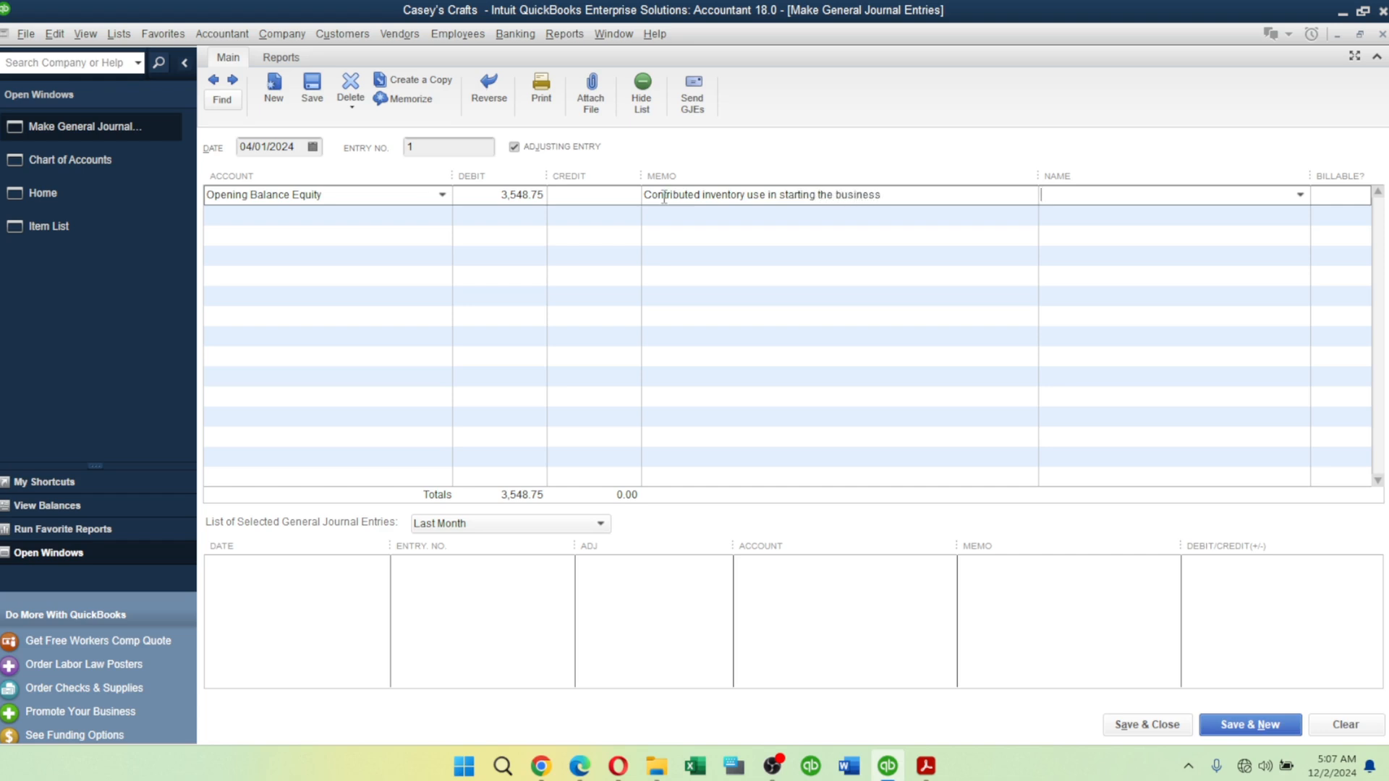
{"action": "key", "text": "Tab"}
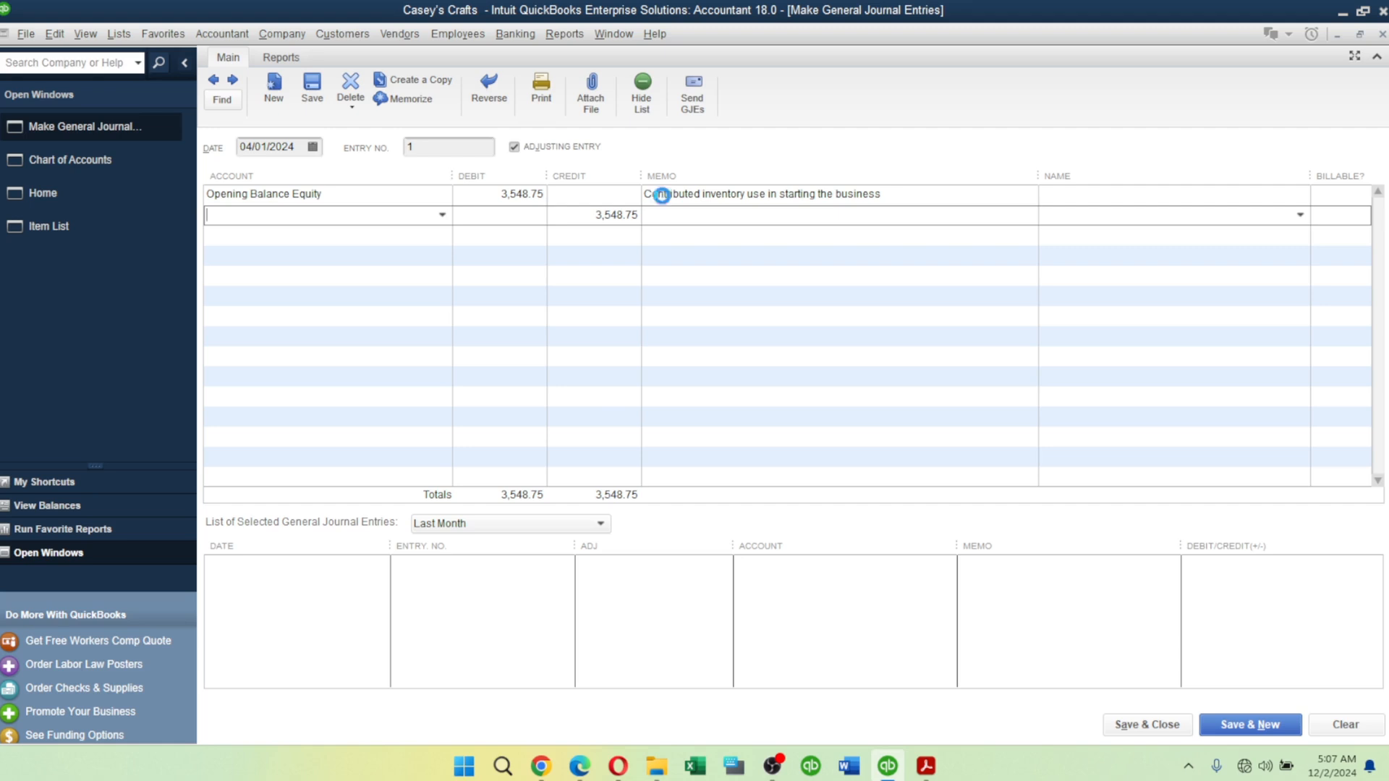
Credit Owner Distributions on the second line and save and close the past-dated entry, then check both equity balances in the chart of accounts.
{"action": "type", "text": "Owner Distributions"}
{"action": "key", "text": "Tab"}
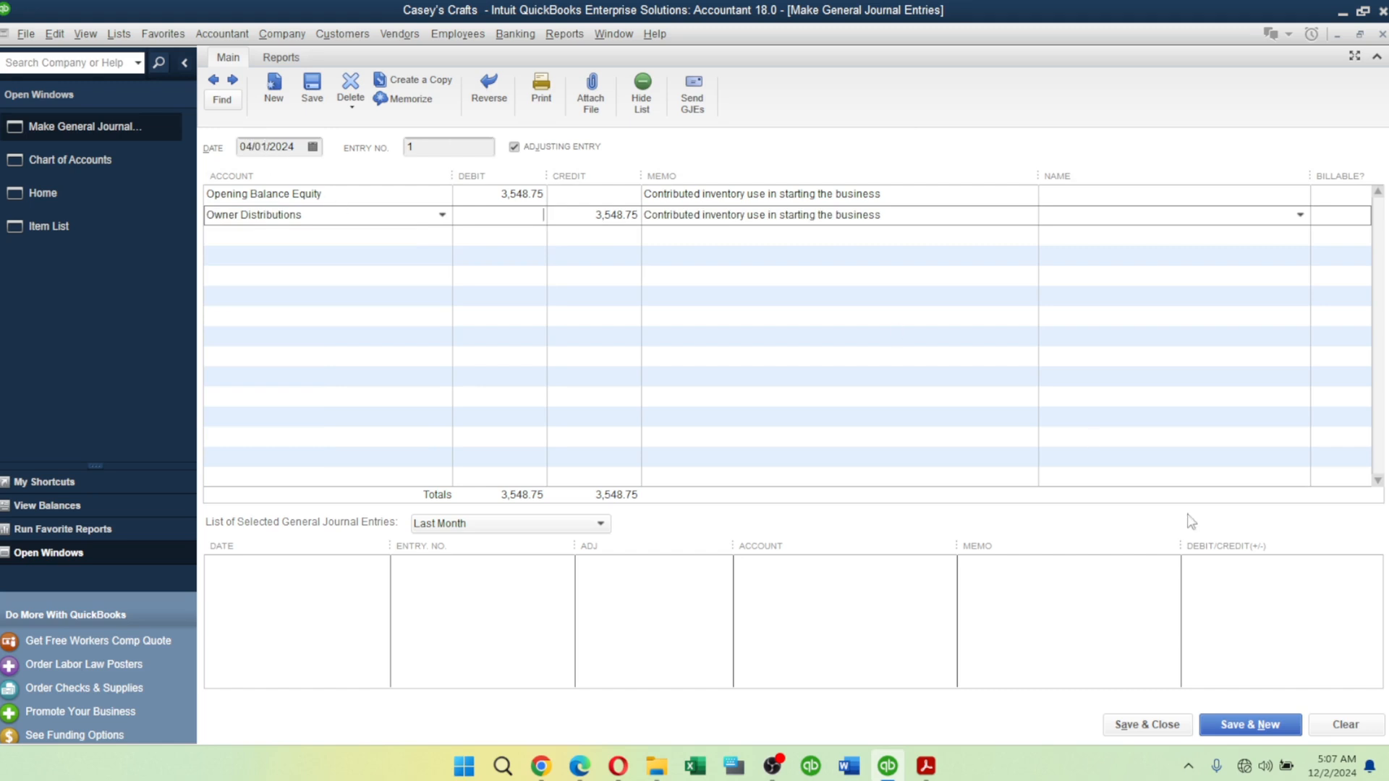
{"action": "left_click", "coordinate": [1140, 727]}
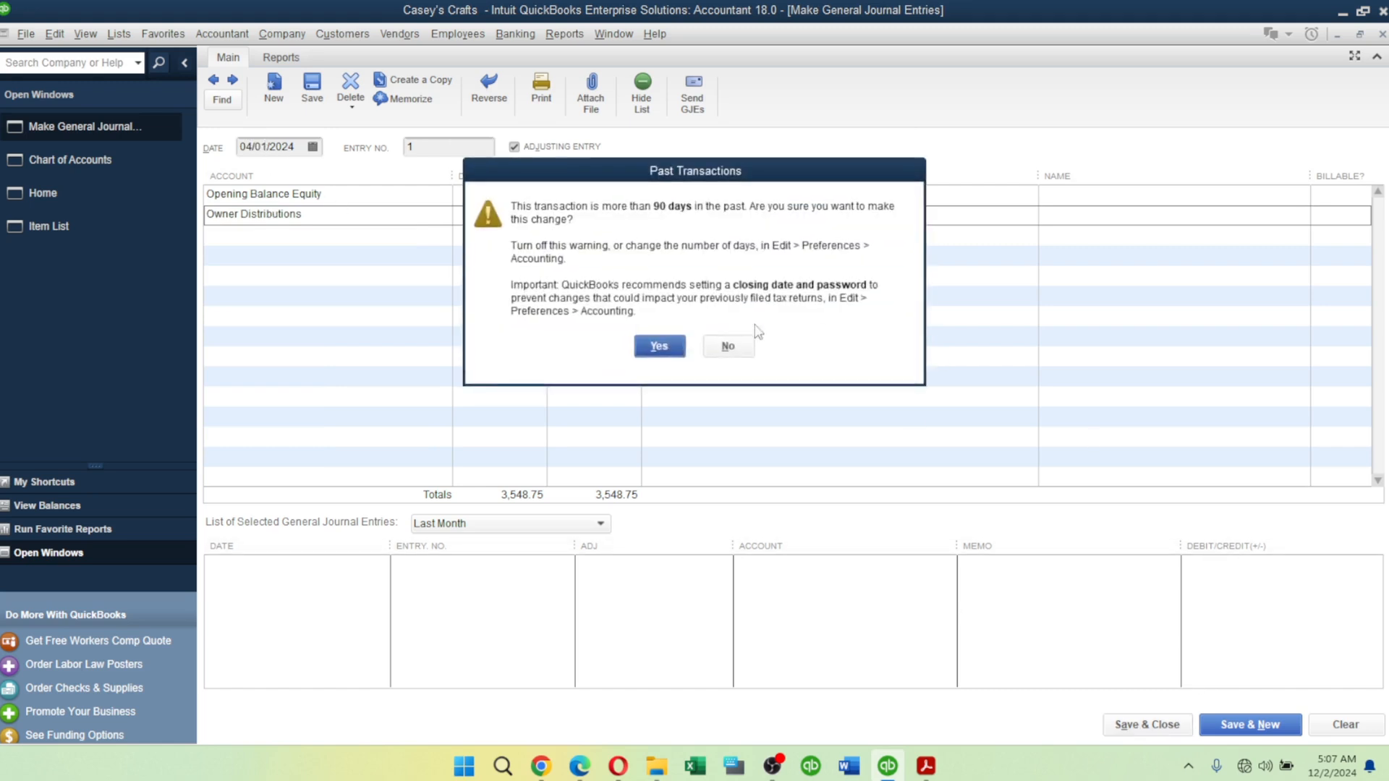
{"action": "left_click", "coordinate": [669, 348]}
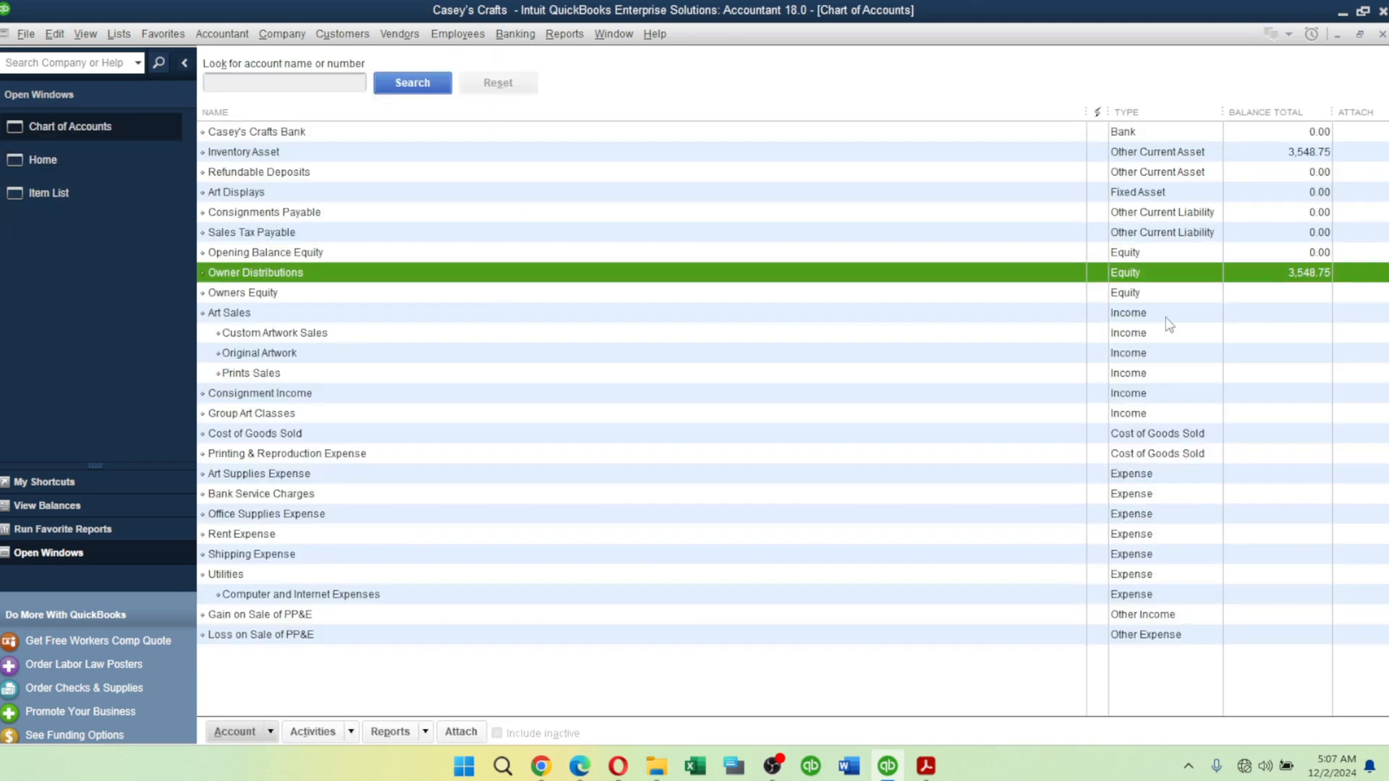
{"action": "left_click", "coordinate": [1207, 259]}
{"action": "left_click", "coordinate": [1253, 275]}
Switch to the project PDF, find Table 4: Service and Non-Inventory Sales, and copy the item name Group Art Classes.
{"action": "left_click", "coordinate": [926, 766]}
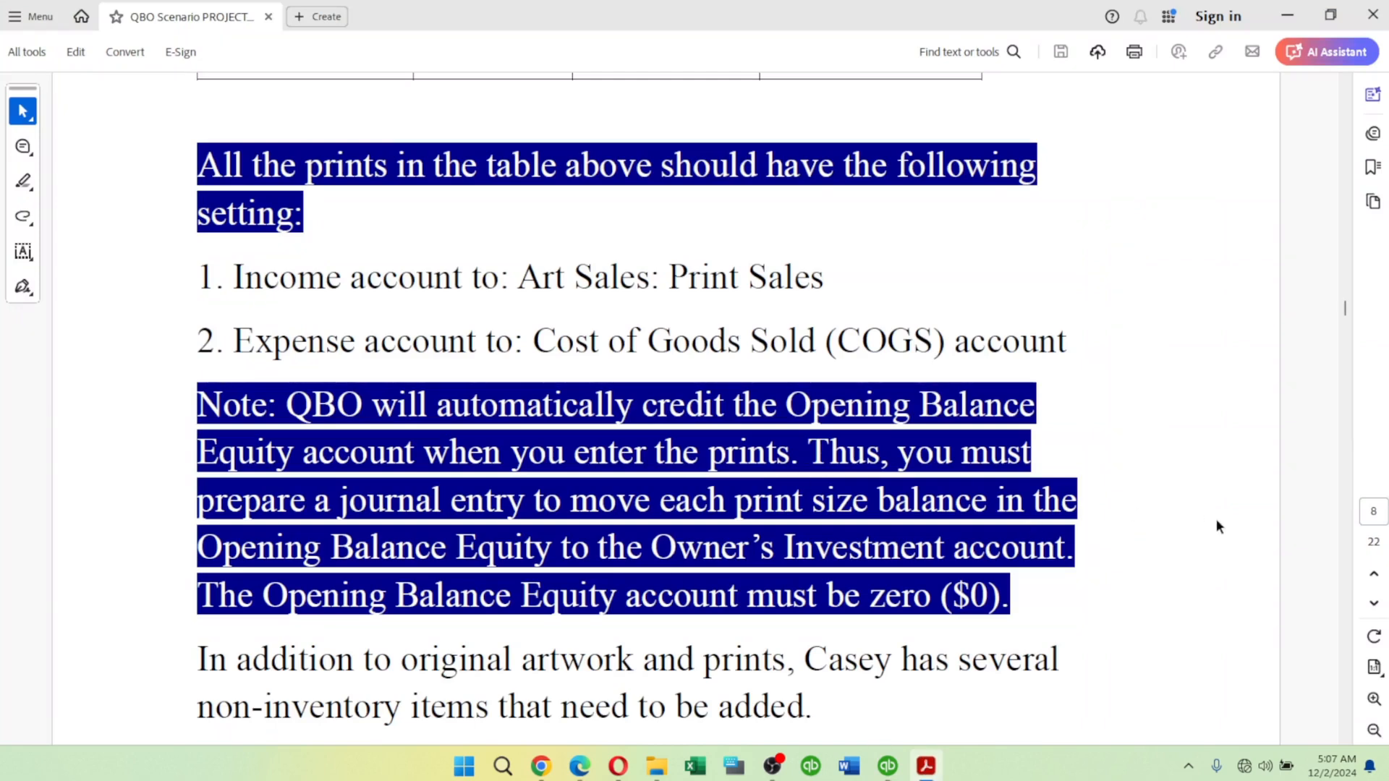
{"action": "scroll", "coordinate": [1217, 521], "scroll_direction": "down", "scroll_amount": 1}
{"action": "scroll", "coordinate": [1217, 520], "scroll_direction": "down", "scroll_amount": 8}
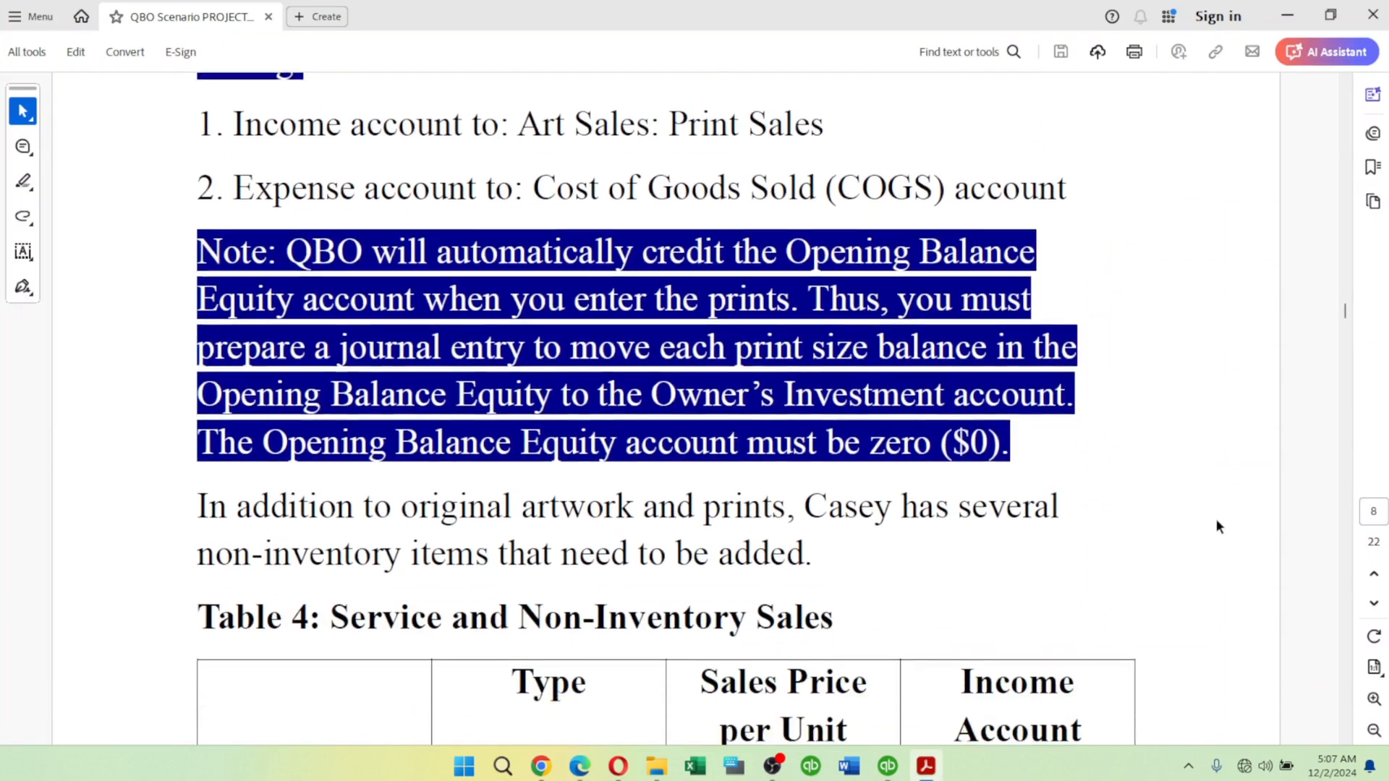
{"action": "scroll", "coordinate": [1216, 518], "scroll_direction": "down", "scroll_amount": 3}
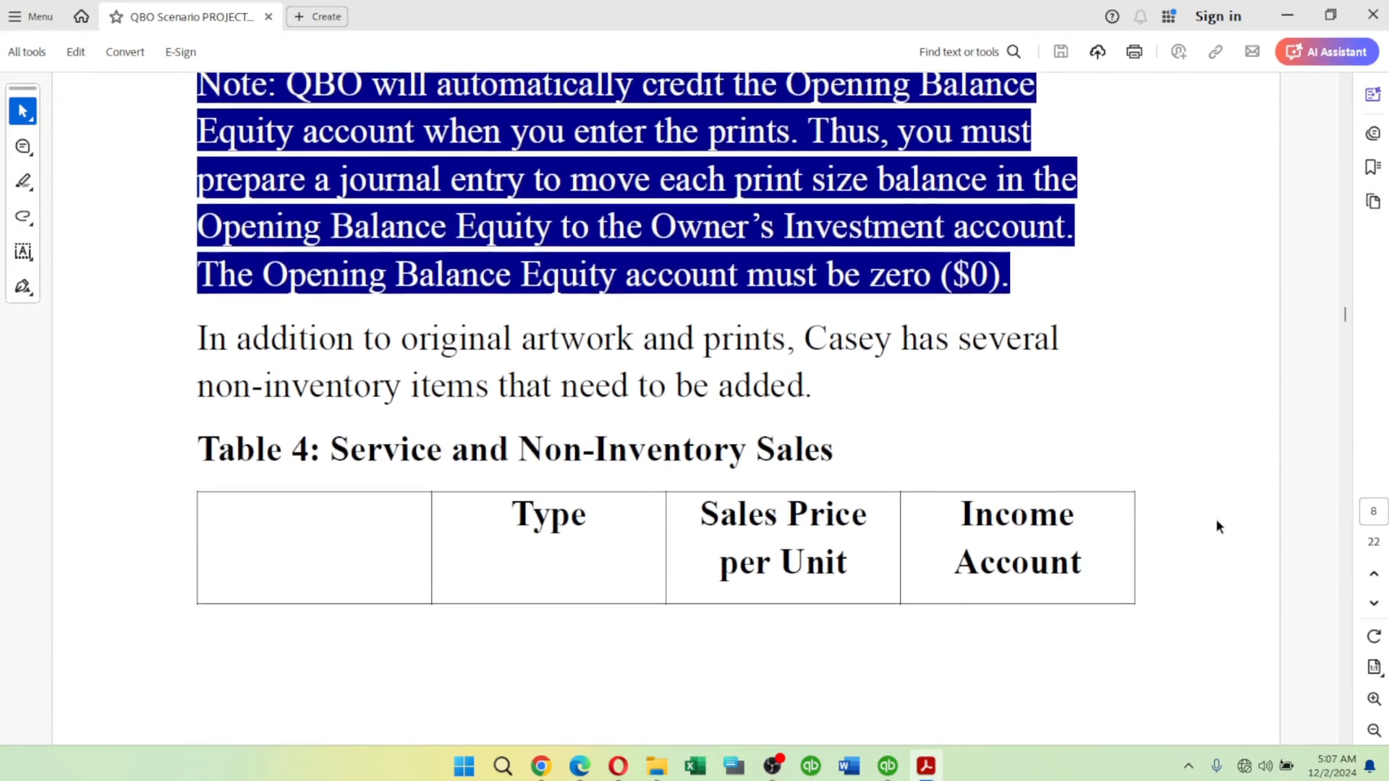
{"action": "scroll", "coordinate": [1217, 526], "scroll_direction": "down", "scroll_amount": 1}
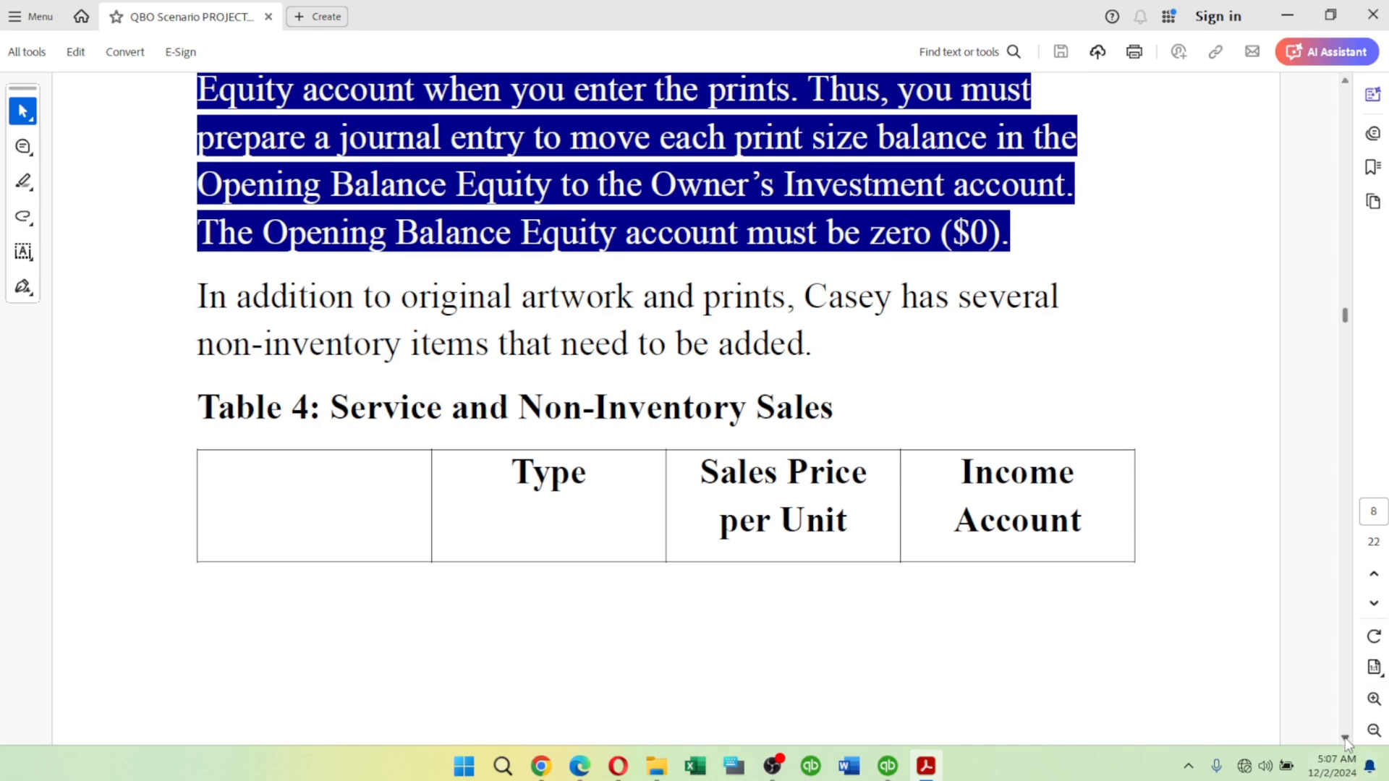
{"action": "left_click", "coordinate": [1344, 737]}
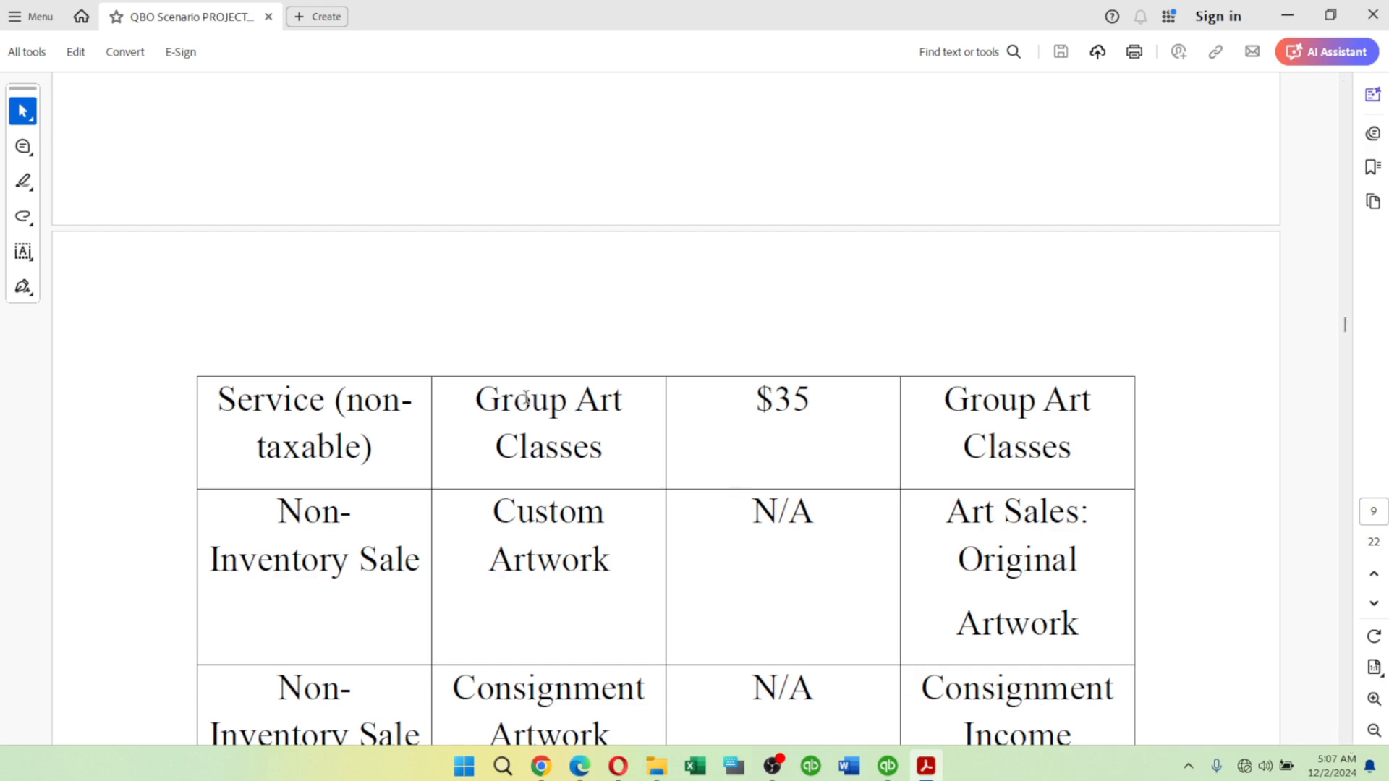
{"action": "left_click_drag", "start_coordinate": [483, 397], "coordinate": [602, 452]}
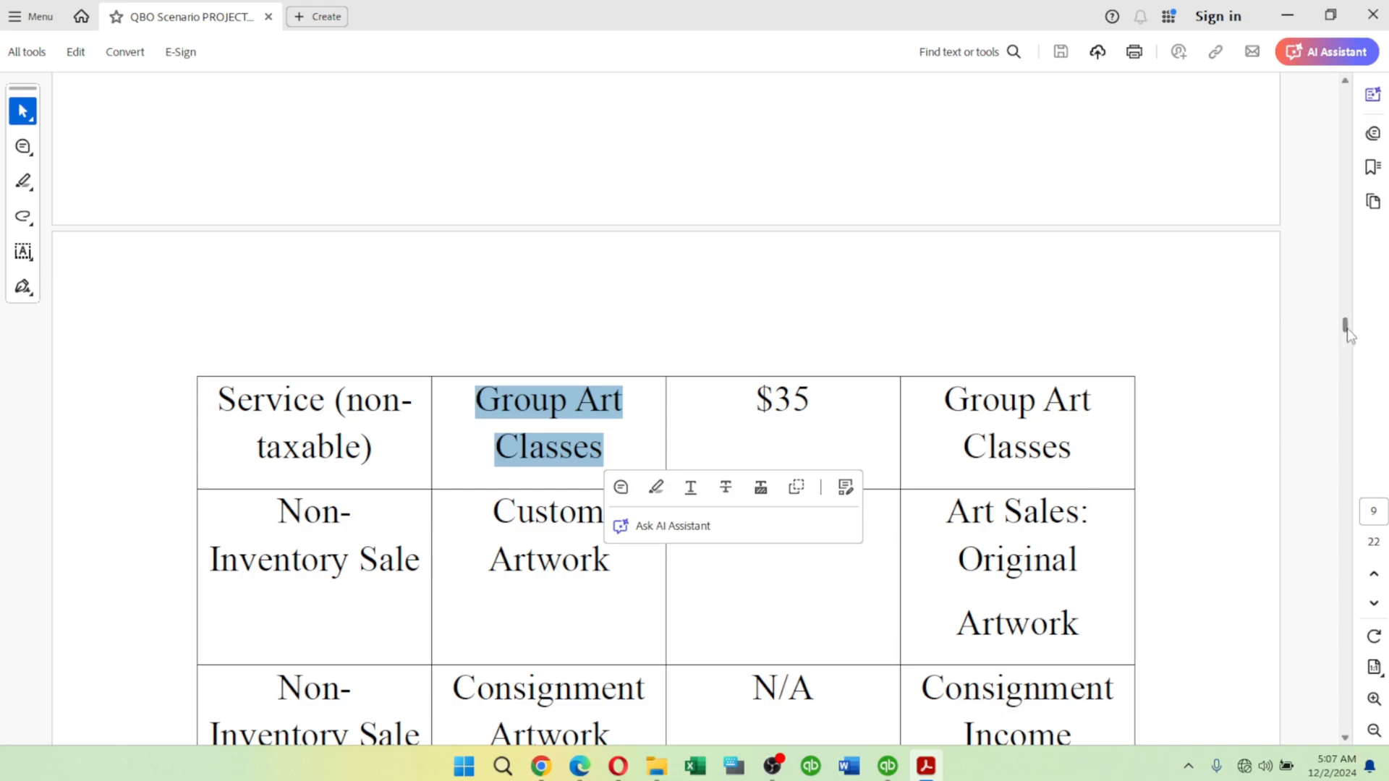
{"action": "mouse_move", "coordinate": [1347, 329]}
{"action": "left_mouse_down"}
{"action": "mouse_move", "coordinate": [1333, 308]}
{"action": "mouse_move", "coordinate": [1327, 332]}
{"action": "left_mouse_up"}
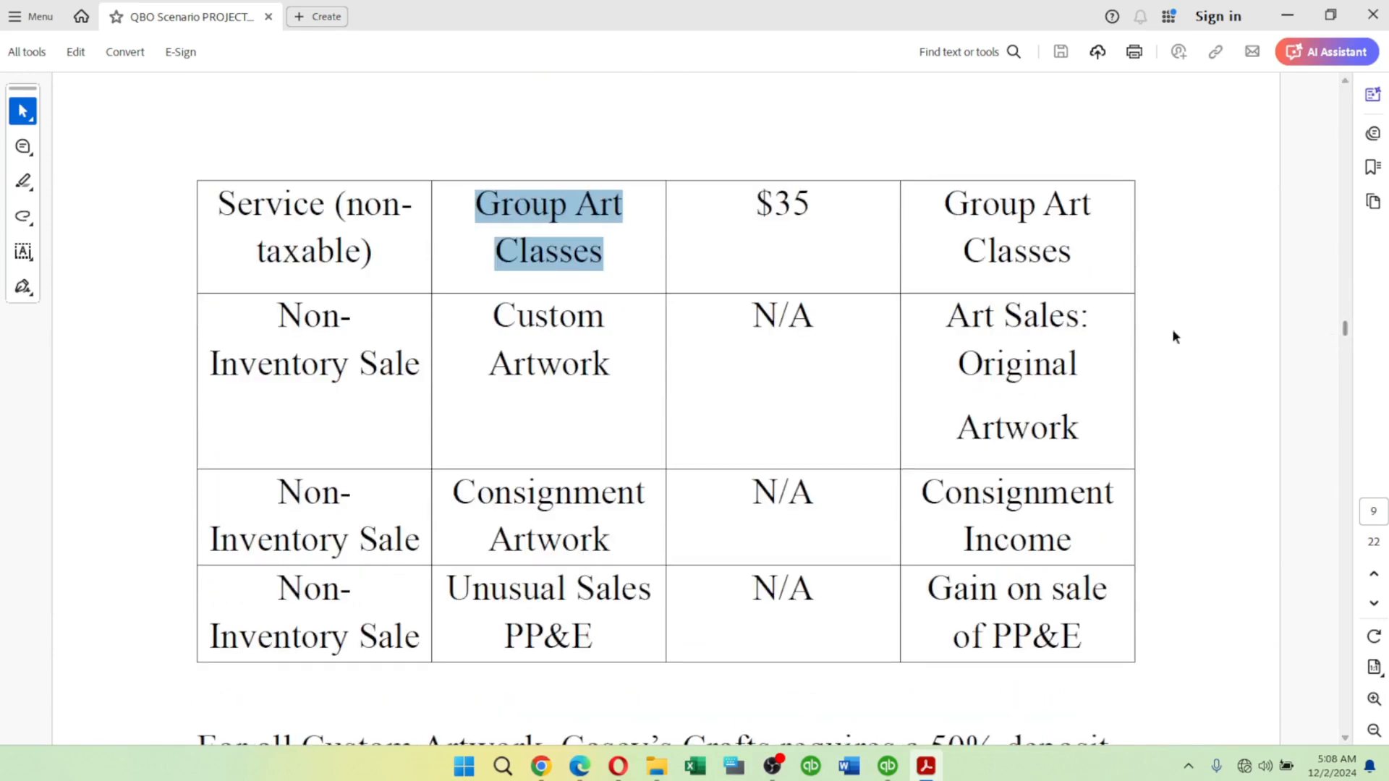
Switch back to QuickBooks and start a new item of type Non-inventory Part from the item list.
{"action": "key", "text": "alt+Tab"}
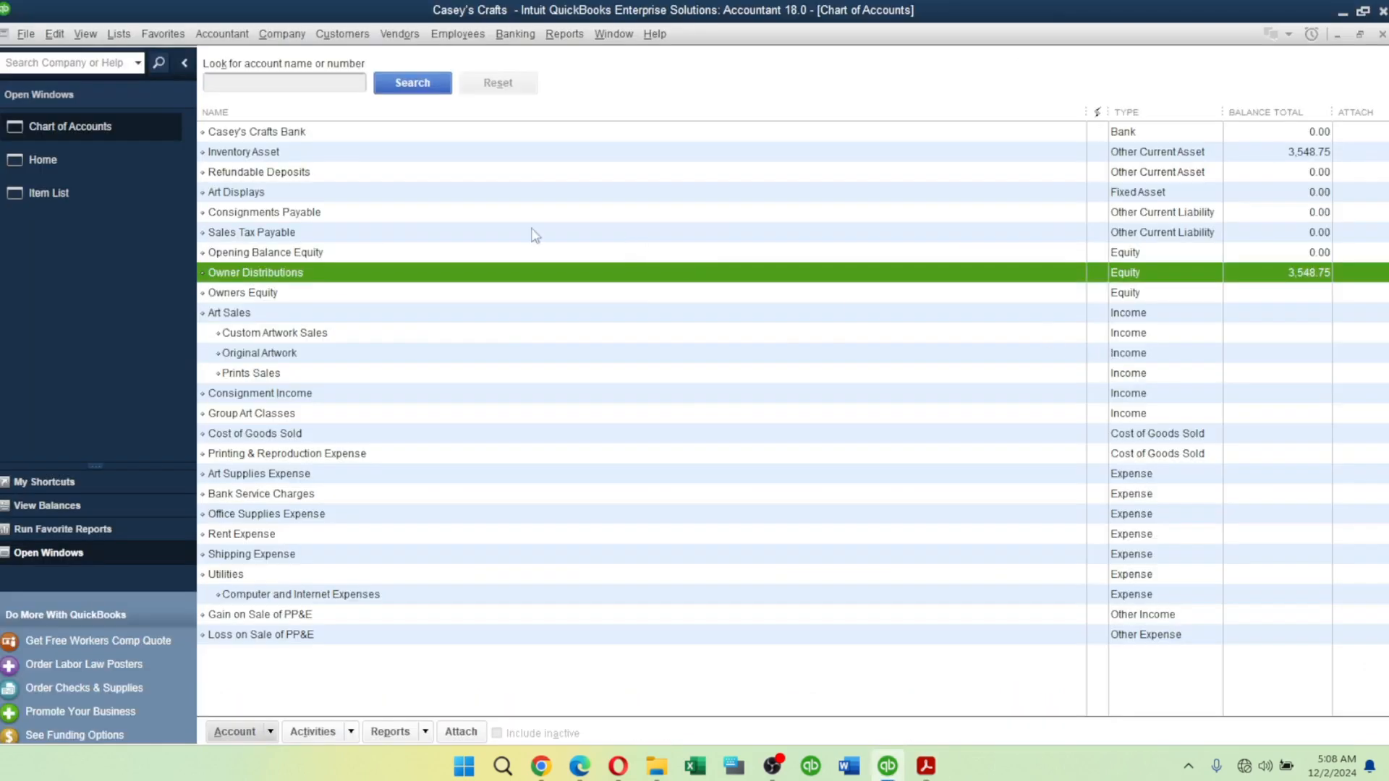
{"action": "left_click", "coordinate": [43, 194]}
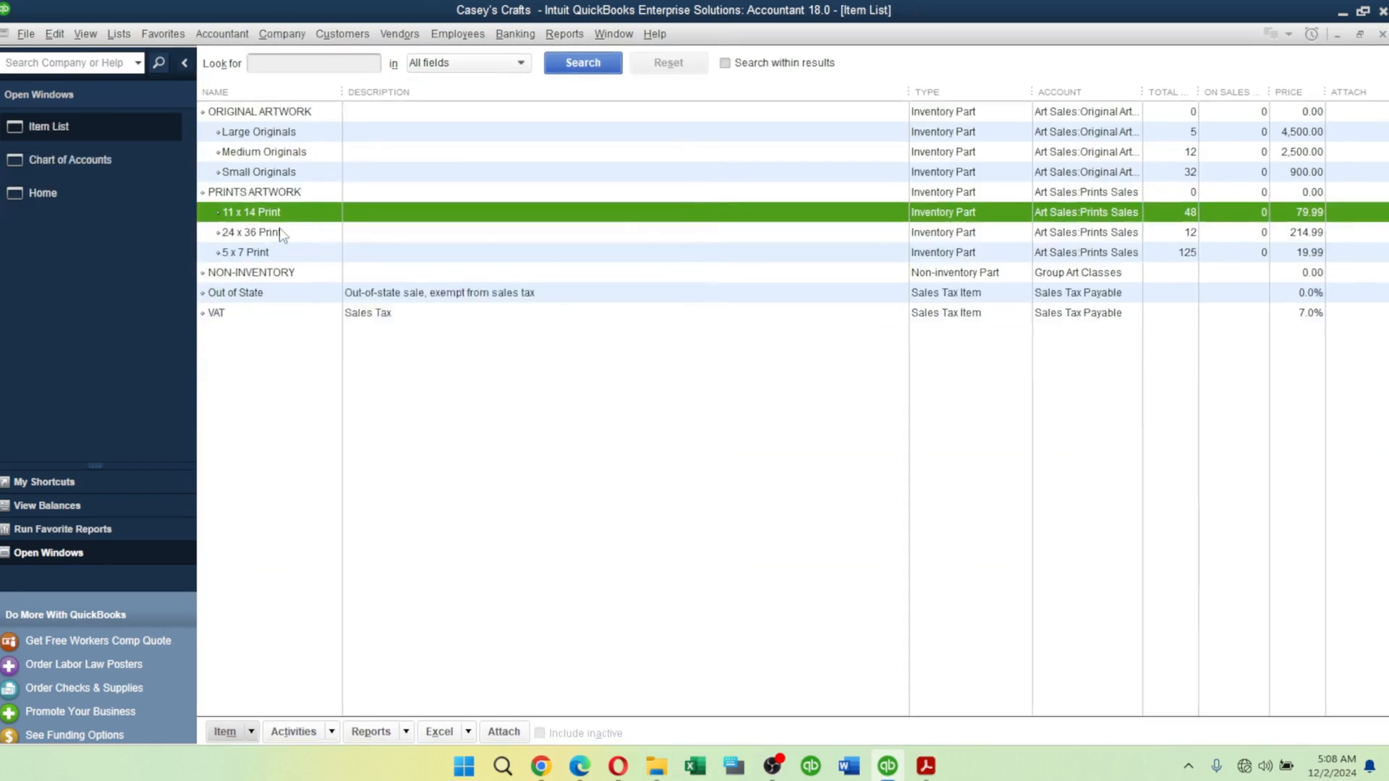
{"action": "right_click", "coordinate": [282, 235]}
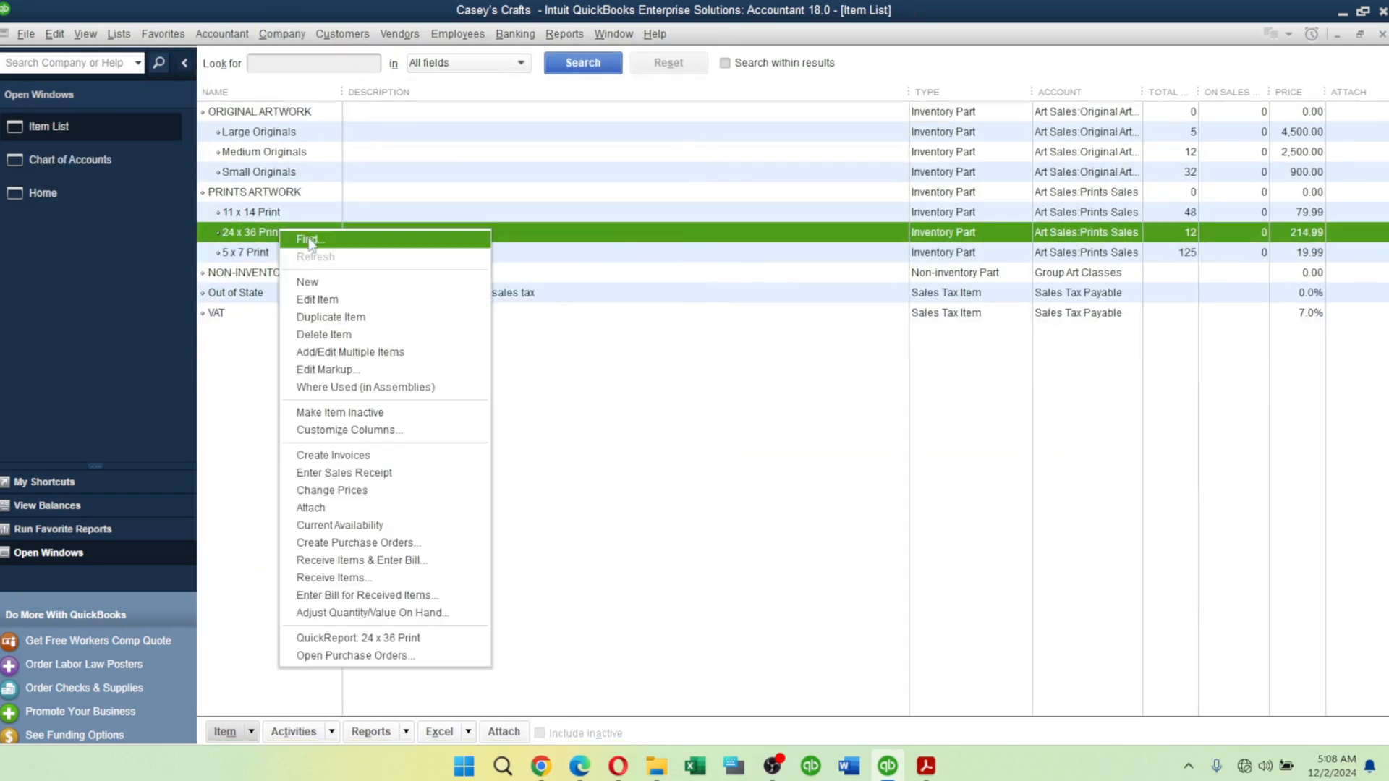
{"action": "key", "text": "Escape"}
{"action": "key", "text": "ctrl+n"}
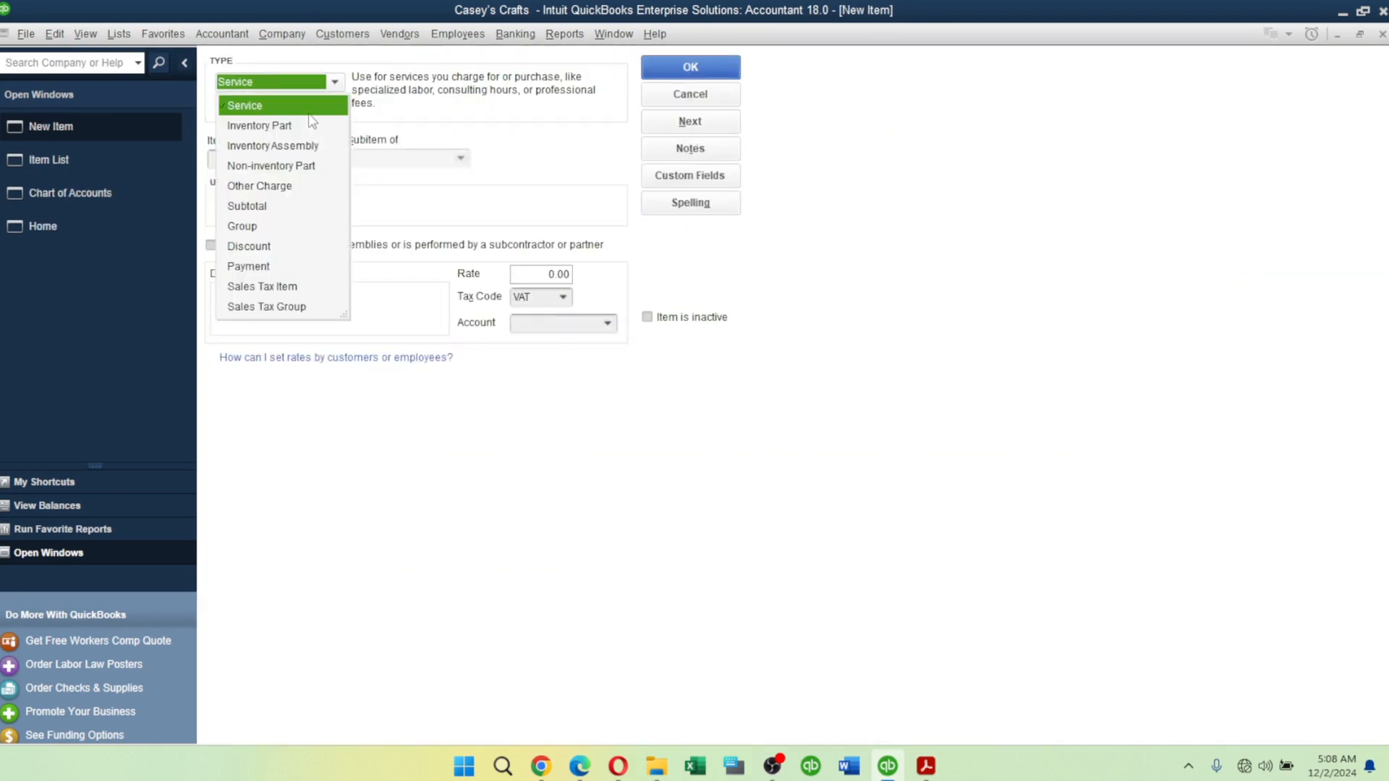
{"action": "left_click", "coordinate": [292, 165]}
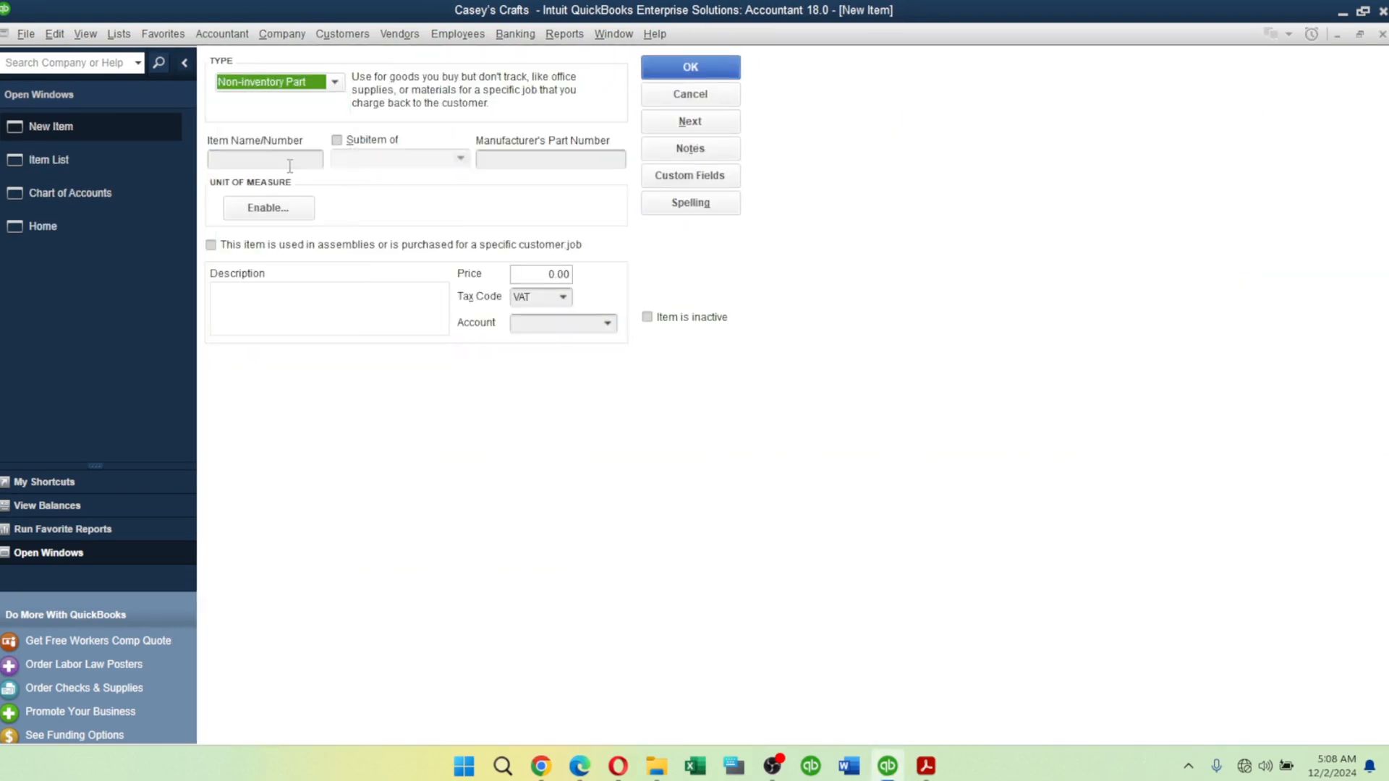
Name the new item Group Art Classes and make it a subitem of NON-INVENTORY.
{"action": "left_click", "coordinate": [298, 158]}
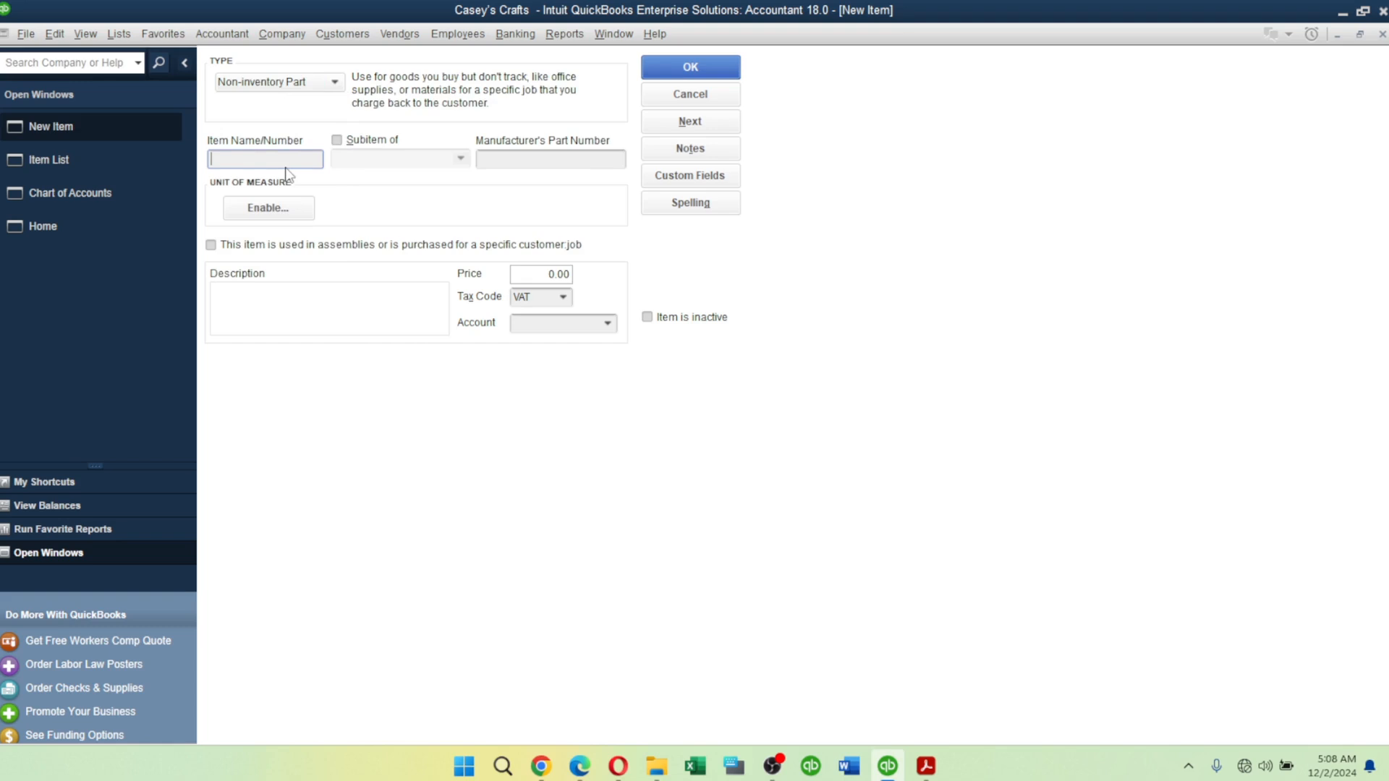
{"action": "type", "text": "Group Art Classes"}
{"action": "left_click", "coordinate": [339, 139]}
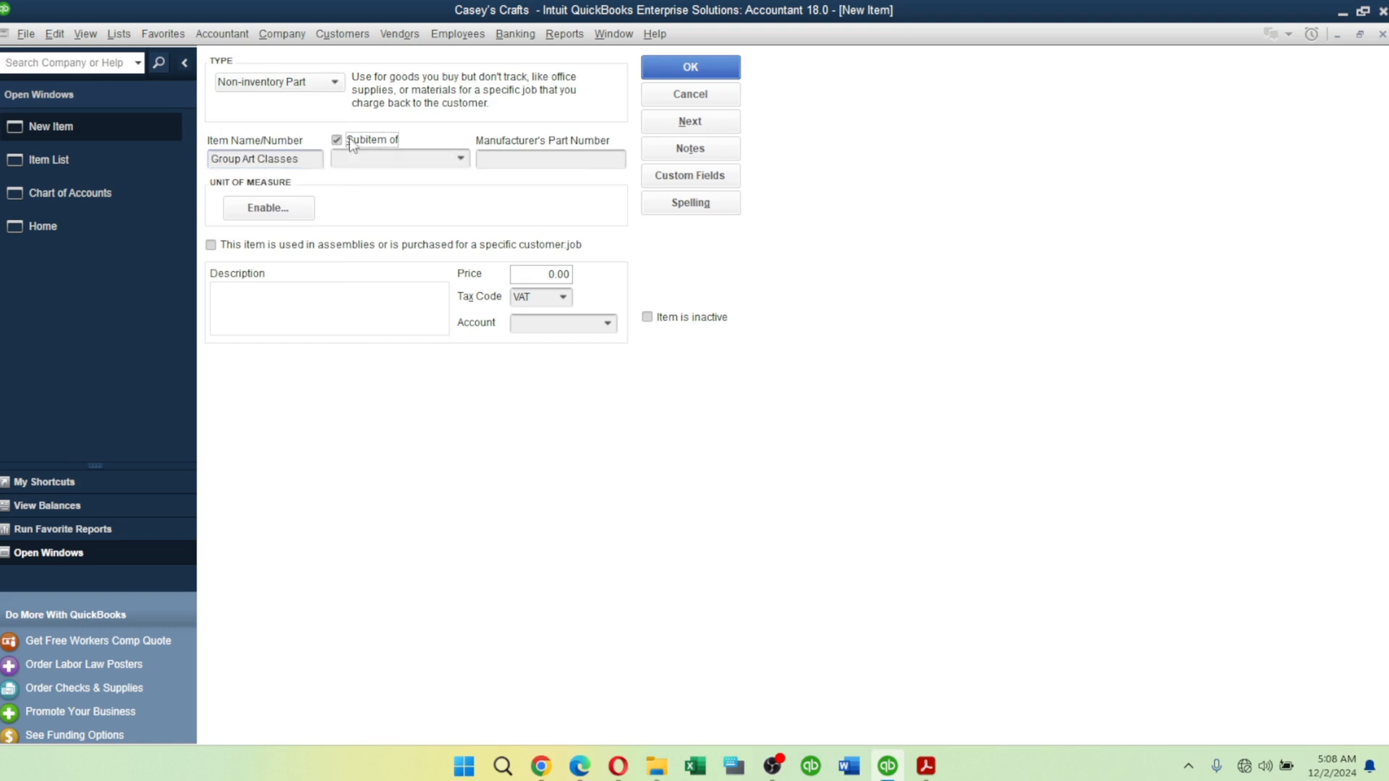
{"action": "left_click", "coordinate": [460, 158]}
{"action": "left_click", "coordinate": [404, 224]}
Look up the Group Art Classes sales price in the PDF's Table 4 and set the item's price to 35.
{"action": "key", "text": "alt+Tab"}
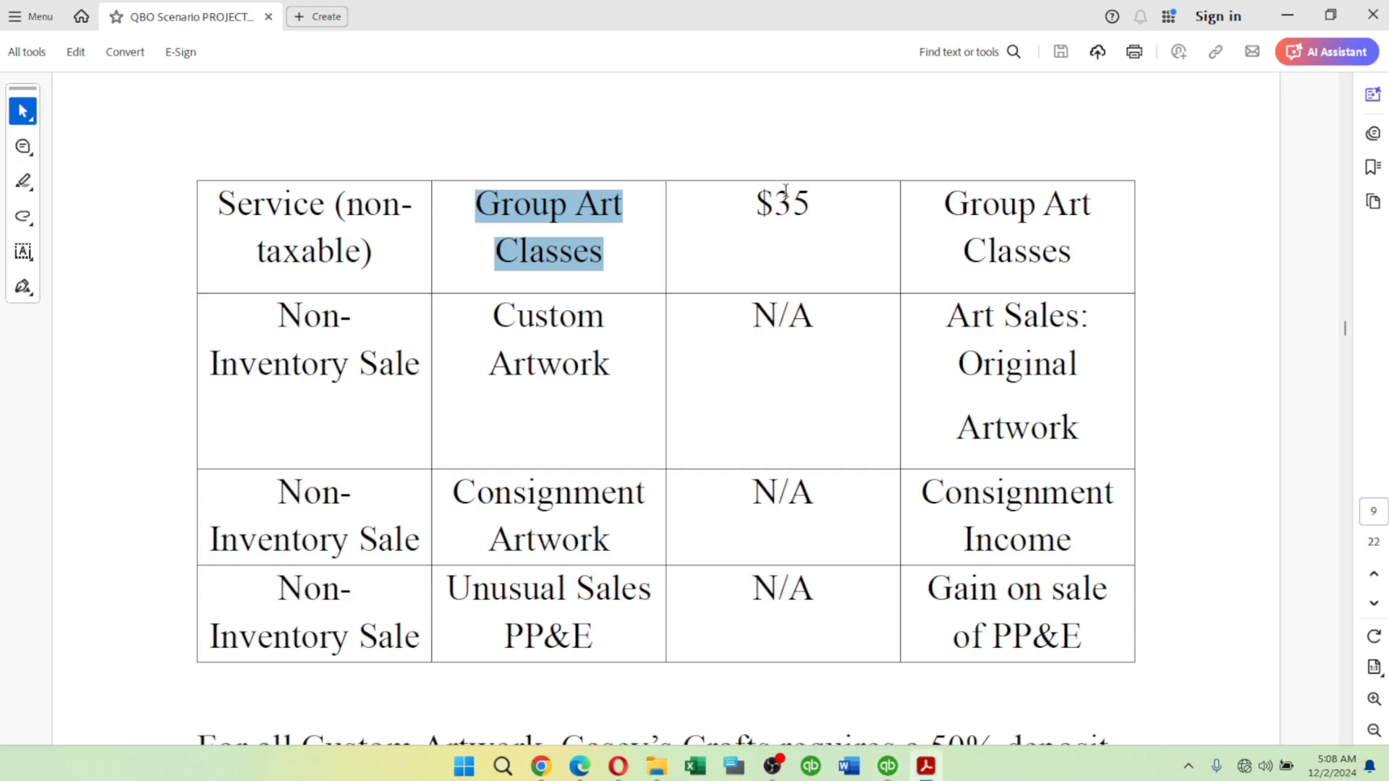
{"action": "left_click_drag", "start_coordinate": [777, 204], "coordinate": [839, 208]}
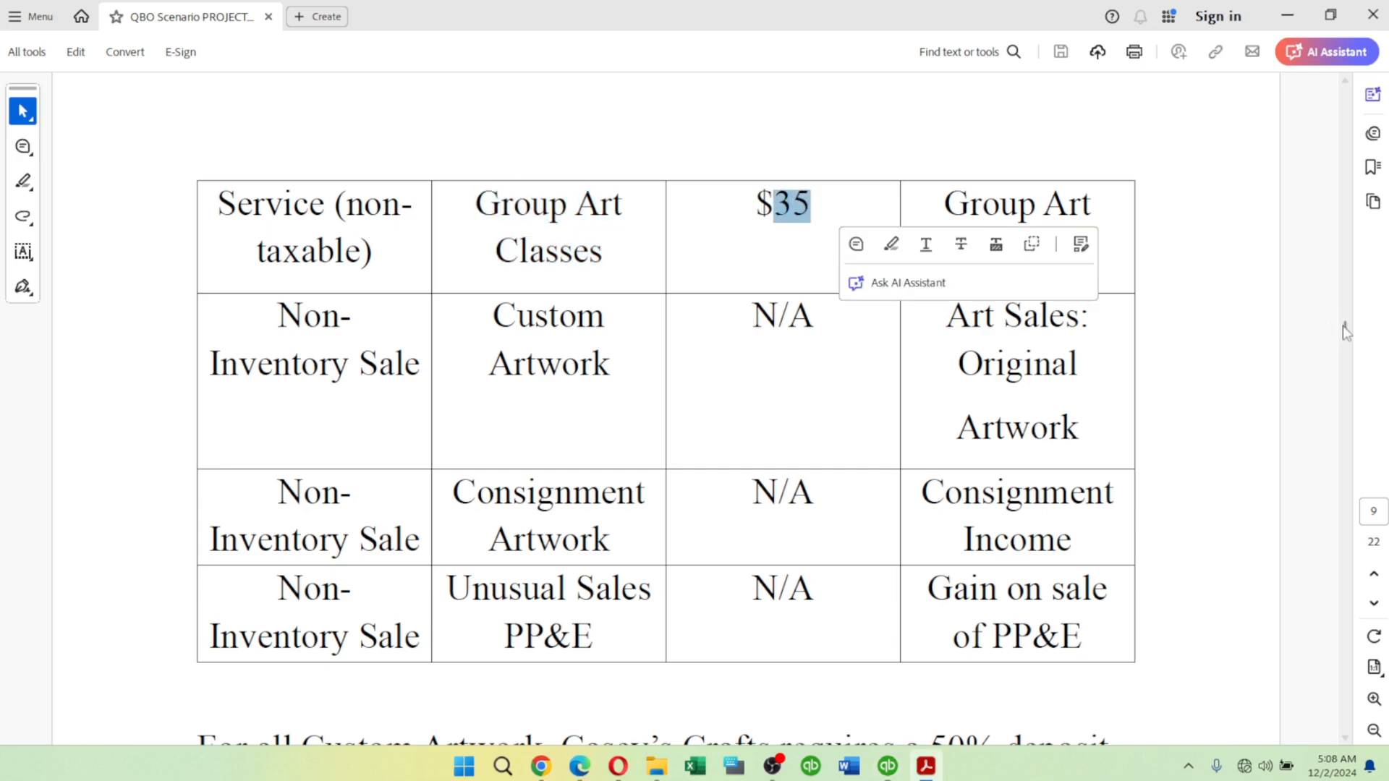
{"action": "scroll", "coordinate": [1343, 329], "scroll_direction": "up", "scroll_amount": 2}
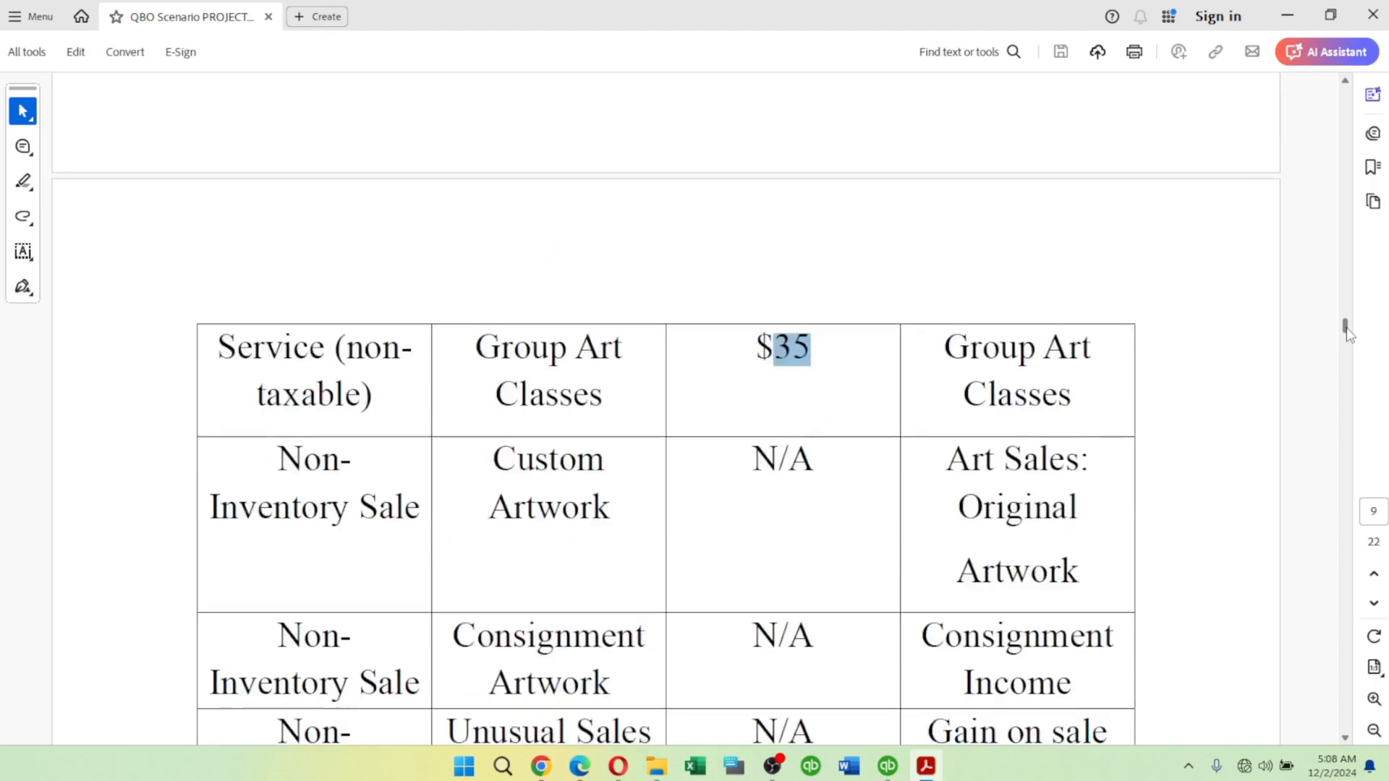
{"action": "mouse_move", "coordinate": [1345, 332]}
{"action": "left_mouse_down"}
{"action": "mouse_move", "coordinate": [1341, 317]}
{"action": "mouse_move", "coordinate": [1343, 340]}
{"action": "left_mouse_up"}
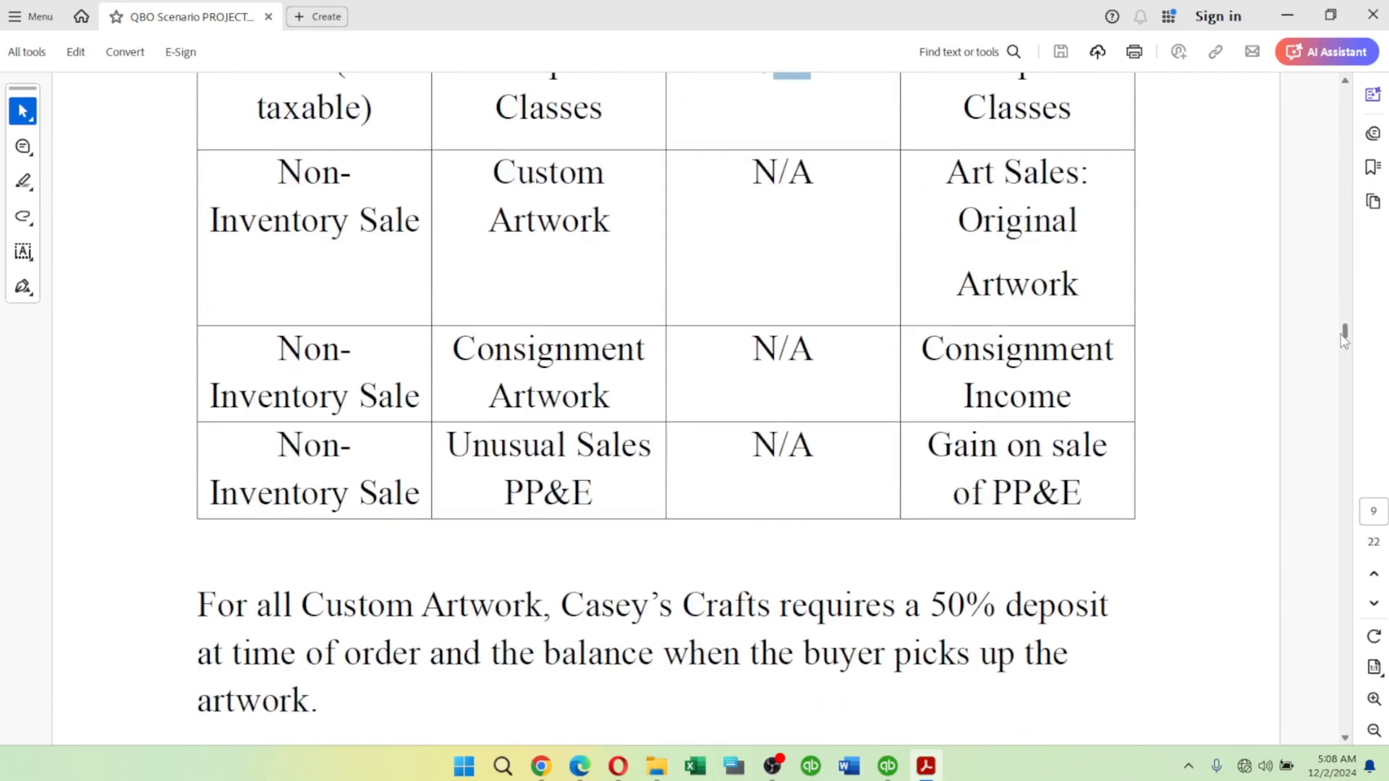
{"action": "key", "text": "alt+Tab"}
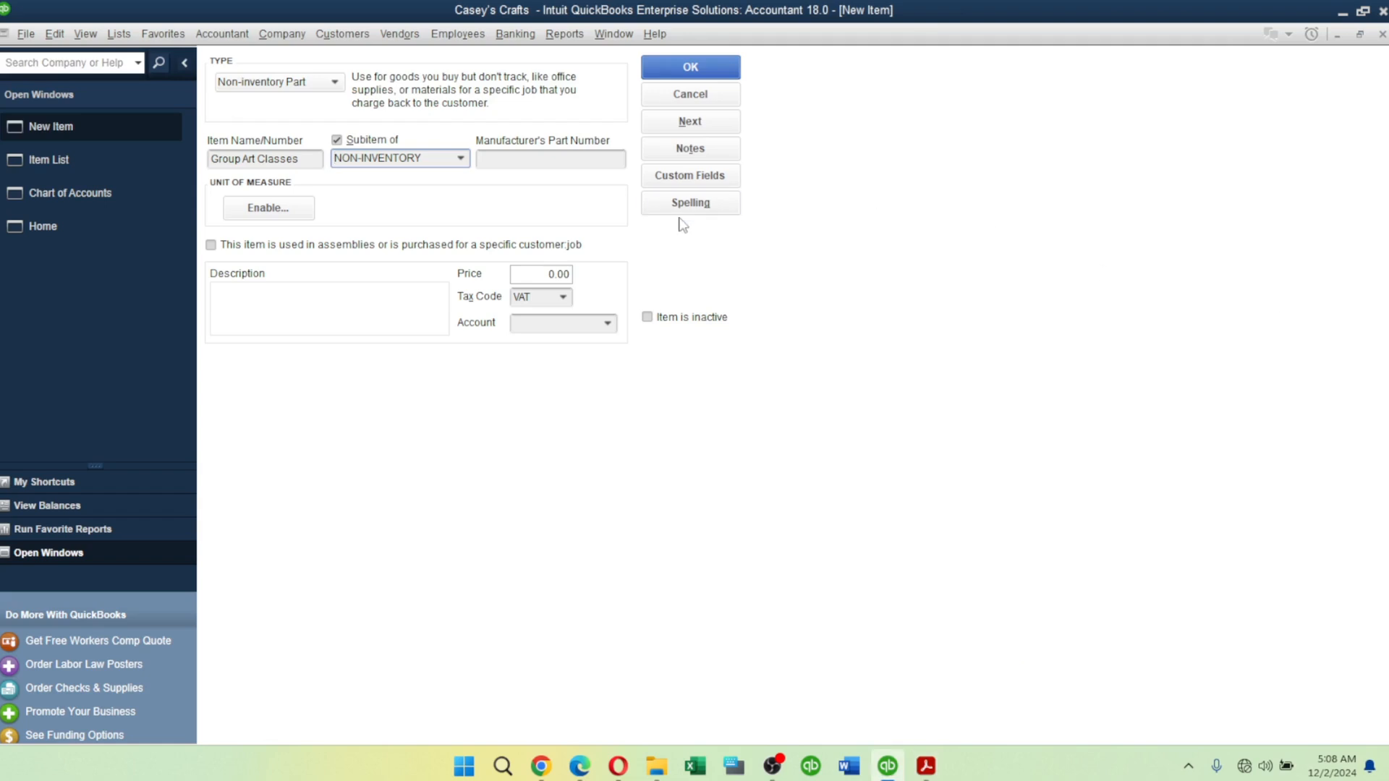
{"action": "left_click", "coordinate": [541, 274]}
{"action": "type", "text": "35"}
Assign the Group Art Classes income account to the item and save it, continuing with another new item.
{"action": "left_click", "coordinate": [607, 324]}
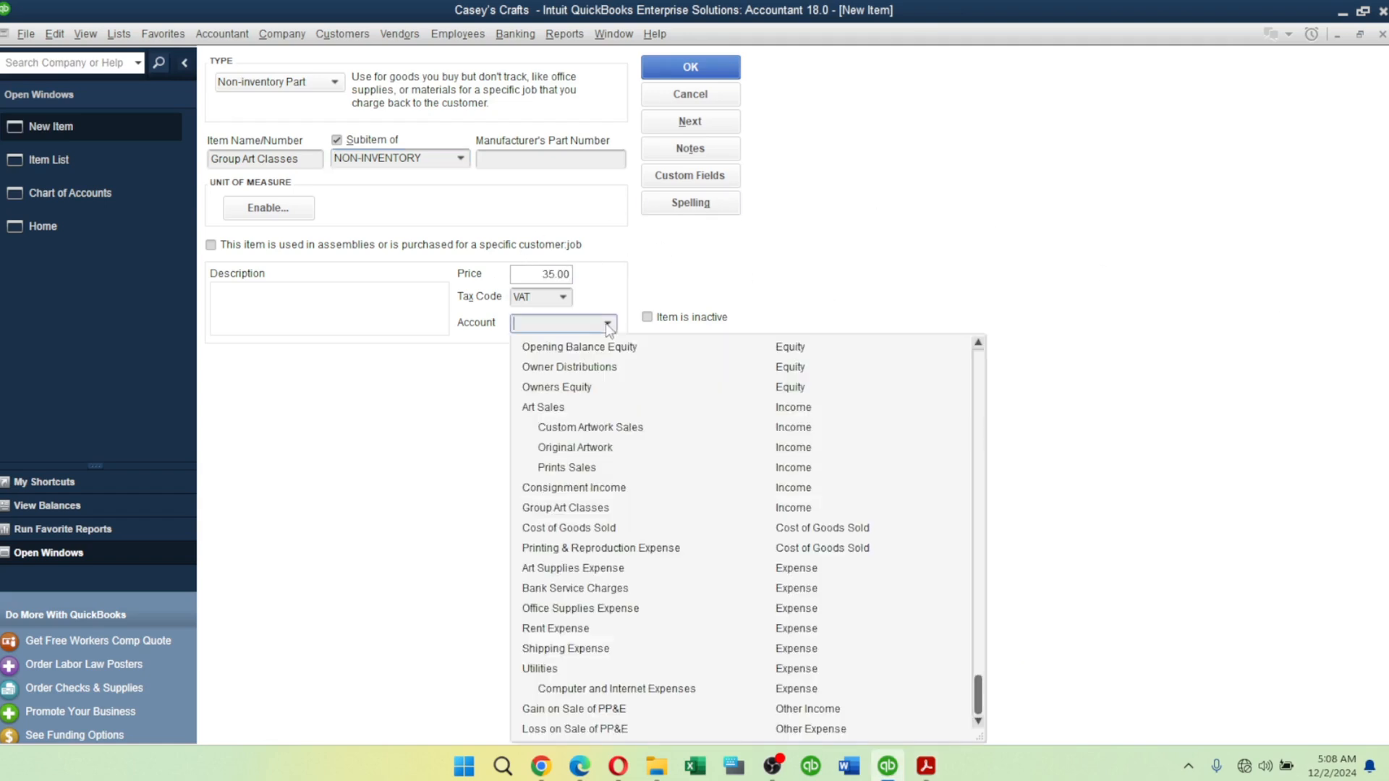
{"action": "left_click", "coordinate": [547, 514]}
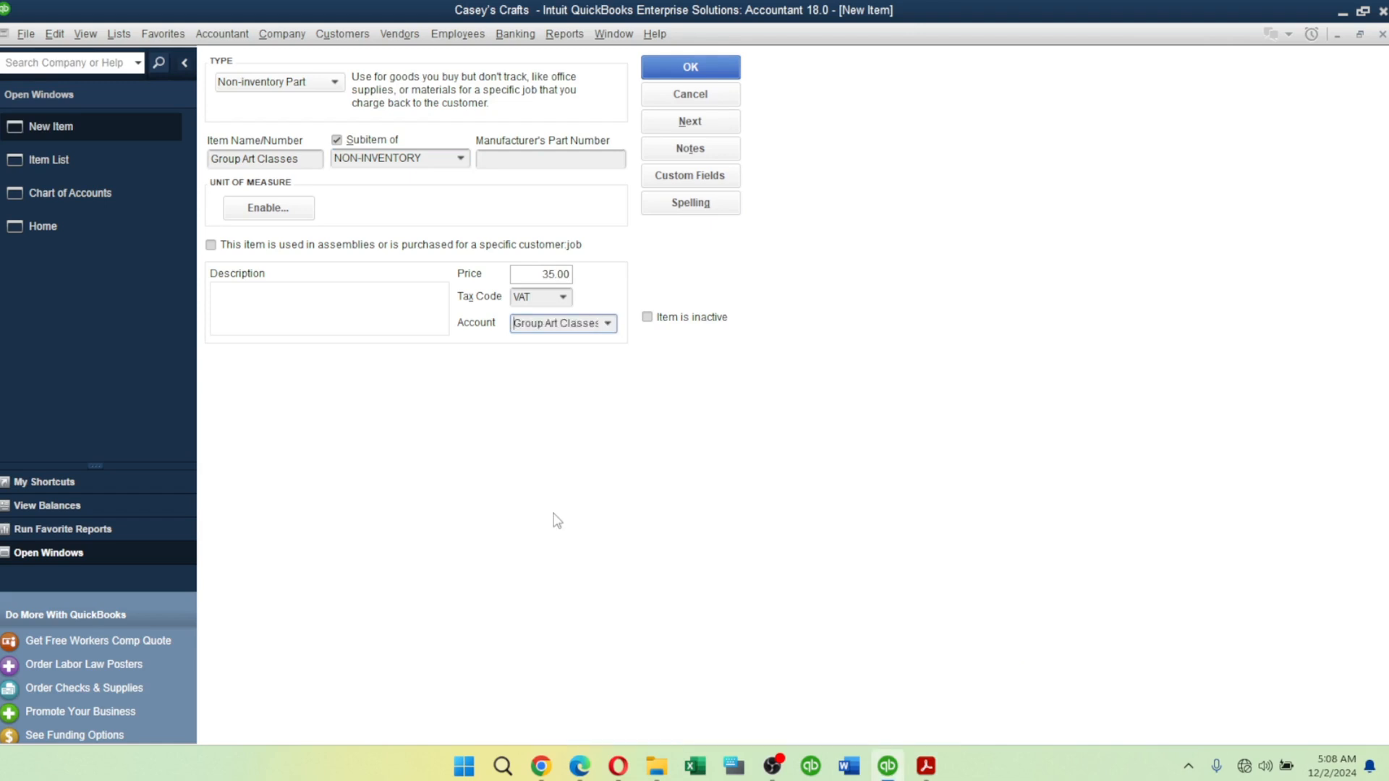
{"action": "left_click", "coordinate": [608, 325]}
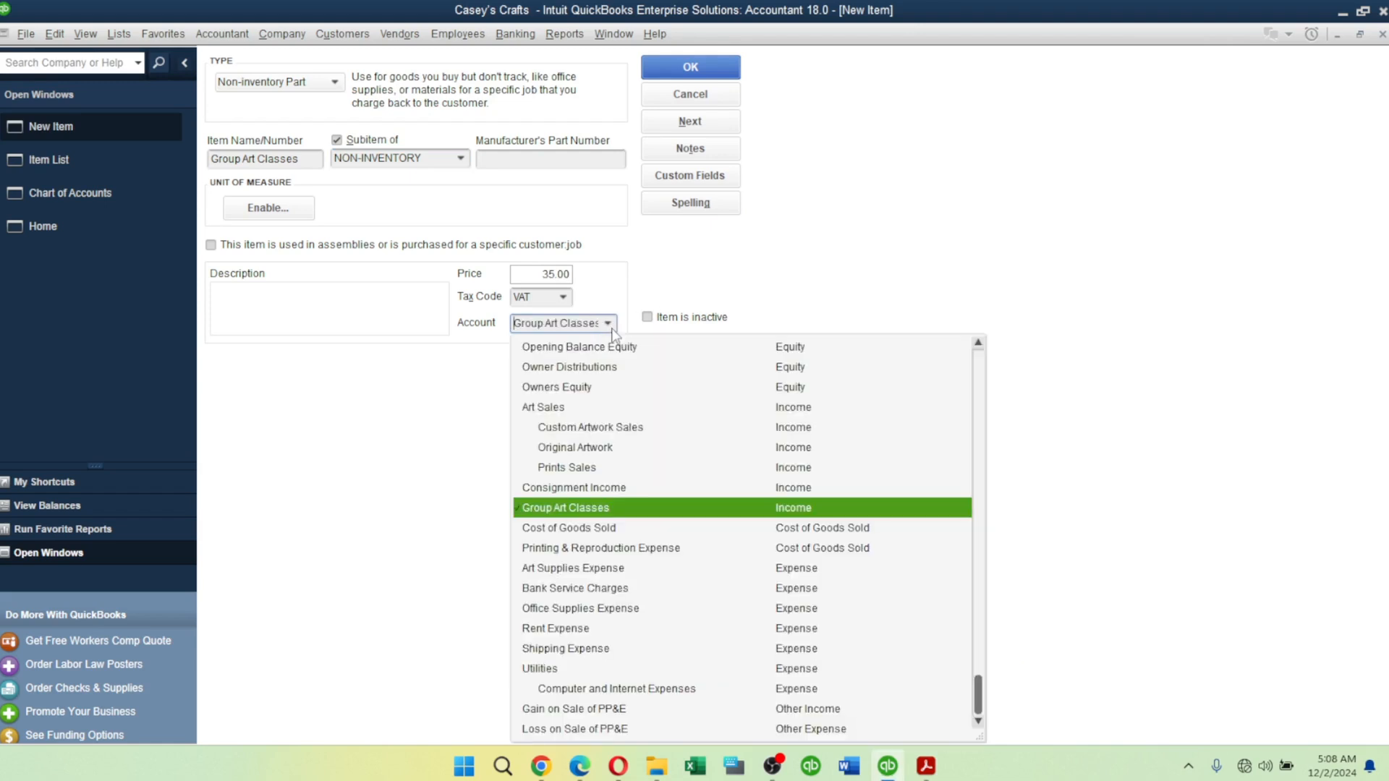
{"action": "left_click", "coordinate": [593, 508]}
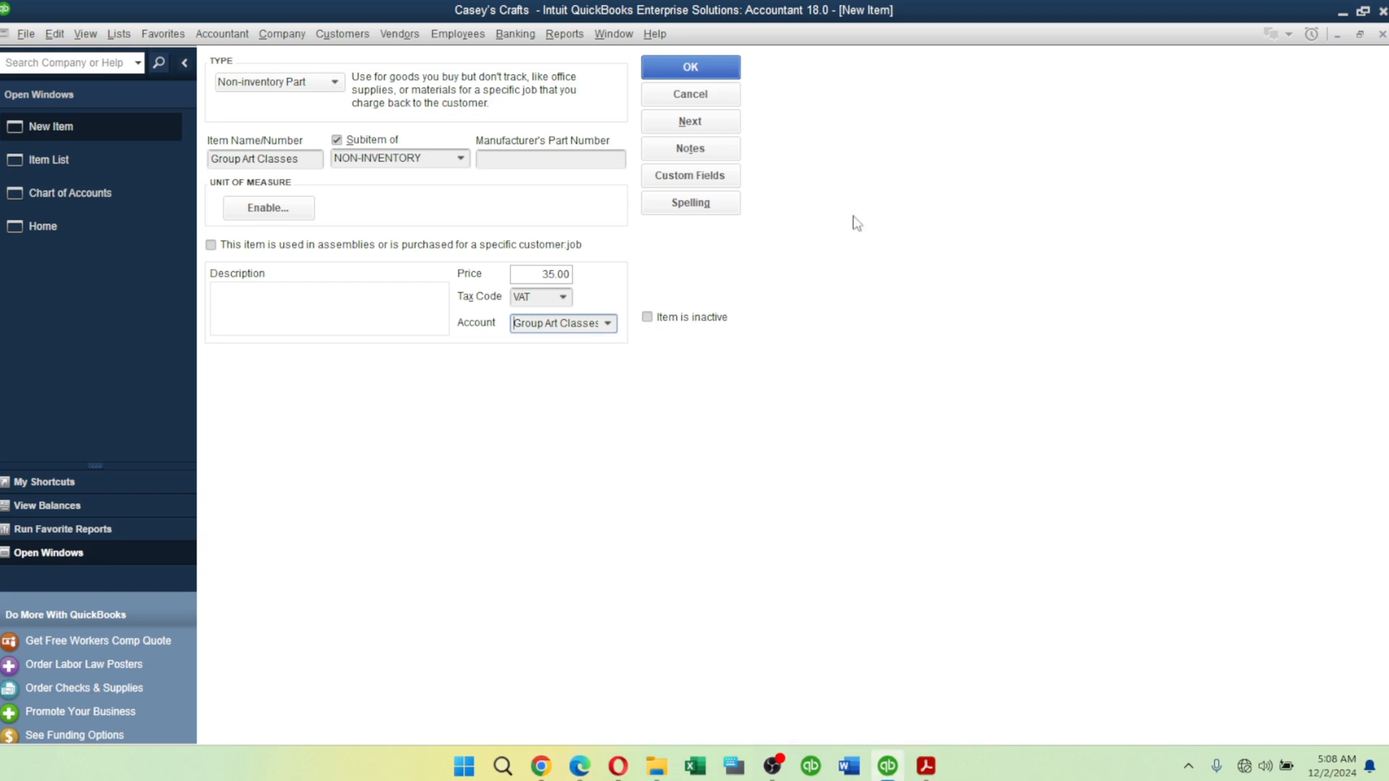
{"action": "left_click", "coordinate": [714, 124]}
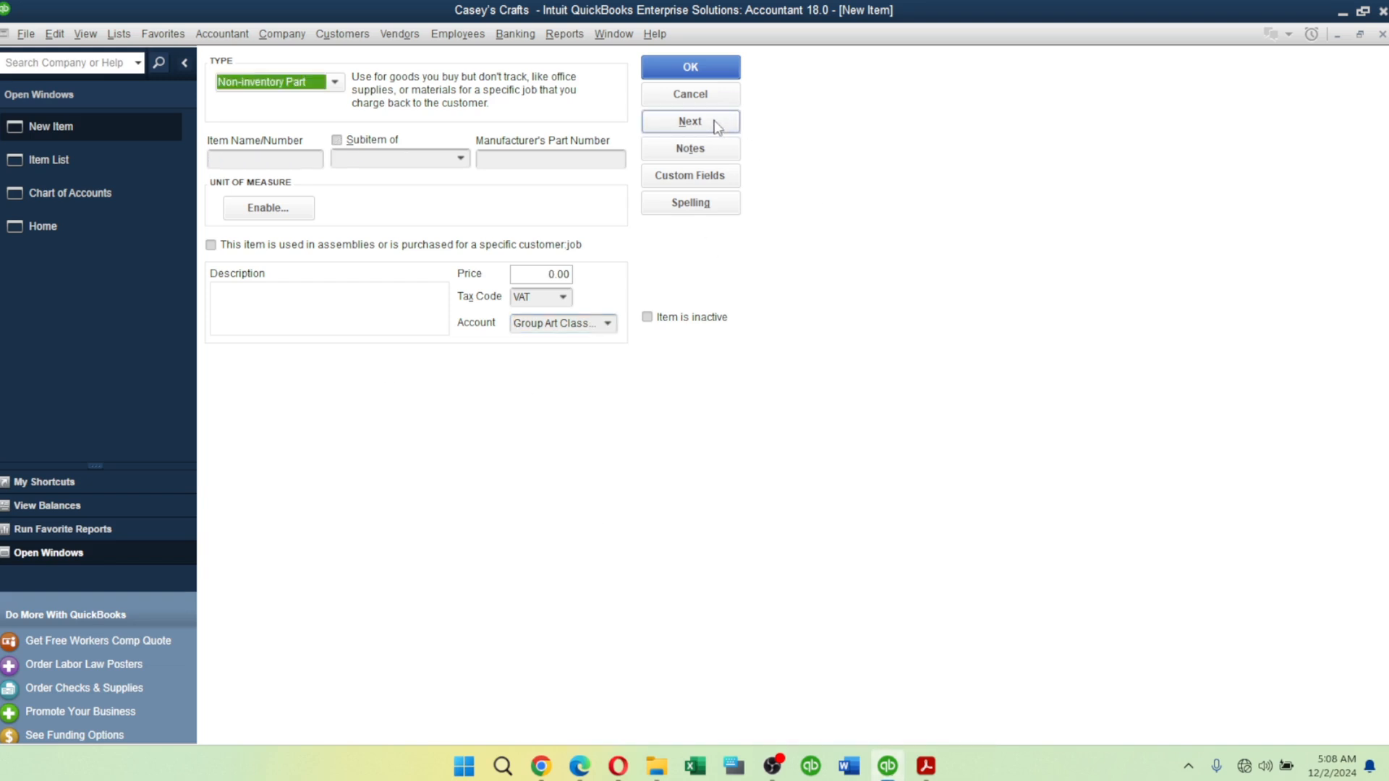
Copy Custom Artwork from the PDF's Table 4 as the new item's name and make it a subitem of NON-INVENTORY.
{"action": "key", "text": "alt+Tab"}
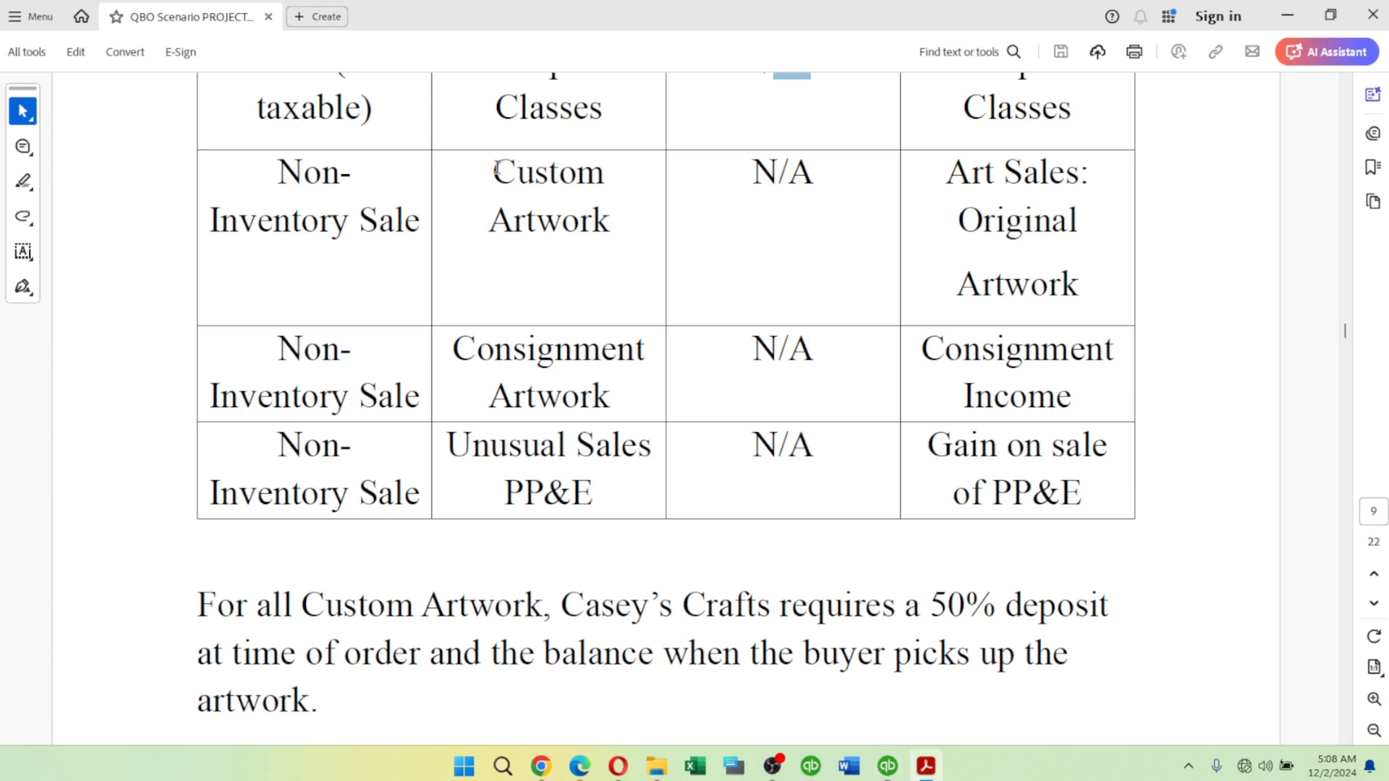
{"action": "left_click_drag", "start_coordinate": [494, 168], "coordinate": [600, 230]}
{"action": "key", "text": "ctrl+c"}
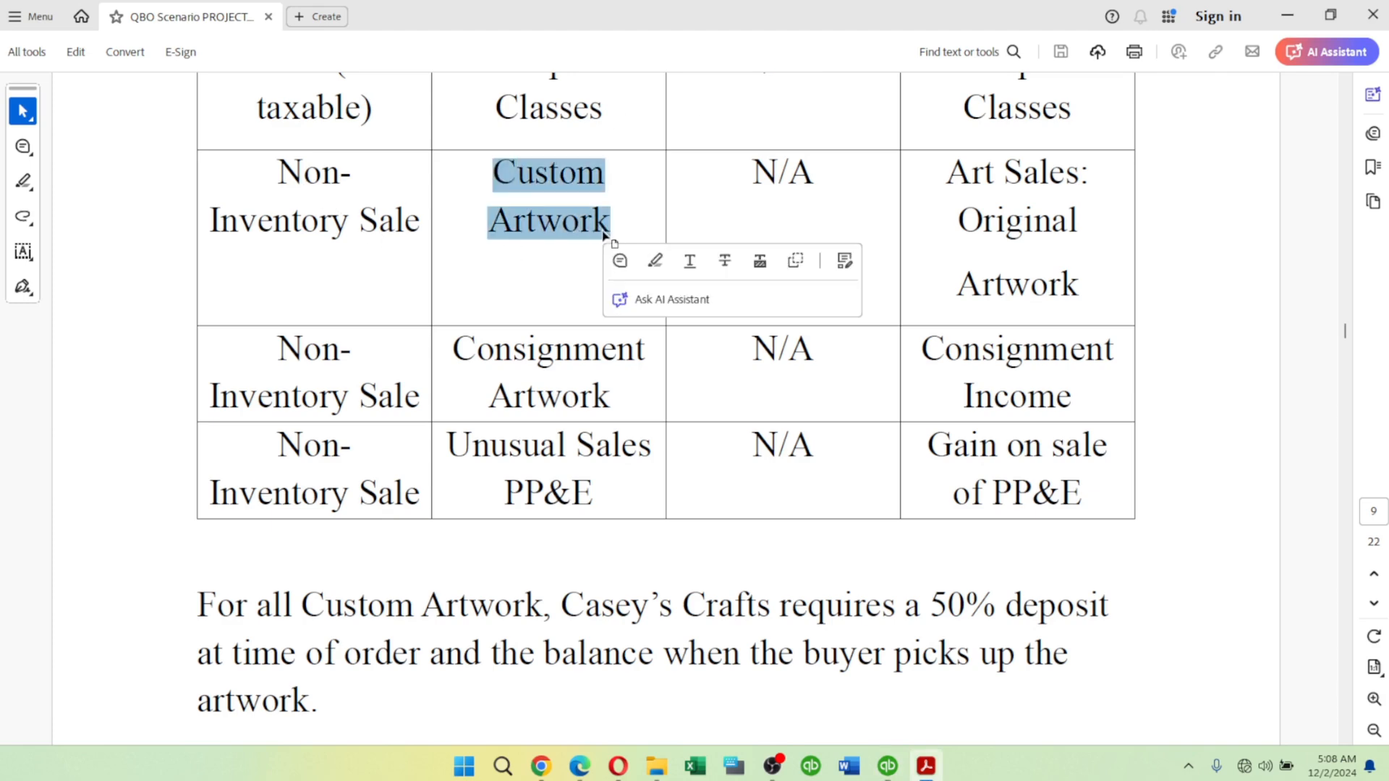
{"action": "key", "text": "alt+Tab"}
{"action": "left_click", "coordinate": [244, 155]}
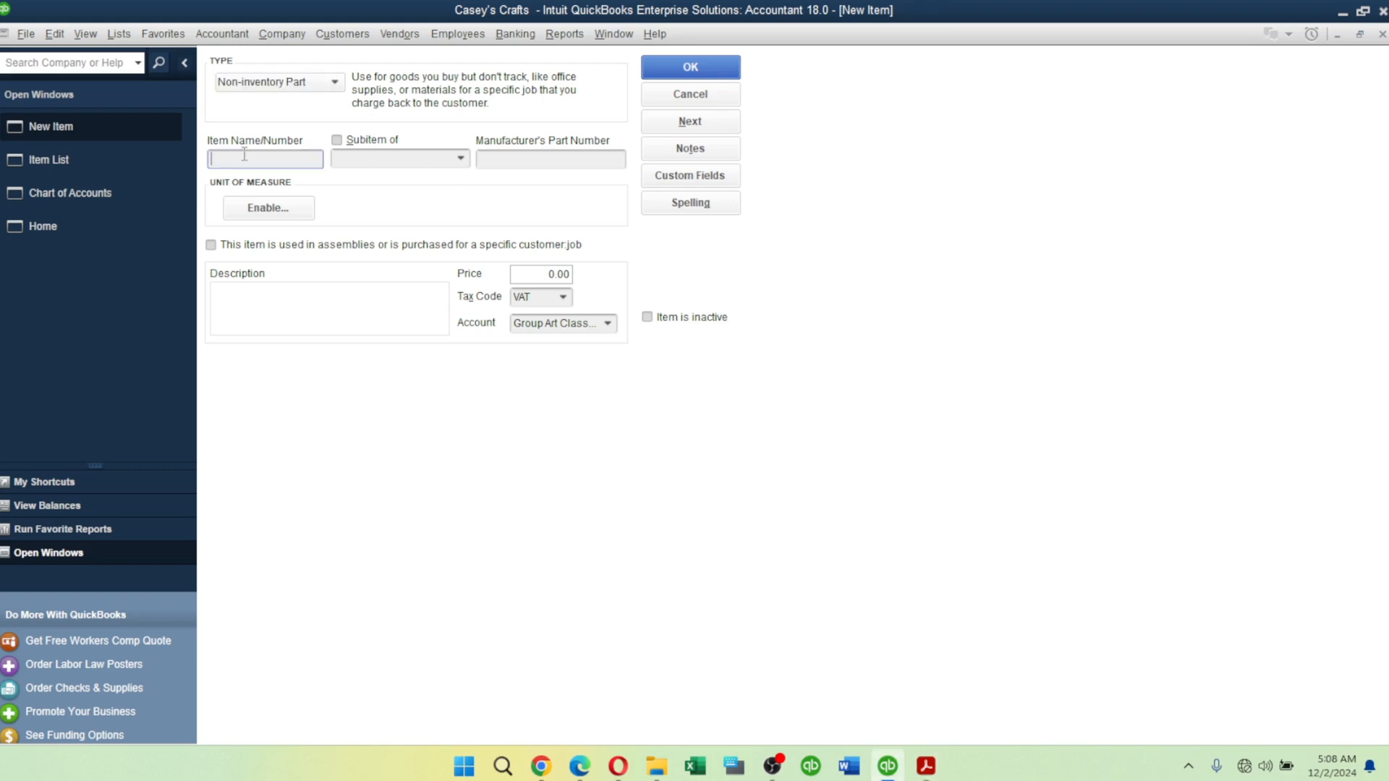
{"action": "key", "text": "ctrl+v"}
{"action": "left_click", "coordinate": [345, 141]}
{"action": "left_click", "coordinate": [461, 159]}
{"action": "left_click", "coordinate": [407, 223]}
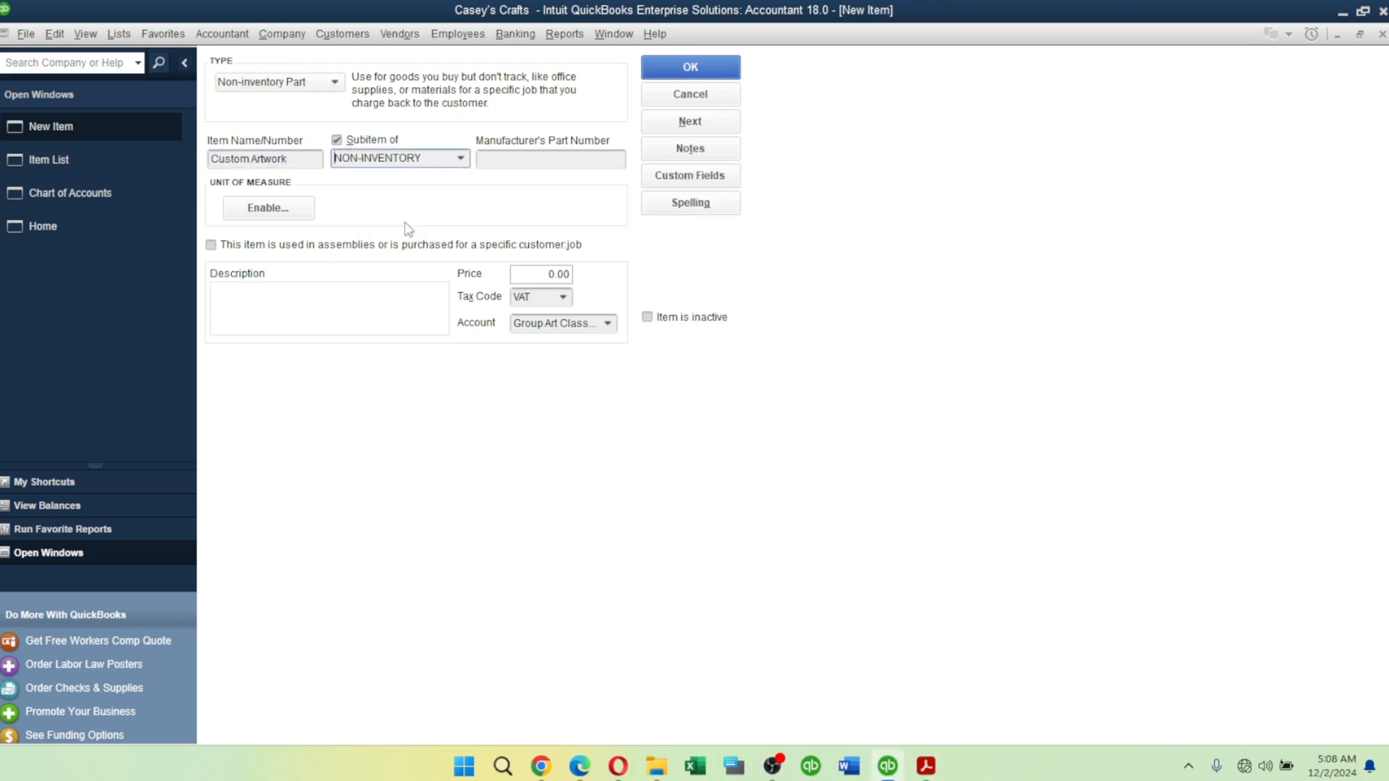
Check the income account for Custom Artwork in the PDF and assign the item to Art Sales: Original Artwork.
{"action": "key", "text": "alt+Tab"}
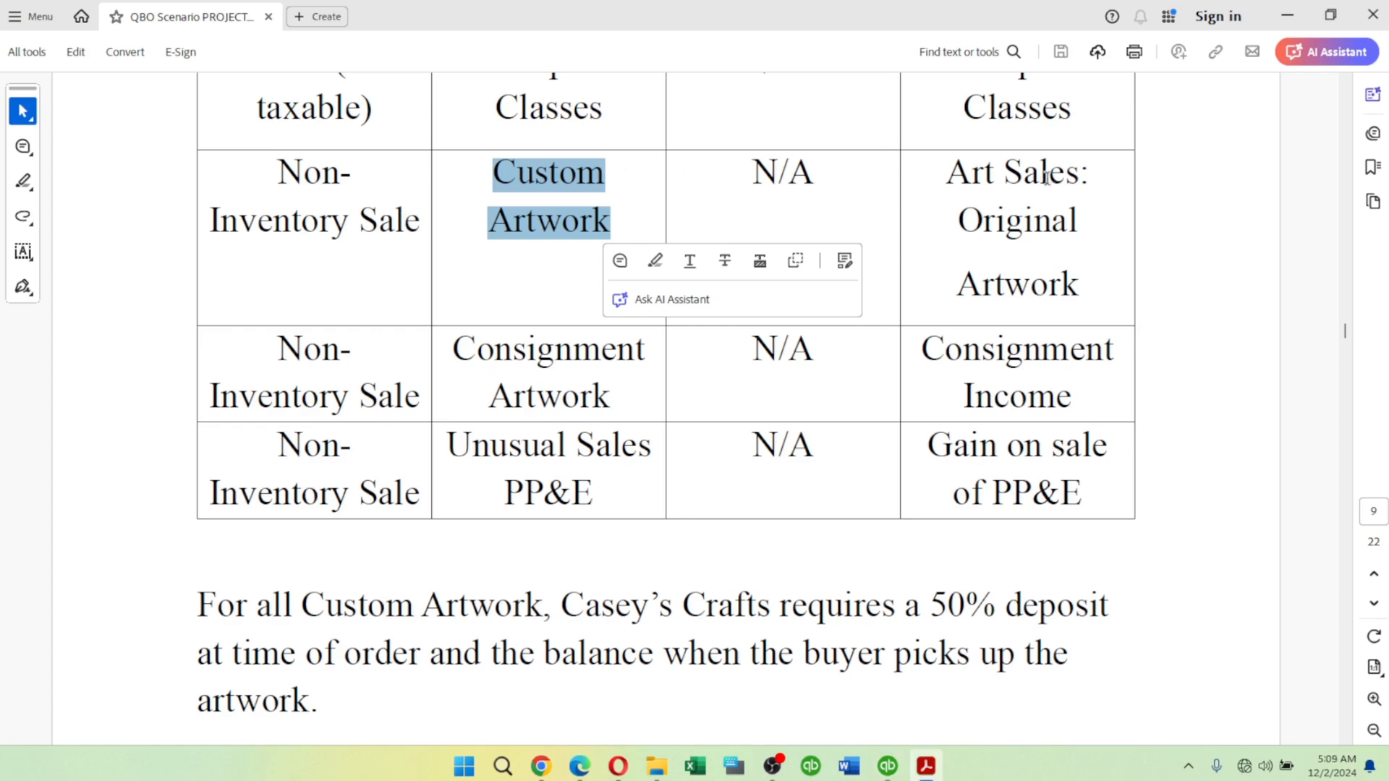
{"action": "key", "text": "alt+Tab"}
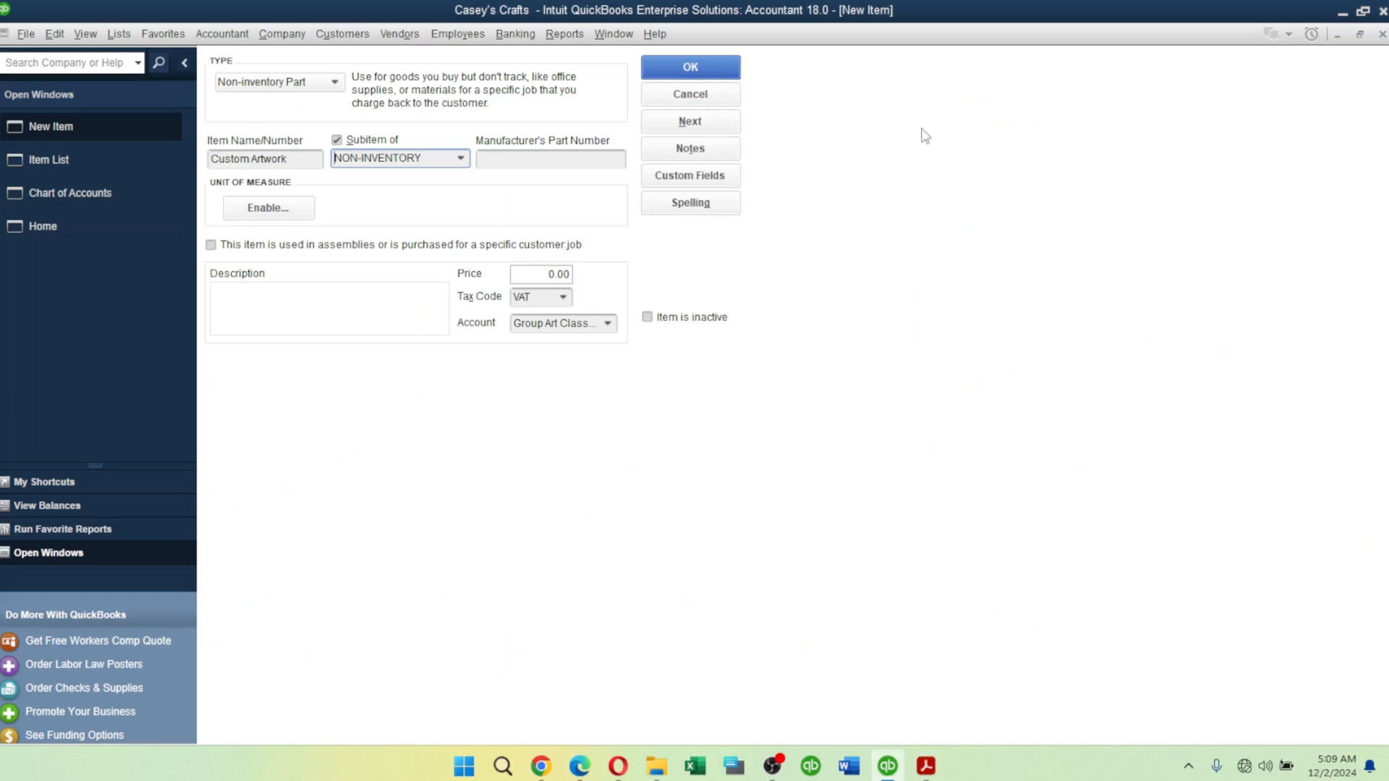
{"action": "left_click", "coordinate": [609, 324]}
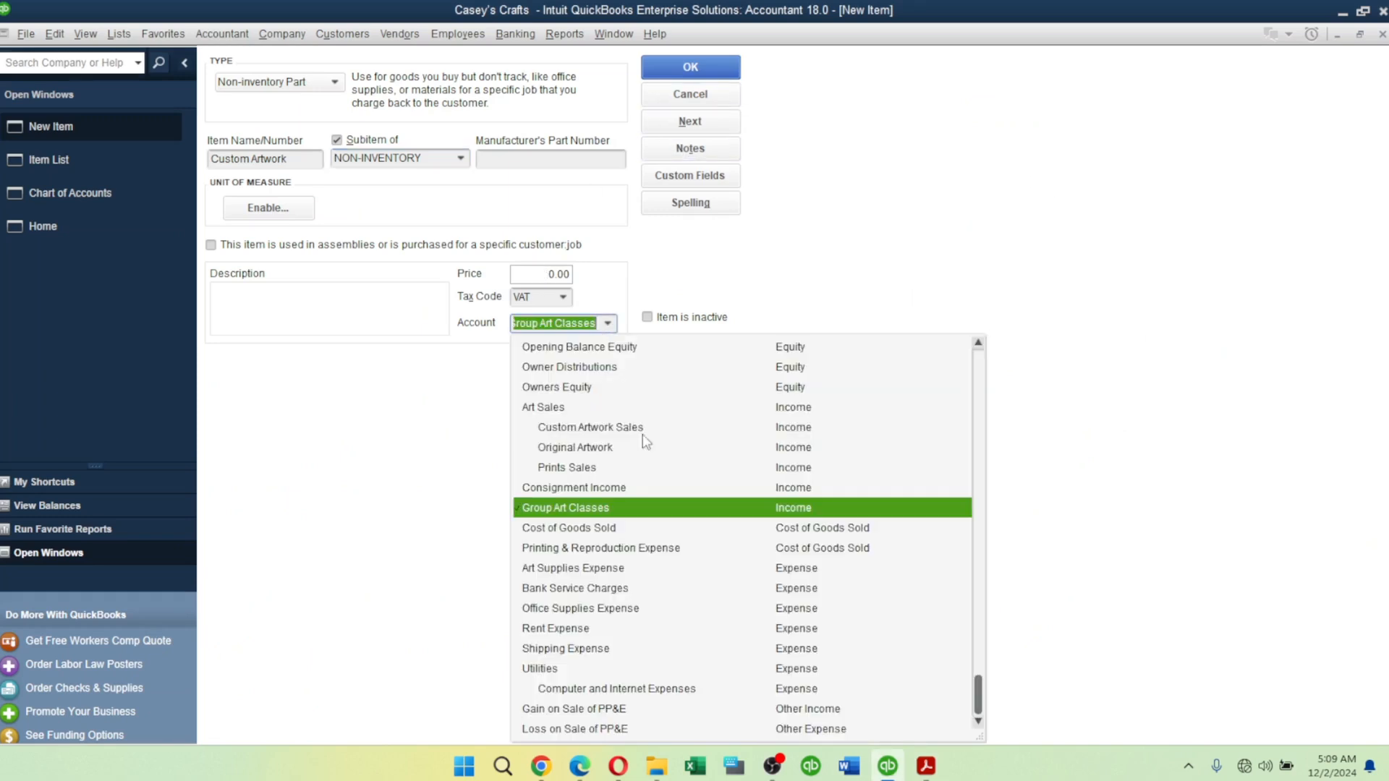
{"action": "left_click", "coordinate": [579, 449]}
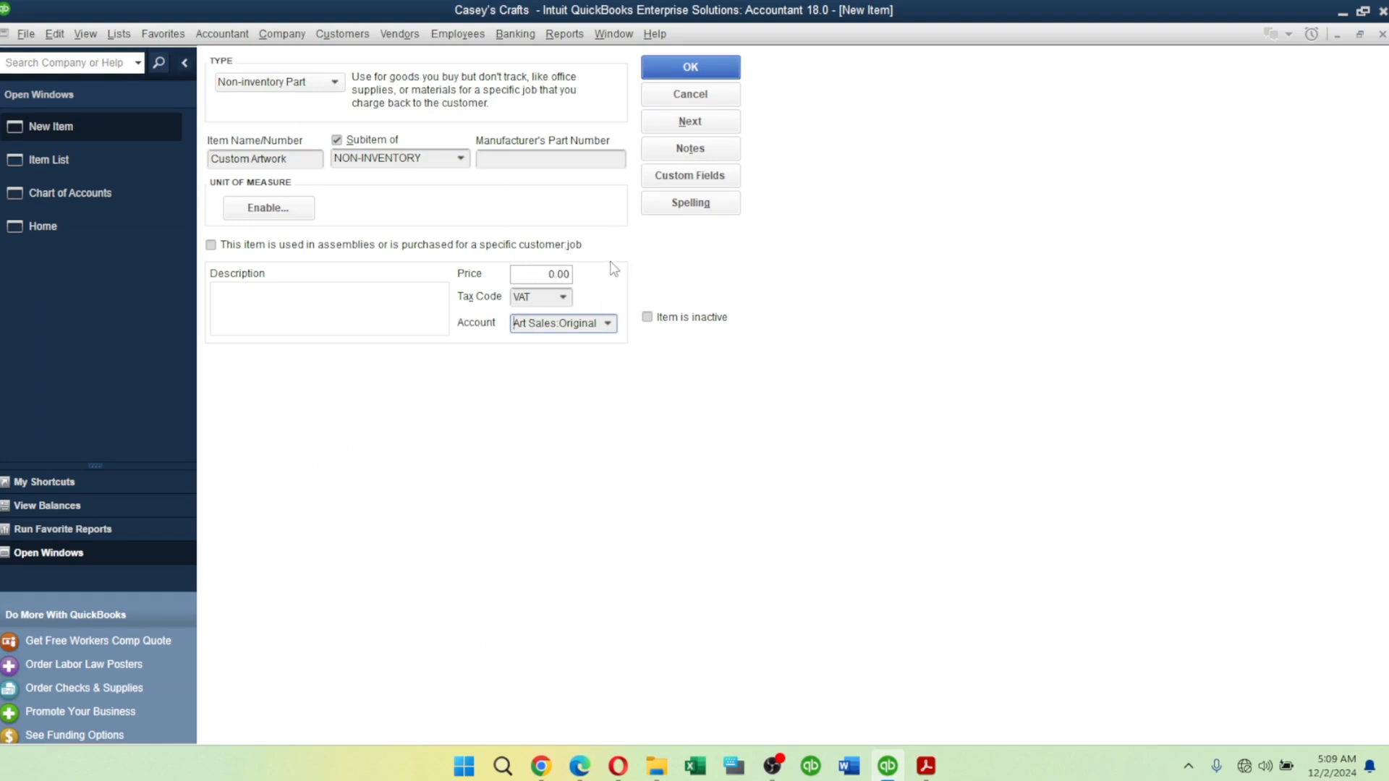
Copy the name Consignment Artwork from the PDF's Table 4, and save the Custom Artwork item, continuing with another new item.
{"action": "key", "text": "alt+Tab"}
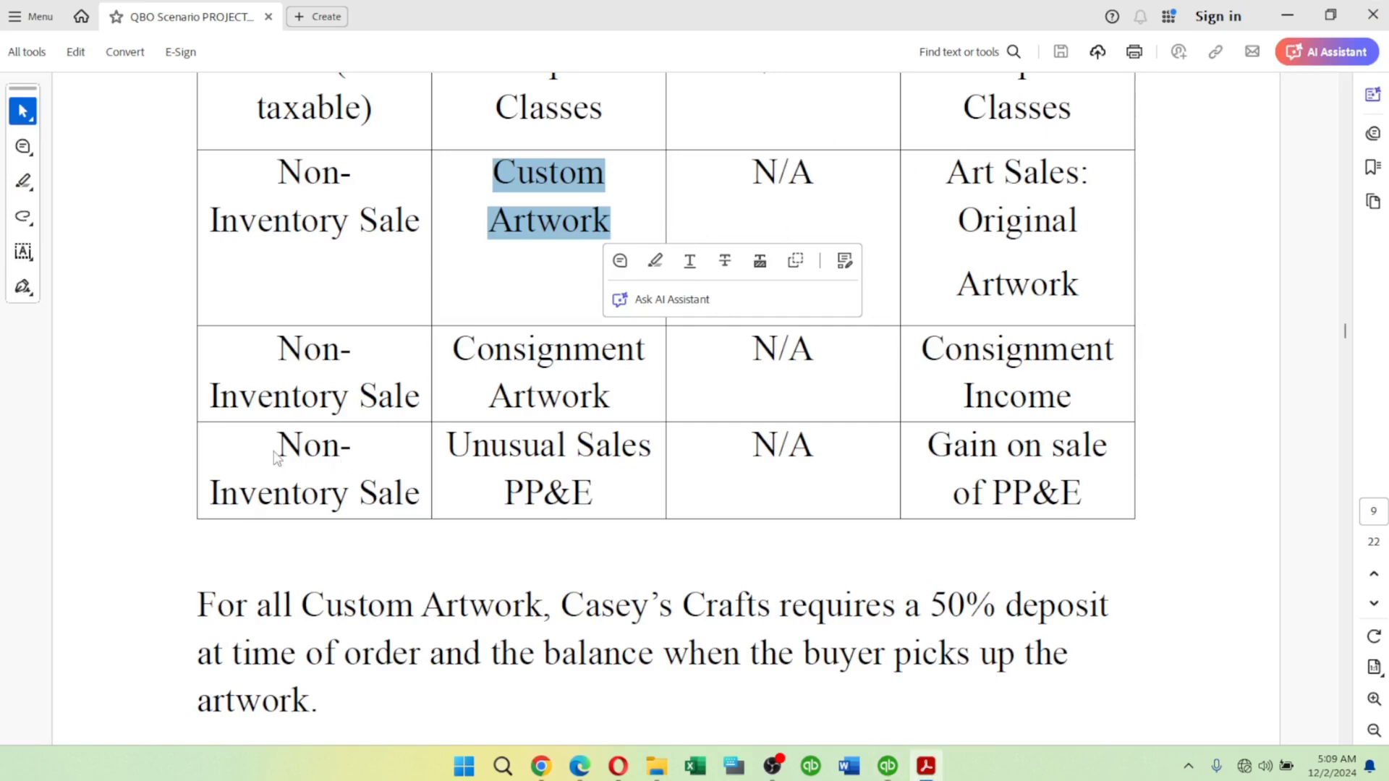
{"action": "left_click", "coordinate": [457, 349]}
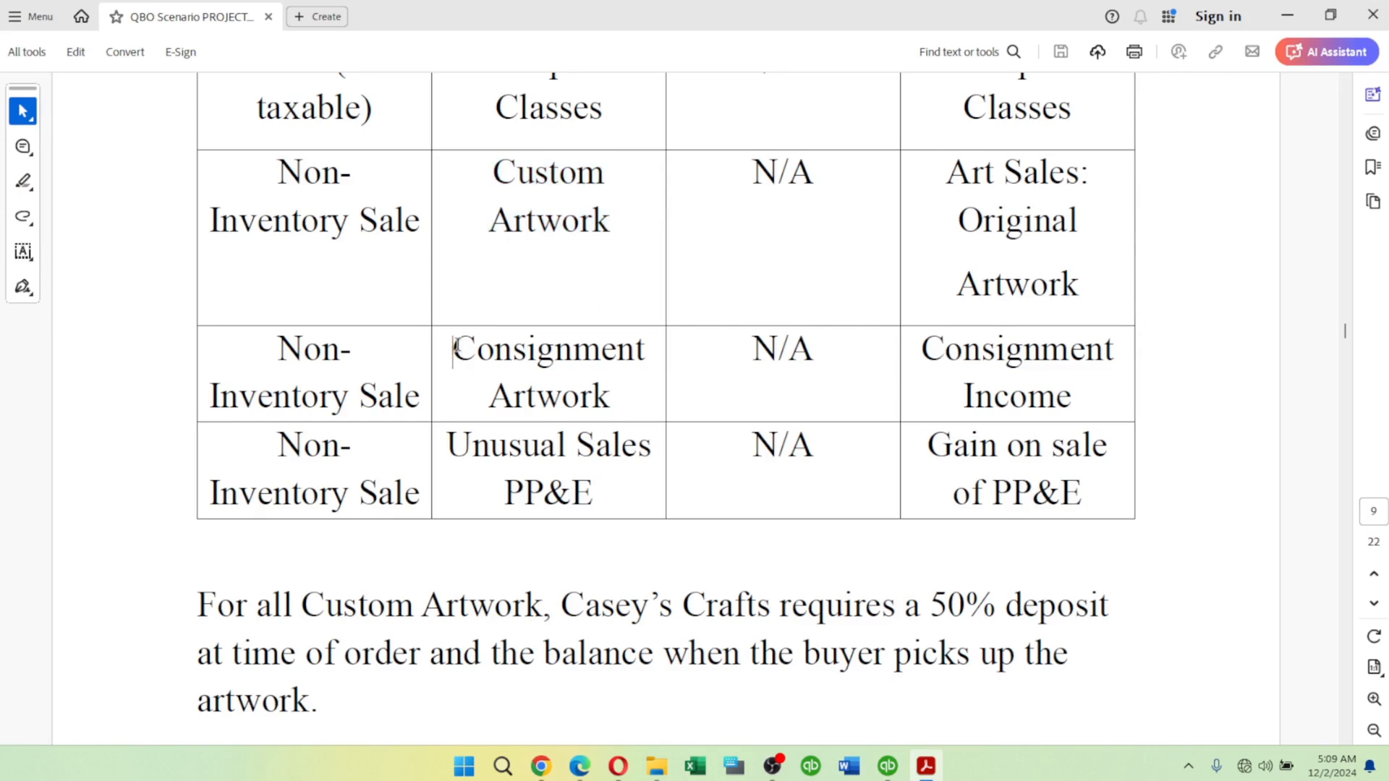
{"action": "left_click_drag", "start_coordinate": [456, 347], "coordinate": [598, 392]}
{"action": "key", "text": "ctrl+c"}
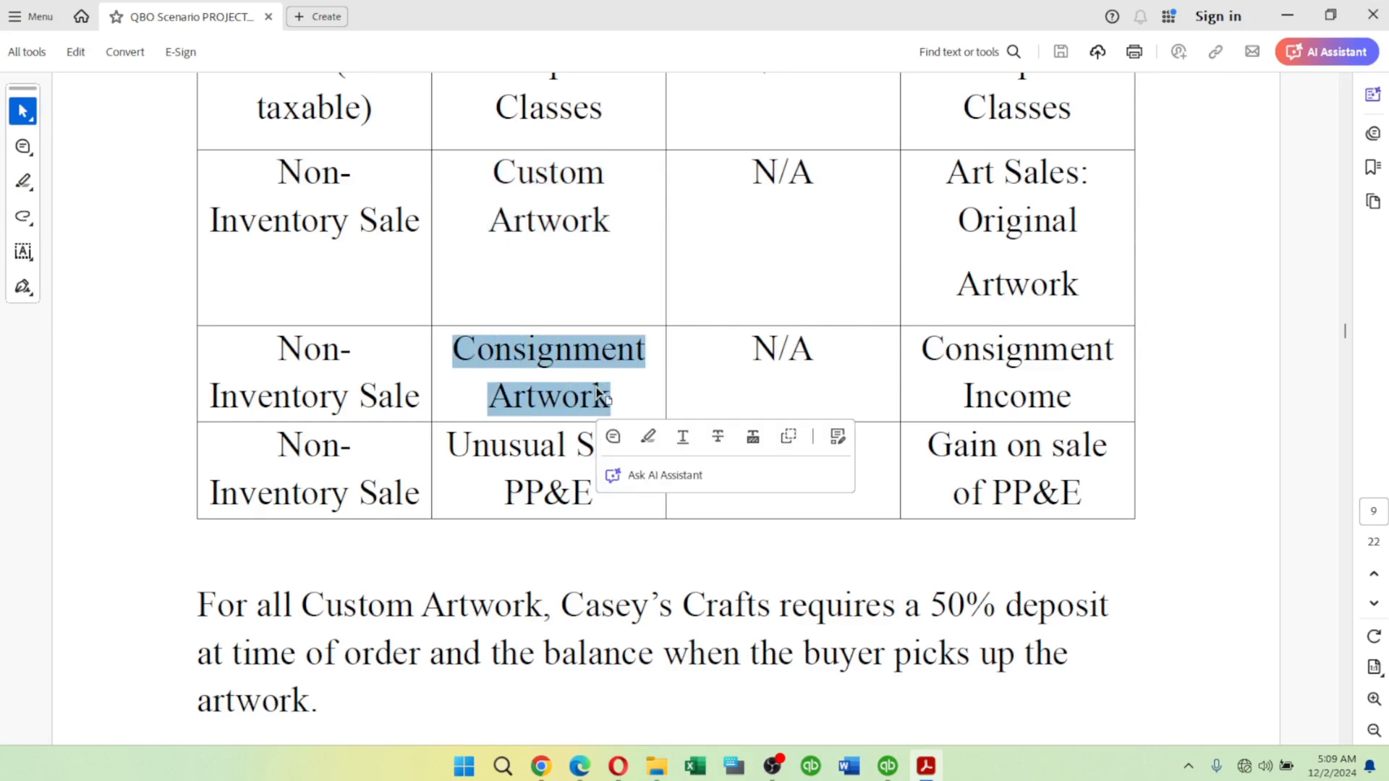
{"action": "key", "text": "alt+Tab"}
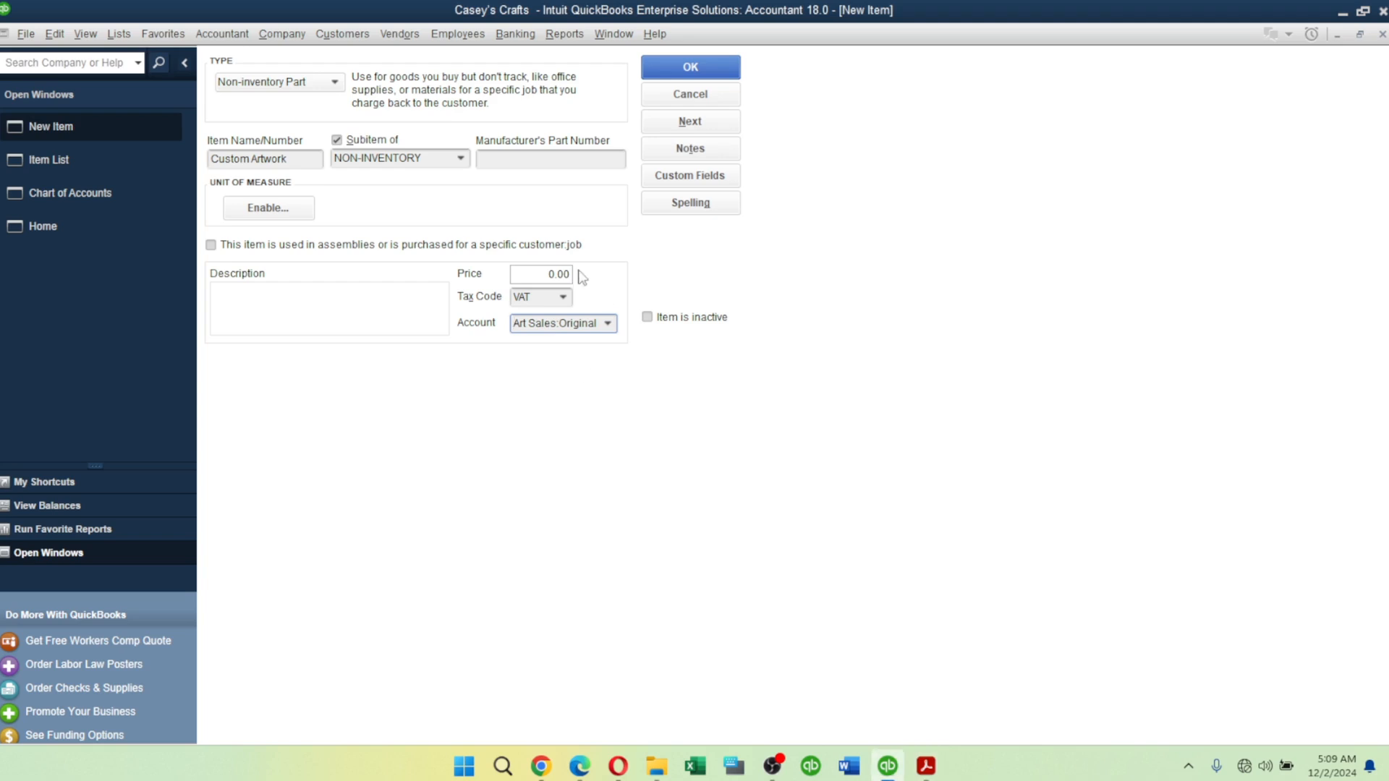
{"action": "left_click", "coordinate": [690, 123]}
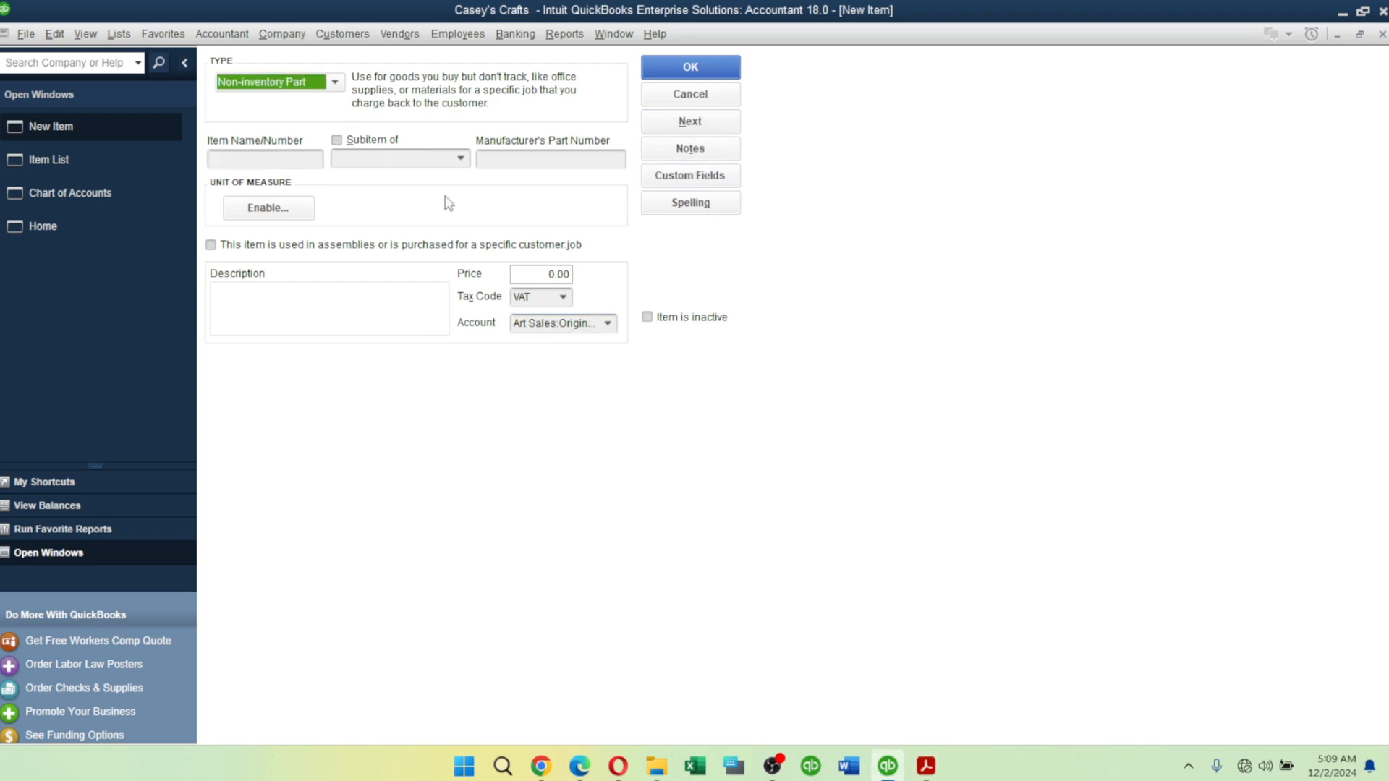
Name the new non-inventory item Consignment Artwork and make it a subitem of NON-INVENTORY.
{"action": "left_click", "coordinate": [278, 161]}
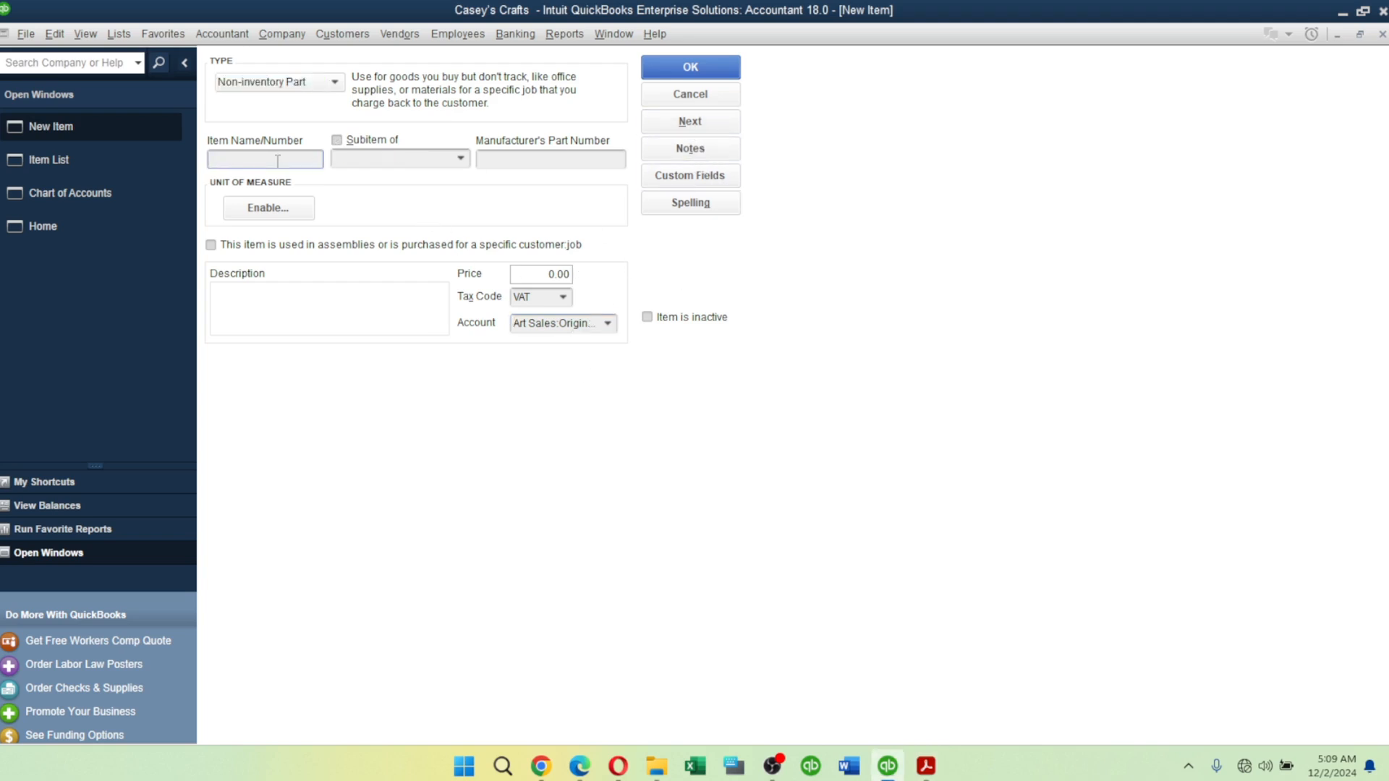
{"action": "key", "text": "ctrl+v"}
{"action": "key", "text": "Tab"}
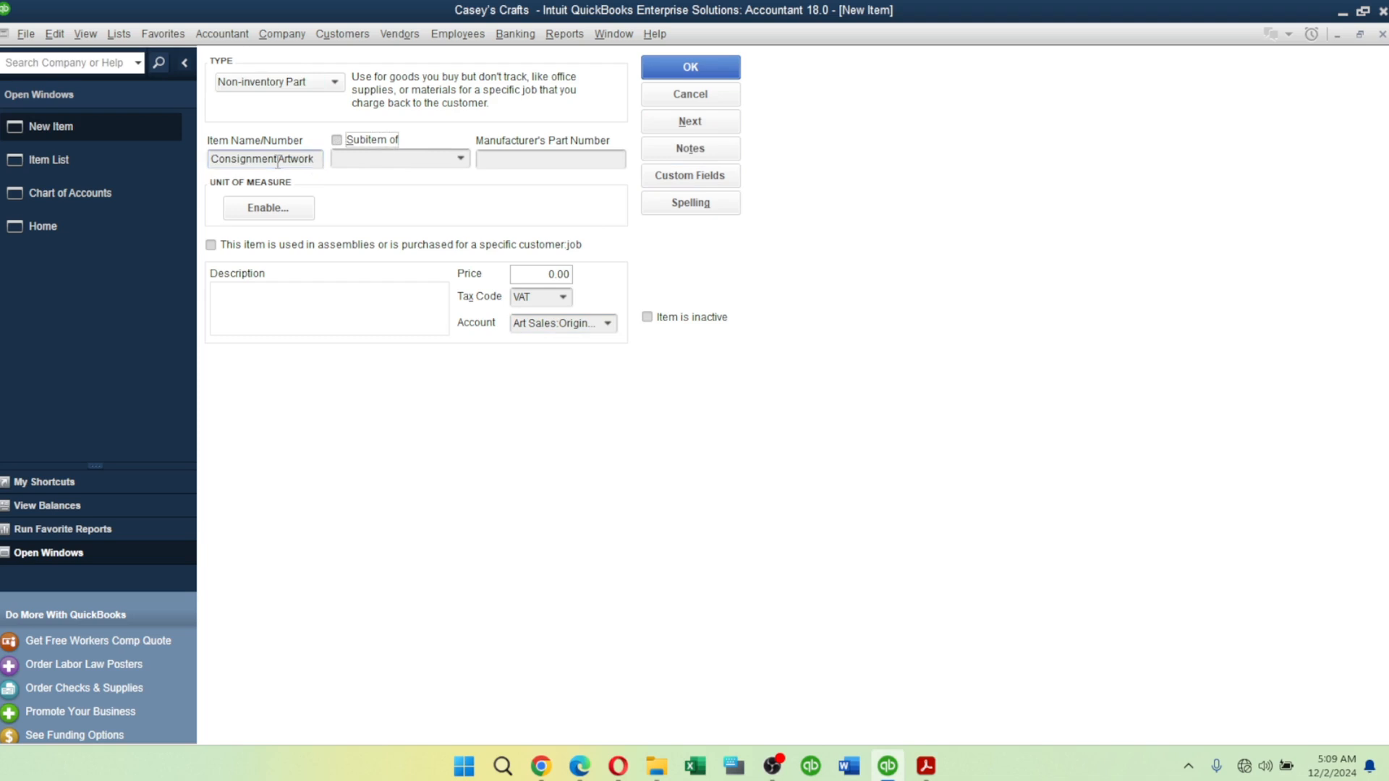
{"action": "left_click", "coordinate": [337, 139]}
{"action": "left_click", "coordinate": [460, 160]}
{"action": "left_click", "coordinate": [401, 220]}
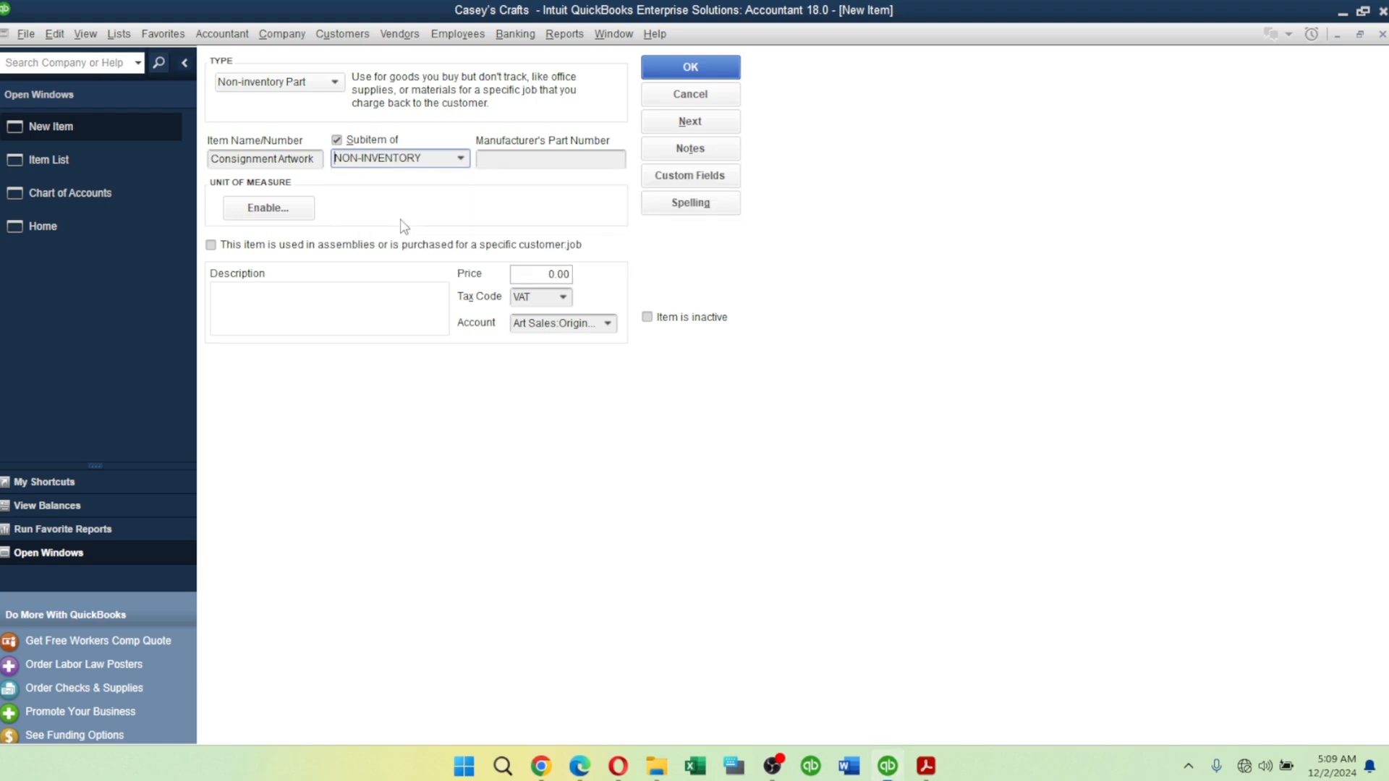
{"action": "key", "text": "Tab"}
Check the item's income account in the PDF, assign it to Consignment Income and save it, continuing with another new item.
{"action": "key", "text": "alt+Tab"}
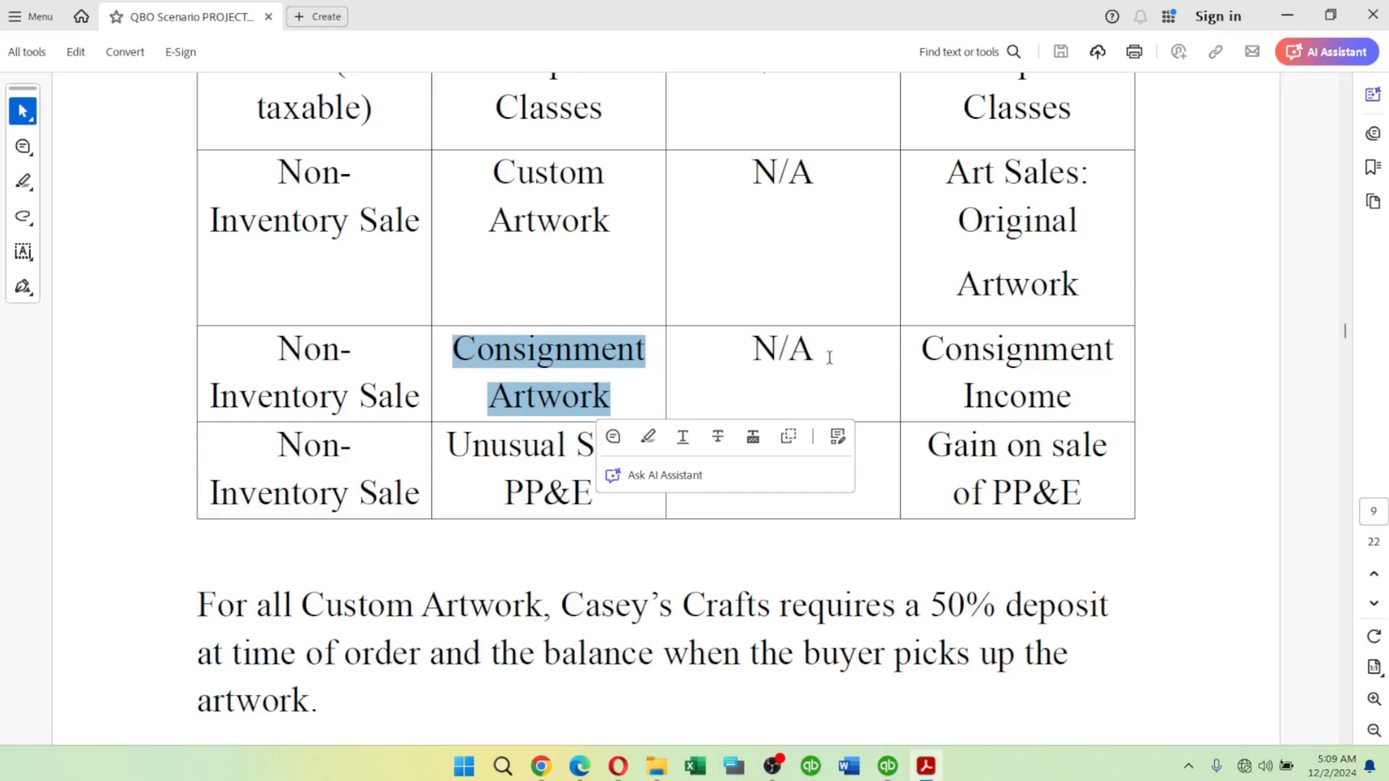
{"action": "key", "text": "alt+Tab"}
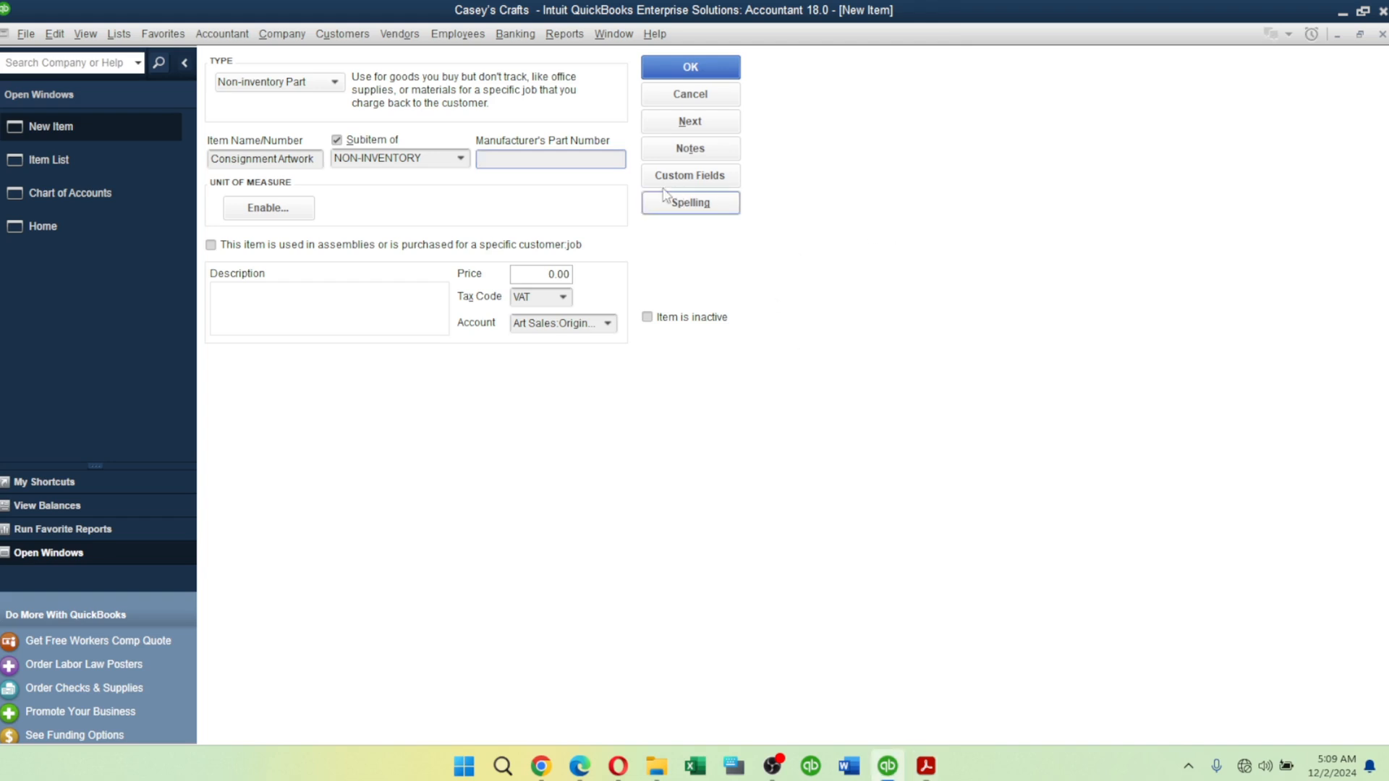
{"action": "left_click", "coordinate": [607, 323]}
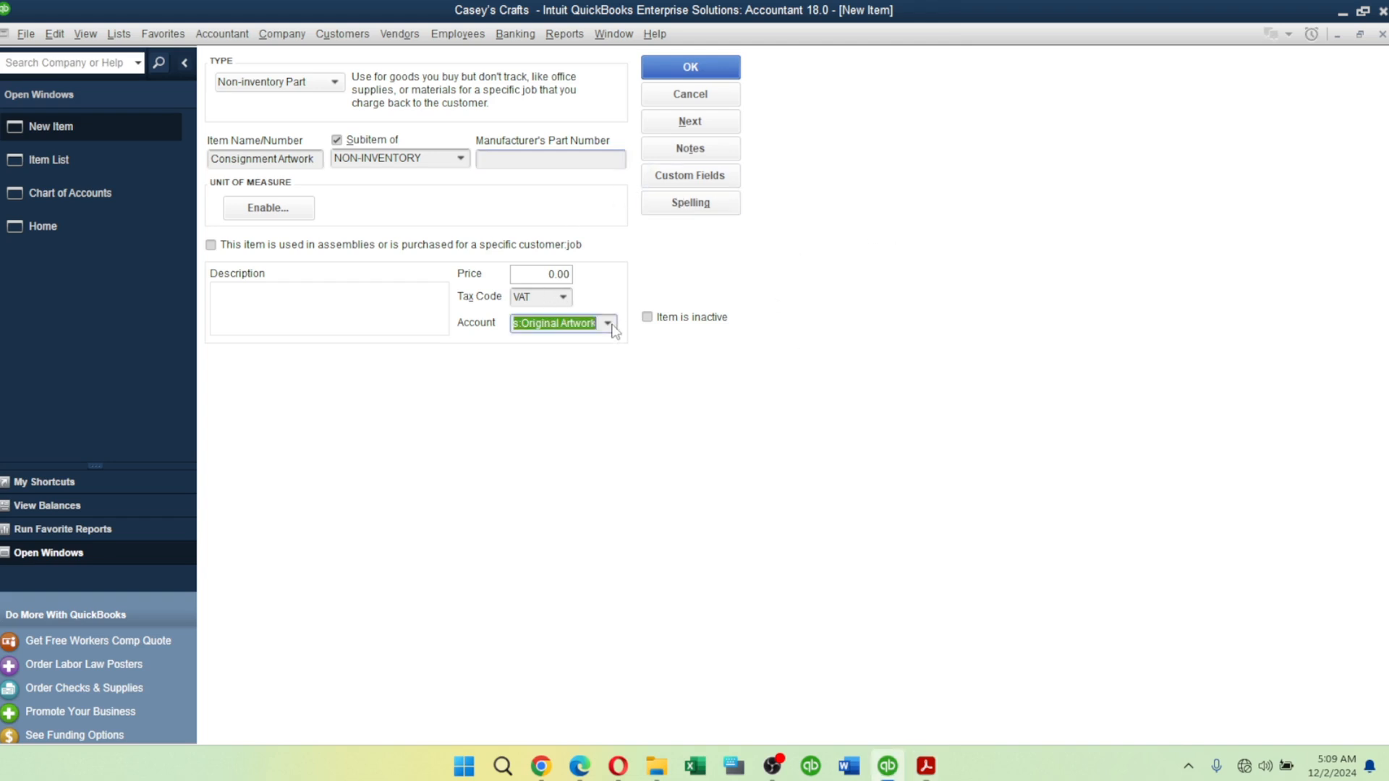
{"action": "left_click", "coordinate": [579, 508]}
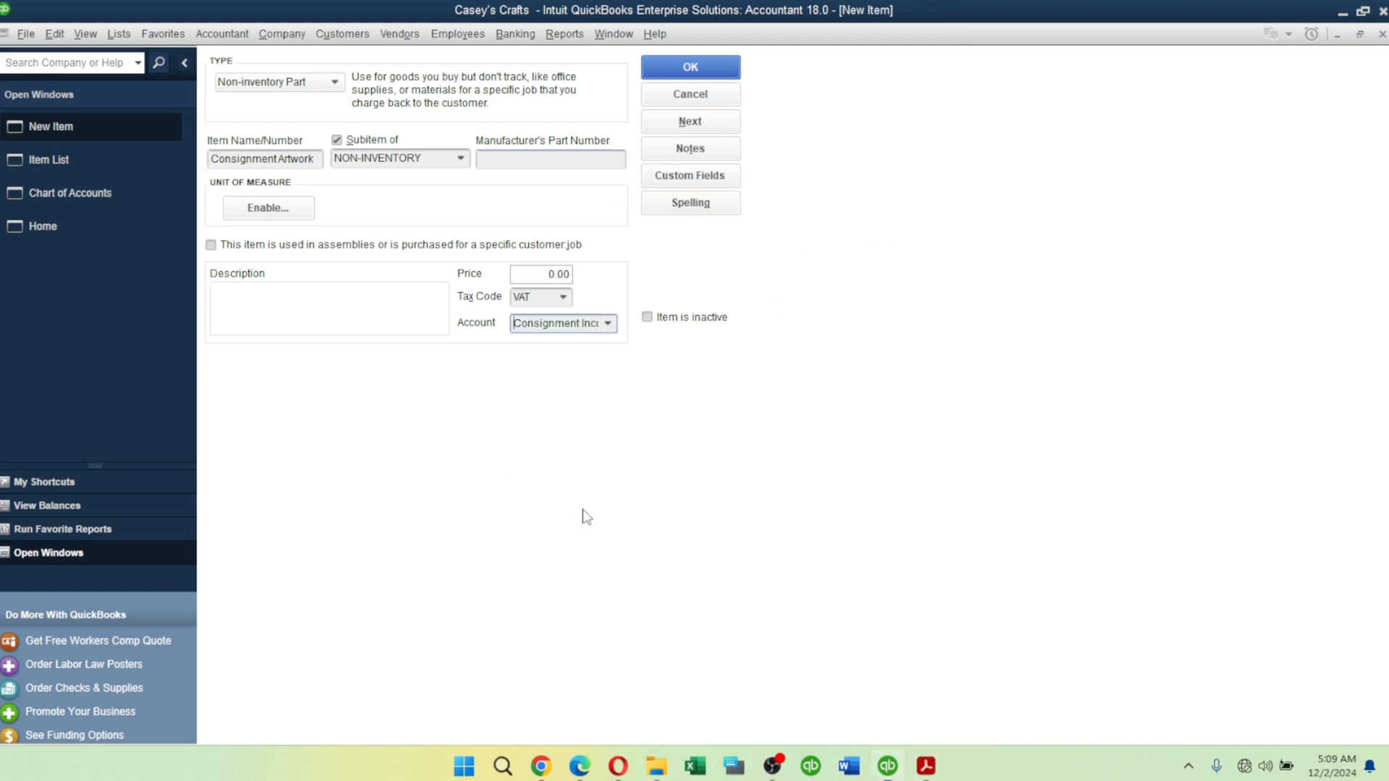
{"action": "left_click", "coordinate": [700, 128]}
Copy Unusual Sales PP&E from the PDF's Table 4 as the new item's name and make it a subitem of NON-INVENTORY.
{"action": "key", "text": "alt+Tab"}
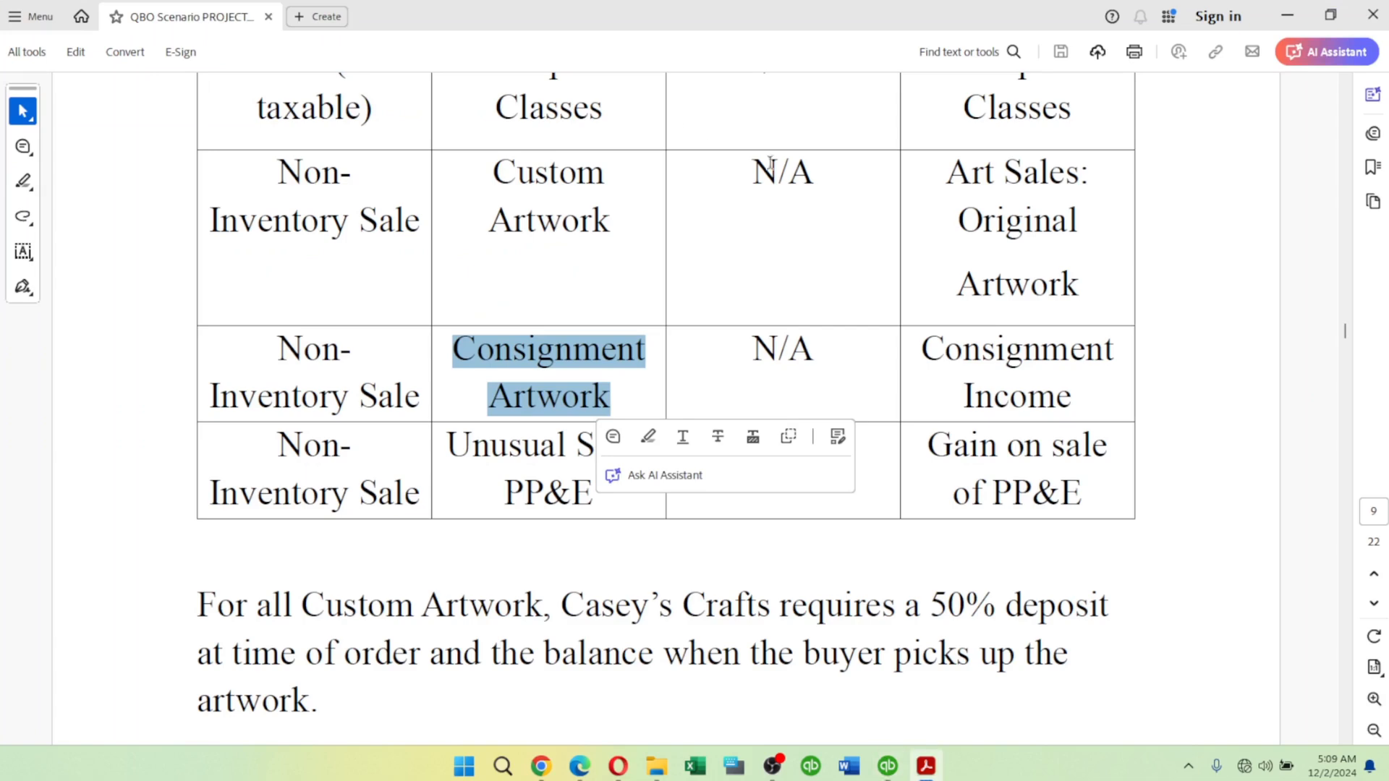
{"action": "left_click_drag", "start_coordinate": [439, 447], "coordinate": [611, 491]}
{"action": "key", "text": "ctrl+c"}
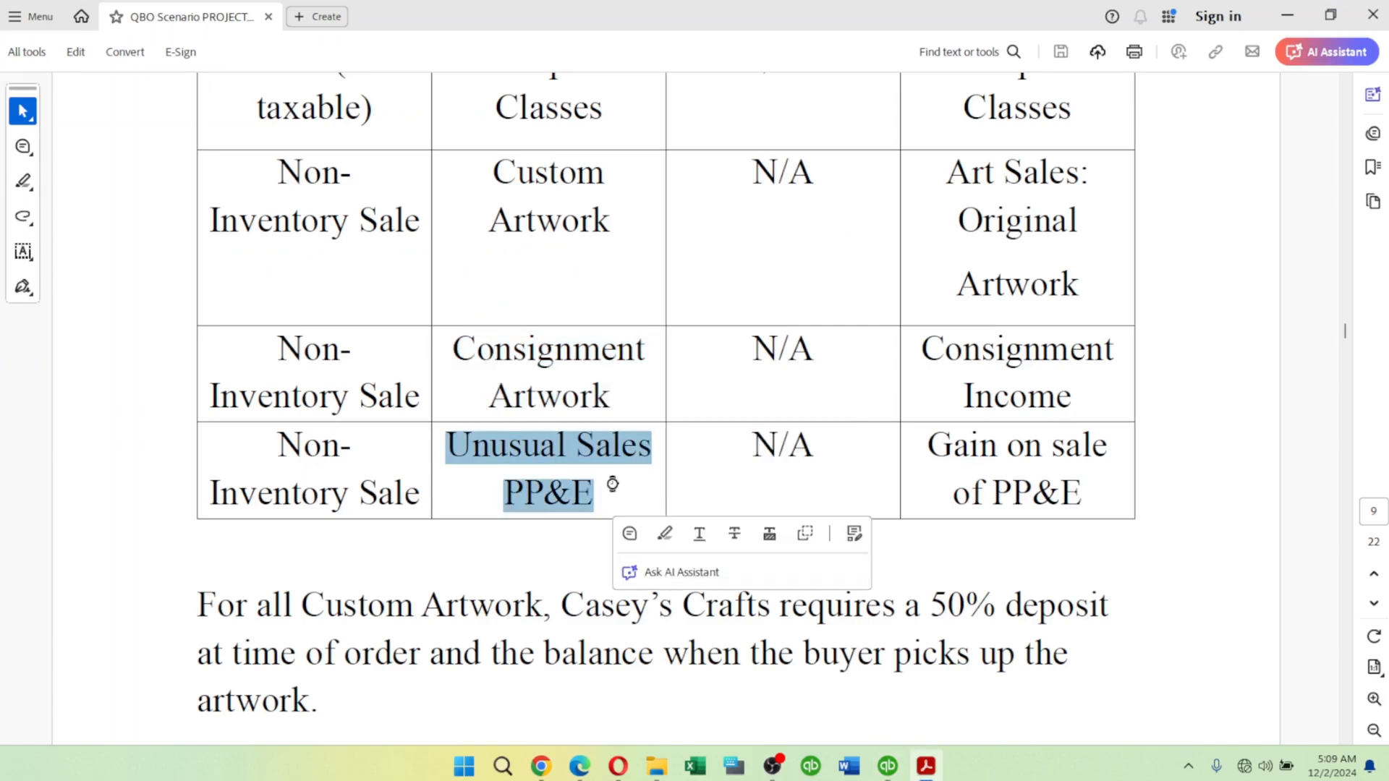
{"action": "key", "text": "alt+Tab"}
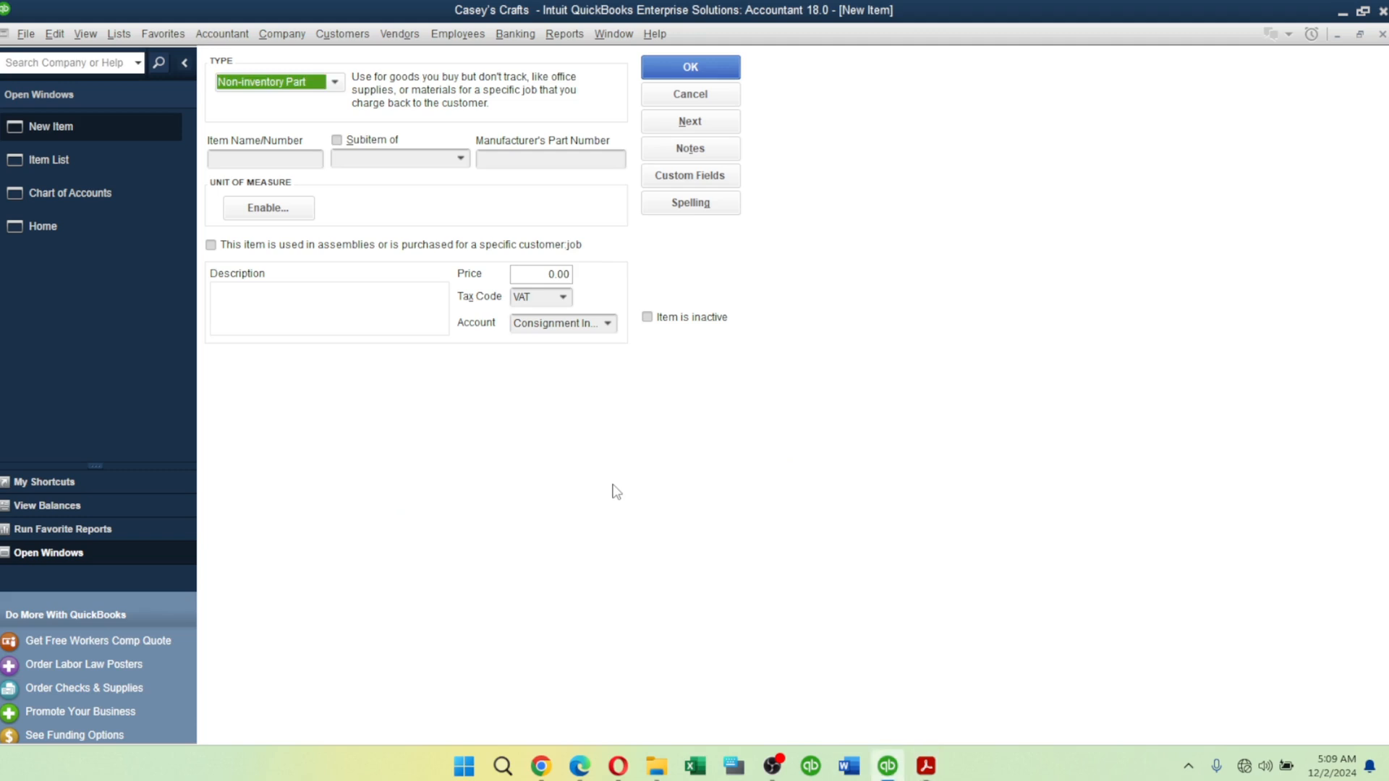
{"action": "left_click", "coordinate": [277, 158]}
{"action": "key", "text": "ctrl+v"}
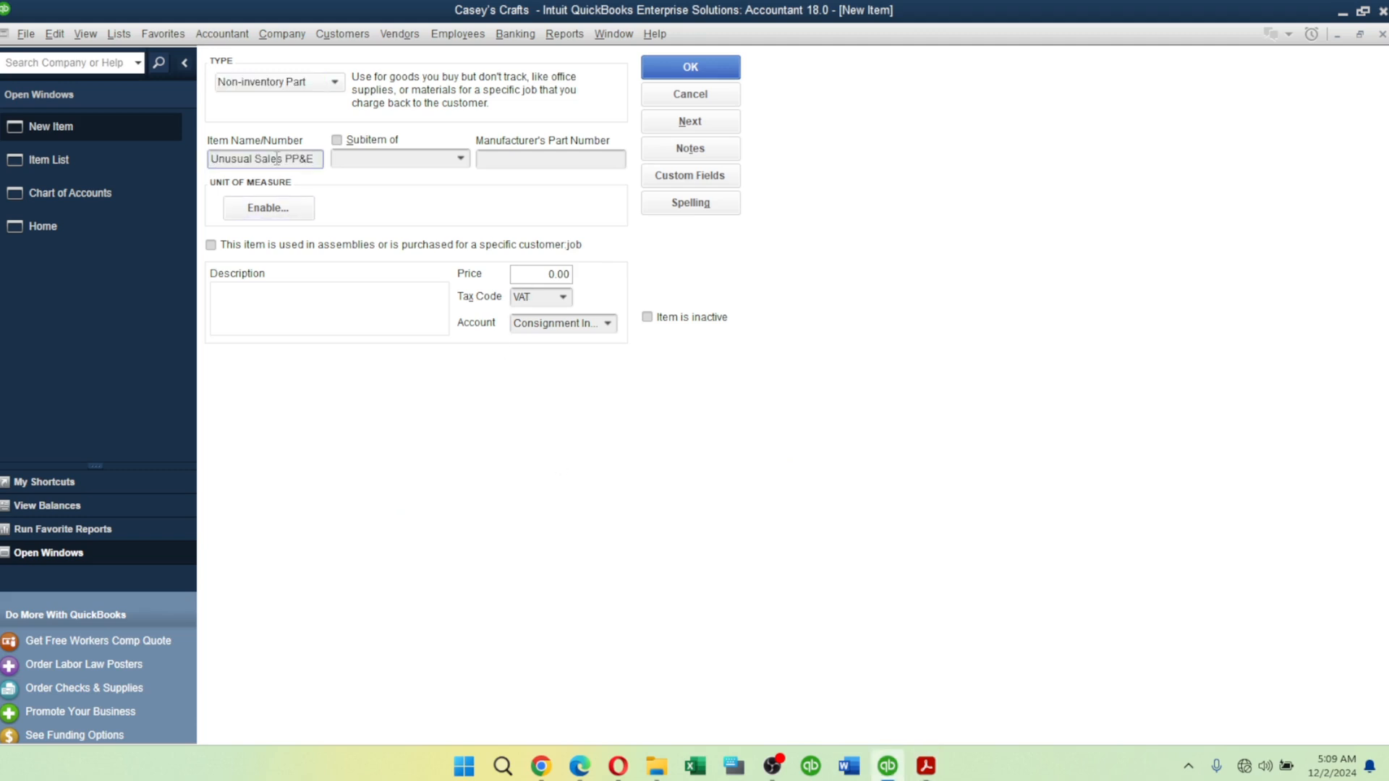
{"action": "left_click", "coordinate": [375, 139]}
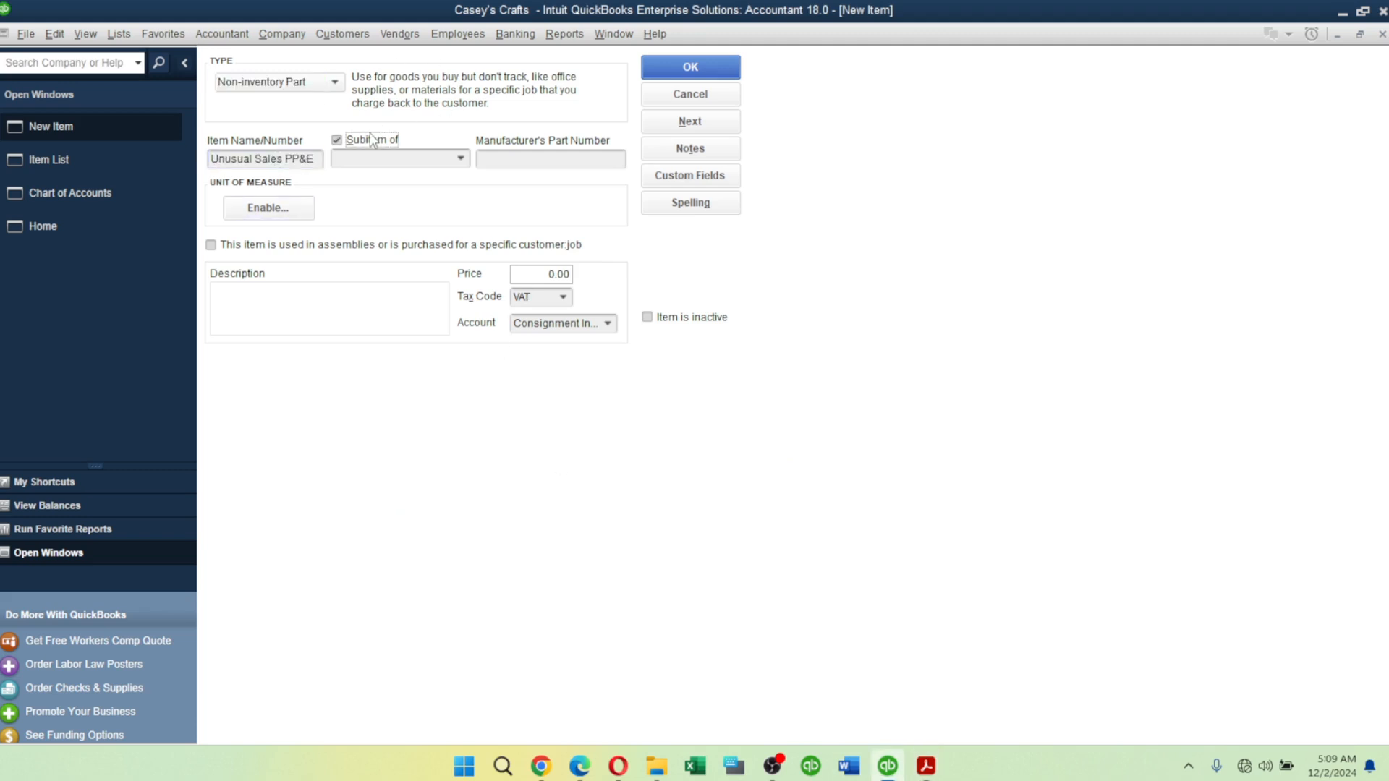
{"action": "left_click", "coordinate": [459, 164]}
{"action": "left_click", "coordinate": [423, 227]}
Check the income account for Unusual Sales PP&E in the PDF, assign the item to Gain on Sale of PP&E and save it.
{"action": "left_click", "coordinate": [608, 323]}
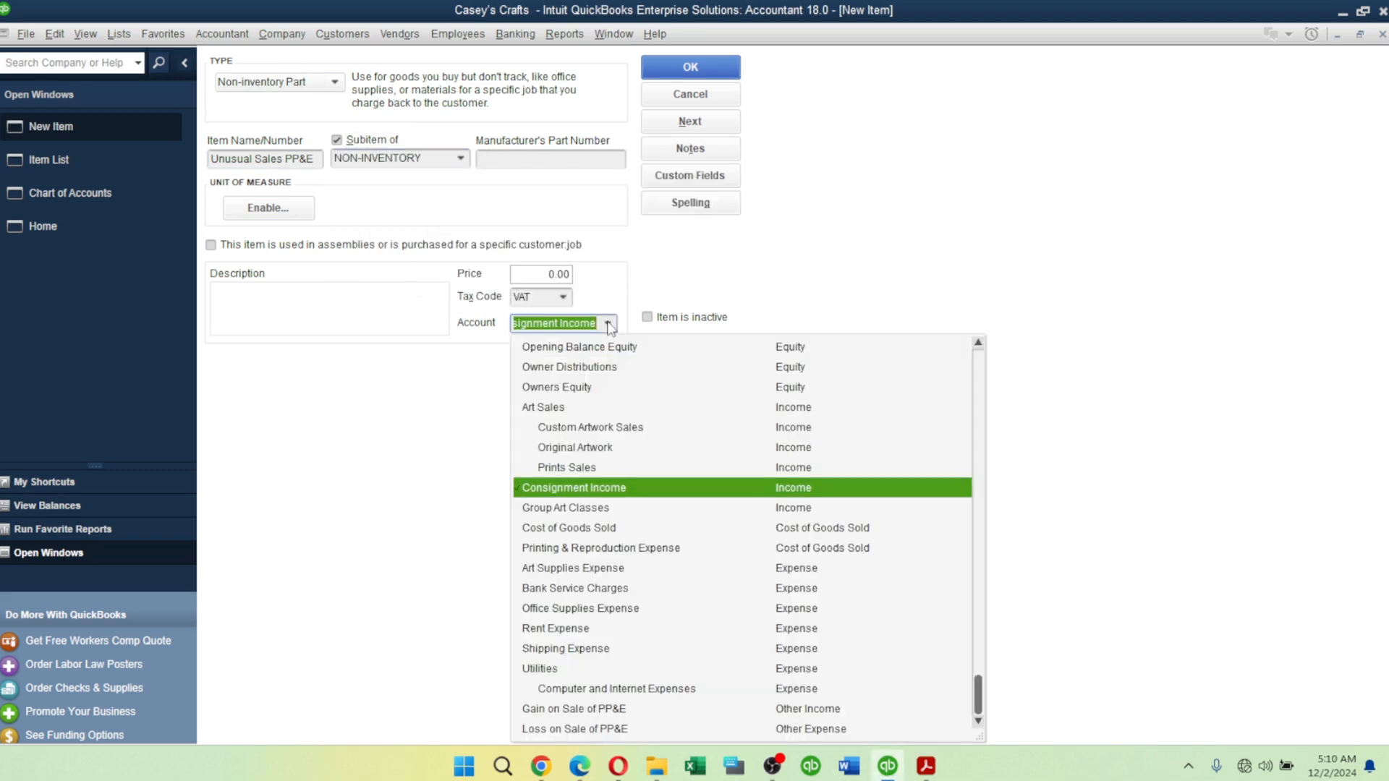
{"action": "key", "text": "alt+Tab"}
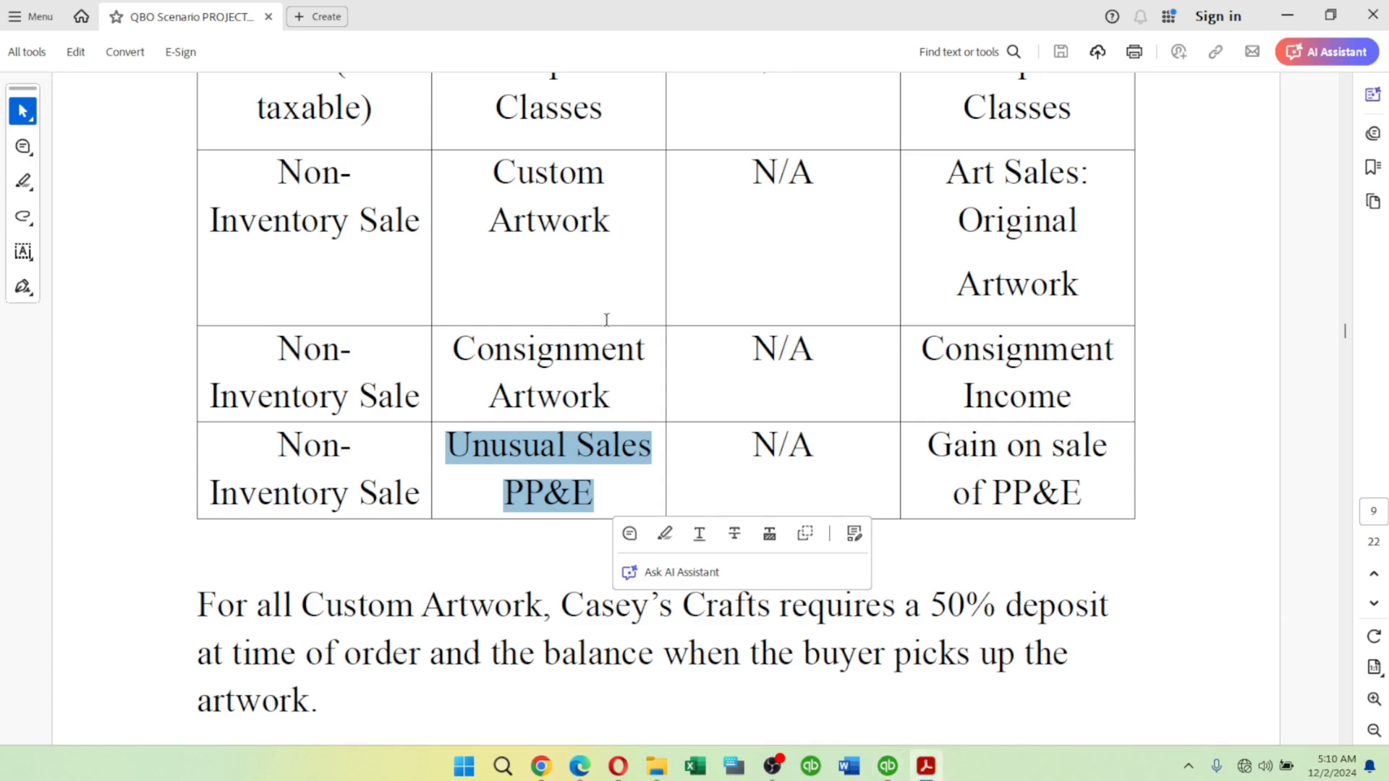
{"action": "key", "text": "alt+Tab"}
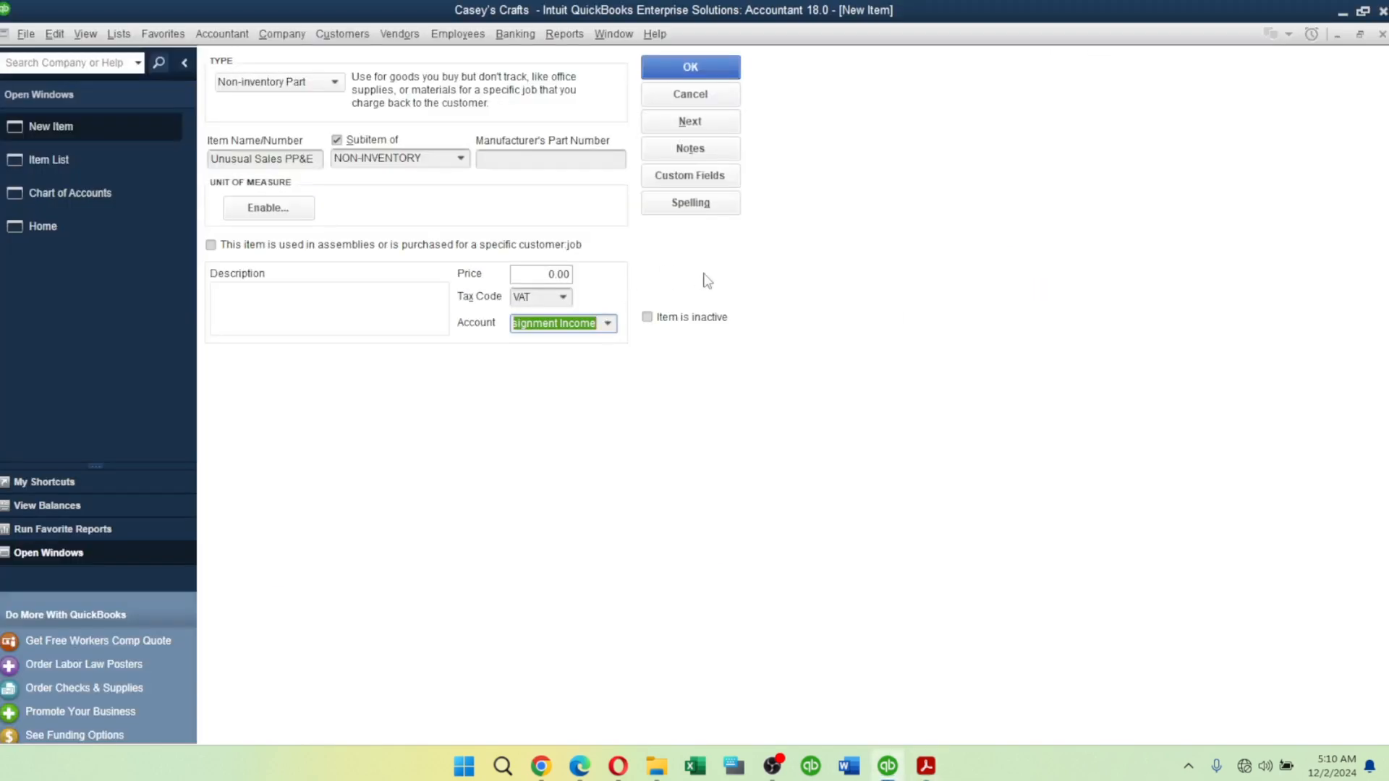
{"action": "left_click", "coordinate": [612, 323]}
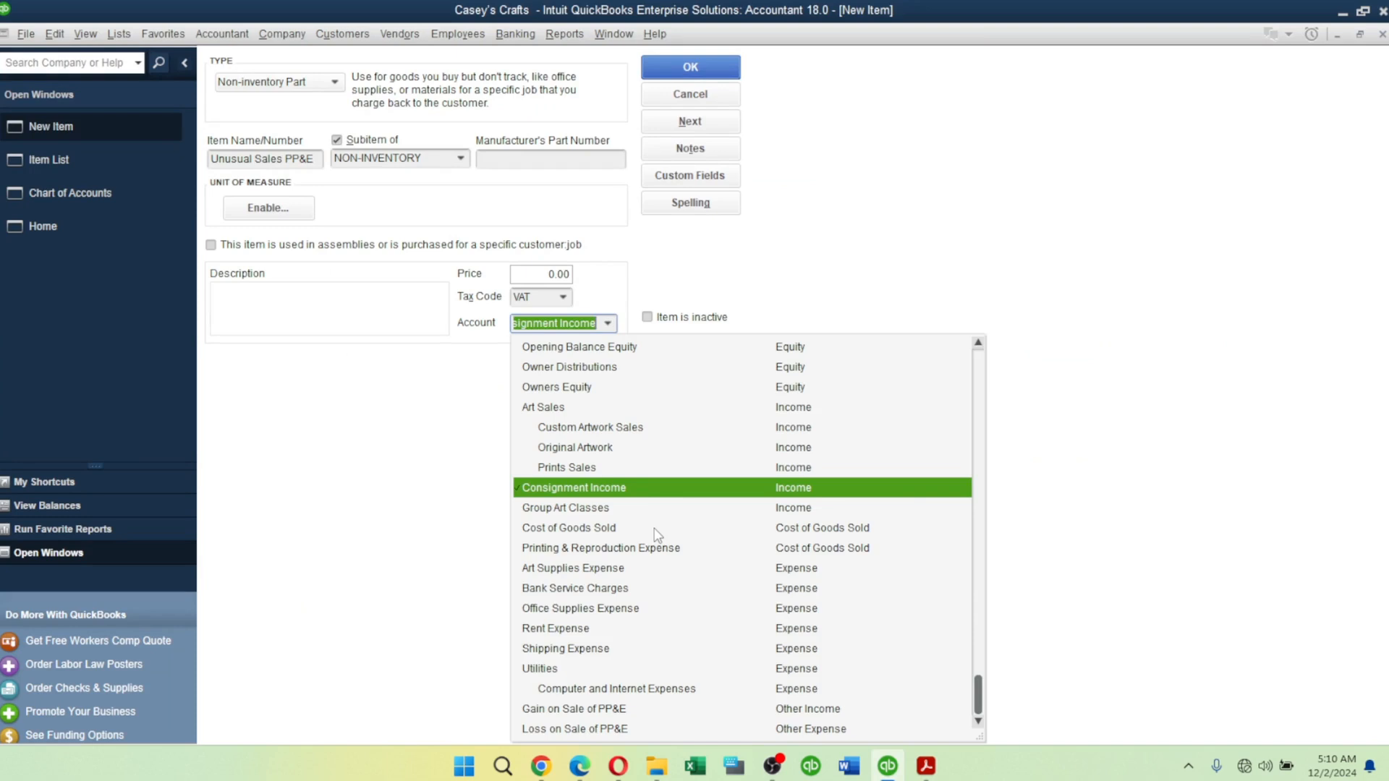
{"action": "left_click", "coordinate": [801, 710]}
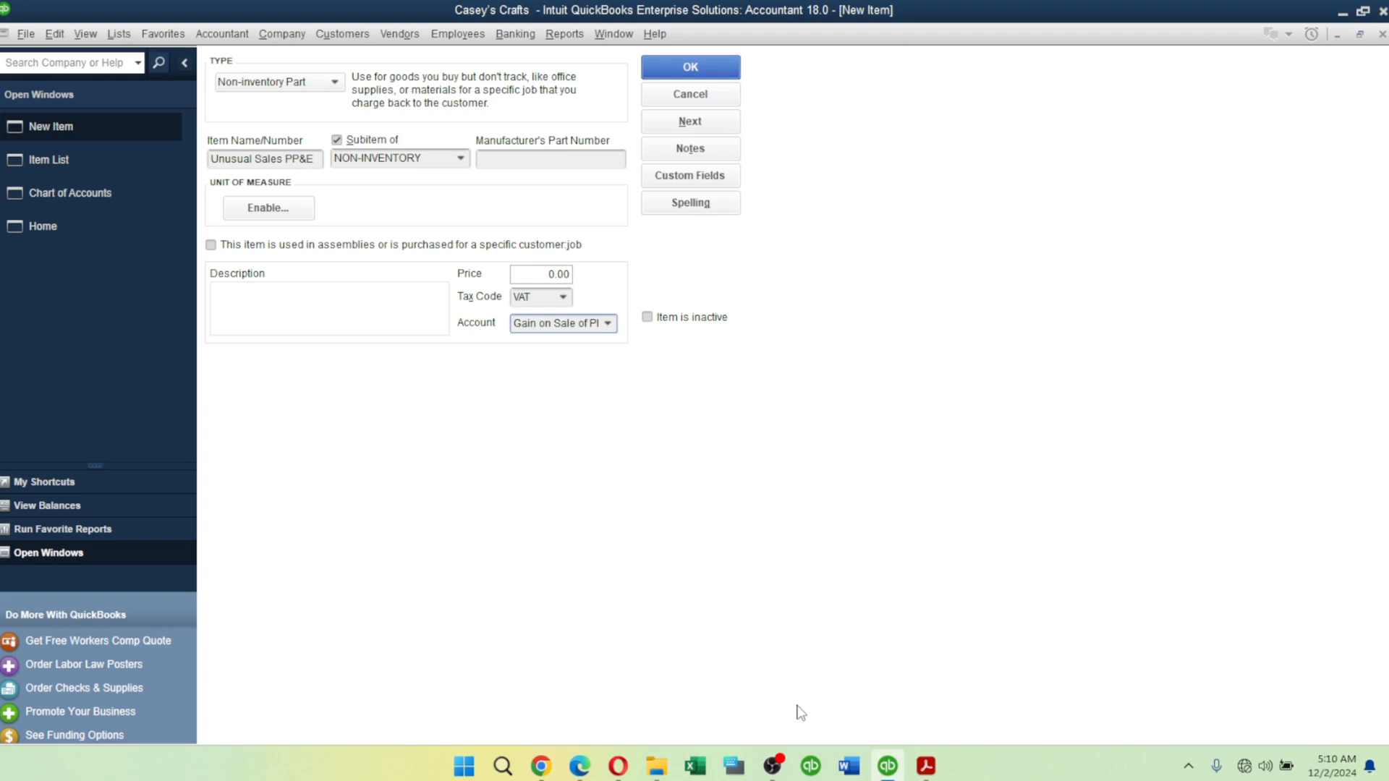
{"action": "left_click", "coordinate": [711, 74]}
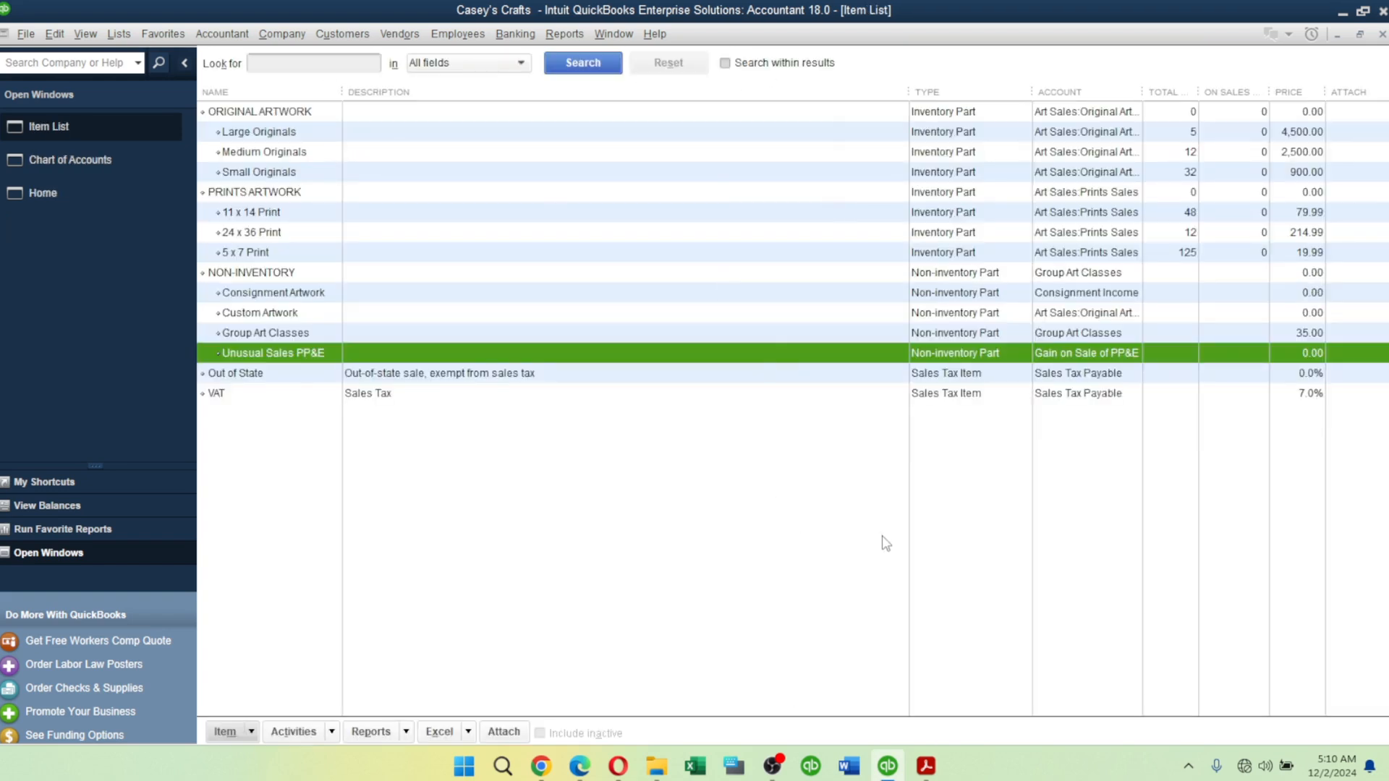
Read the PDF's notes below Table 4 on custom artwork deposits, the non-taxable item and consignment sales, comparing them with the item list.
{"action": "key", "text": "alt+Tab"}
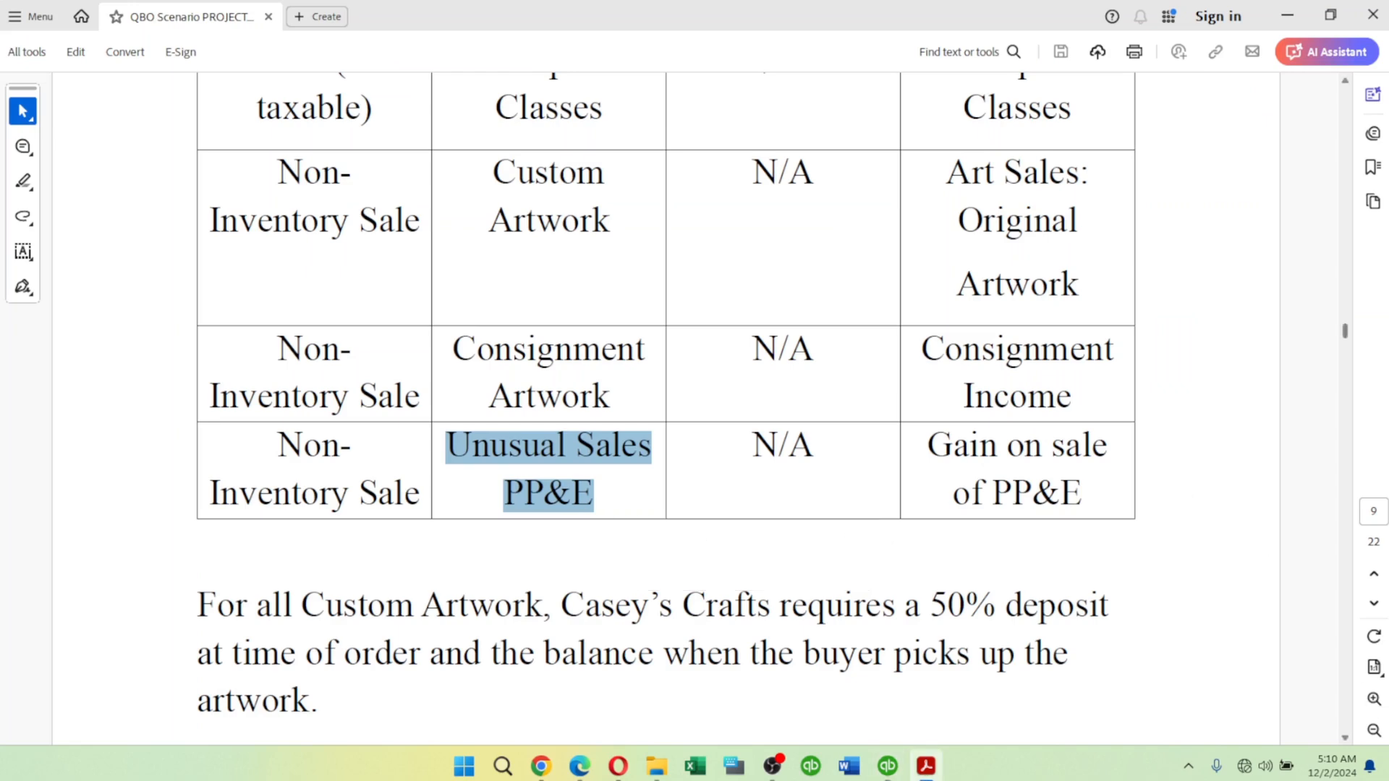
{"action": "left_click", "coordinate": [1343, 739]}
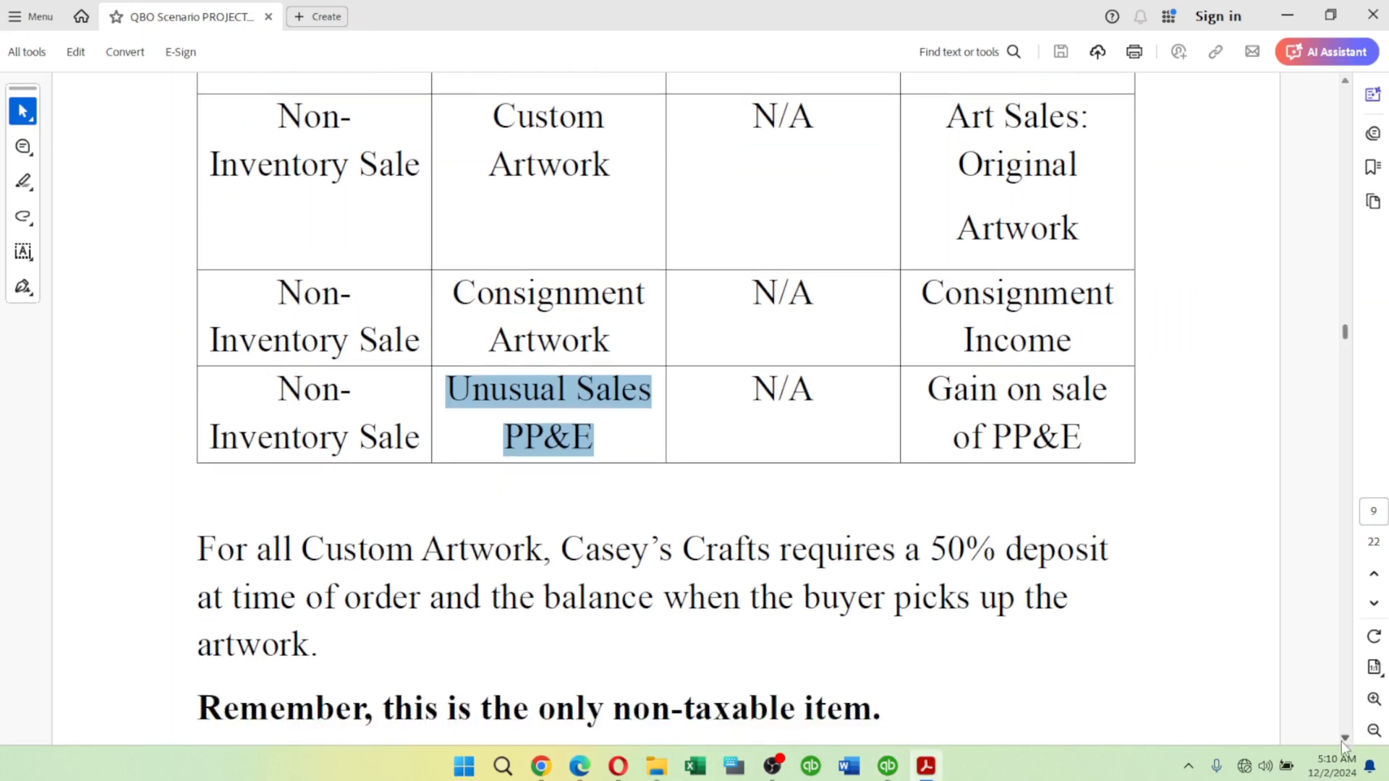
{"action": "left_click", "coordinate": [1343, 738]}
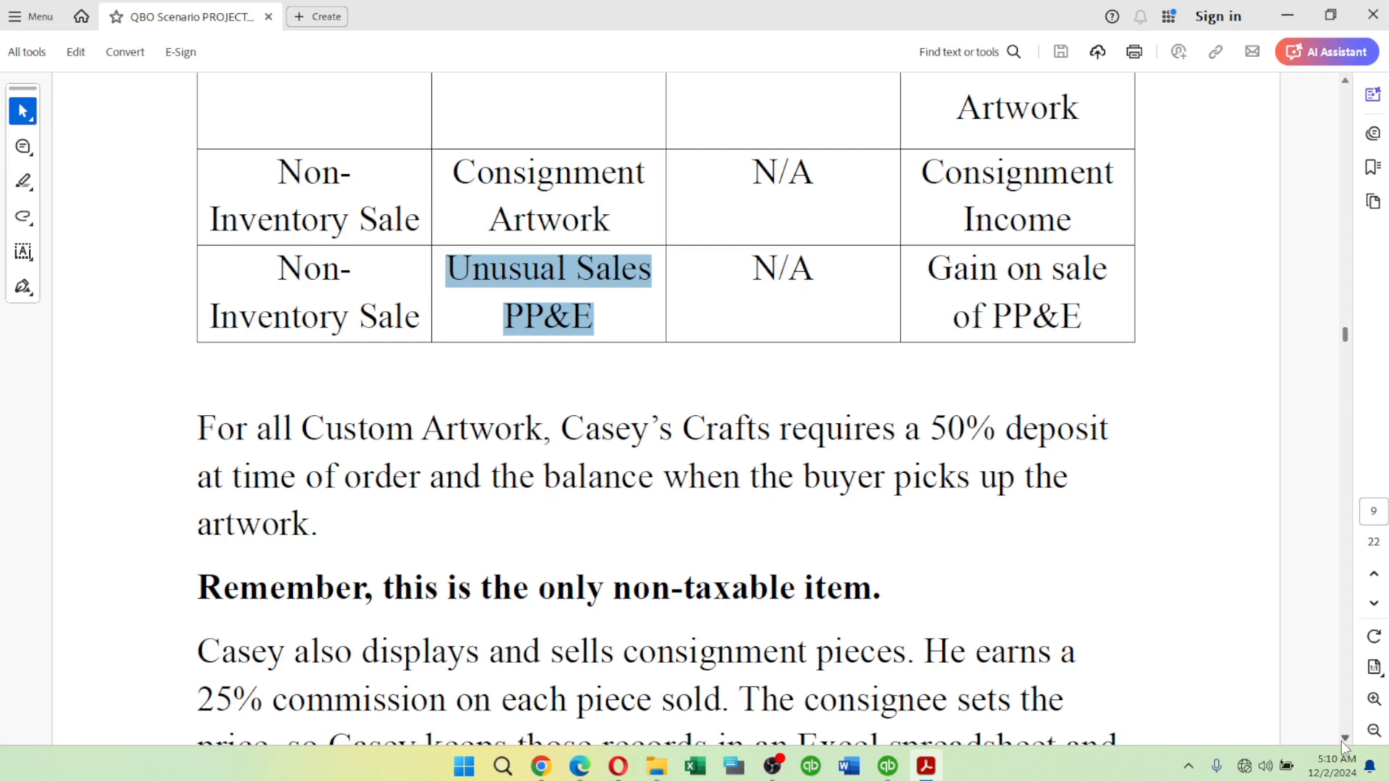
{"action": "scroll", "coordinate": [1341, 740], "scroll_direction": "down", "scroll_amount": 3}
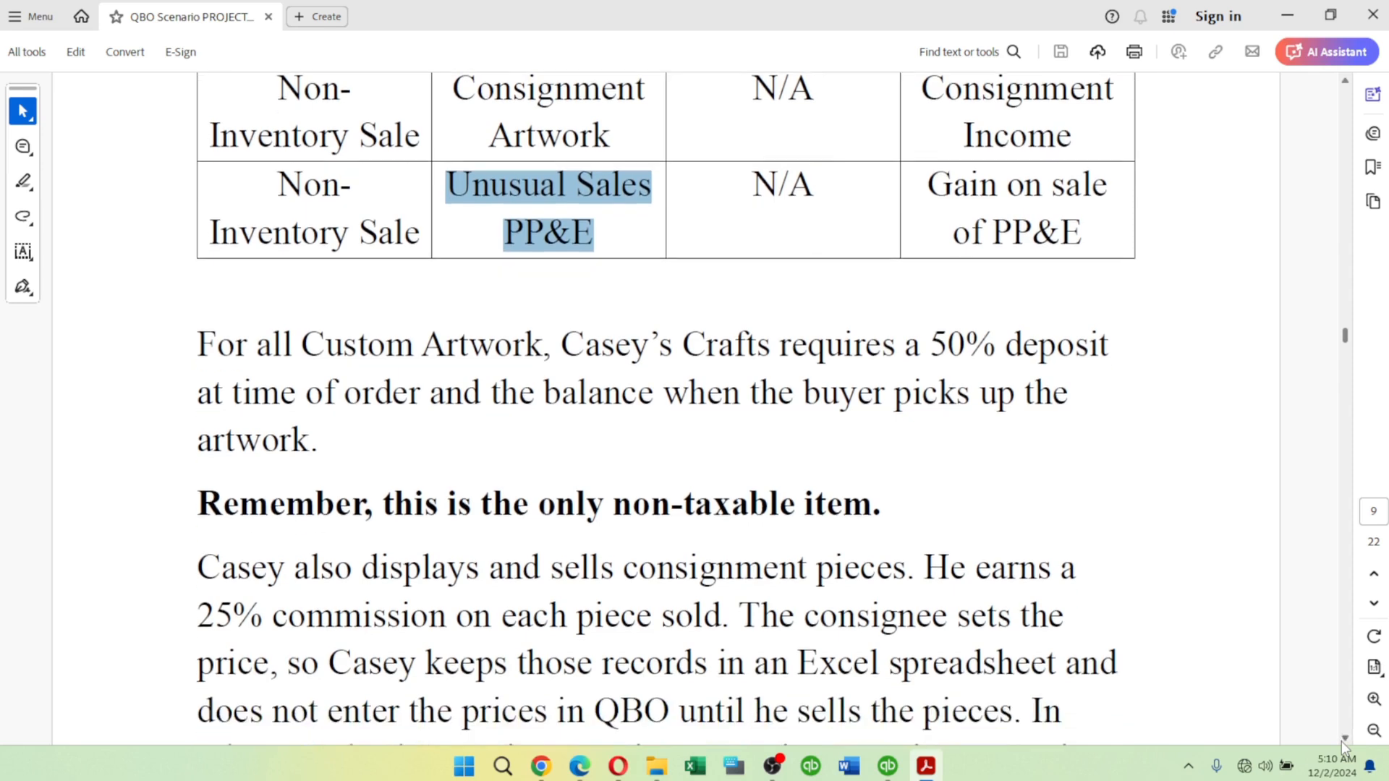
{"action": "scroll", "coordinate": [1341, 741], "scroll_direction": "down", "scroll_amount": 1}
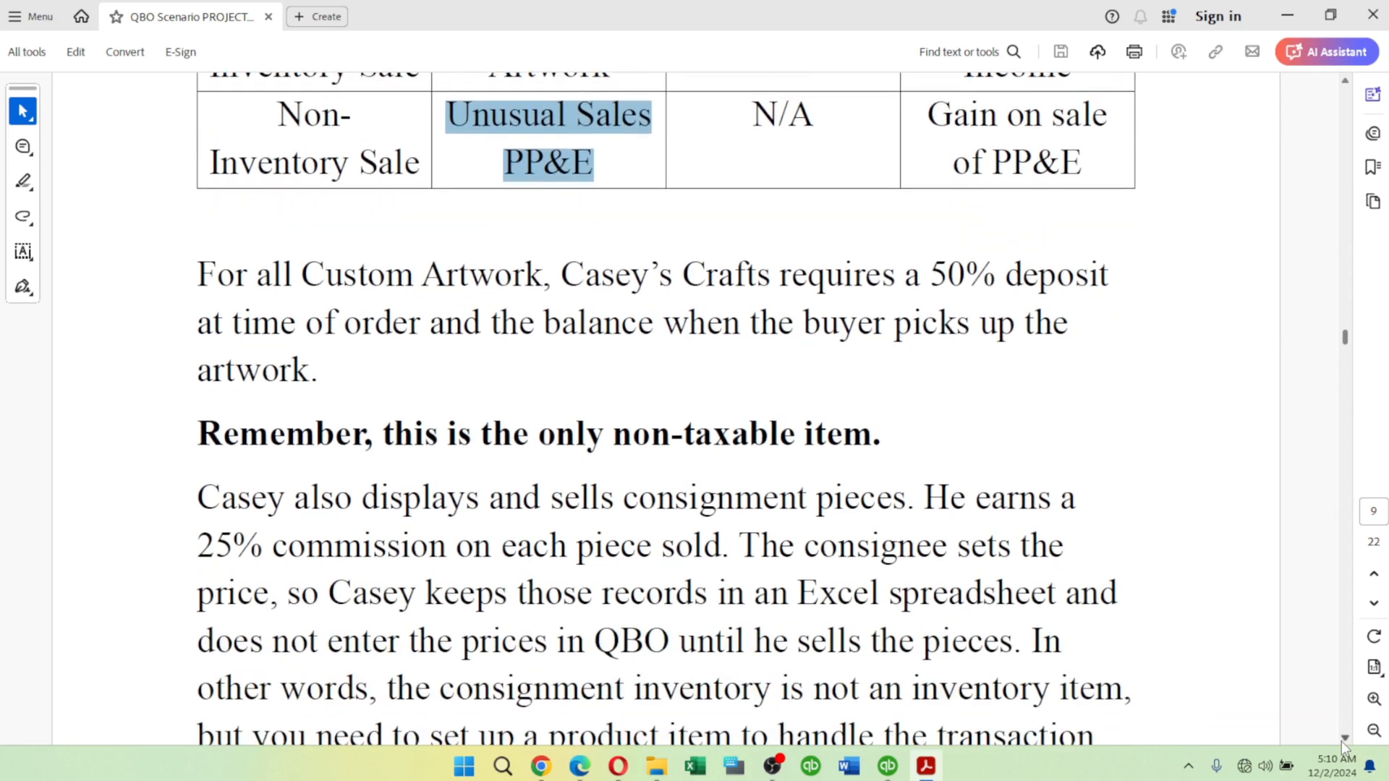
{"action": "scroll", "coordinate": [1341, 741], "scroll_direction": "down", "scroll_amount": 2}
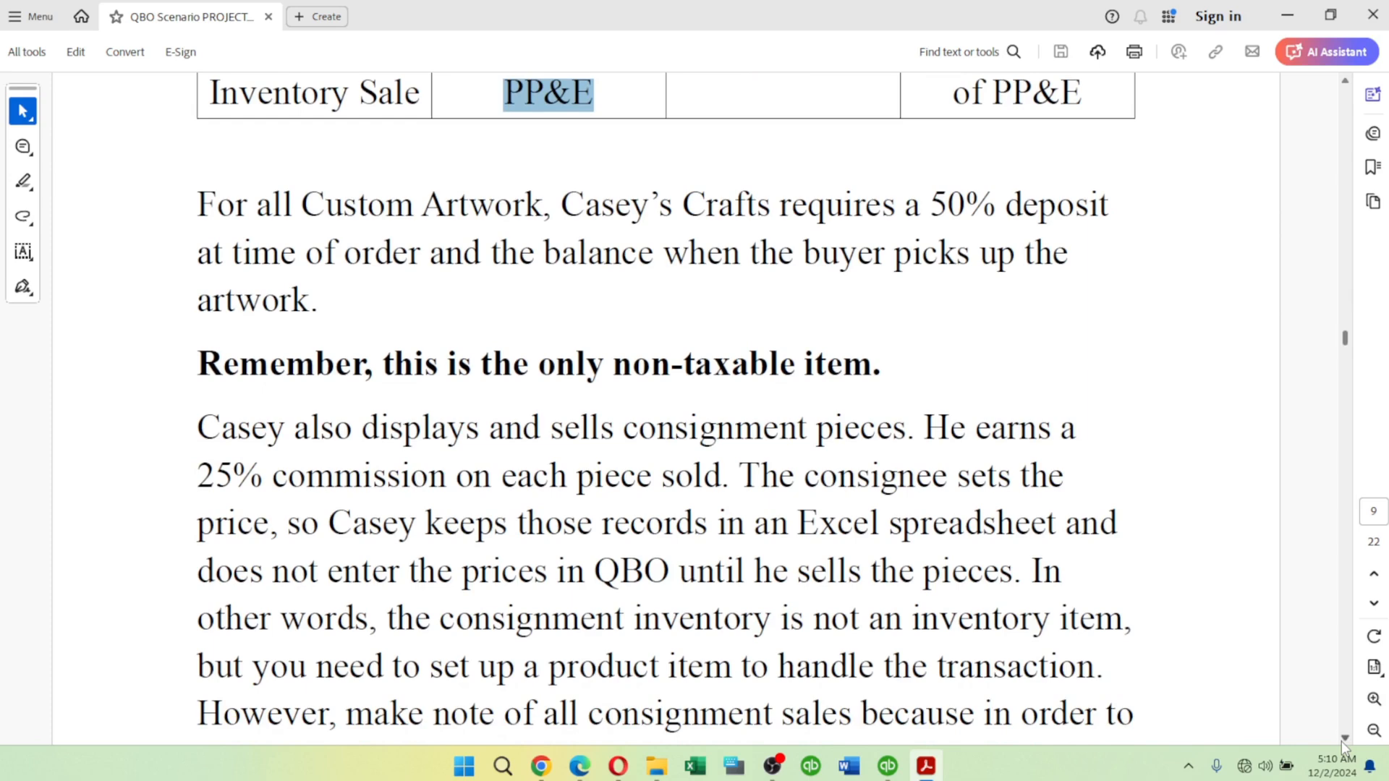
{"action": "scroll", "coordinate": [1341, 741], "scroll_direction": "down", "scroll_amount": 3}
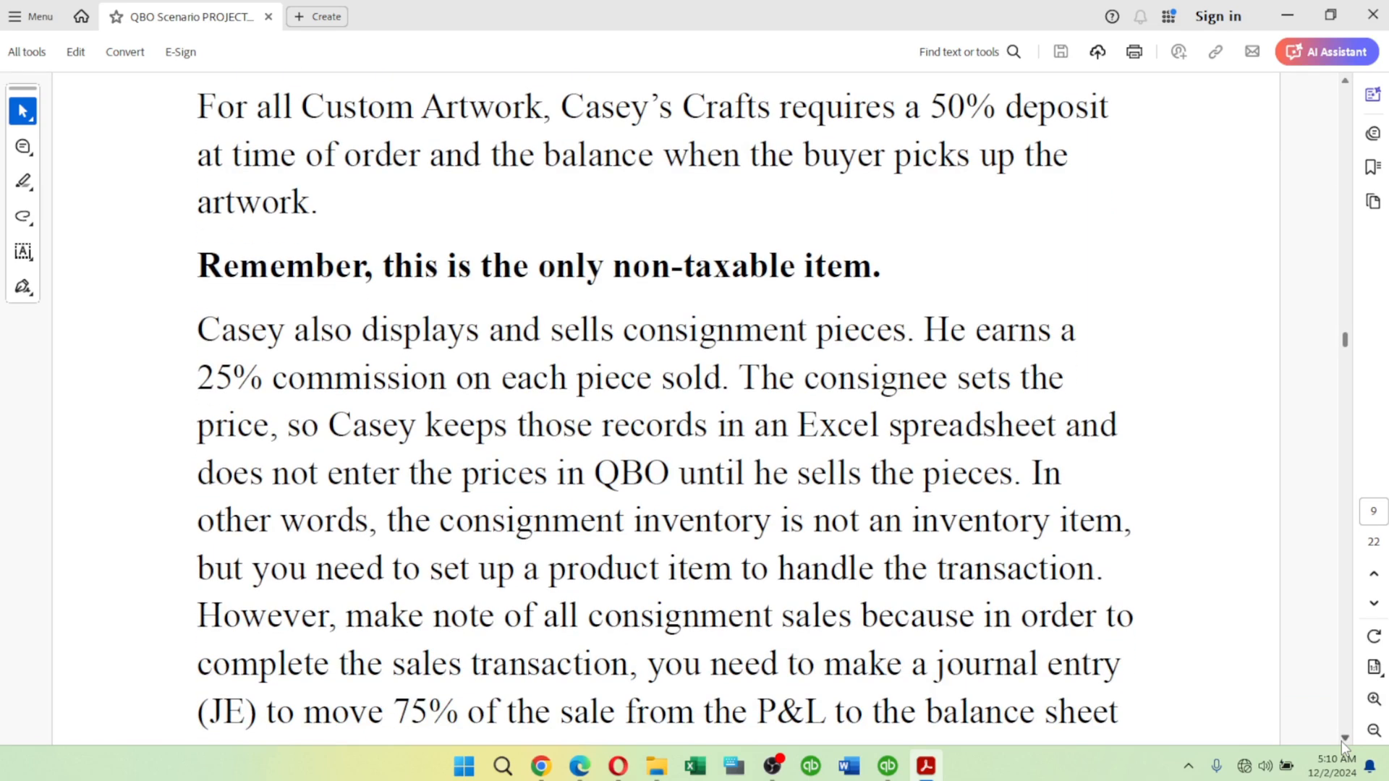
{"action": "key", "text": "alt+Tab"}
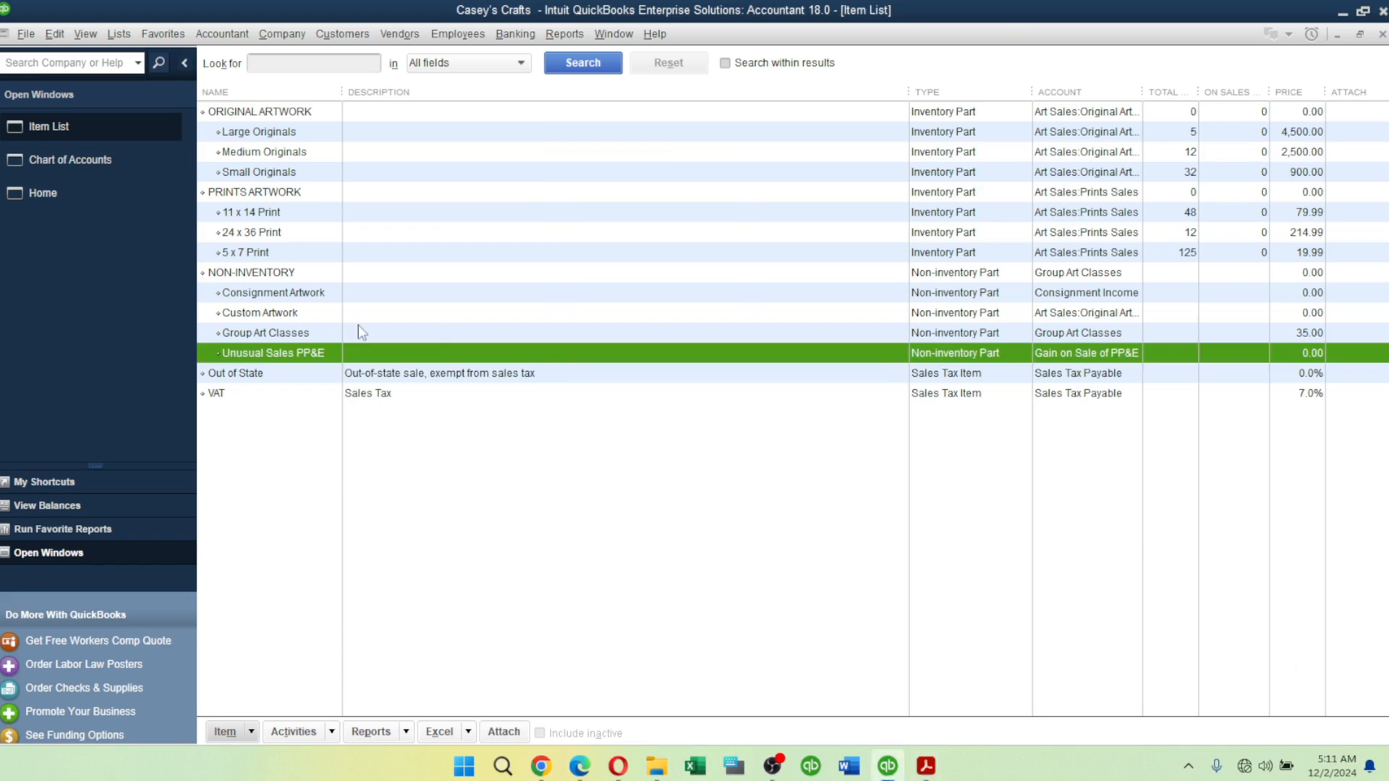
{"action": "key", "text": "alt+Tab"}
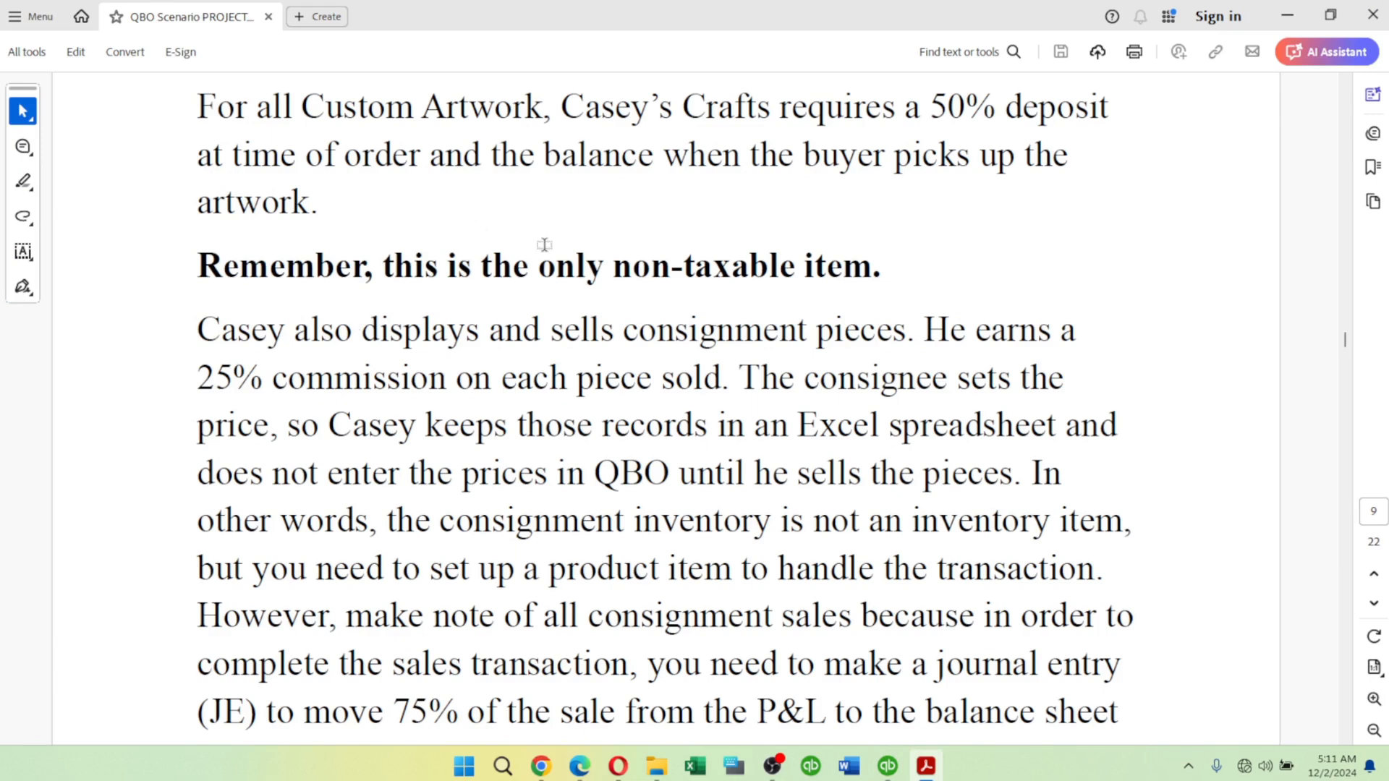
Switch to QuickBooks, change the tax code of the Group Art Classes item to Non (Non-Taxable Sales) and save the item.
{"action": "key", "text": "alt+Tab"}
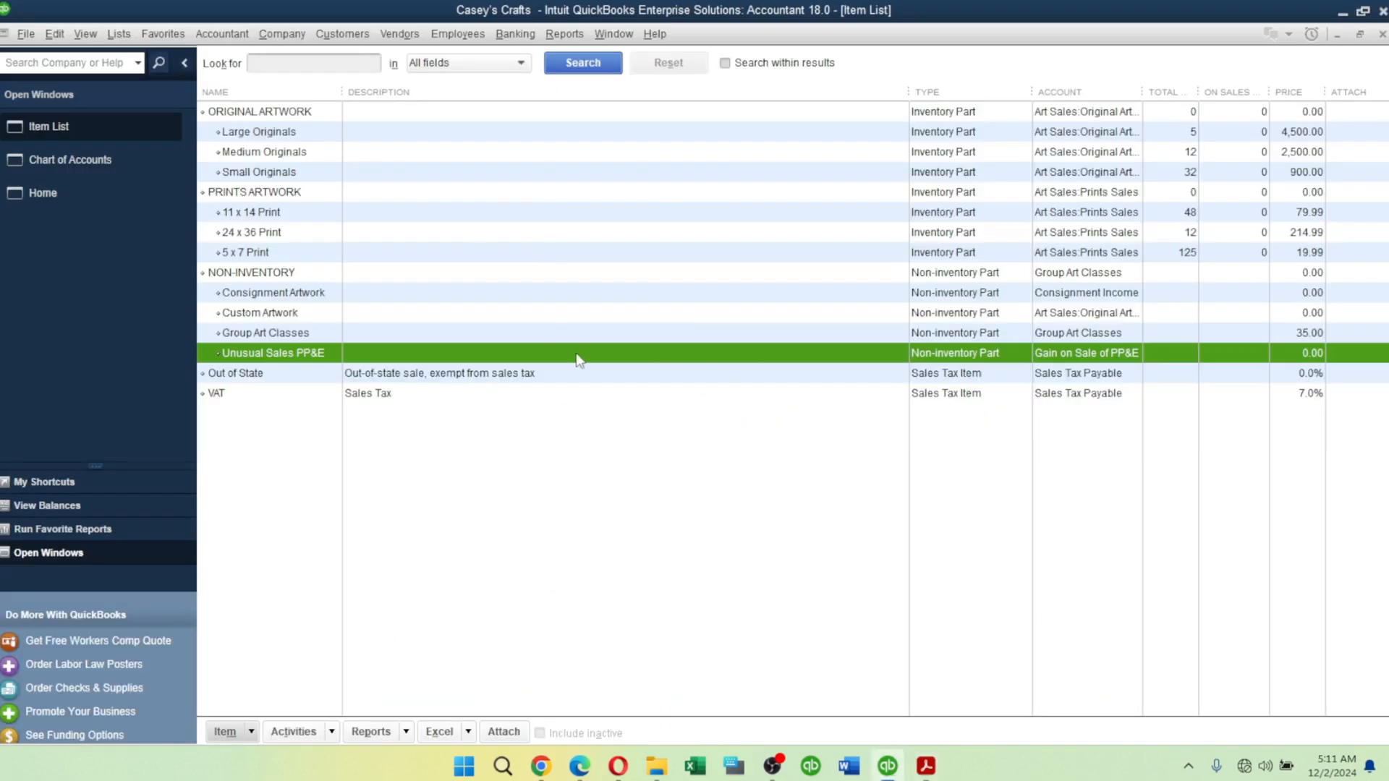
{"action": "left_click", "coordinate": [296, 340]}
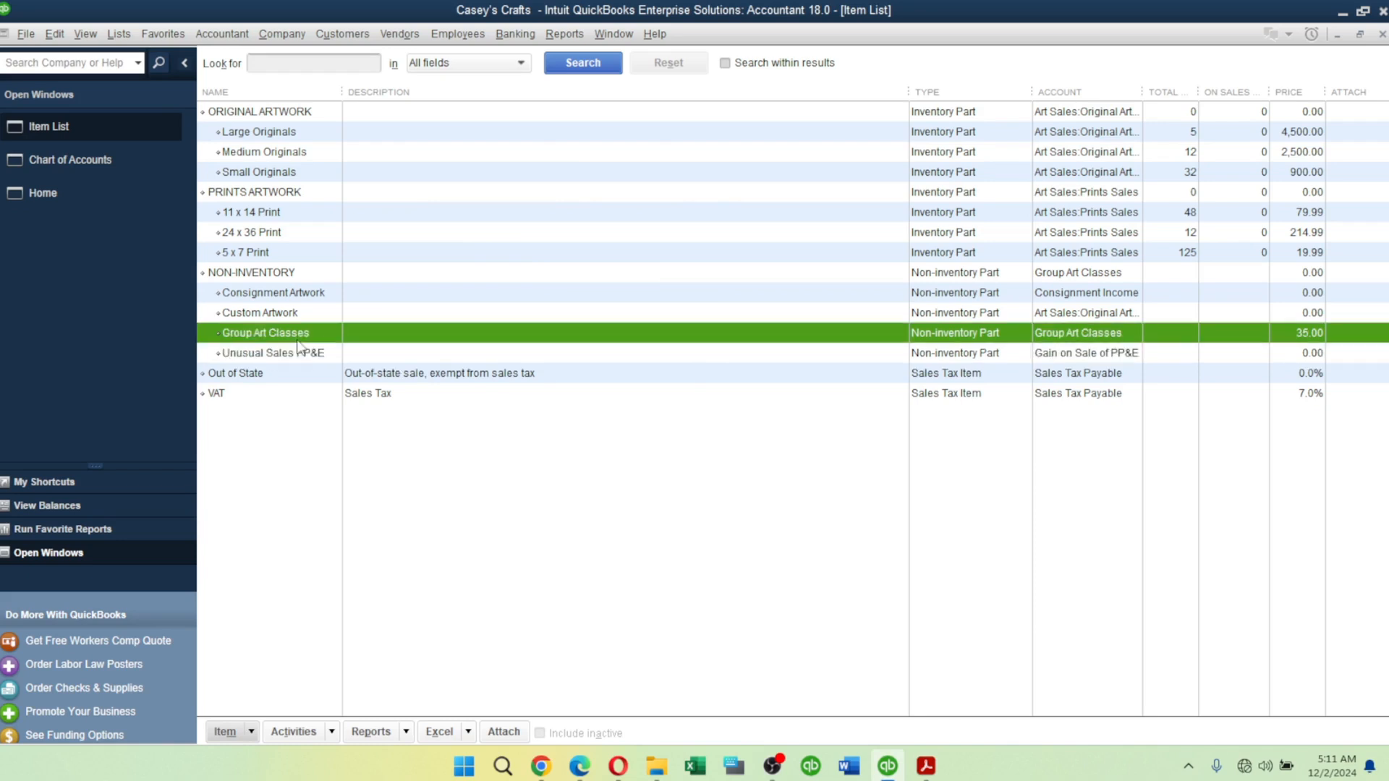
{"action": "double_click", "coordinate": [297, 339]}
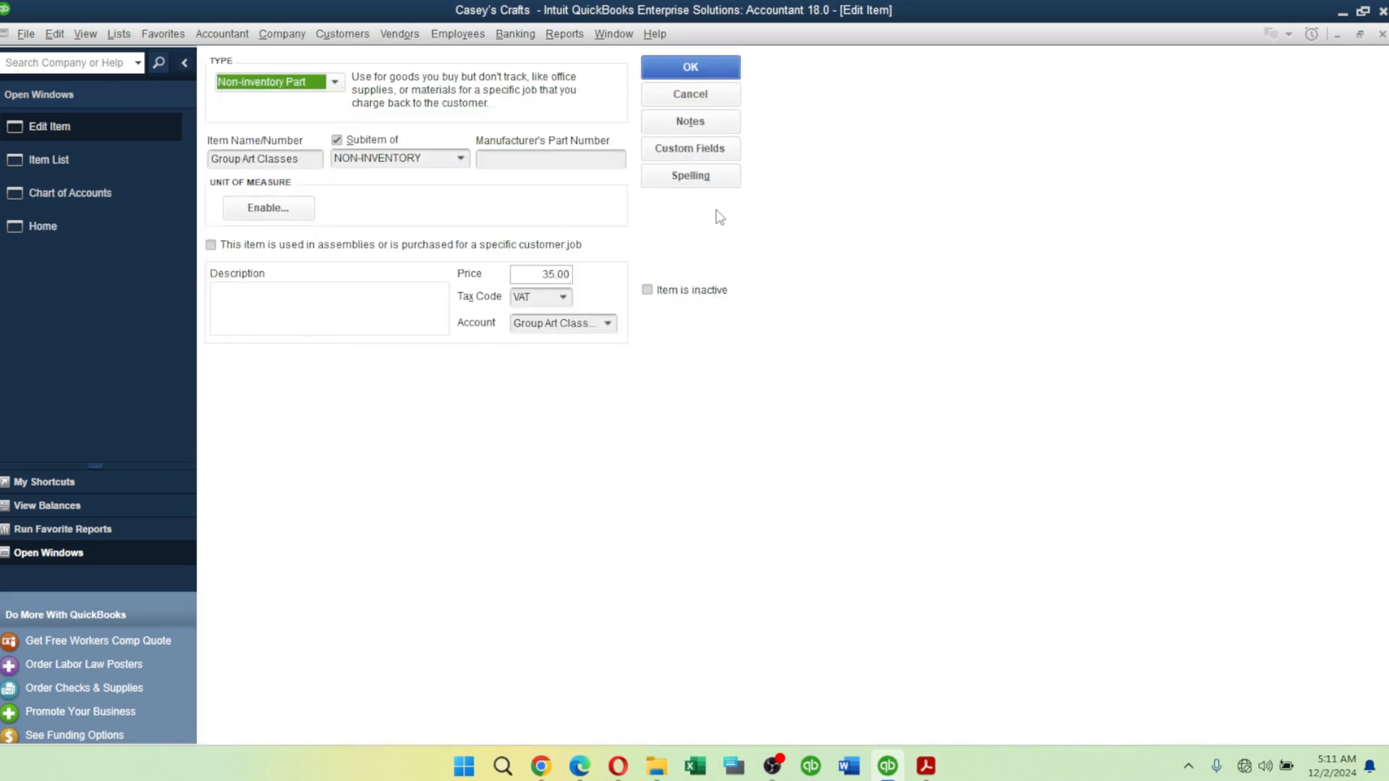
{"action": "left_click", "coordinate": [566, 304]}
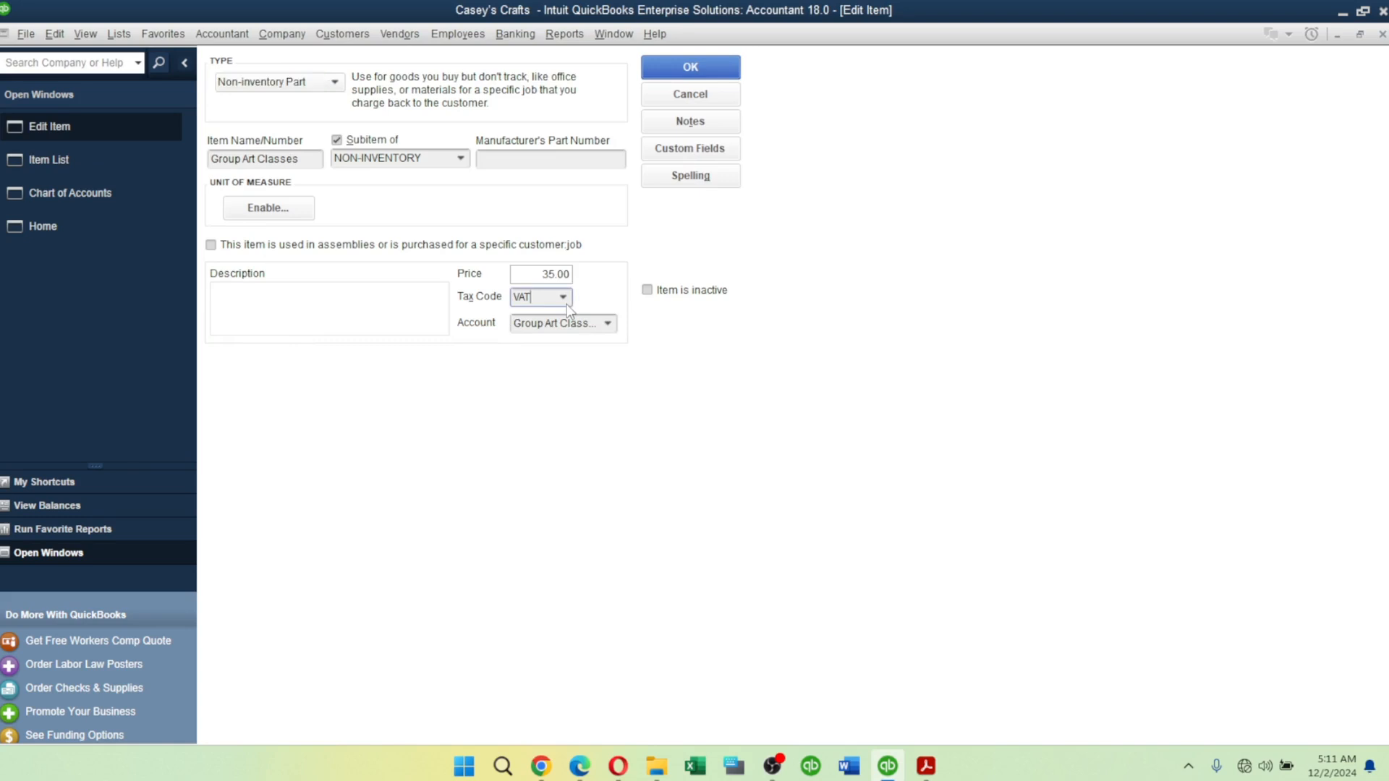
{"action": "left_click", "coordinate": [562, 298]}
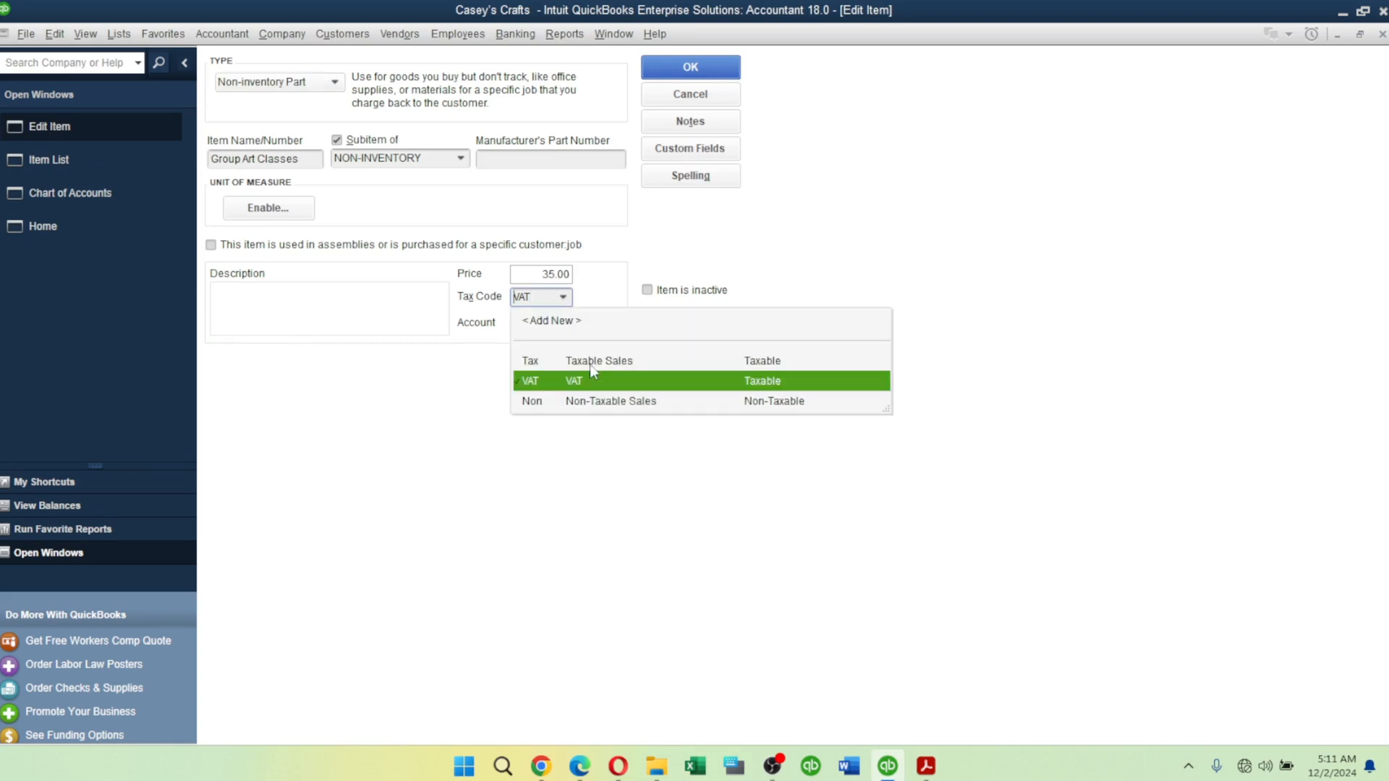
{"action": "left_click", "coordinate": [634, 408]}
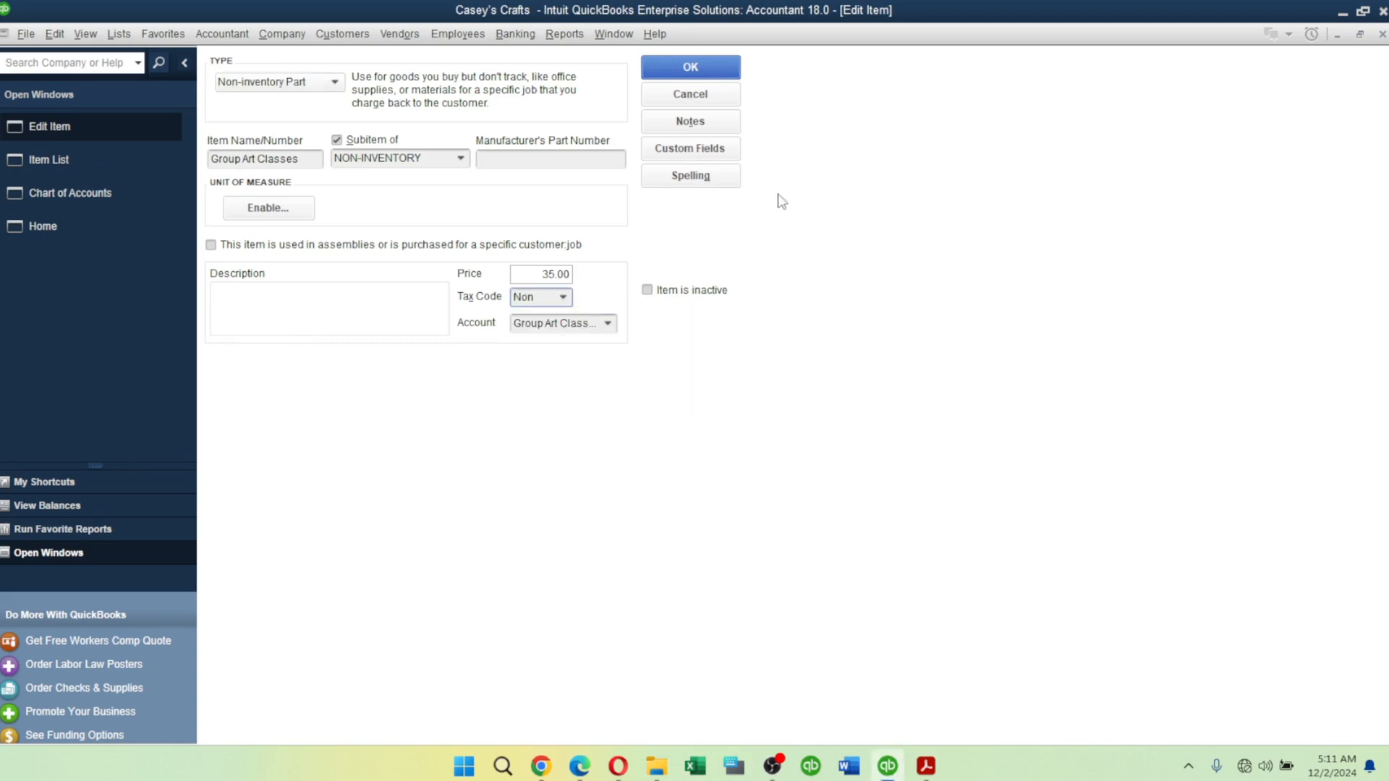
{"action": "left_click", "coordinate": [697, 66]}
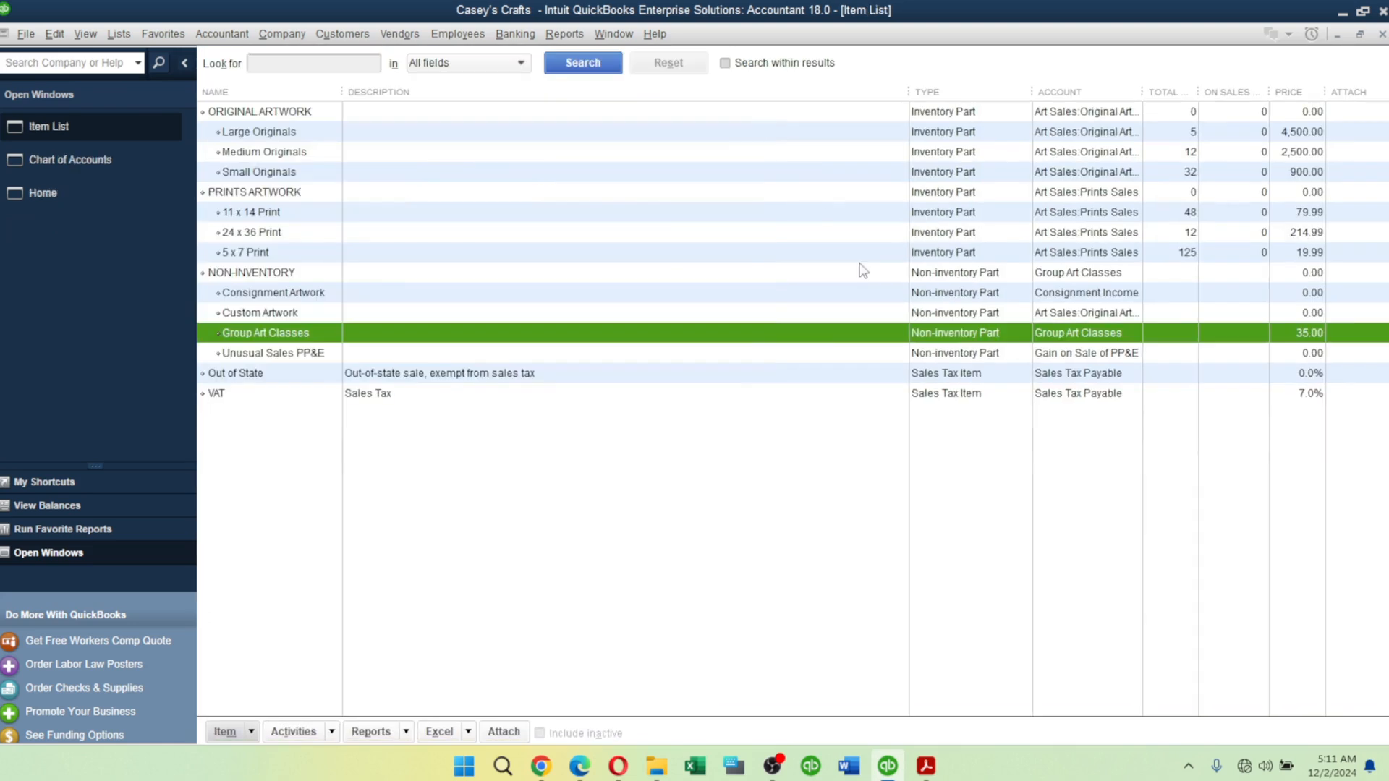
Return to the PDF and read the notes on consignment sales and PP&E sales, continuing into Step 7 on journal entries for owner contributions.
{"action": "key", "text": "alt+Tab"}
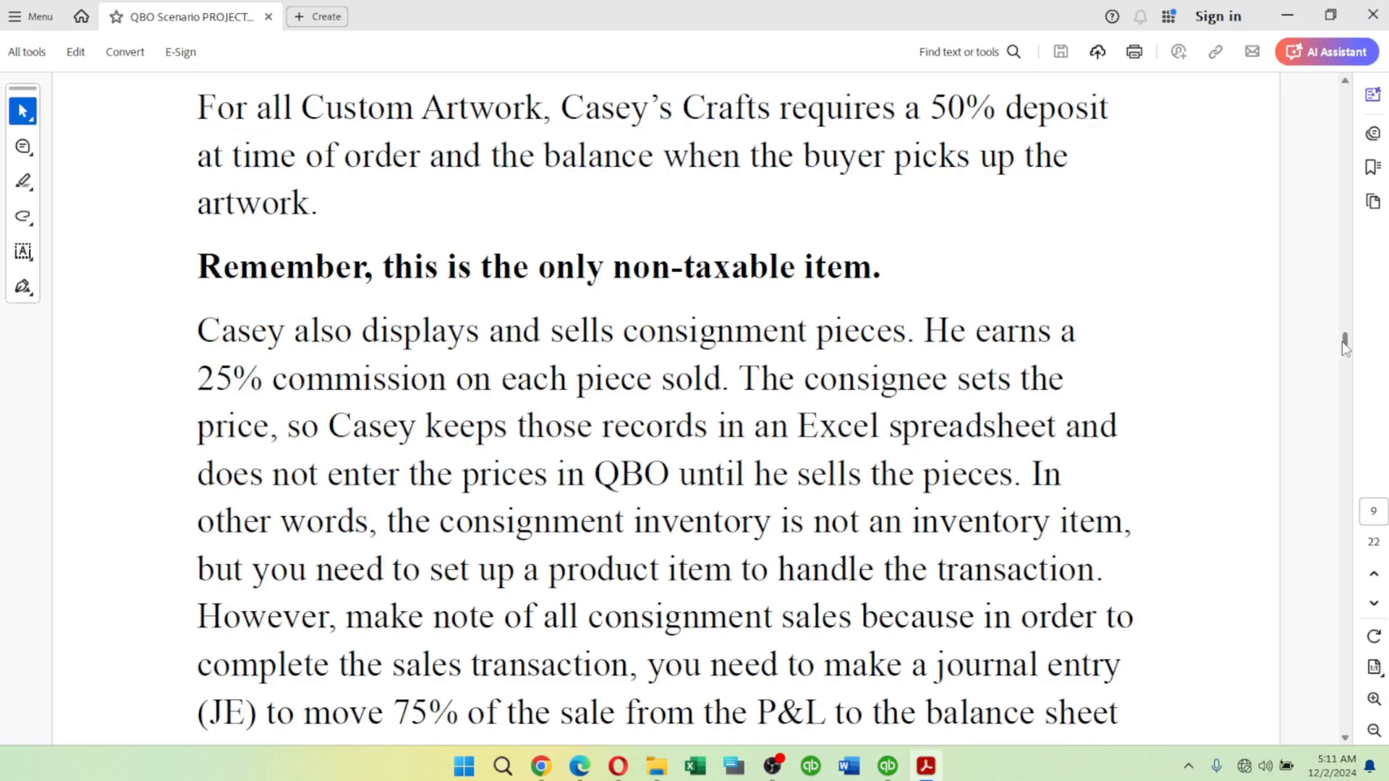
{"action": "mouse_move", "coordinate": [1342, 342]}
{"action": "left_mouse_down"}
{"action": "mouse_move", "coordinate": [1325, 319]}
{"action": "mouse_move", "coordinate": [1335, 339]}
{"action": "mouse_move", "coordinate": [1322, 346]}
{"action": "left_mouse_up"}
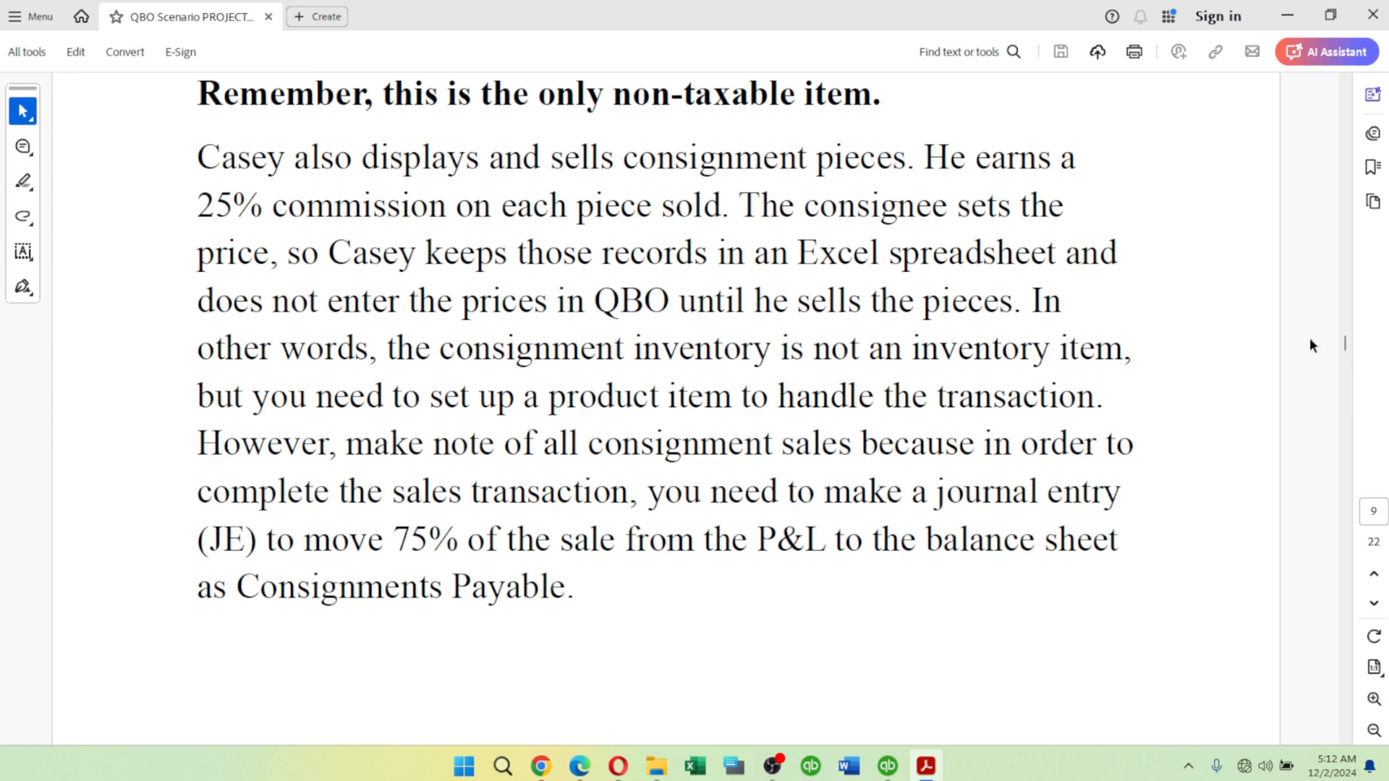
{"action": "scroll", "coordinate": [1309, 344], "scroll_direction": "up", "scroll_amount": 4}
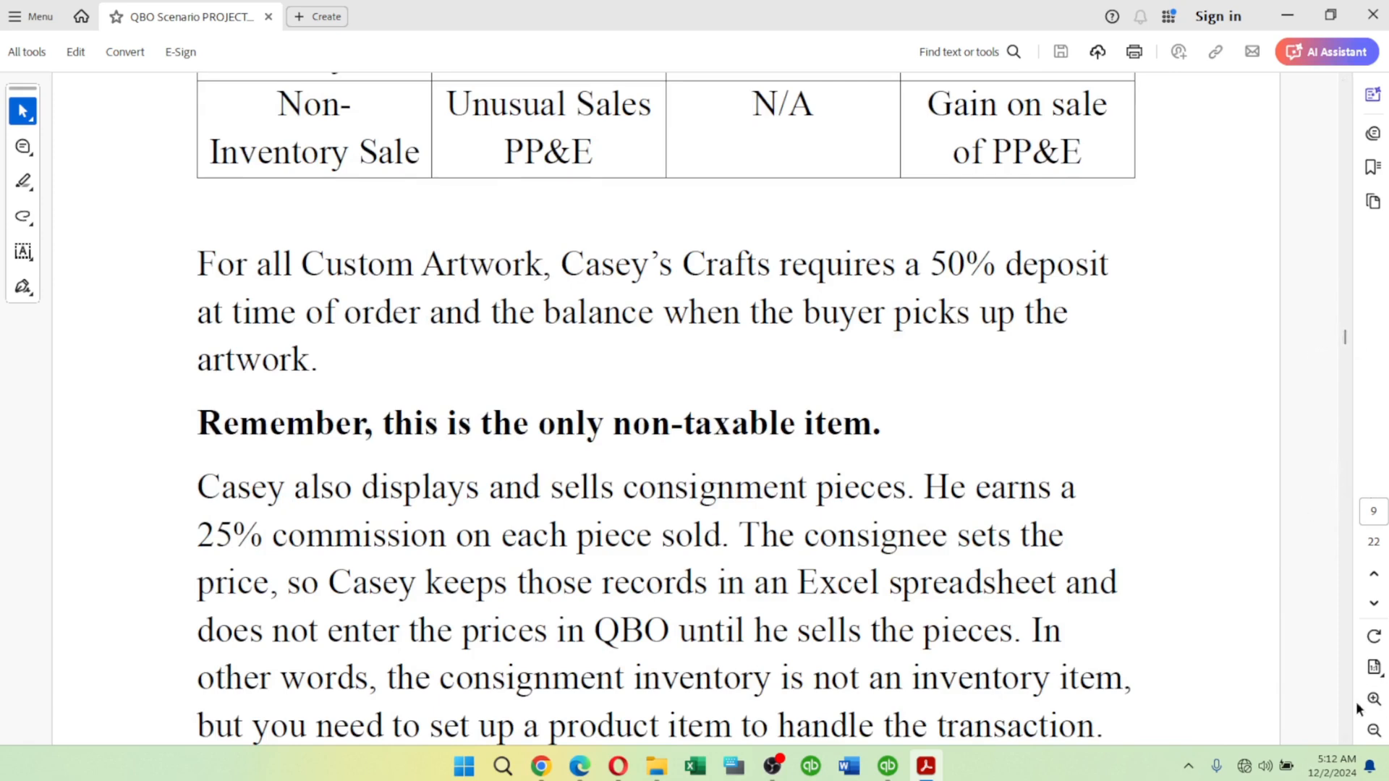
{"action": "left_click", "coordinate": [1345, 736]}
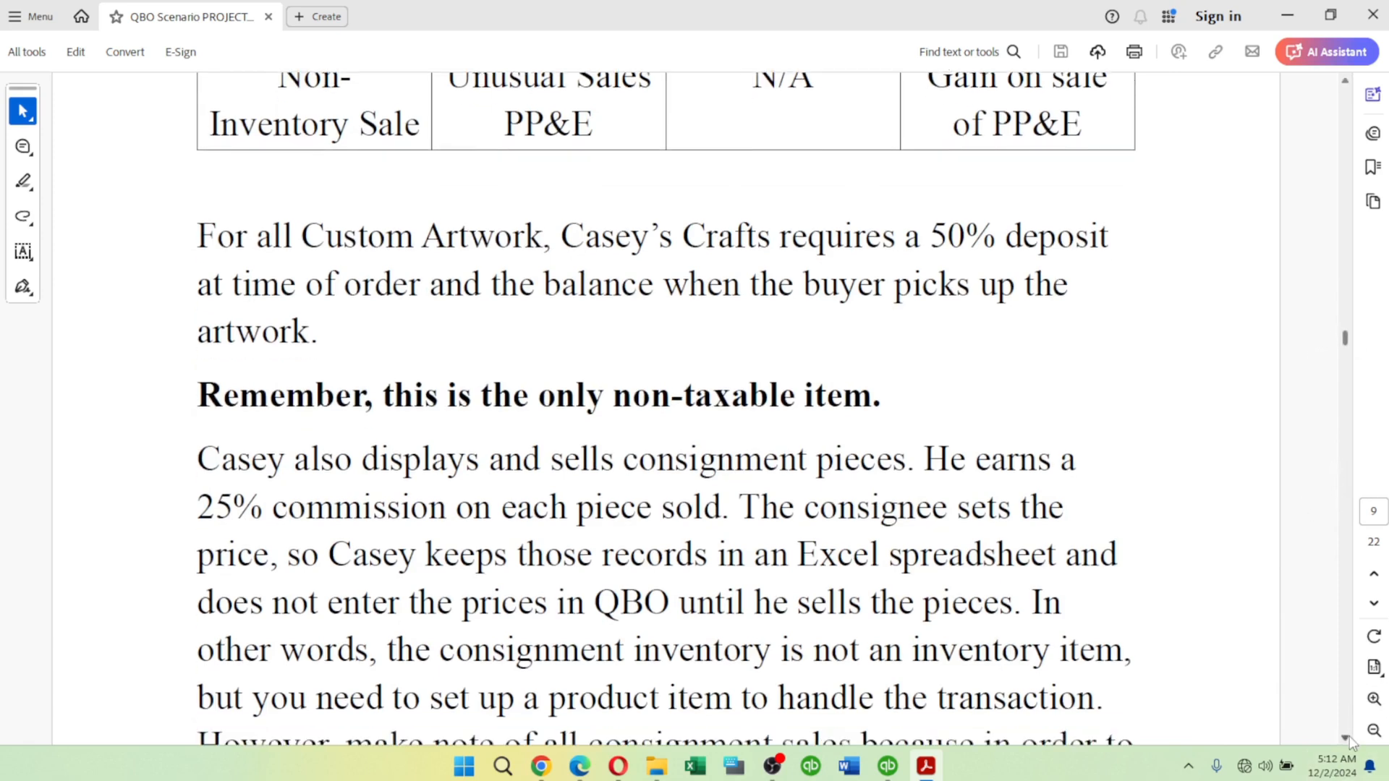
{"action": "scroll", "coordinate": [1348, 736], "scroll_direction": "down", "scroll_amount": 10}
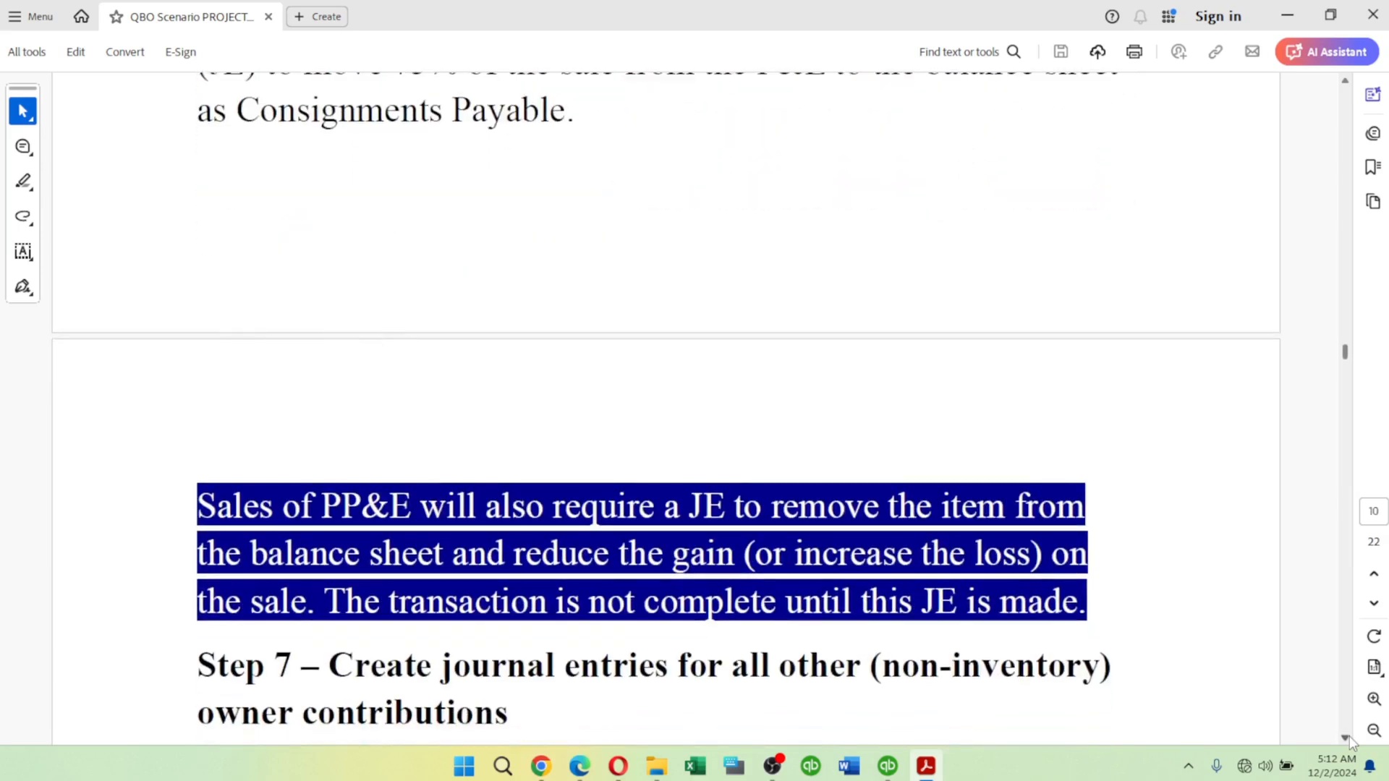
{"action": "scroll", "coordinate": [1348, 736], "scroll_direction": "down", "scroll_amount": 4}
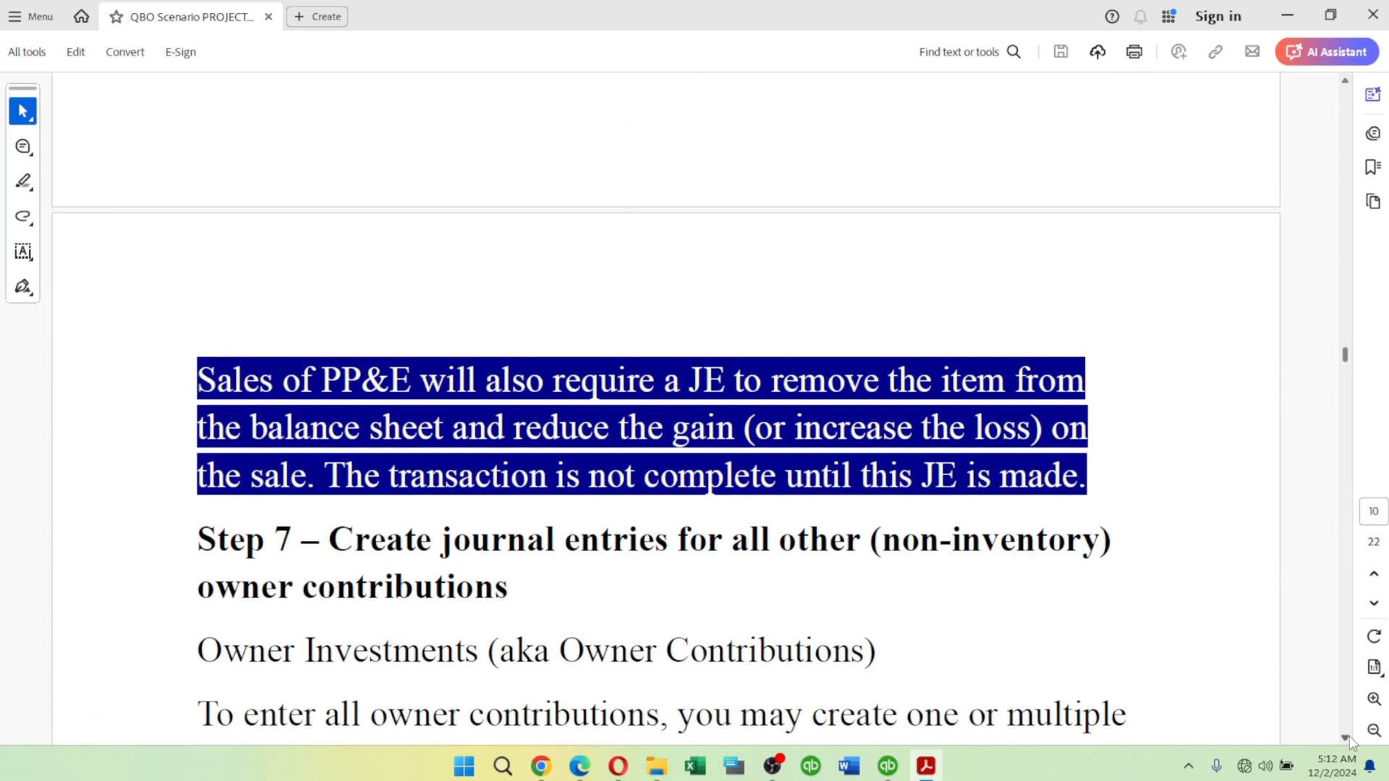
{"action": "scroll", "coordinate": [1348, 736], "scroll_direction": "down", "scroll_amount": 4}
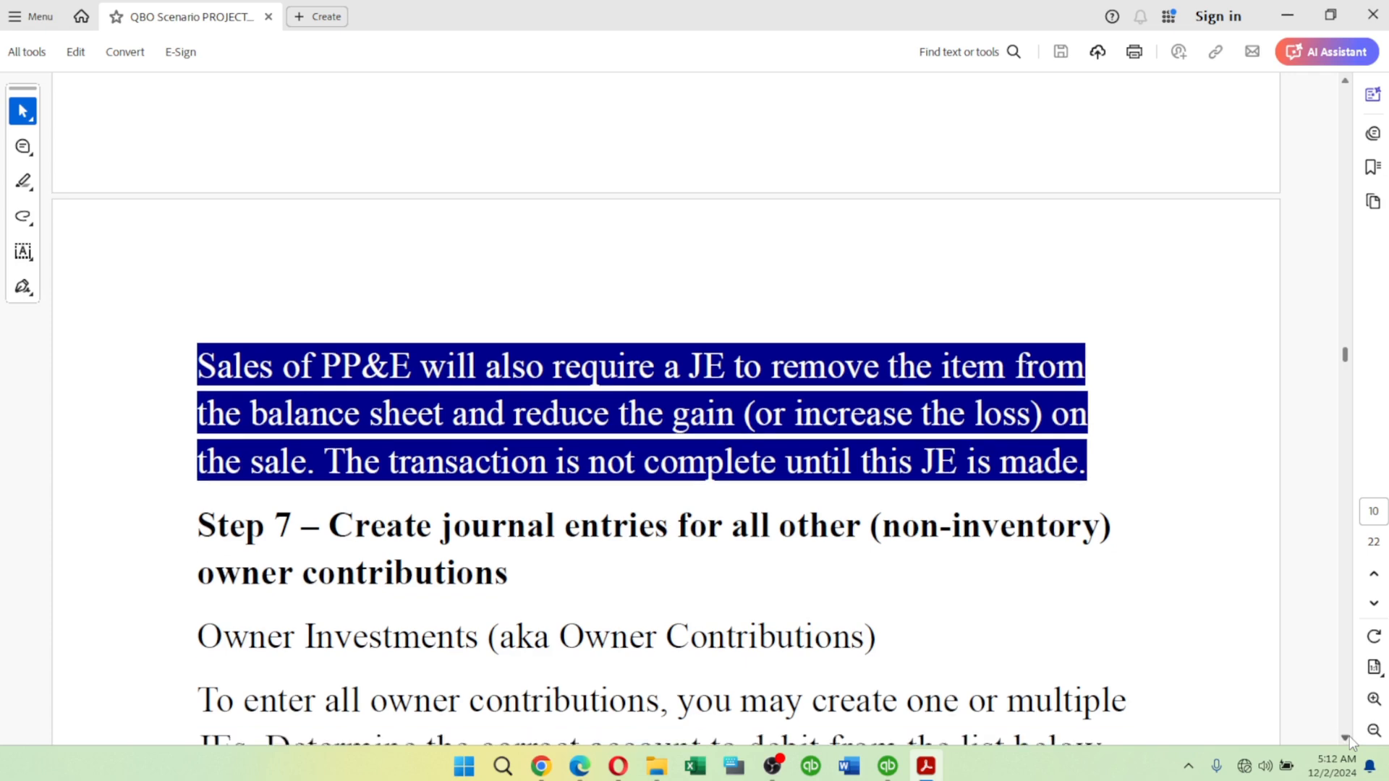
{"action": "scroll", "coordinate": [1348, 736], "scroll_direction": "down", "scroll_amount": 3}
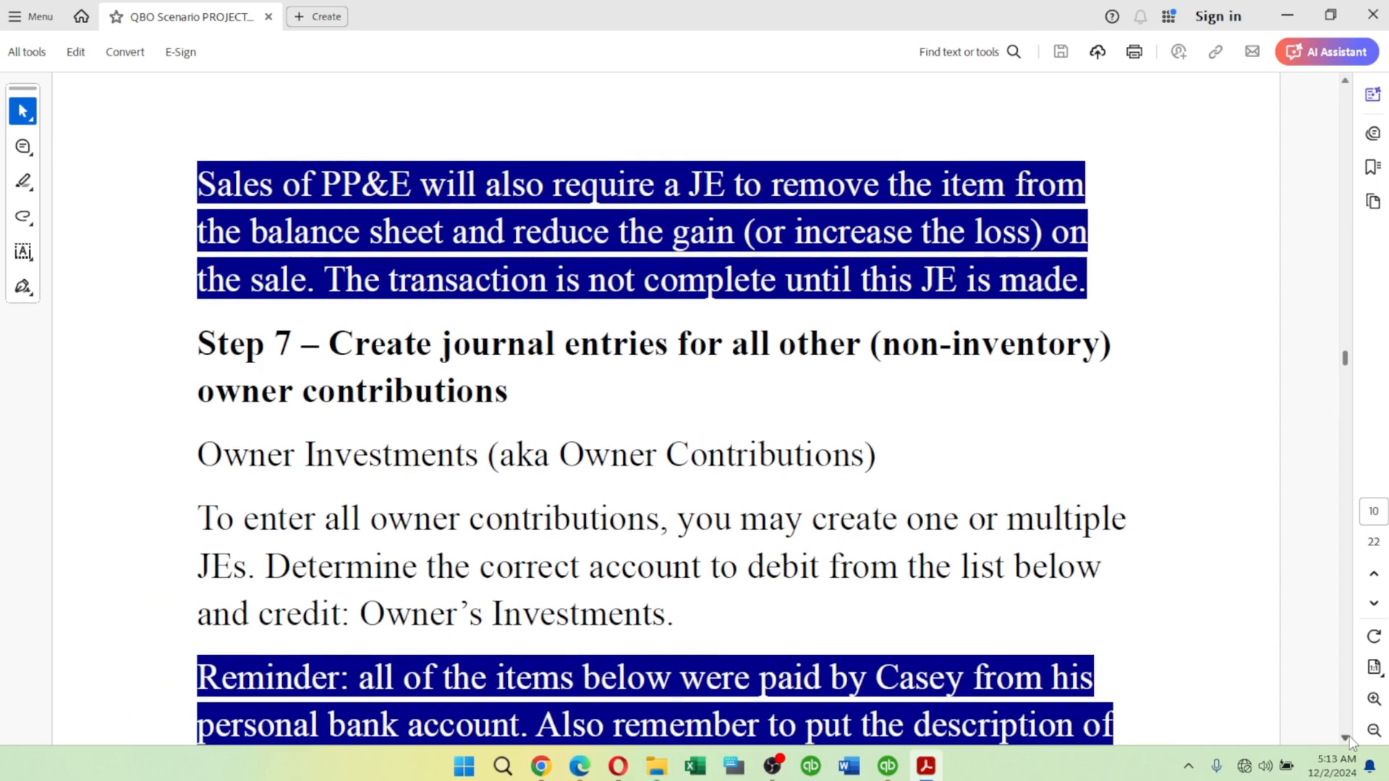
{"action": "scroll", "coordinate": [1348, 735], "scroll_direction": "down", "scroll_amount": 4}
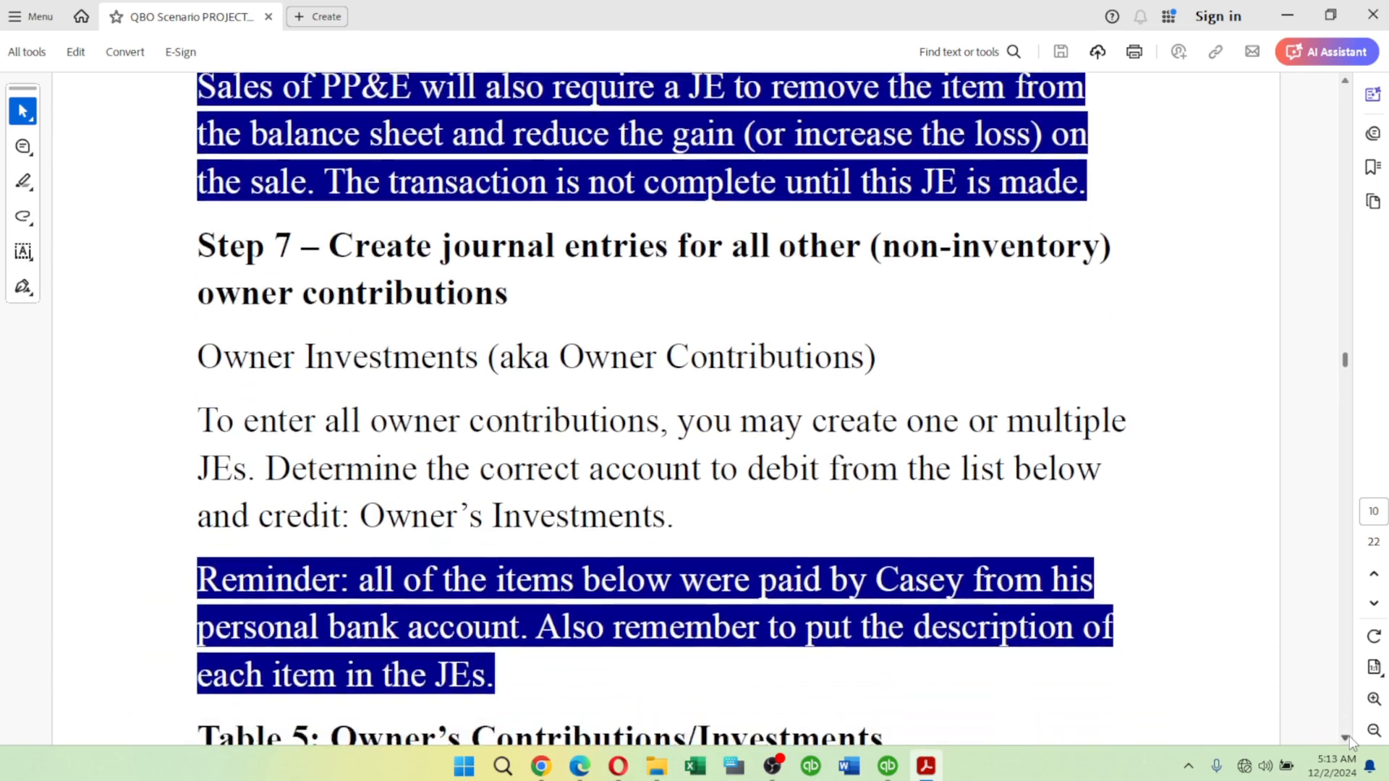